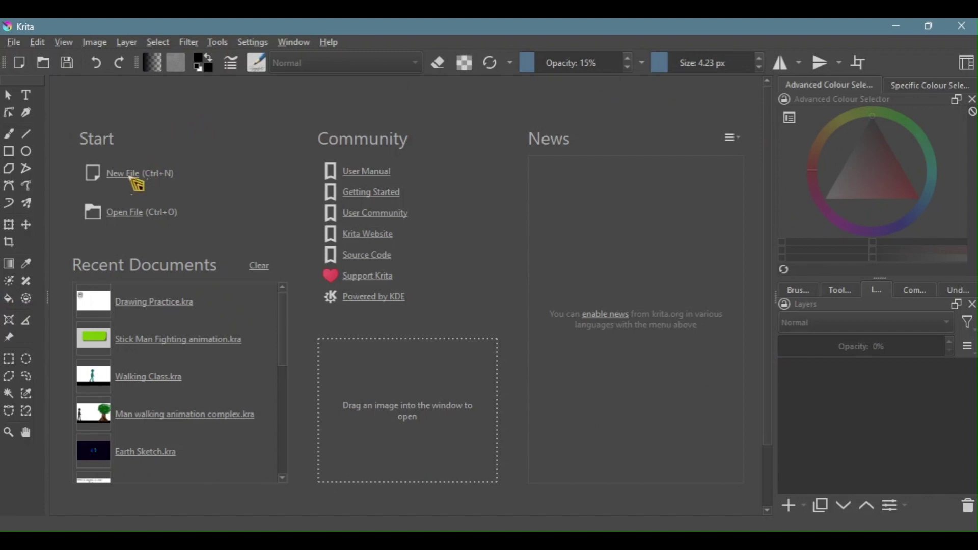
# Create a new custom RGB/Alpha 8-bit document of 1920 x 1080 pixels at 720 pixels per inch.
pyautogui.click(133, 179)
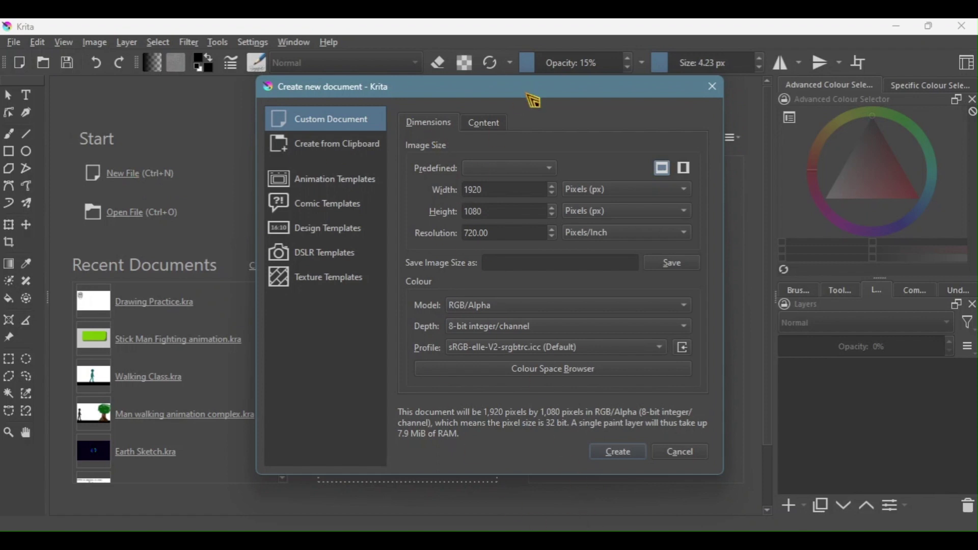
pyautogui.moveTo(533, 101); pyautogui.dragTo(506, 104)
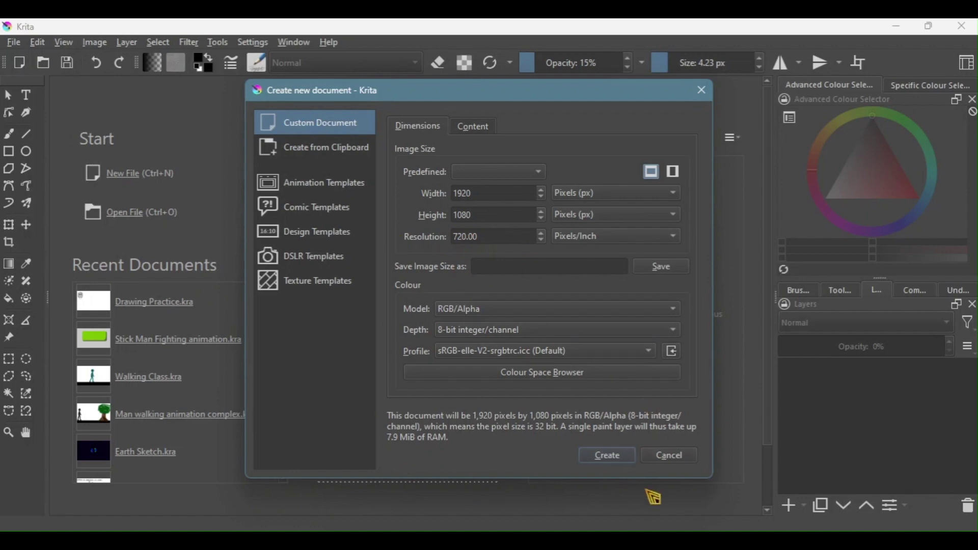
pyautogui.click(622, 458)
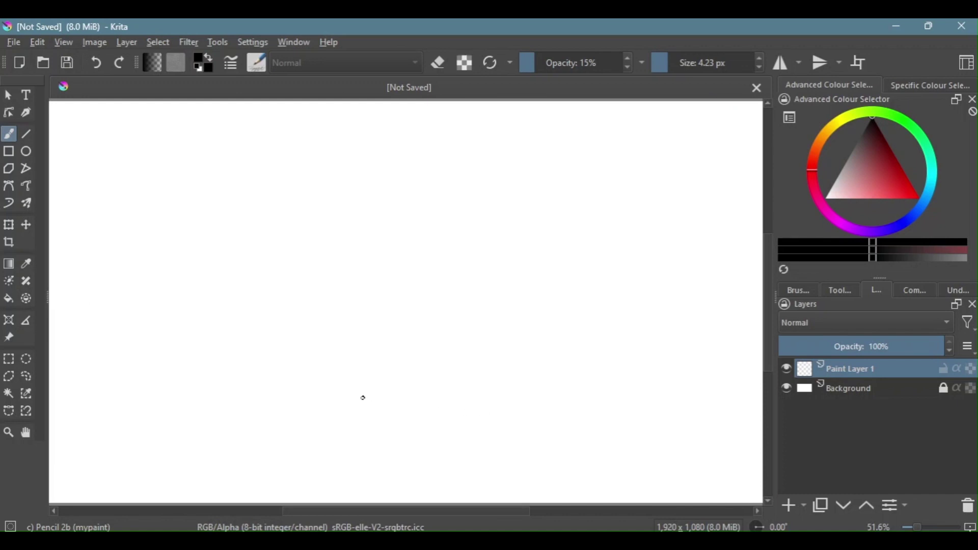
# Switch the window to the Animation workspace.
pyautogui.scroll(-3, 339, 369)
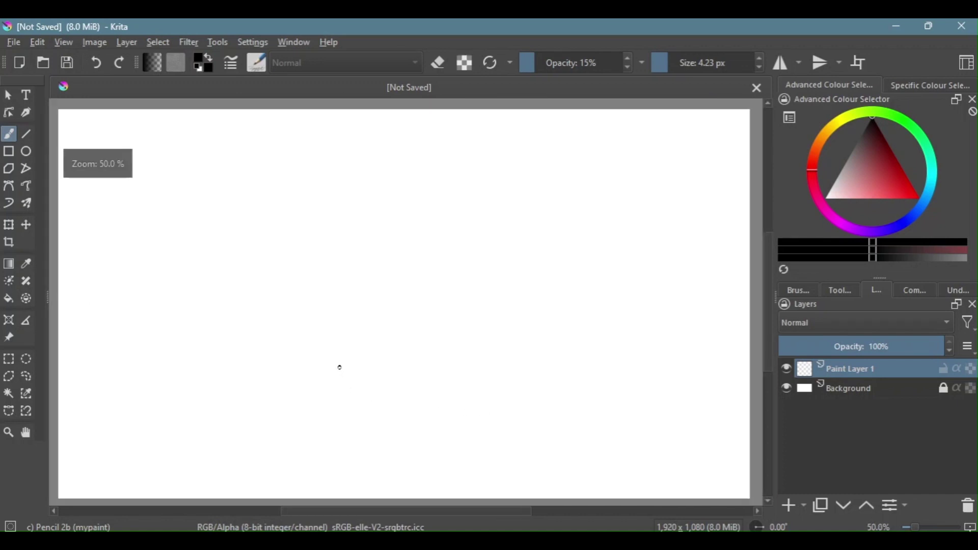
pyautogui.scroll(1, 357, 357)
pyautogui.moveTo(358, 354); pyautogui.dragTo(420, 363)
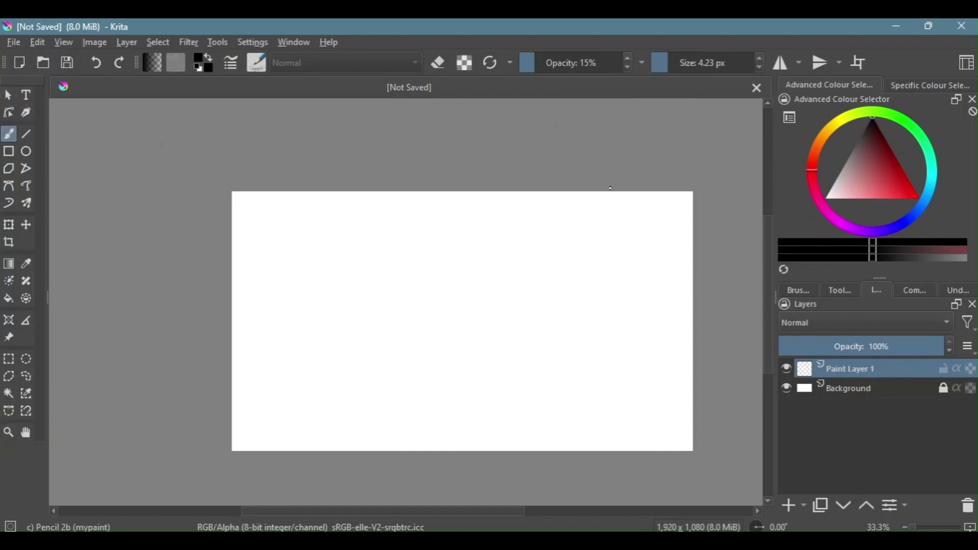
pyautogui.moveTo(618, 314)
pyautogui.mouseDown()
pyautogui.moveTo(550, 301)
pyautogui.moveTo(564, 302)
pyautogui.mouseUp()
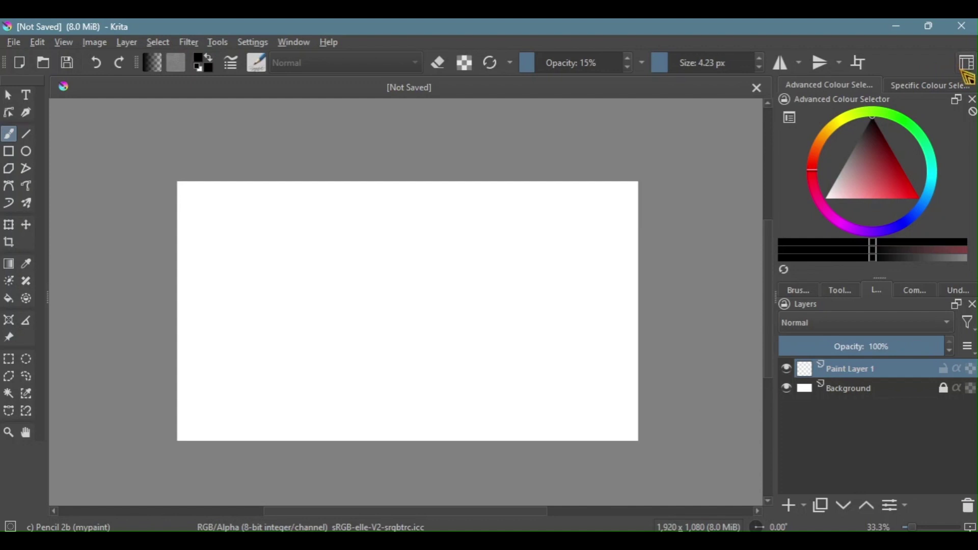
pyautogui.click(968, 63)
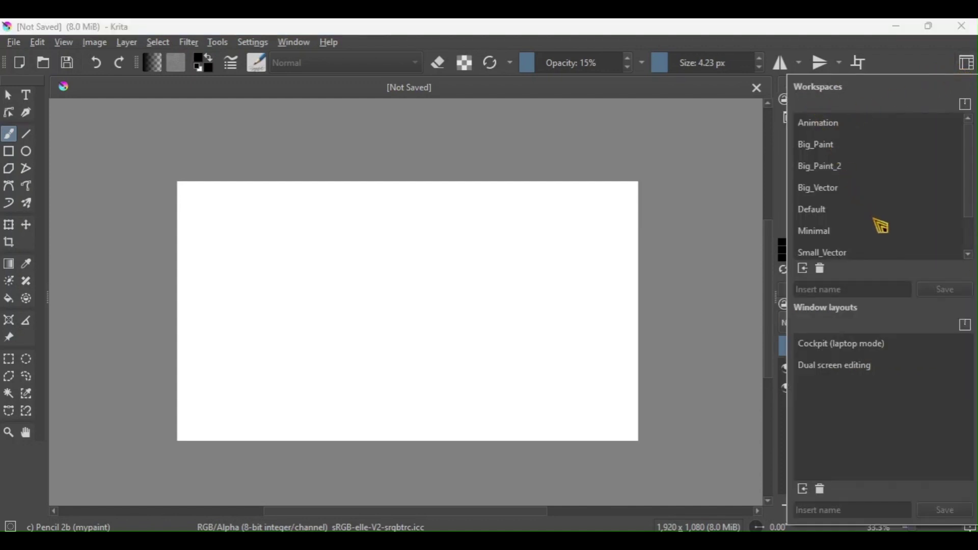
pyautogui.scroll(-1, 884, 227)
pyautogui.scroll(1, 883, 234)
pyautogui.click(856, 133)
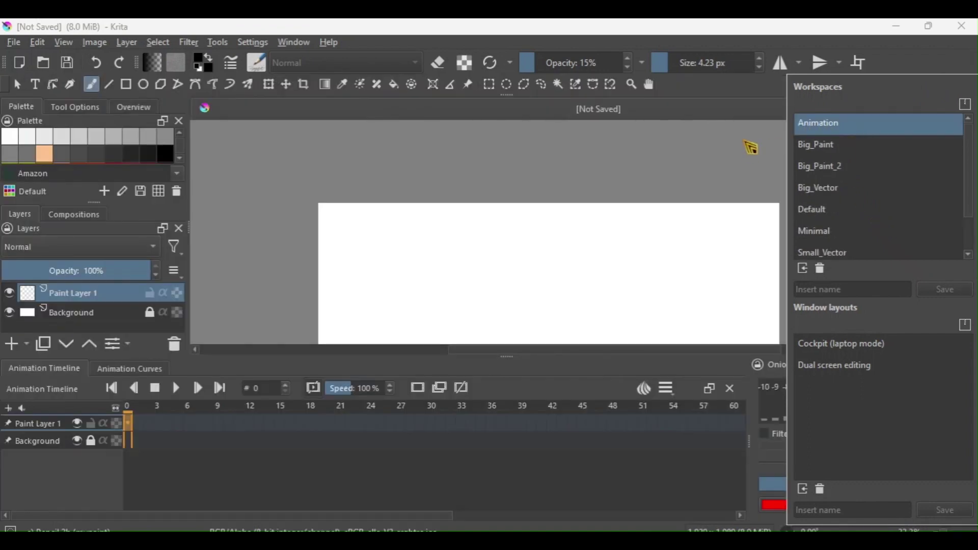
pyautogui.click(502, 122)
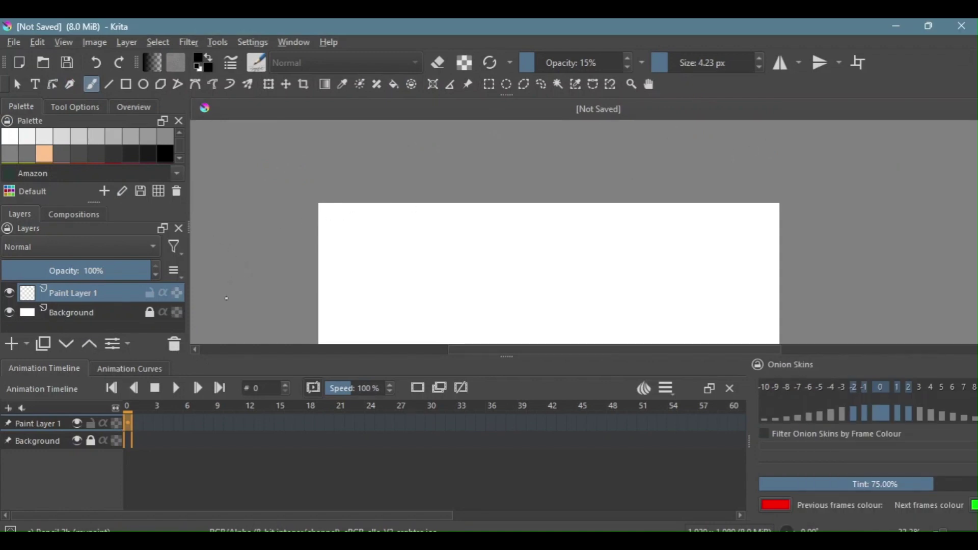
# Hide the onion skin settings and reduce the animation timeline's height to give the canvas more room.
pyautogui.scroll(-1, 887, 210)
pyautogui.scroll(2, 887, 213)
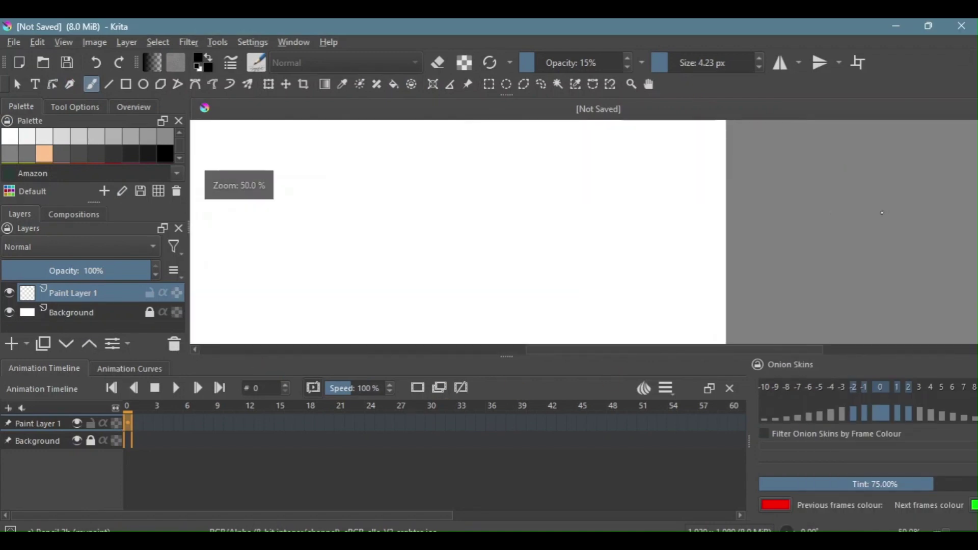
pyautogui.scroll(-1, 858, 218)
pyautogui.scroll(1, 808, 227)
pyautogui.scroll(-1, 749, 224)
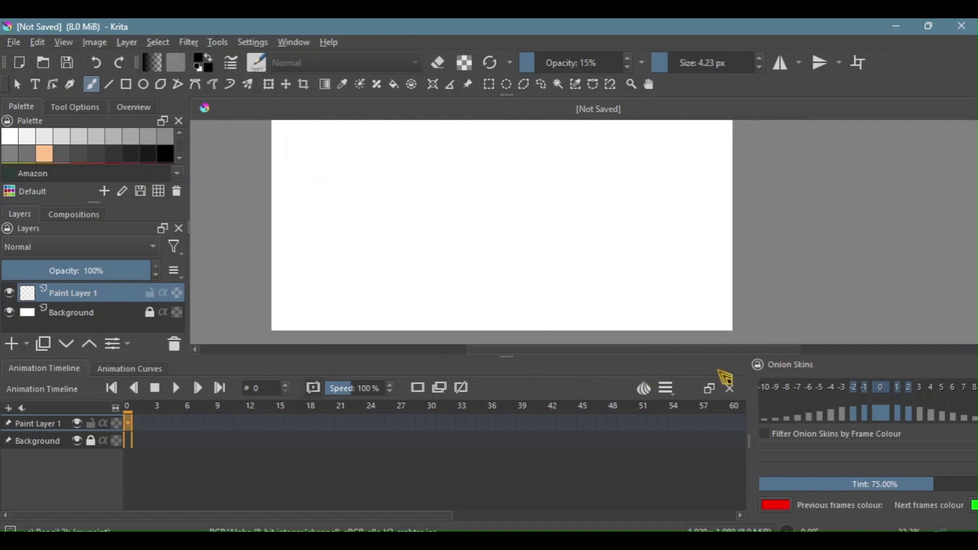
pyautogui.click(649, 391)
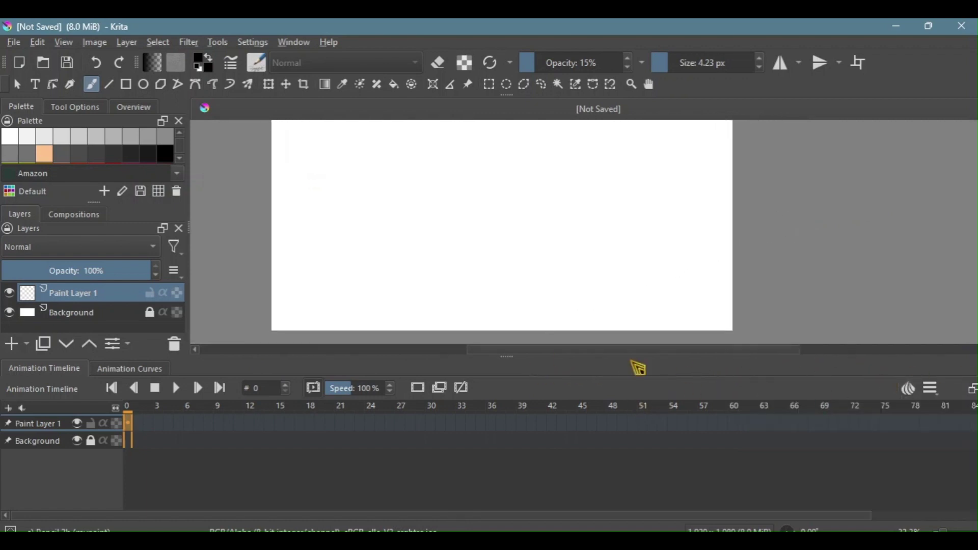
pyautogui.moveTo(508, 358); pyautogui.dragTo(512, 409)
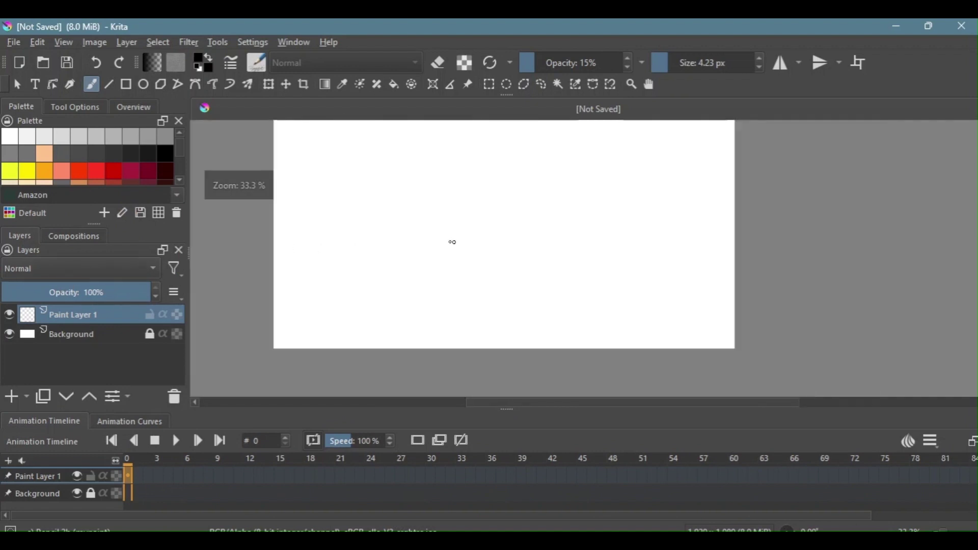
pyautogui.moveTo(471, 244); pyautogui.dragTo(526, 281)
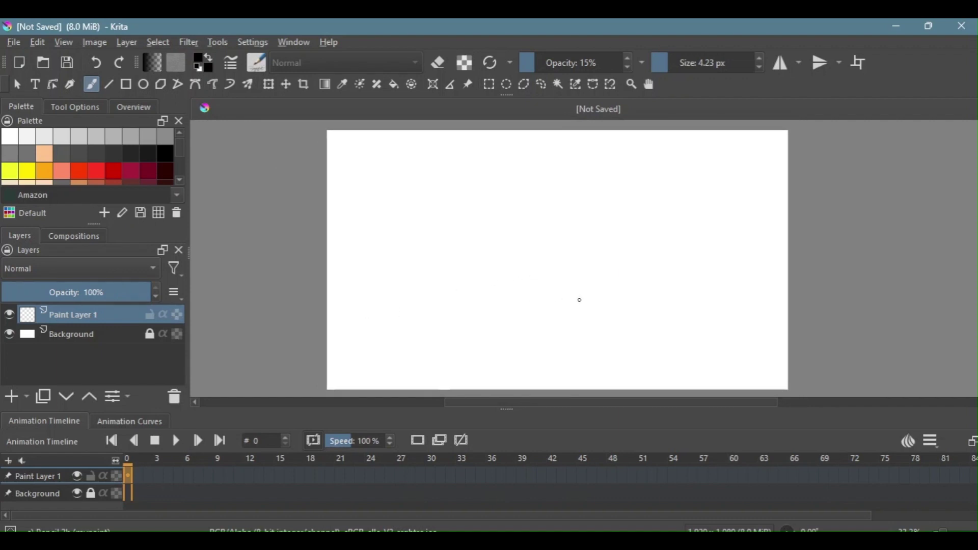
# Select the Background layer, try drawing on it, and unlock it for painting.
pyautogui.click(80, 336)
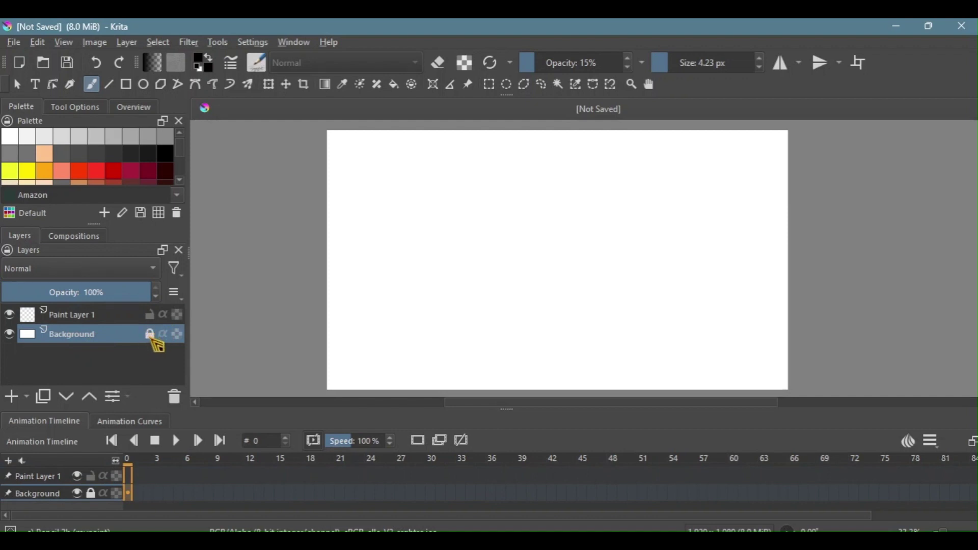
pyautogui.moveTo(153, 340)
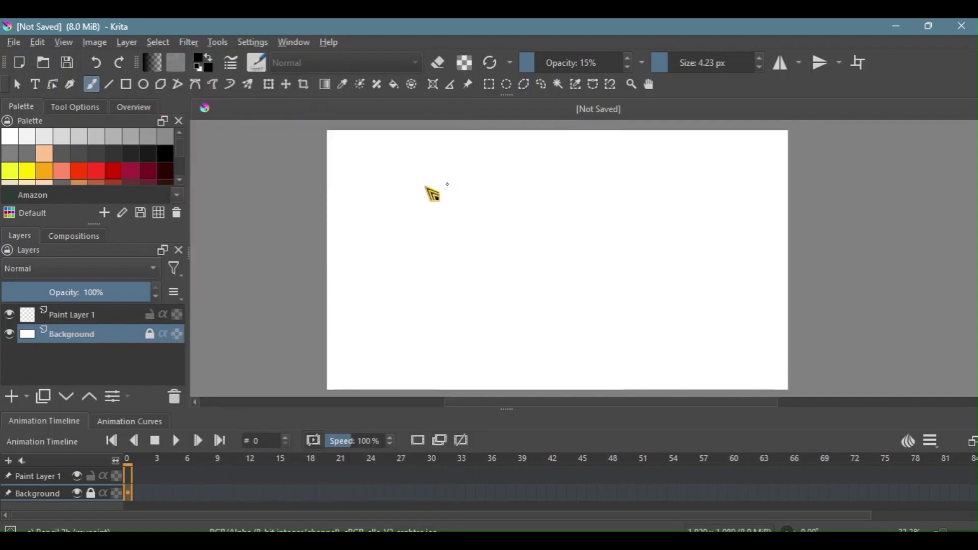
pyautogui.click(491, 226)
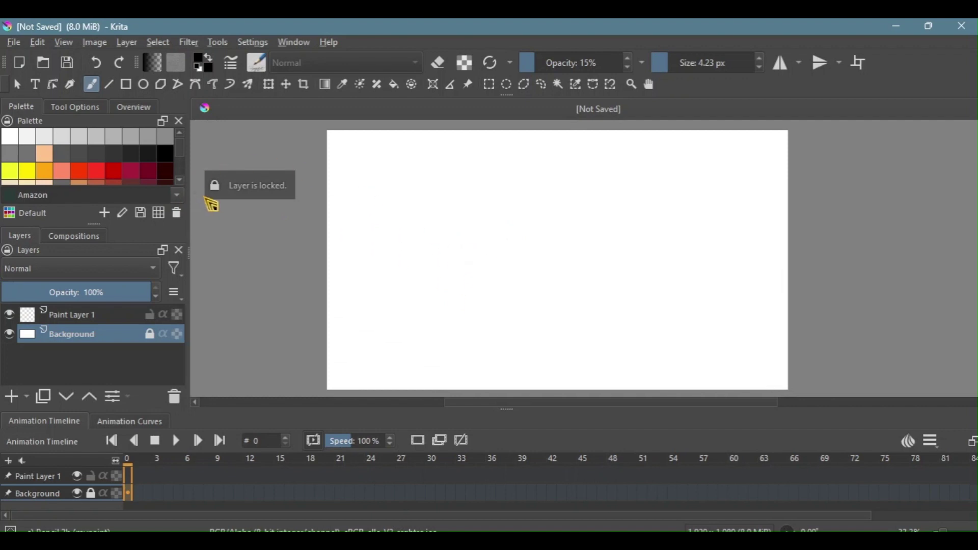
pyautogui.click(149, 334)
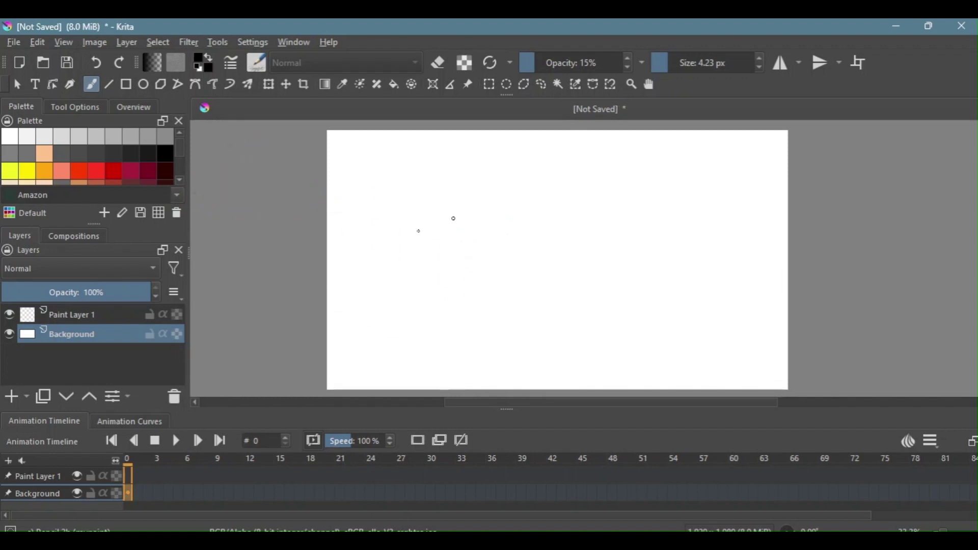
# Try a few freehand pencil strokes on the Background layer and undo them all.
pyautogui.moveTo(453, 224); pyautogui.dragTo(501, 261)
pyautogui.moveTo(577, 265); pyautogui.dragTo(557, 259)
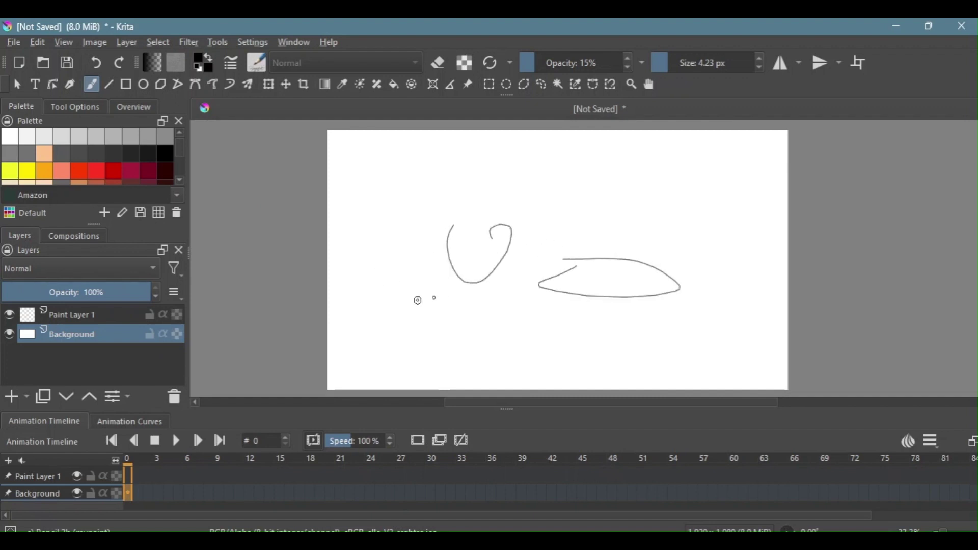
pyautogui.moveTo(442, 295); pyautogui.dragTo(472, 299)
pyautogui.keyDown('ctrl'); pyautogui.click(390, 224); pyautogui.keyUp('ctrl')
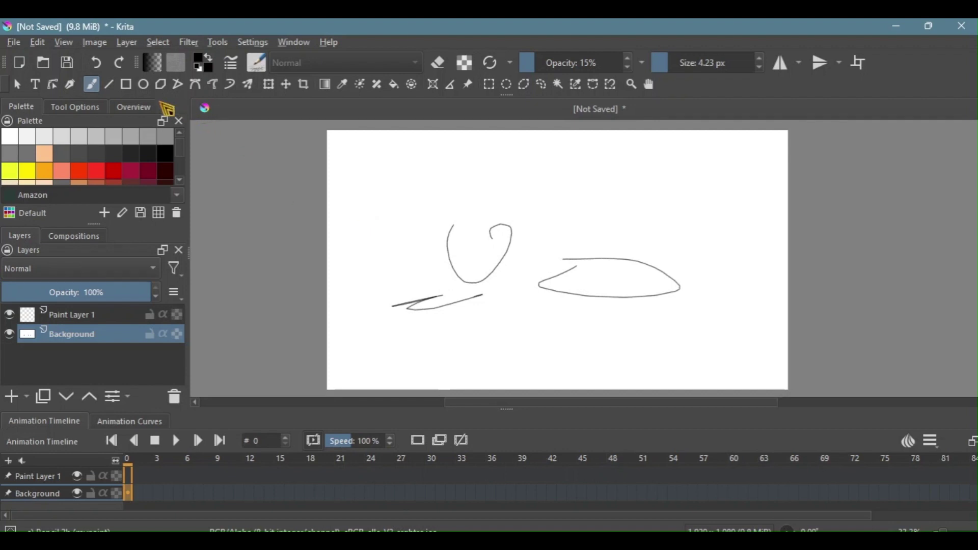
pyautogui.click(96, 63)
pyautogui.click(96, 63)
pyautogui.click(96, 63)
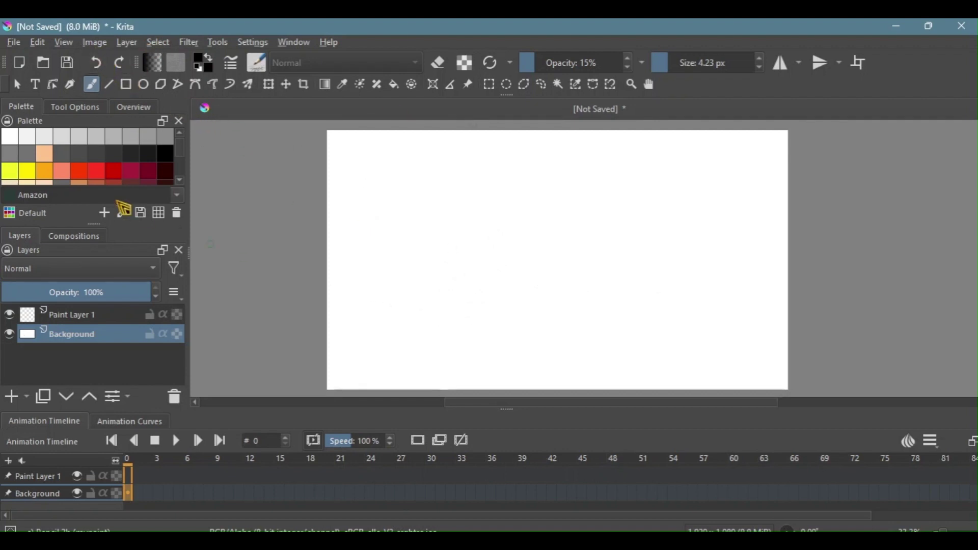
# Select the b) Basic-1 brush preset, testing it with one undone freehand stroke, and set the brush size to 11.22 px.
pyautogui.click(257, 63)
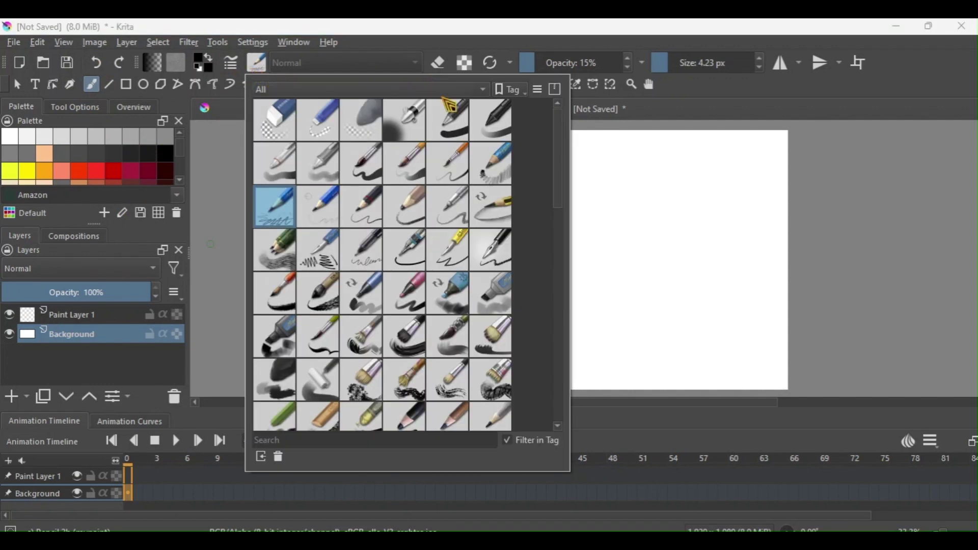
pyautogui.click(220, 113)
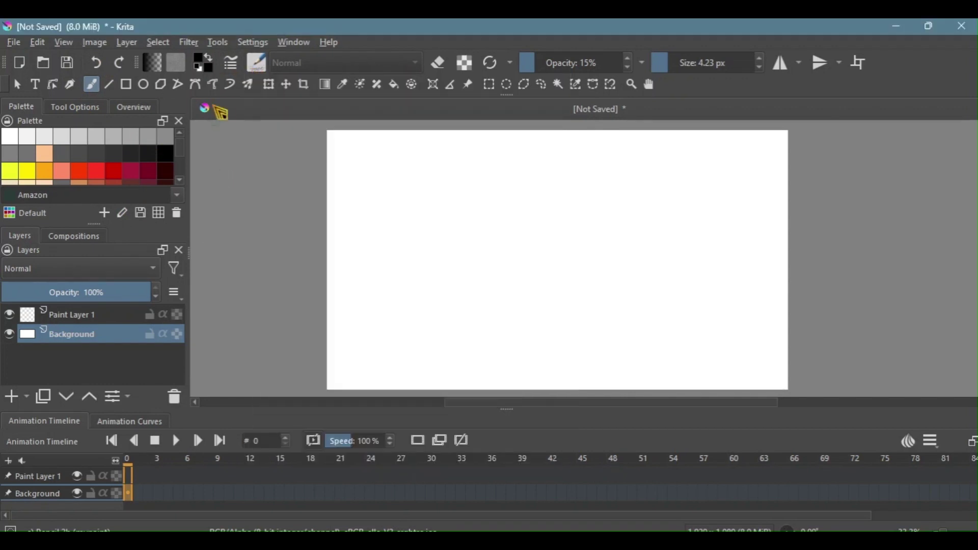
pyautogui.click(265, 64)
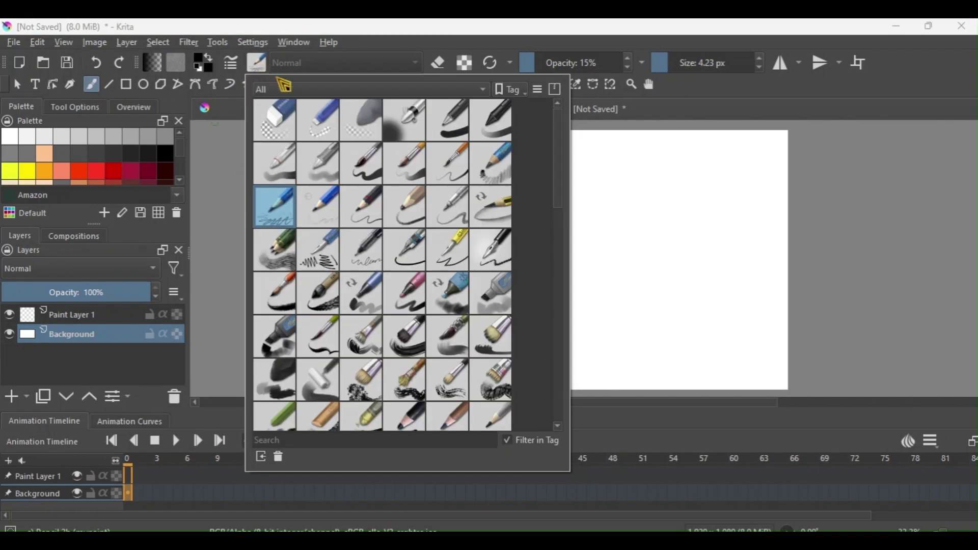
pyautogui.click(450, 130)
pyautogui.moveTo(454, 124)
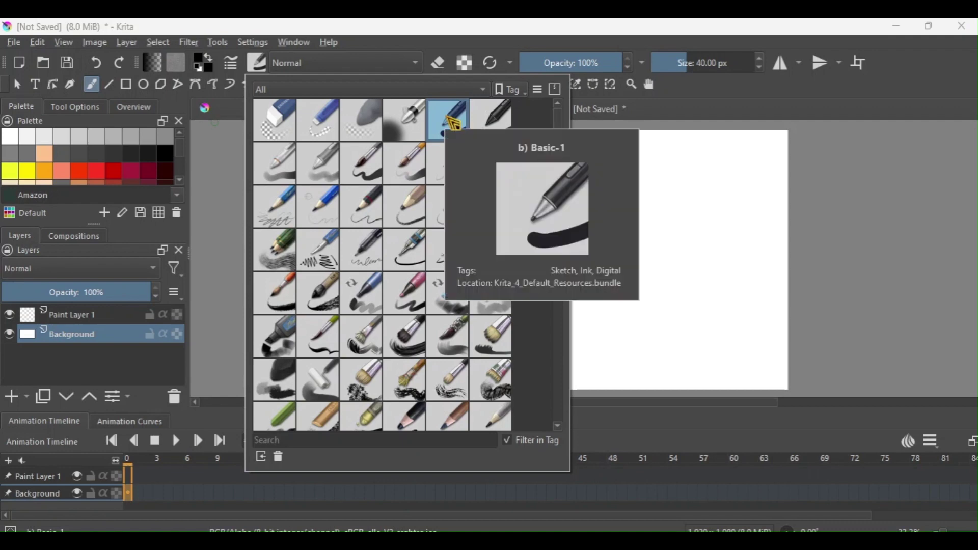
pyautogui.click(207, 244)
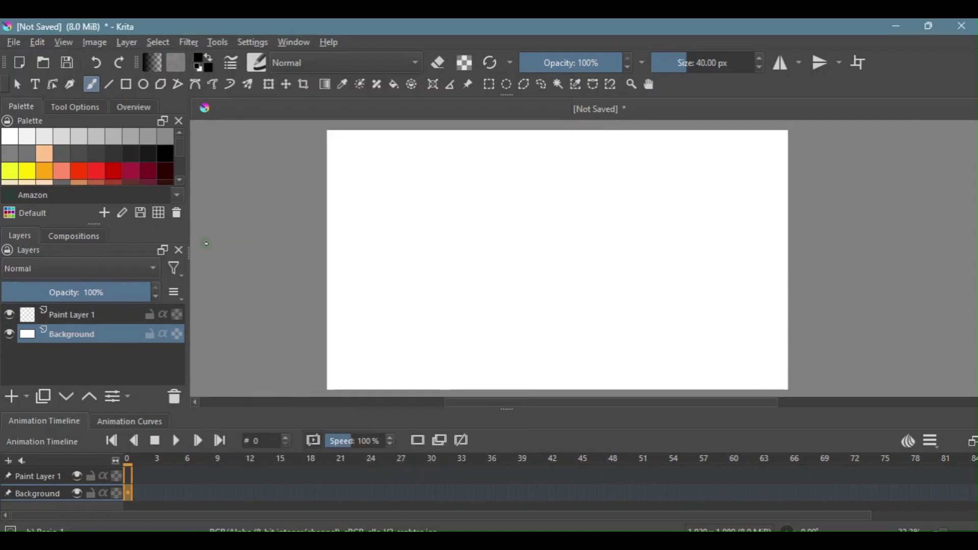
pyautogui.moveTo(422, 200)
pyautogui.mouseDown()
pyautogui.moveTo(427, 251)
pyautogui.moveTo(450, 266)
pyautogui.moveTo(563, 255)
pyautogui.mouseUp()
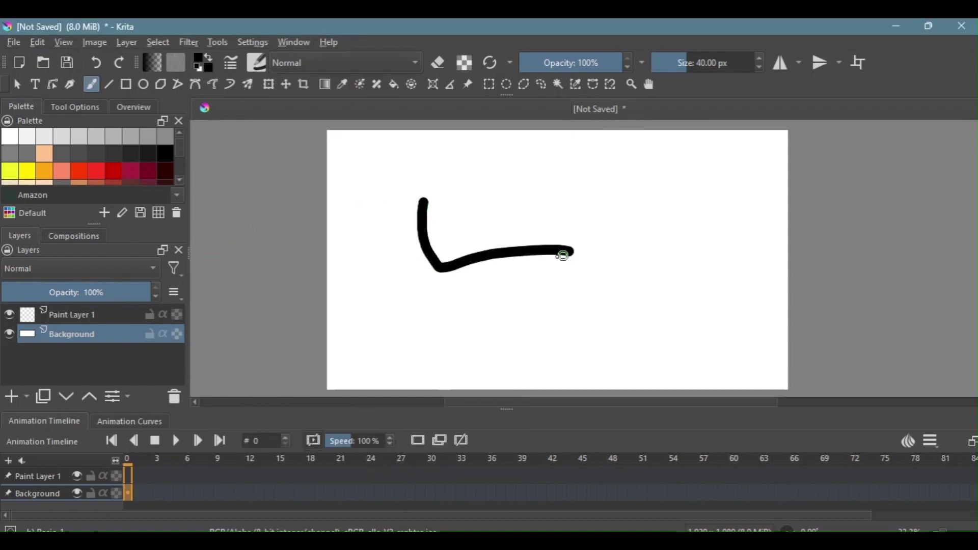
pyautogui.click(96, 62)
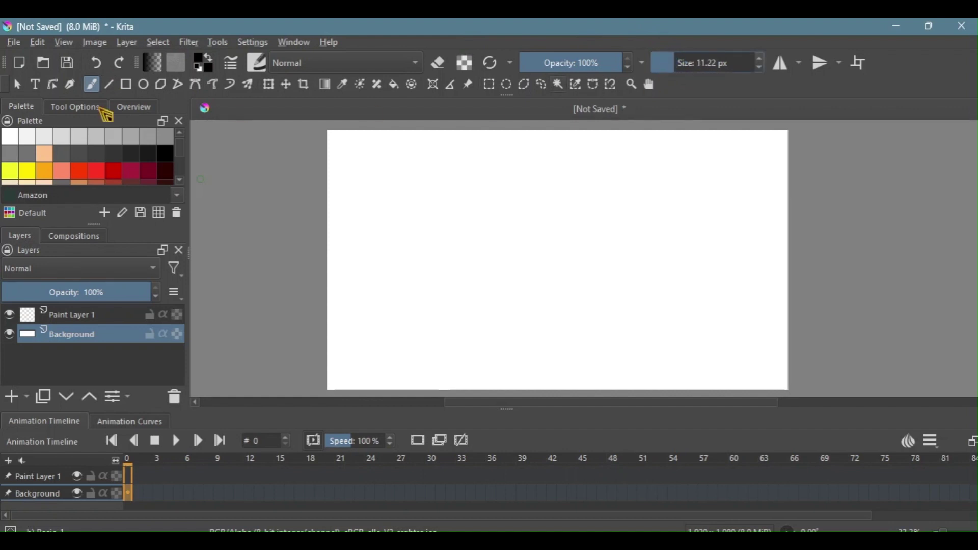
# Draw a nearly horizontal black ground line about 1998 px long across the lower part of the Background layer with the Line tool.
pyautogui.click(115, 85)
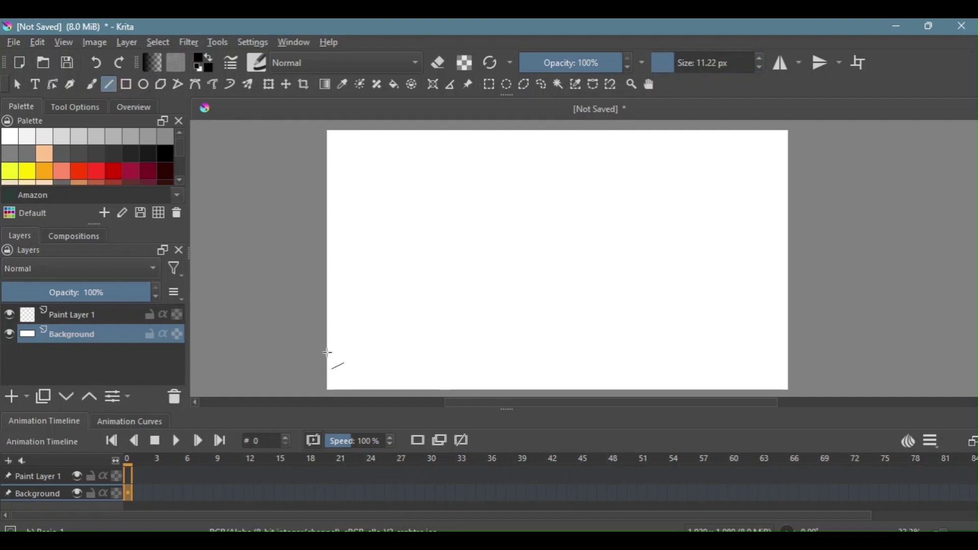
pyautogui.moveTo(329, 352); pyautogui.dragTo(807, 350)
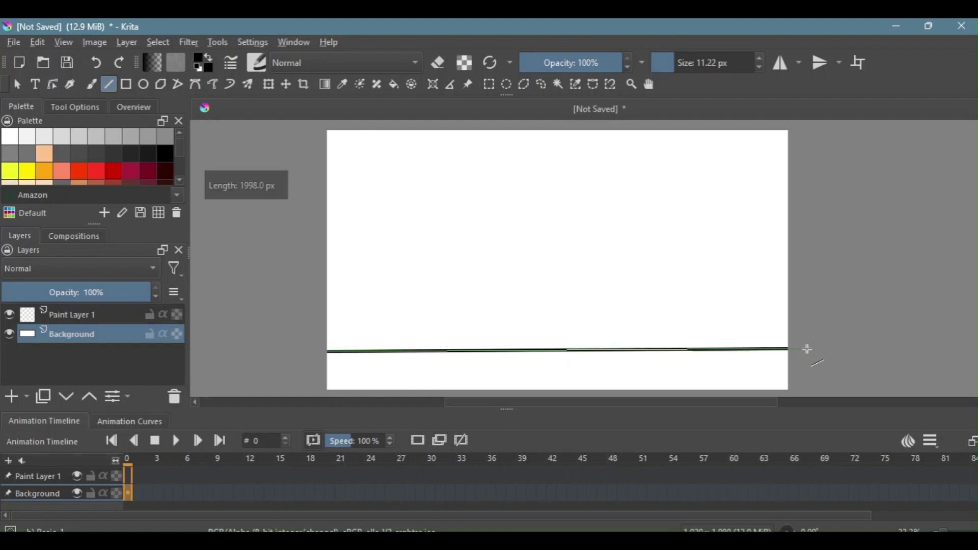
pyautogui.moveTo(807, 349); pyautogui.dragTo(806, 348)
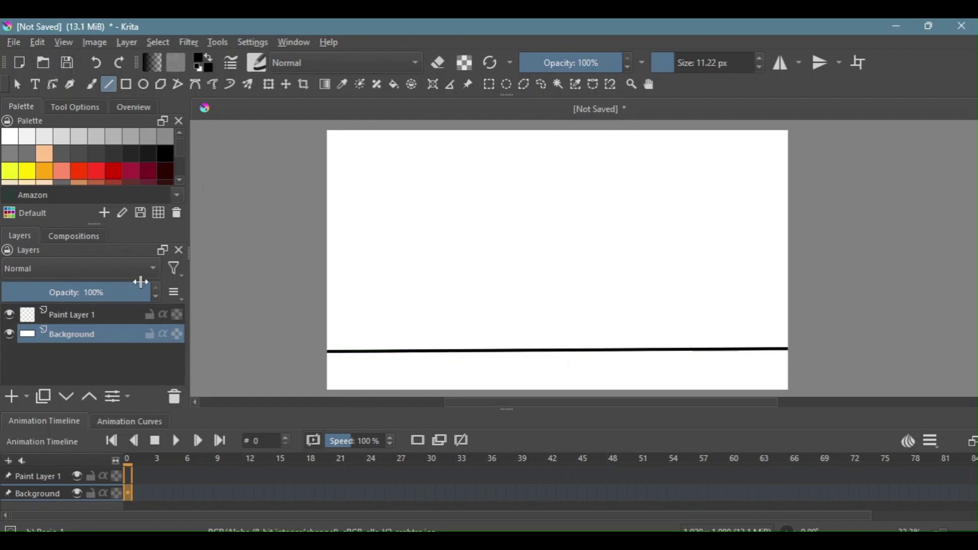
# Try shading the area below the ground line with freehand brush strokes on the Background layer and undo them.
pyautogui.scroll(2, 448, 331)
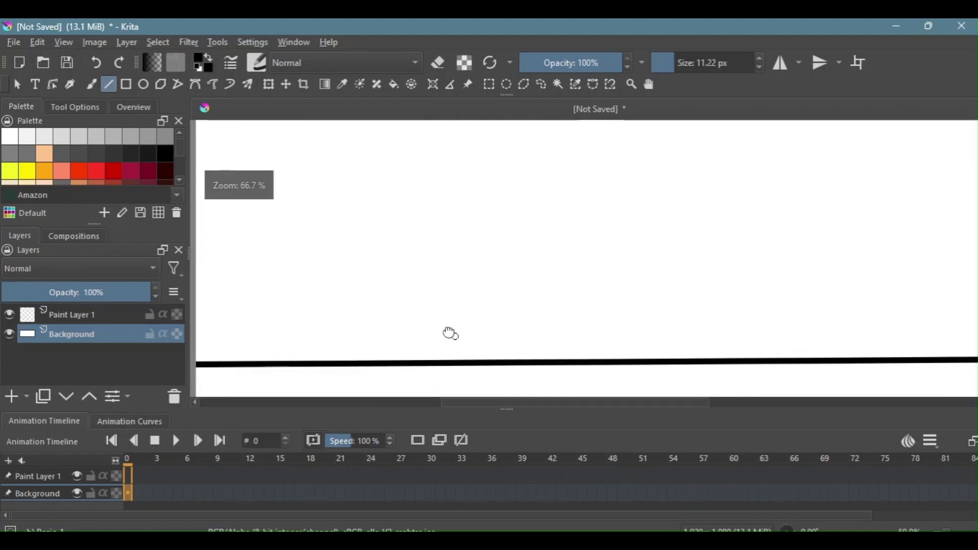
pyautogui.moveTo(448, 331); pyautogui.dragTo(365, 253)
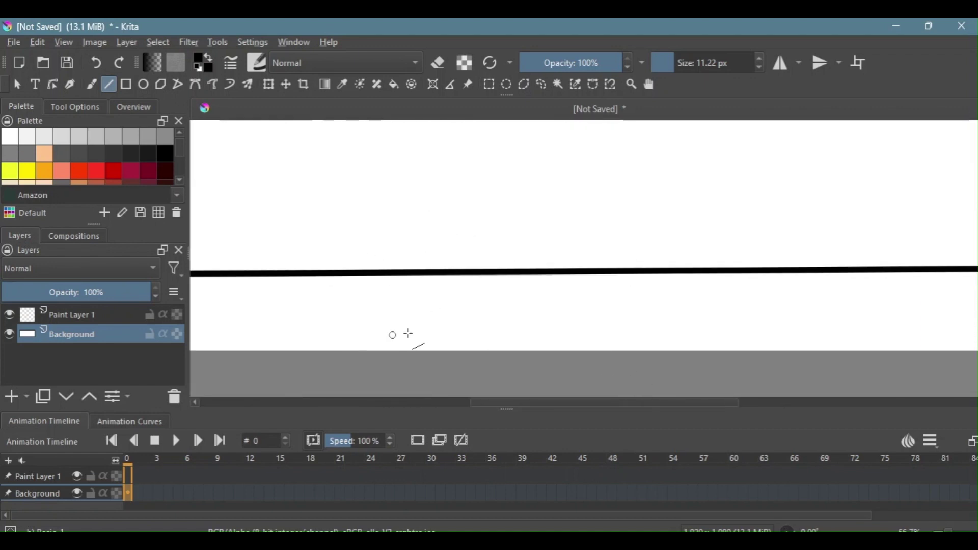
pyautogui.scroll(-2, 404, 334)
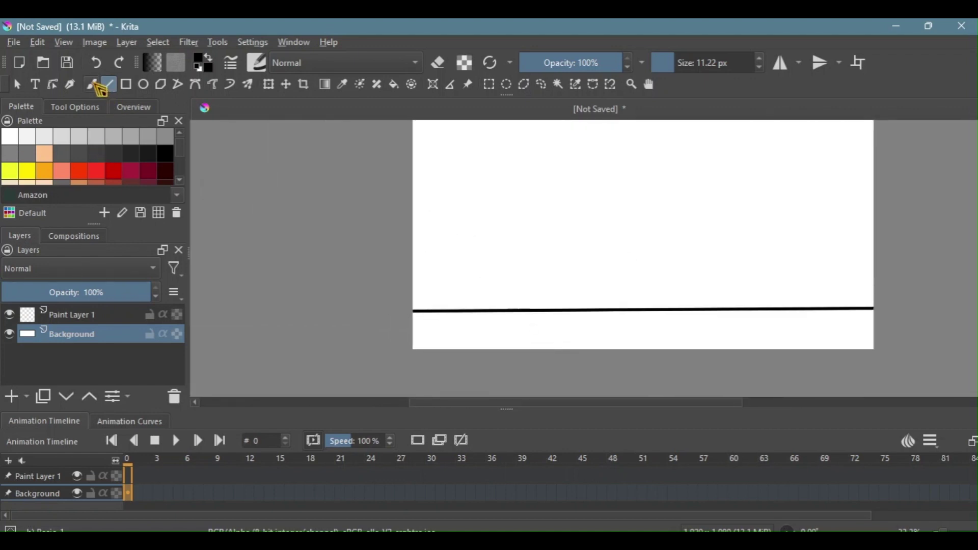
pyautogui.click(92, 84)
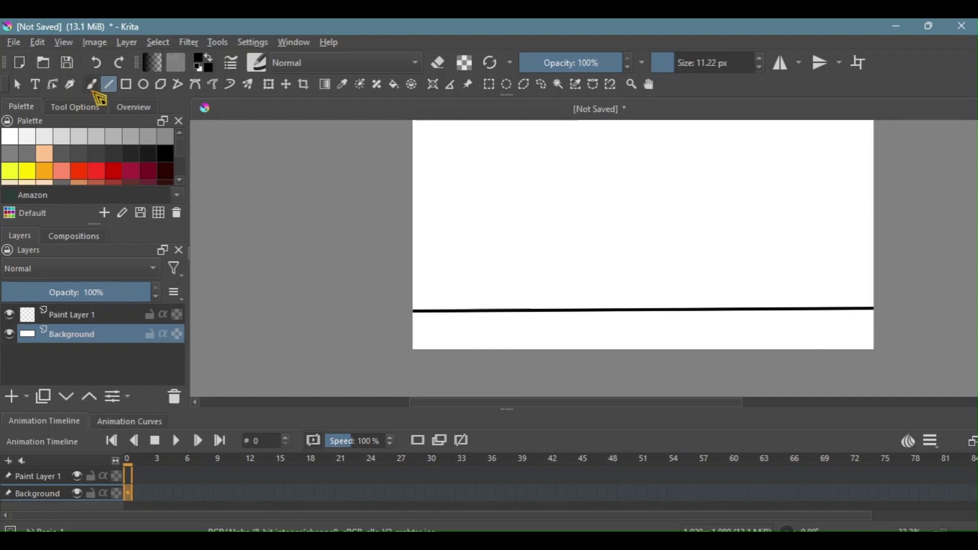
pyautogui.moveTo(457, 337)
pyautogui.mouseDown()
pyautogui.moveTo(527, 325)
pyautogui.moveTo(413, 332)
pyautogui.moveTo(550, 327)
pyautogui.mouseUp()
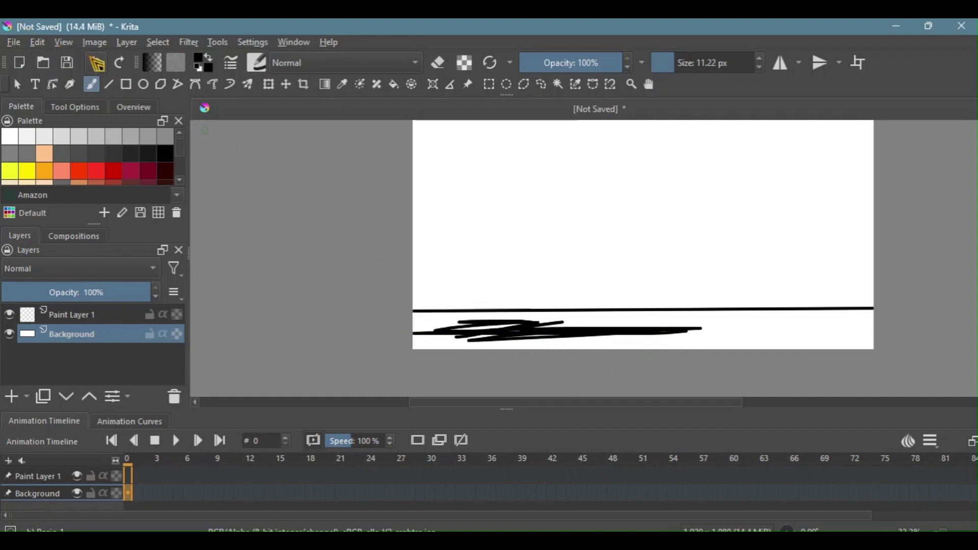
pyautogui.click(95, 63)
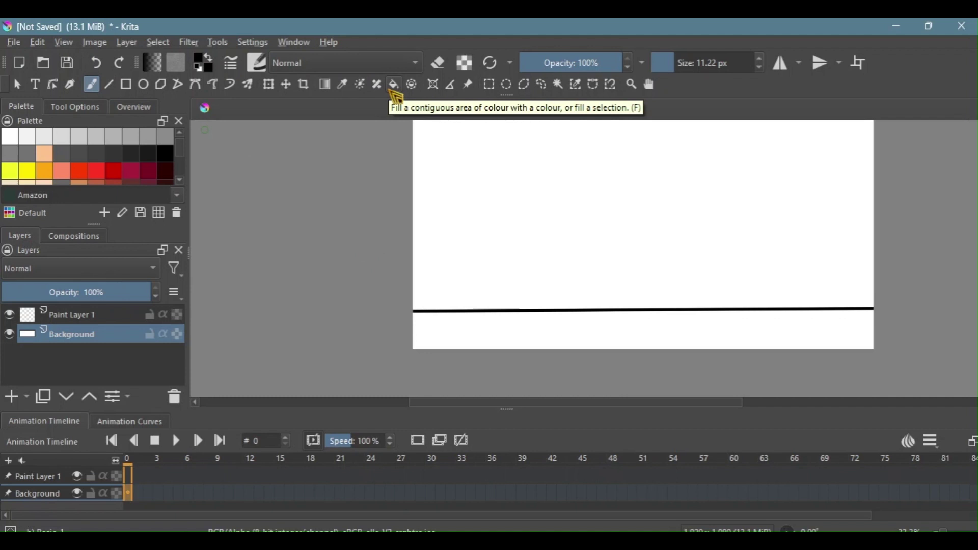
# Try filling the area below the ground line with black, examine the fill's edge up close, and undo the fill.
pyautogui.click(394, 87)
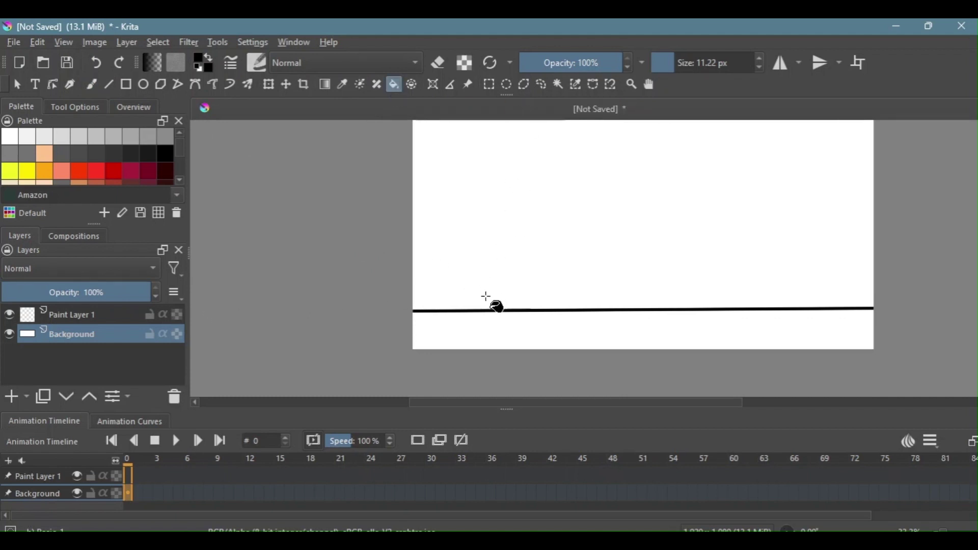
pyautogui.click(488, 324)
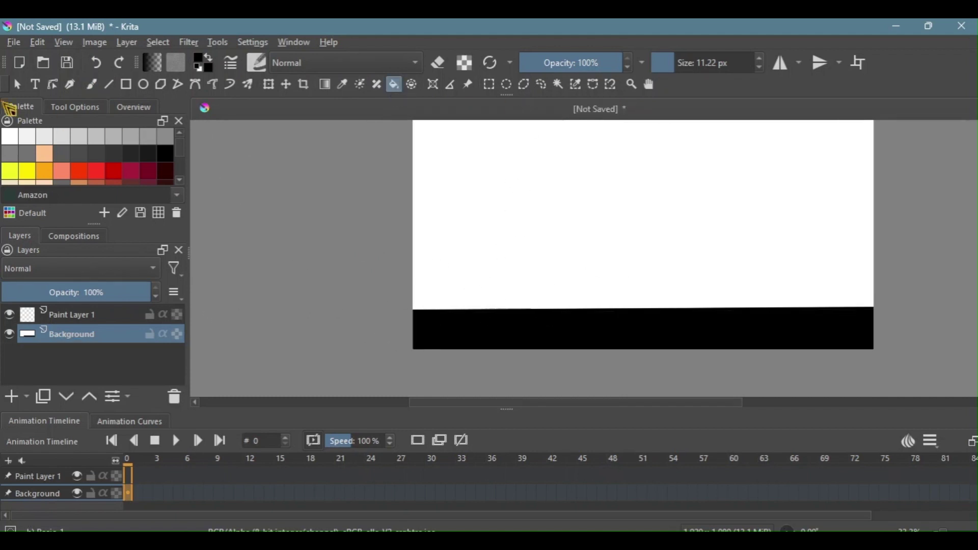
pyautogui.click(96, 62)
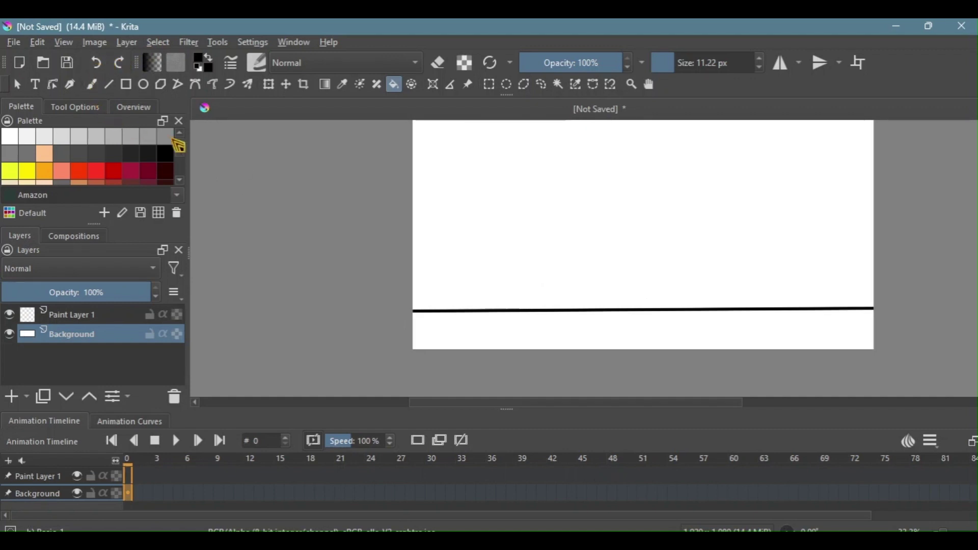
pyautogui.scroll(3, 603, 286)
pyautogui.click(454, 354)
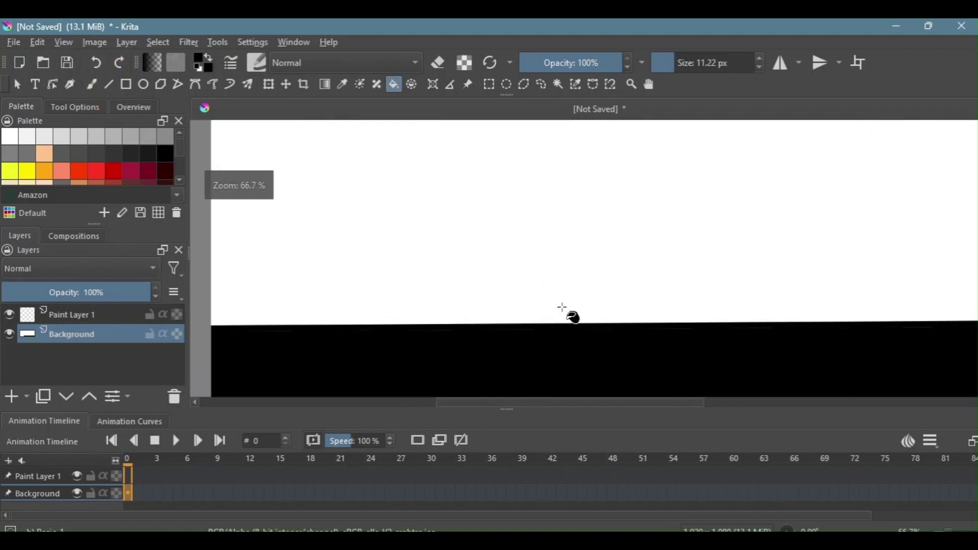
pyautogui.scroll(4, 562, 307)
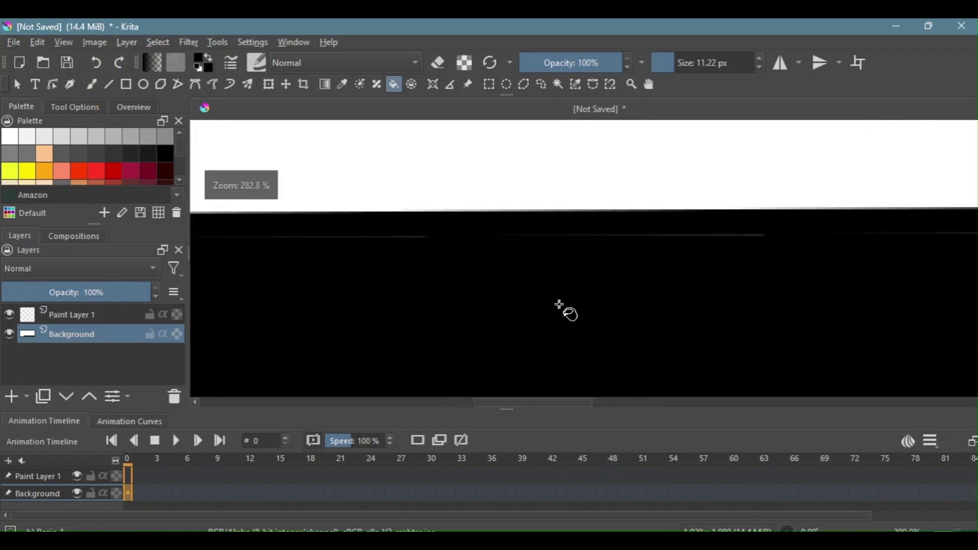
pyautogui.moveTo(559, 304); pyautogui.dragTo(612, 363)
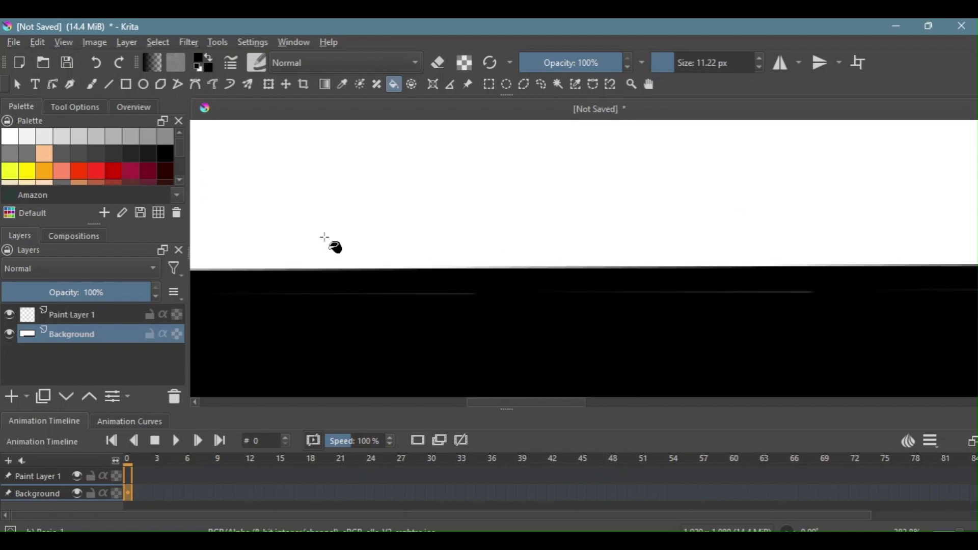
pyautogui.scroll(-5, 485, 320)
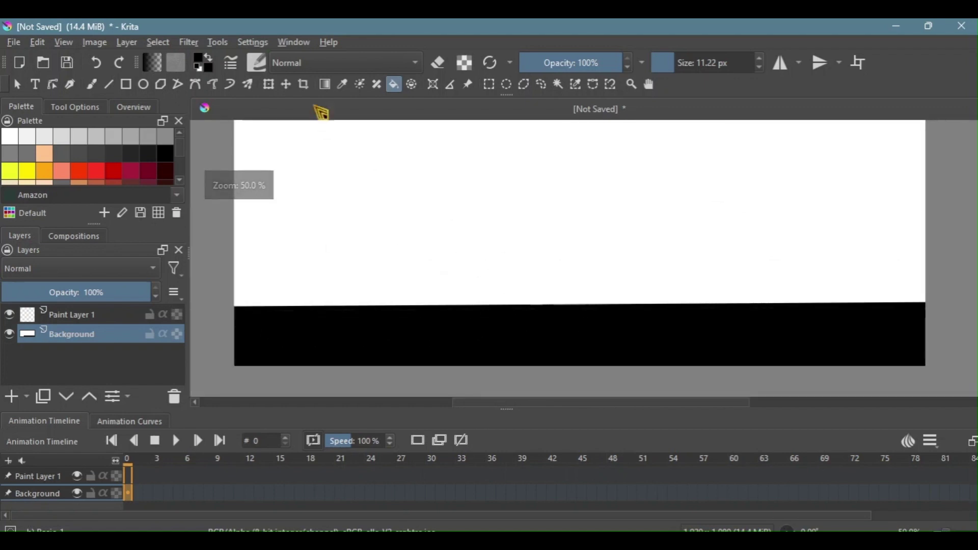
pyautogui.click(96, 62)
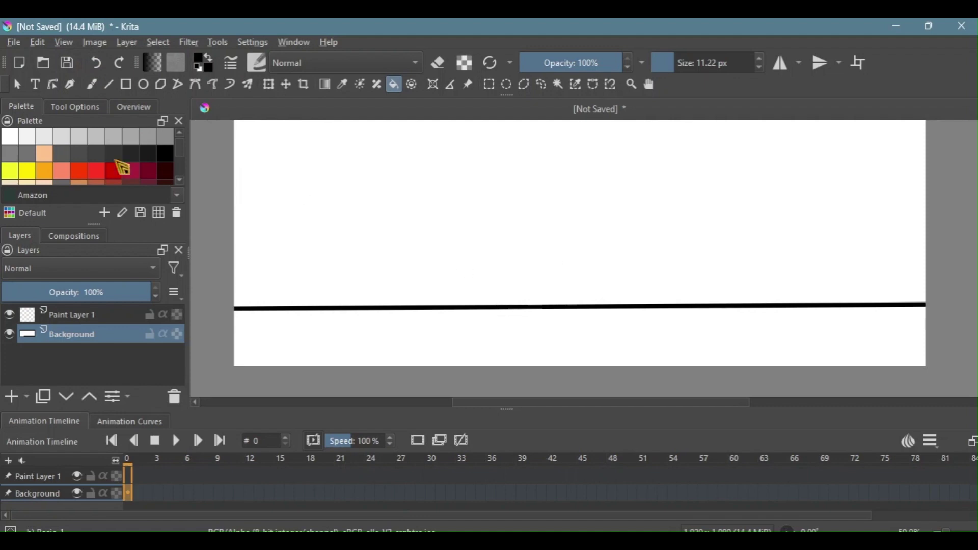
# Set the Fill tool's Grow to 3 px and fill the area below the ground line with black, checking its edge.
pyautogui.click(87, 108)
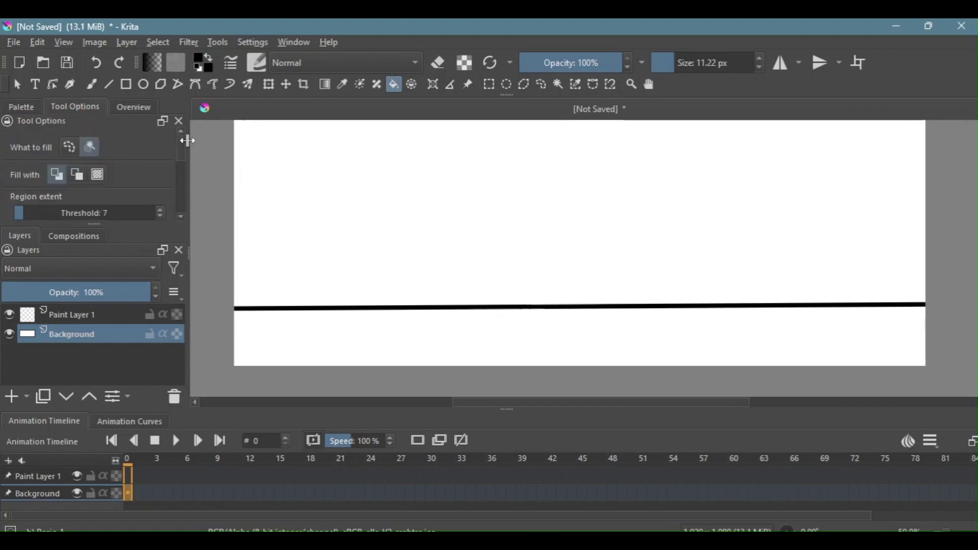
pyautogui.moveTo(191, 150); pyautogui.dragTo(192, 160)
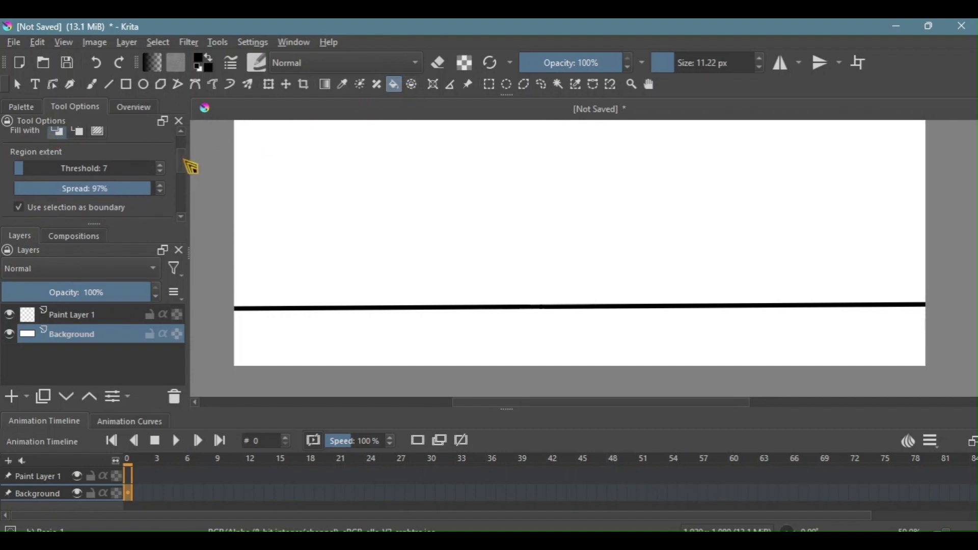
pyautogui.scroll(-4, 184, 161)
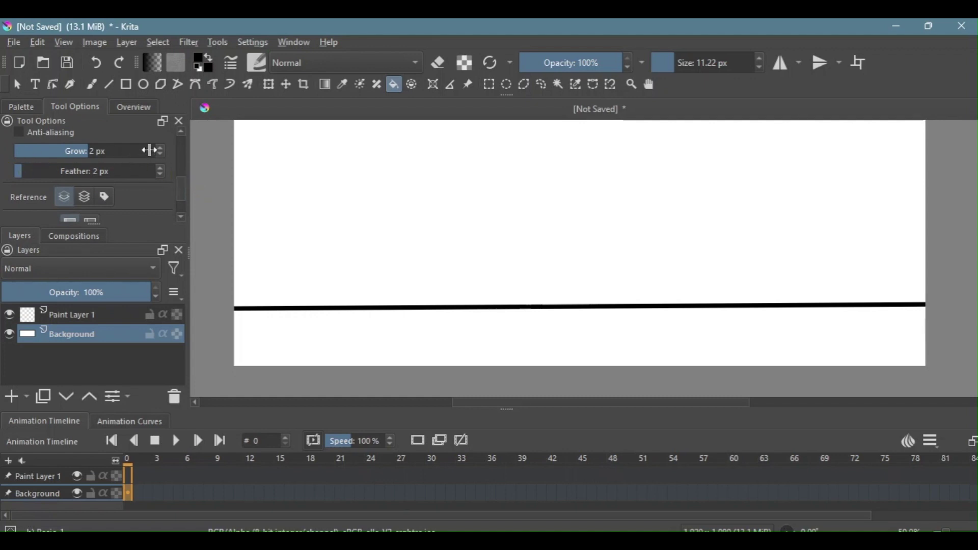
pyautogui.moveTo(149, 151); pyautogui.dragTo(100, 149)
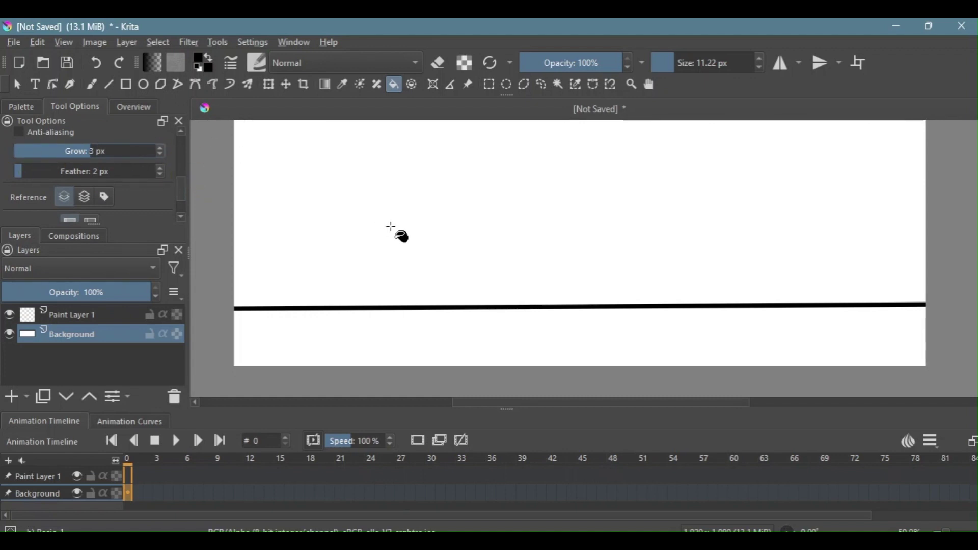
pyautogui.click(407, 326)
pyautogui.scroll(3, 560, 314)
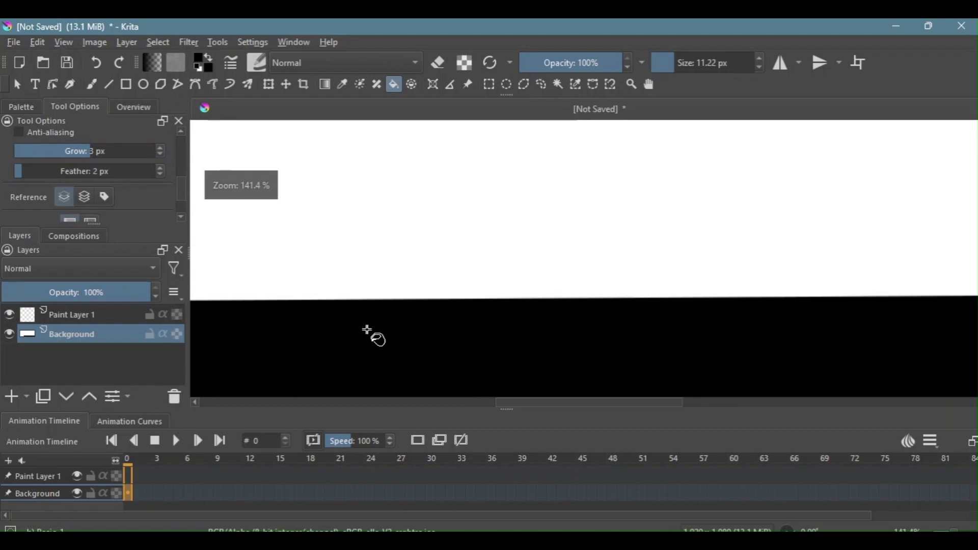
pyautogui.scroll(3, 602, 312)
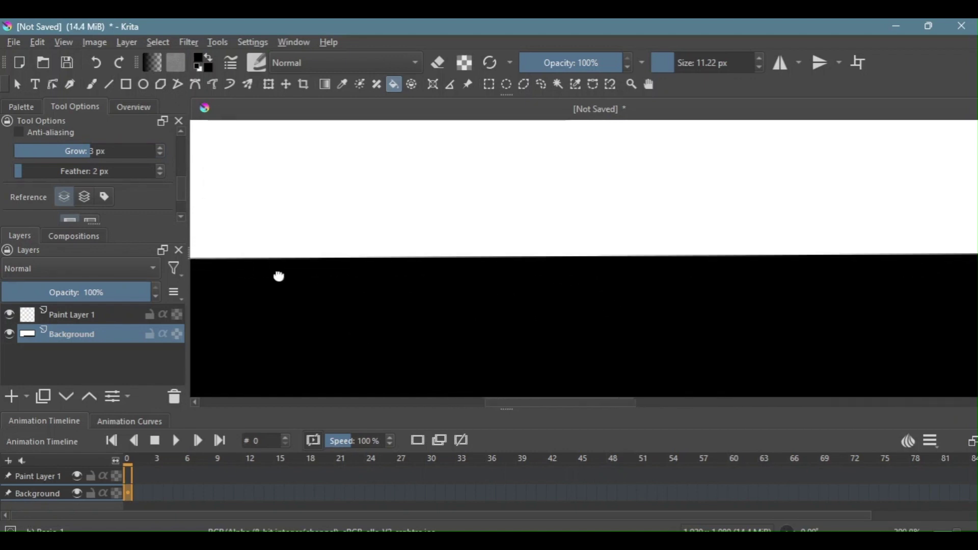
pyautogui.scroll(-4, 304, 316)
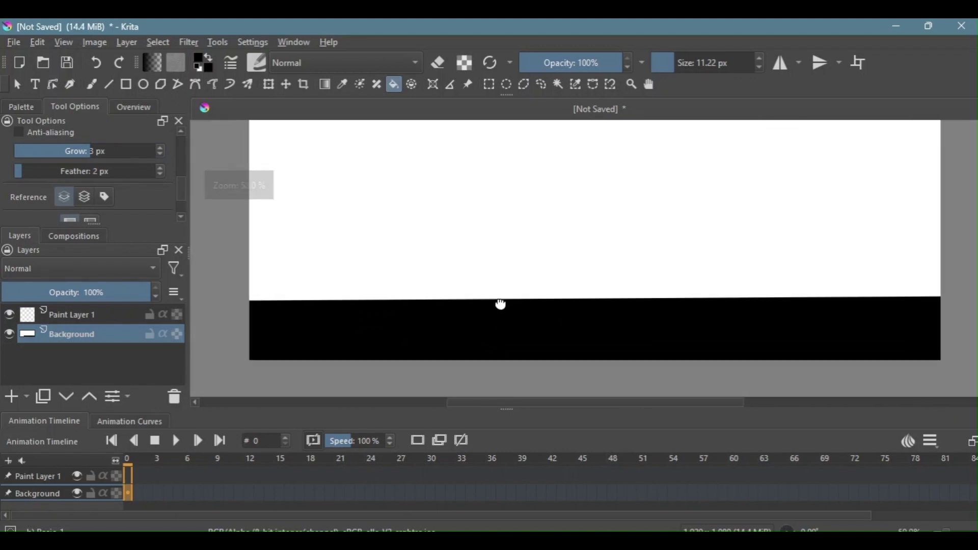
pyautogui.scroll(-2, 501, 305)
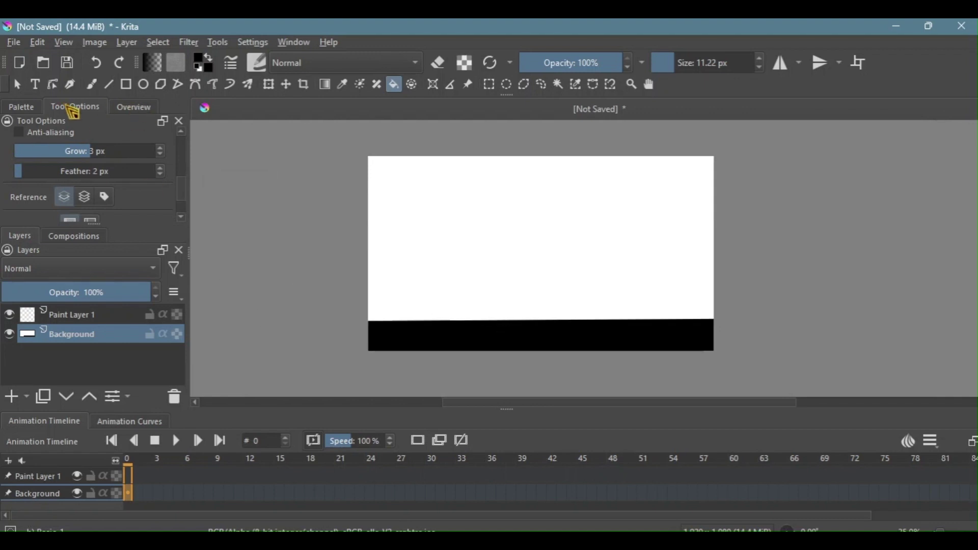
# Switch back to the Freehand Brush tool with the whole scene in view.
pyautogui.click(93, 84)
pyautogui.scroll(1, 414, 331)
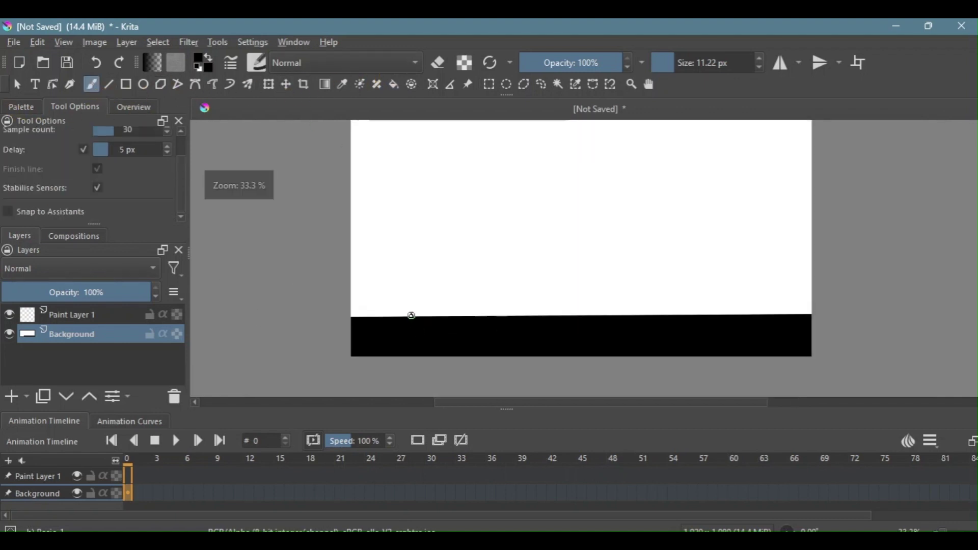
pyautogui.moveTo(409, 315)
pyautogui.mouseDown()
pyautogui.moveTo(338, 346)
pyautogui.moveTo(352, 354)
pyautogui.mouseUp()
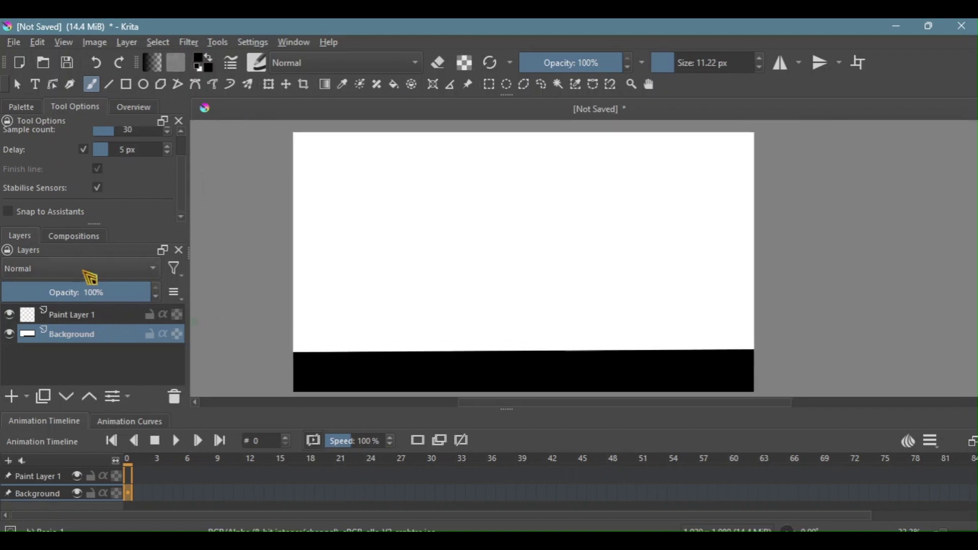
# Enlarge the layer list and lock the Background layer, testing the lock by trying to paint on it.
pyautogui.click(96, 234)
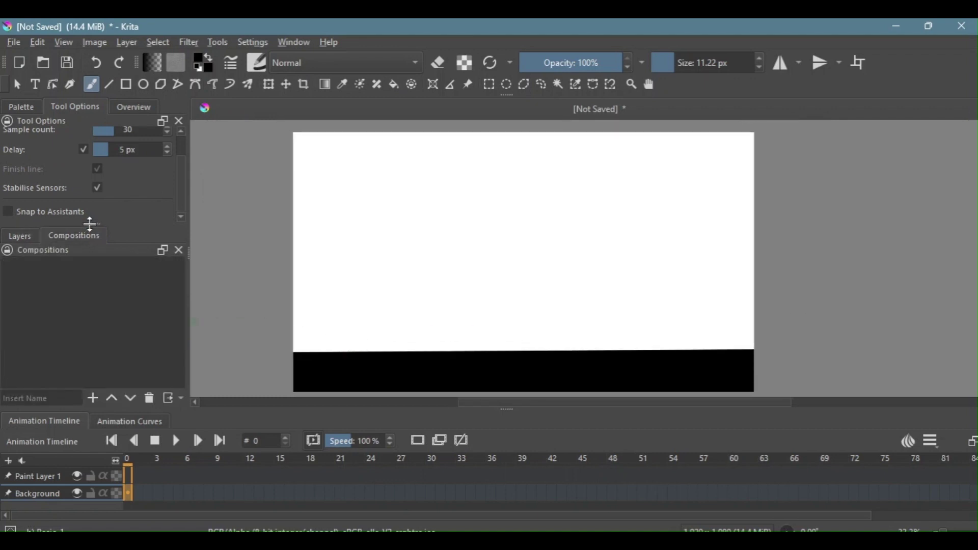
pyautogui.click(34, 238)
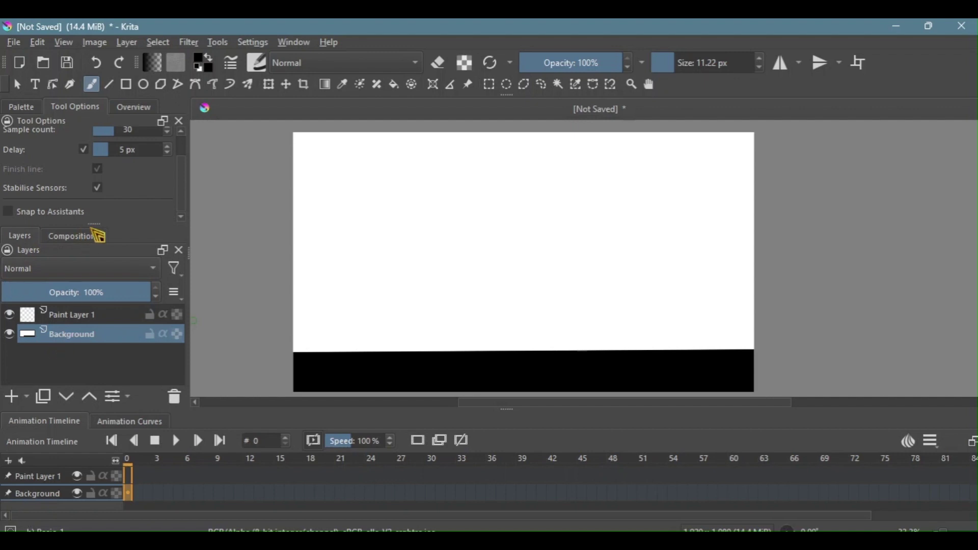
pyautogui.moveTo(93, 223); pyautogui.dragTo(93, 184)
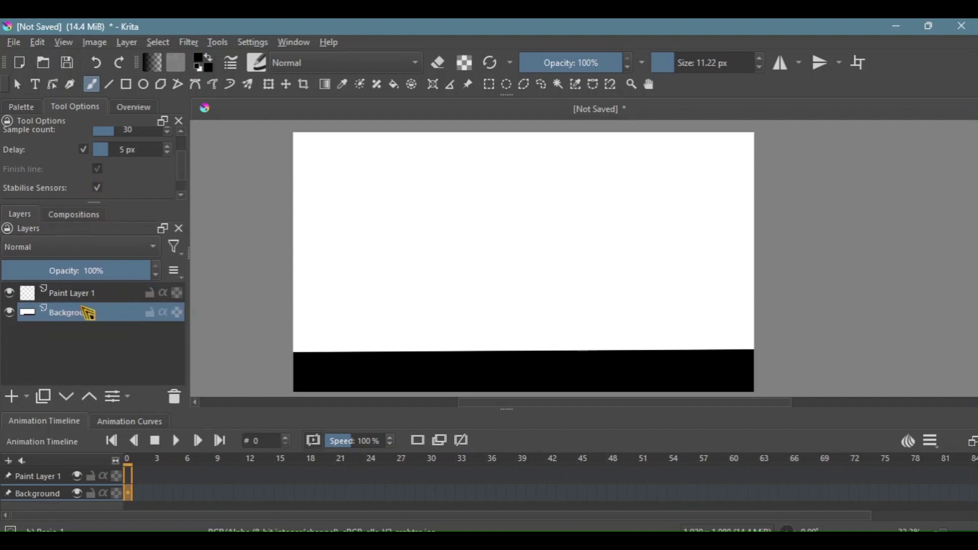
pyautogui.click(150, 312)
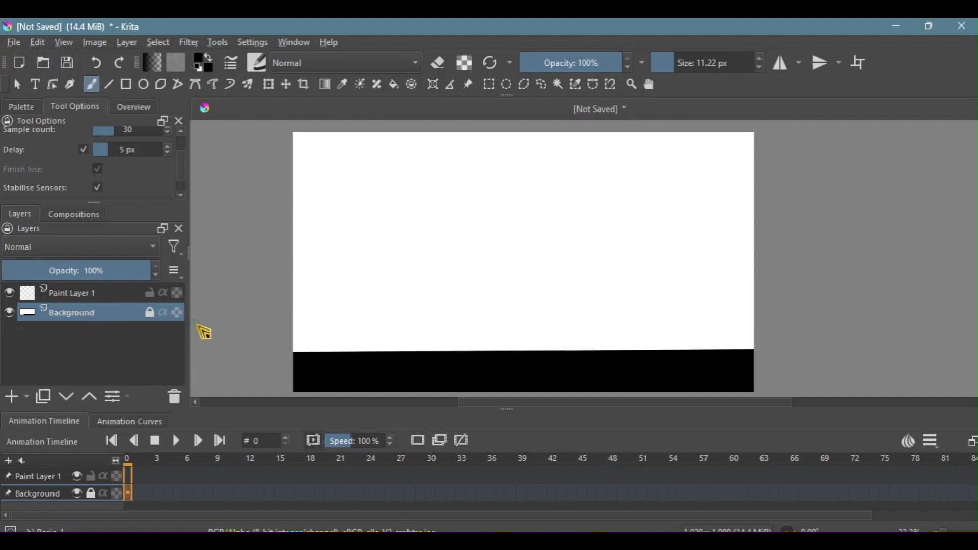
pyautogui.click(473, 275)
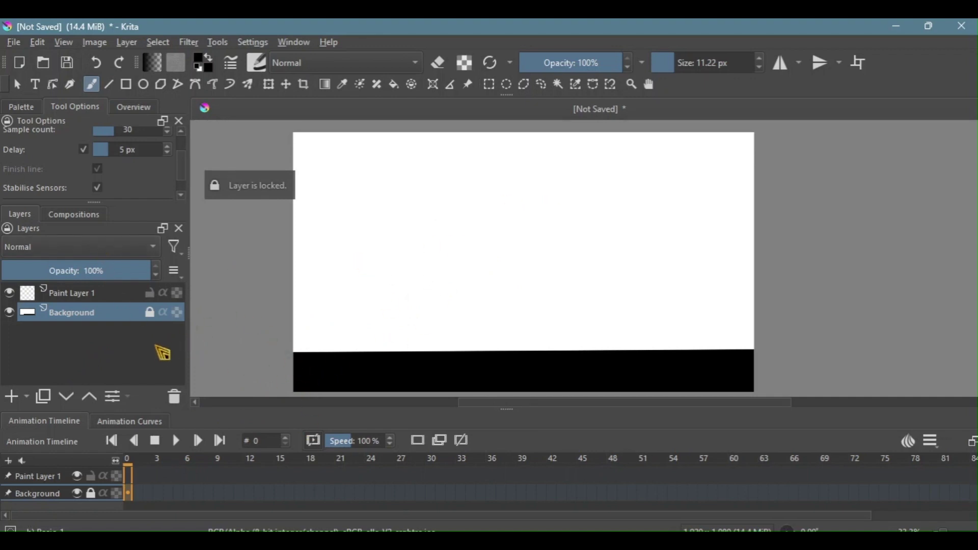
# Rename Paint Layer 1 to "Head".
pyautogui.click(92, 294)
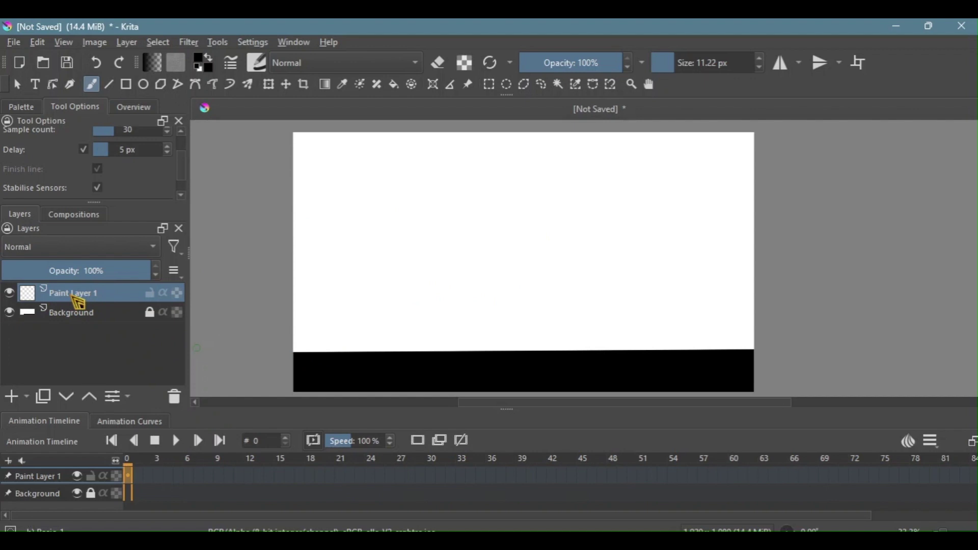
pyautogui.doubleClick(76, 298)
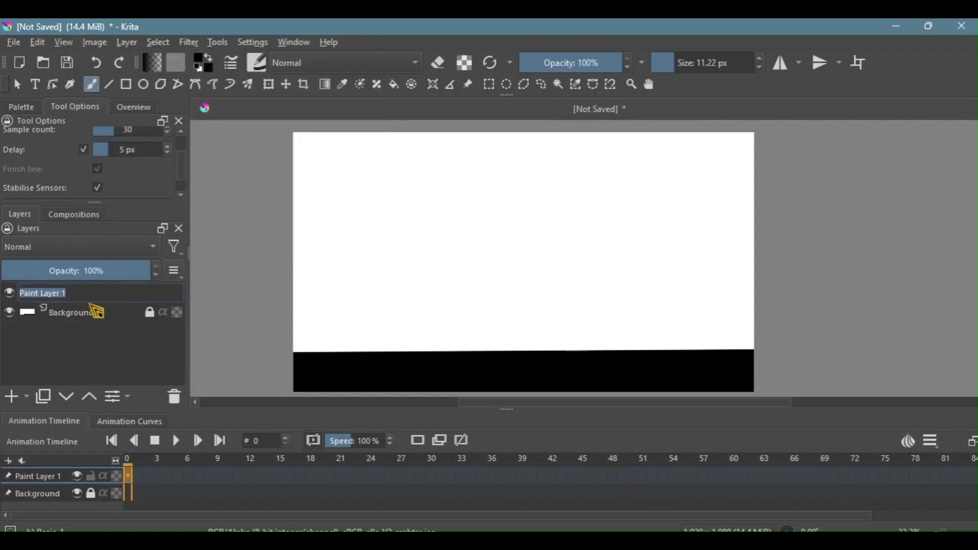
pyautogui.click(93, 336)
pyautogui.doubleClick(71, 297)
pyautogui.write('Head')
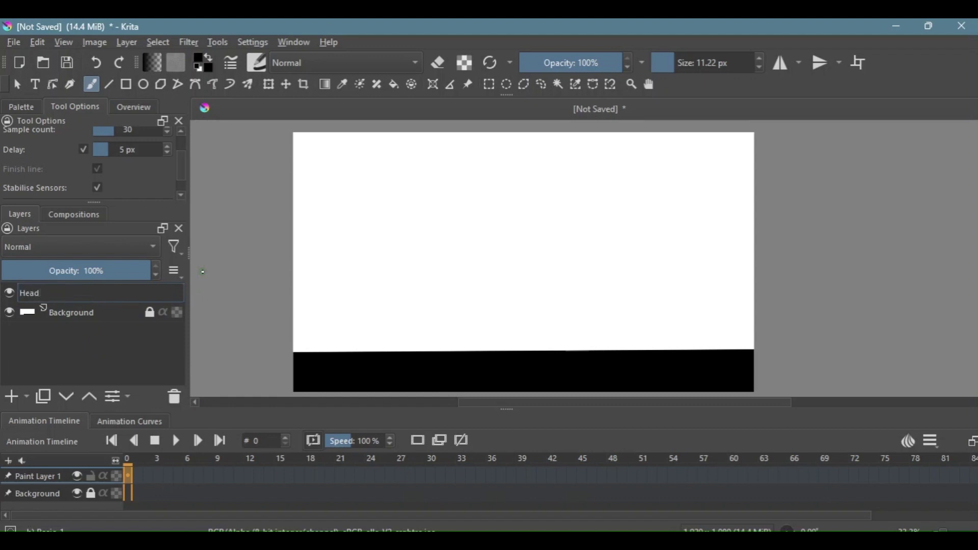
pyautogui.click(99, 336)
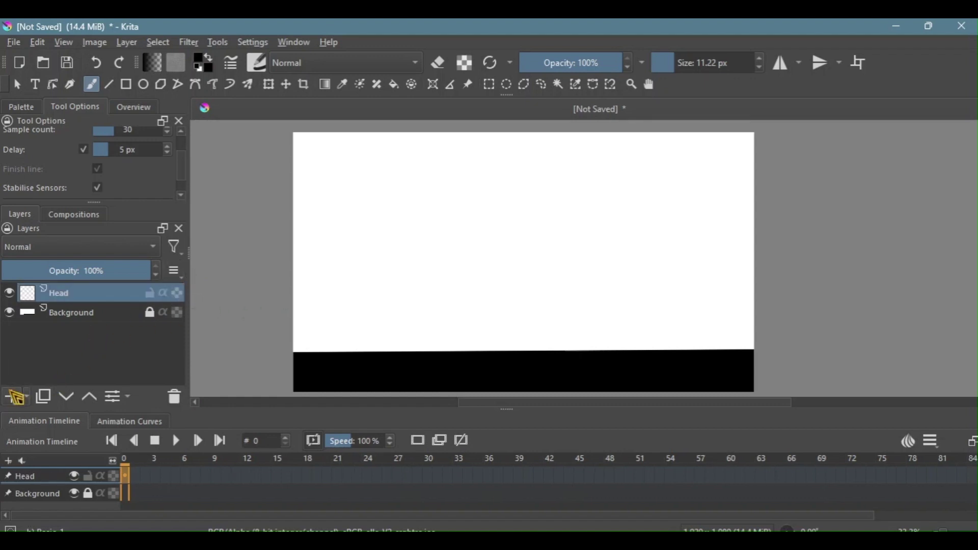
# Add a new paint layer above Head and name it "Front".
pyautogui.click(11, 396)
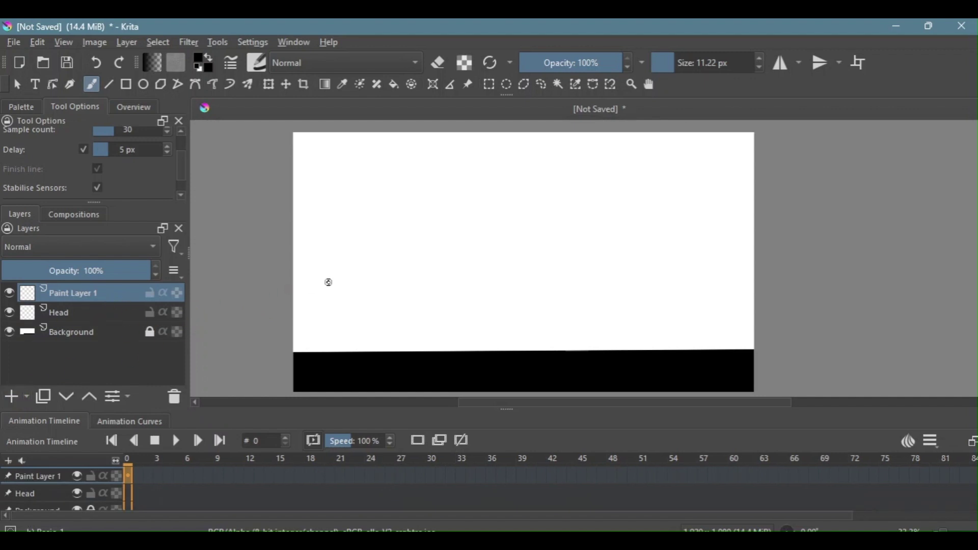
pyautogui.doubleClick(100, 294)
pyautogui.write('Front')
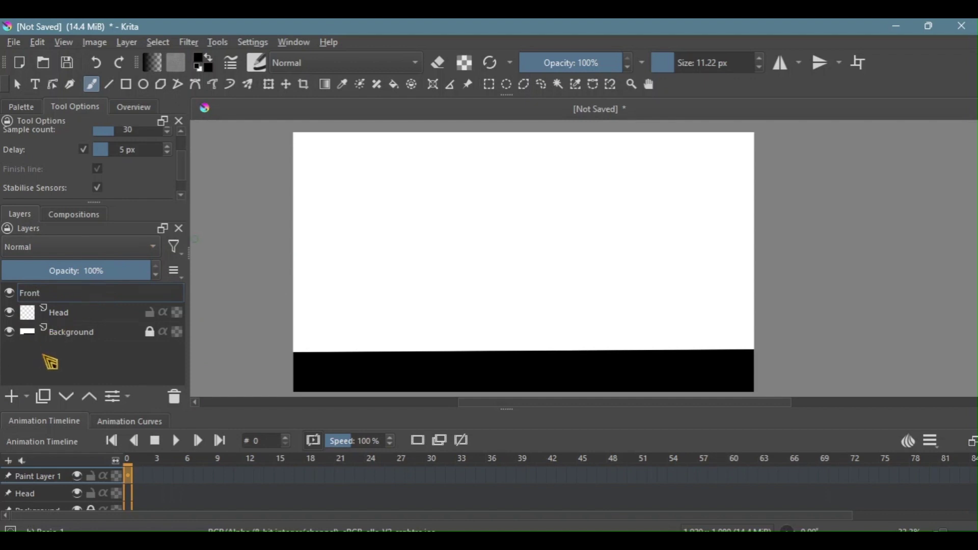
pyautogui.press('Return')
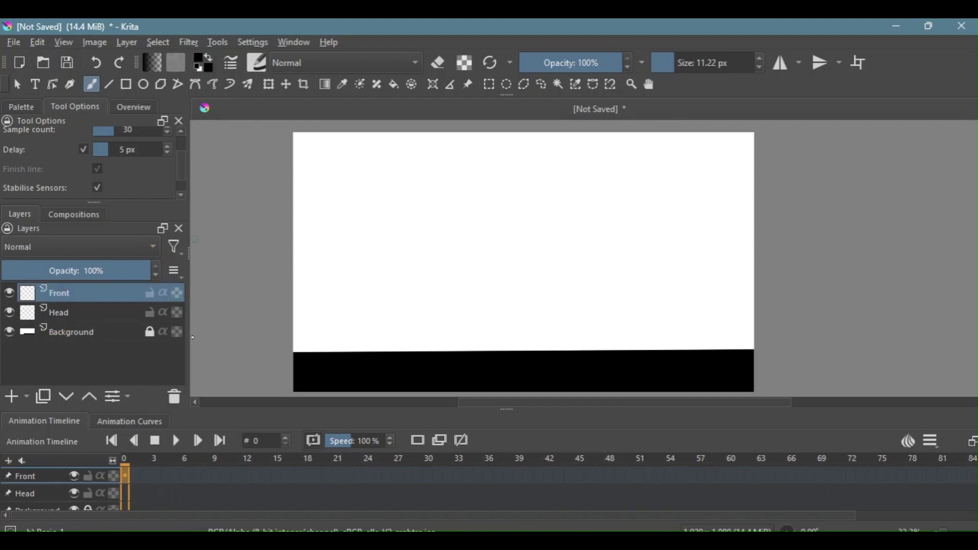
# Add another paint layer above Front and name it "Back".
pyautogui.click(11, 399)
pyautogui.doubleClick(87, 294)
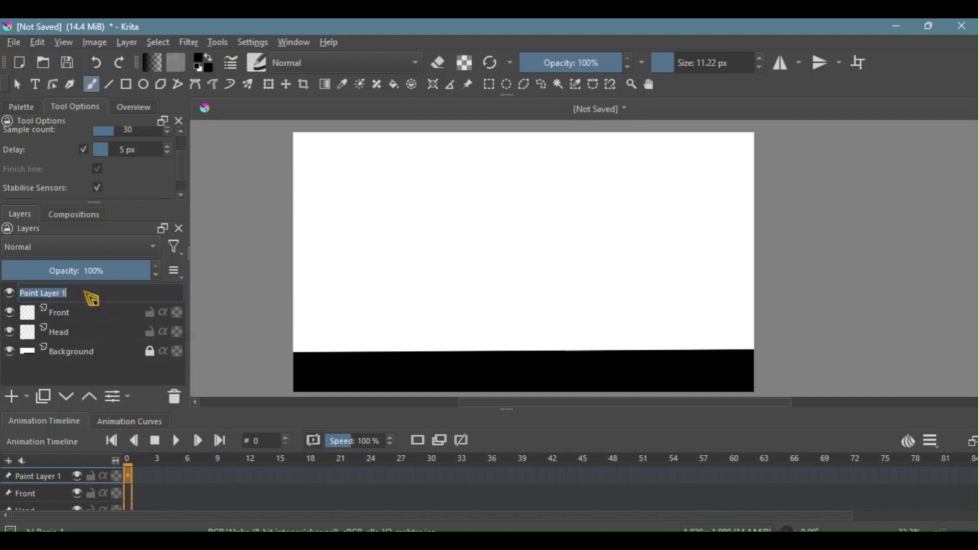
pyautogui.write('B')
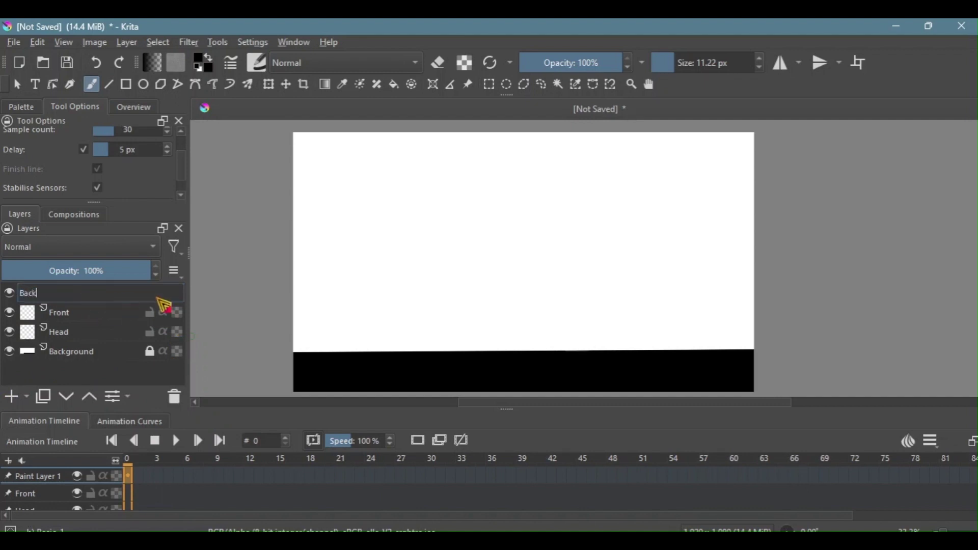
pyautogui.write('ack')
pyautogui.press('Return')
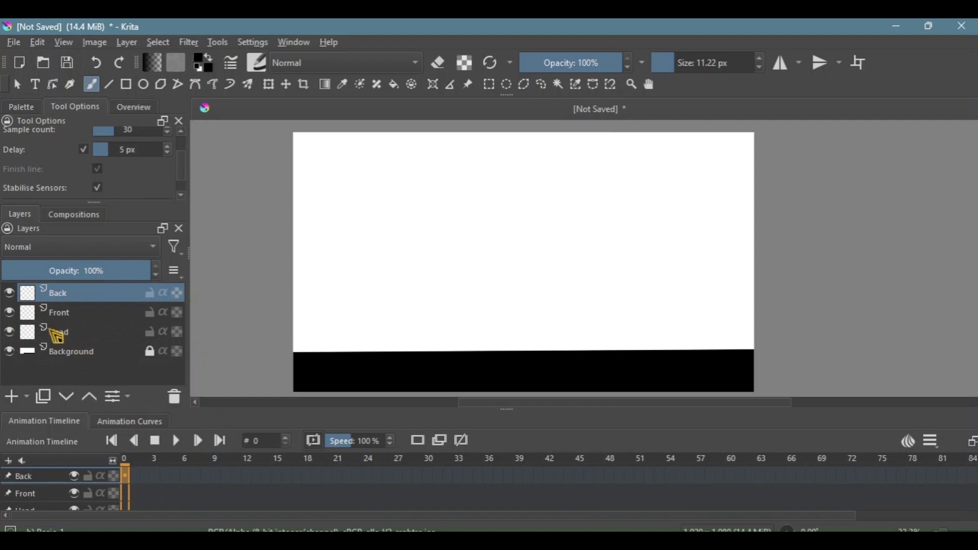
# Reorder the layers so Head is on top, followed by Front and Back above Background, and make Head active.
pyautogui.moveTo(57, 336)
pyautogui.moveTo(140, 302)
pyautogui.click(96, 338)
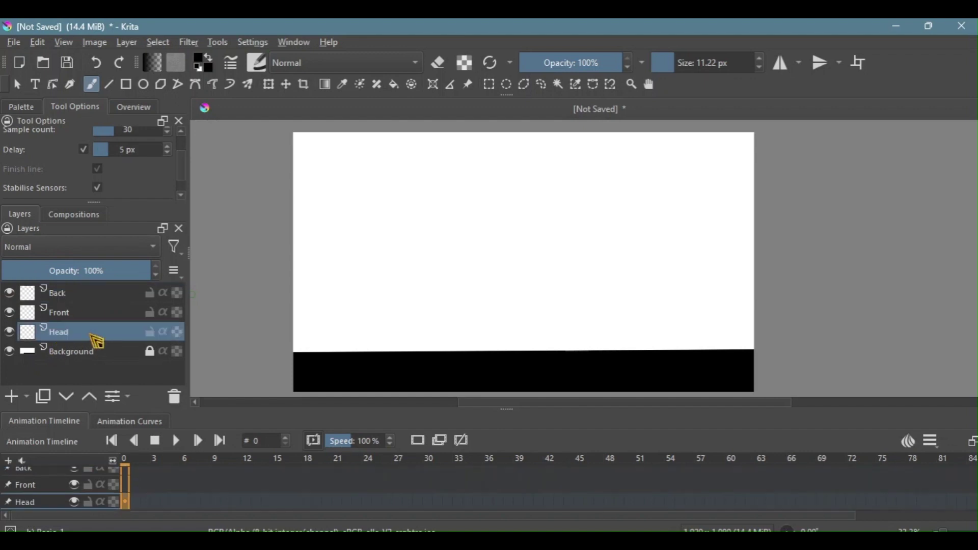
pyautogui.moveTo(104, 335); pyautogui.dragTo(85, 287)
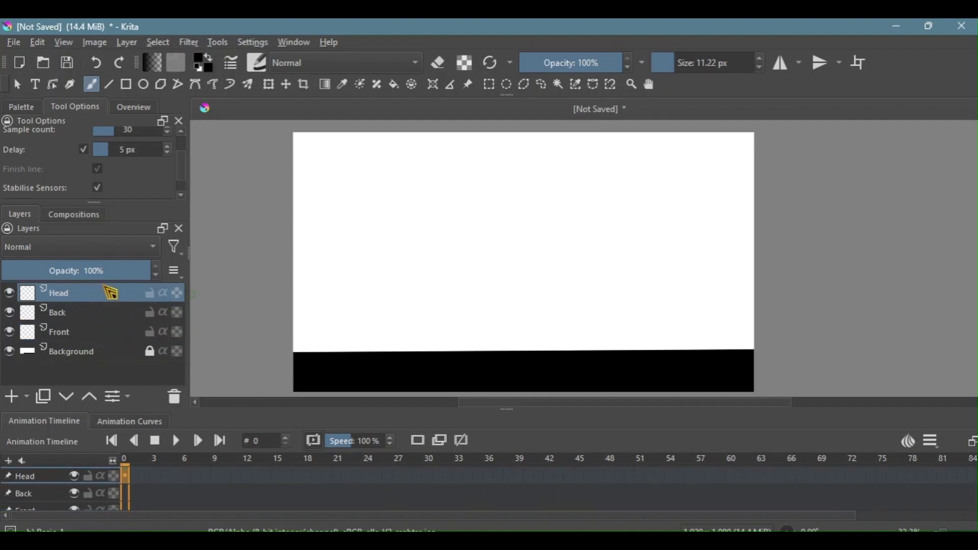
pyautogui.click(89, 337)
pyautogui.moveTo(91, 337); pyautogui.dragTo(90, 309)
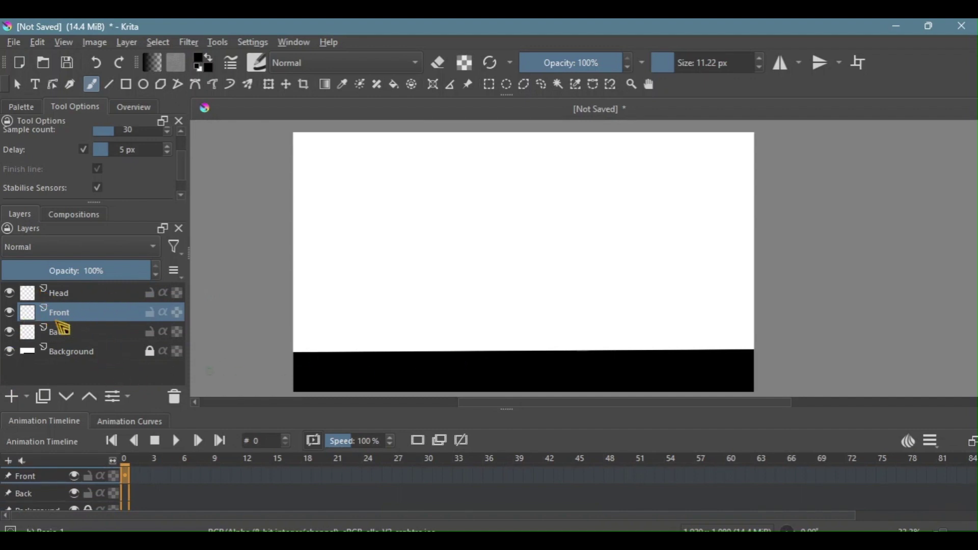
pyautogui.click(90, 295)
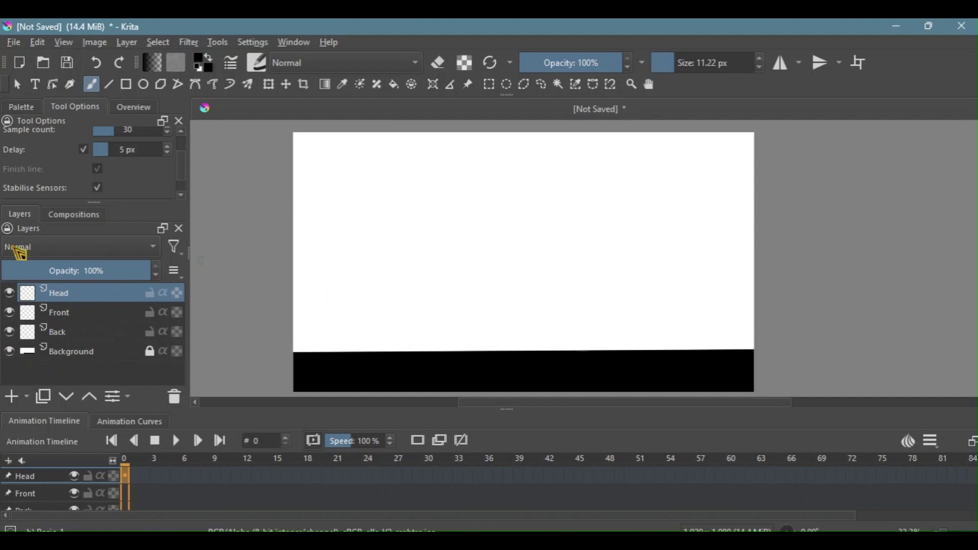
# Activate the Ellipse tool with its Fill set to Foreground Colour.
pyautogui.click(145, 86)
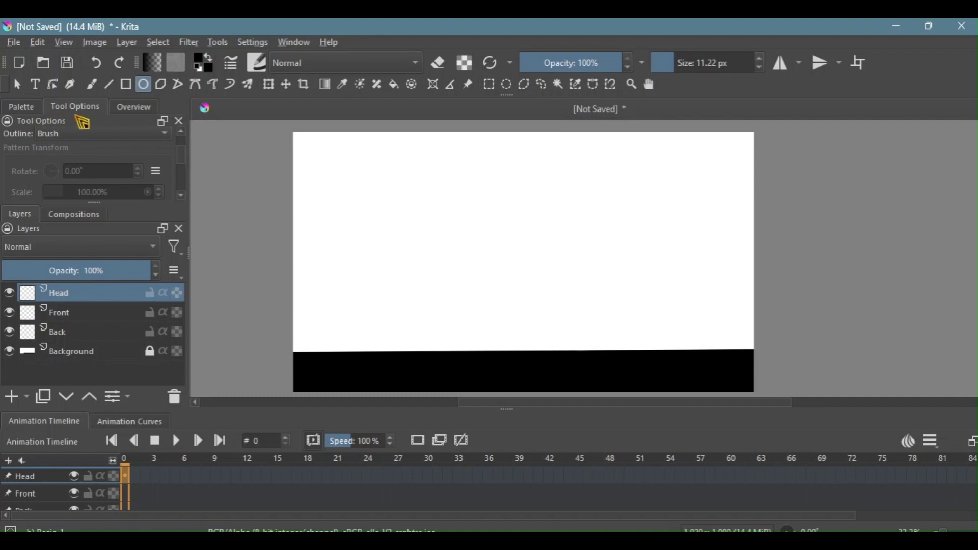
pyautogui.scroll(2, 188, 158)
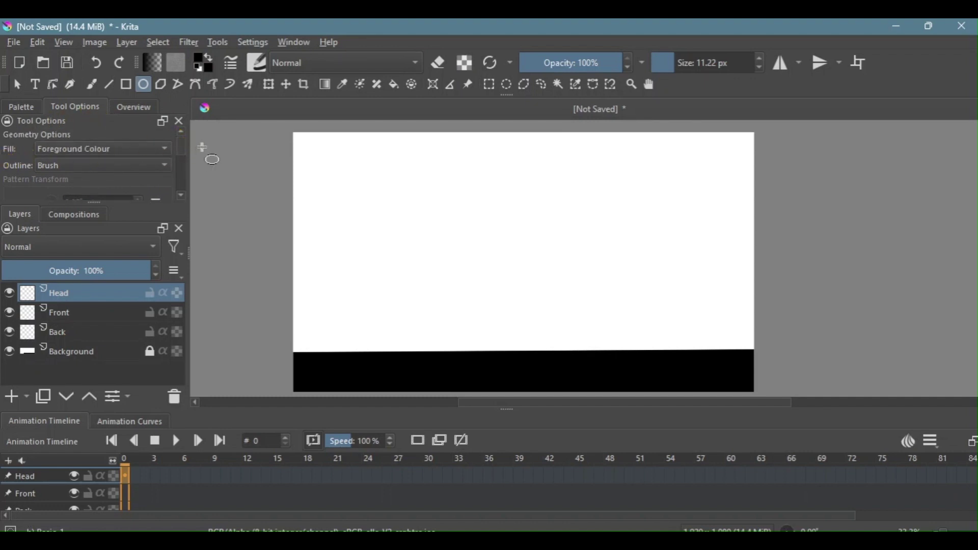
pyautogui.click(127, 149)
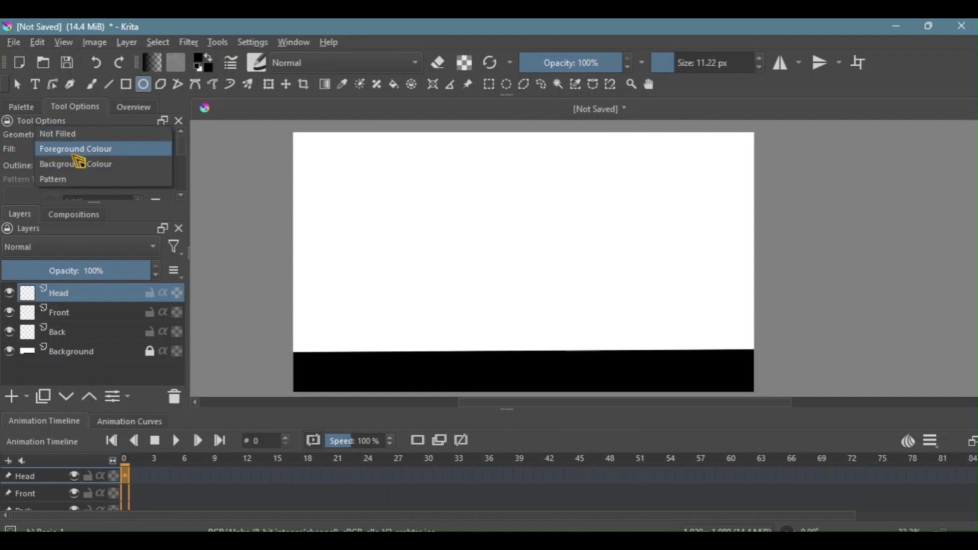
pyautogui.click(100, 149)
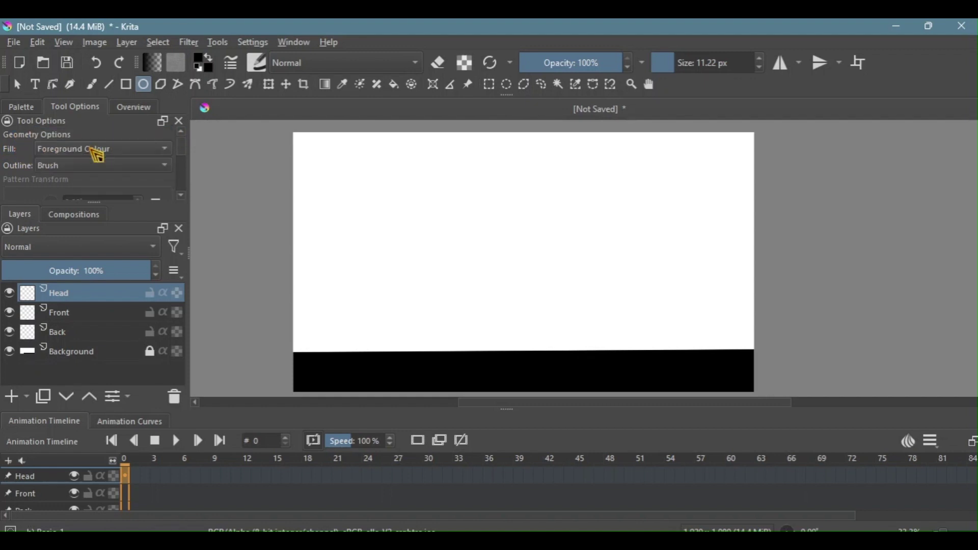
pyautogui.moveTo(467, 206); pyautogui.dragTo(585, 282)
pyautogui.moveTo(387, 241); pyautogui.dragTo(423, 280)
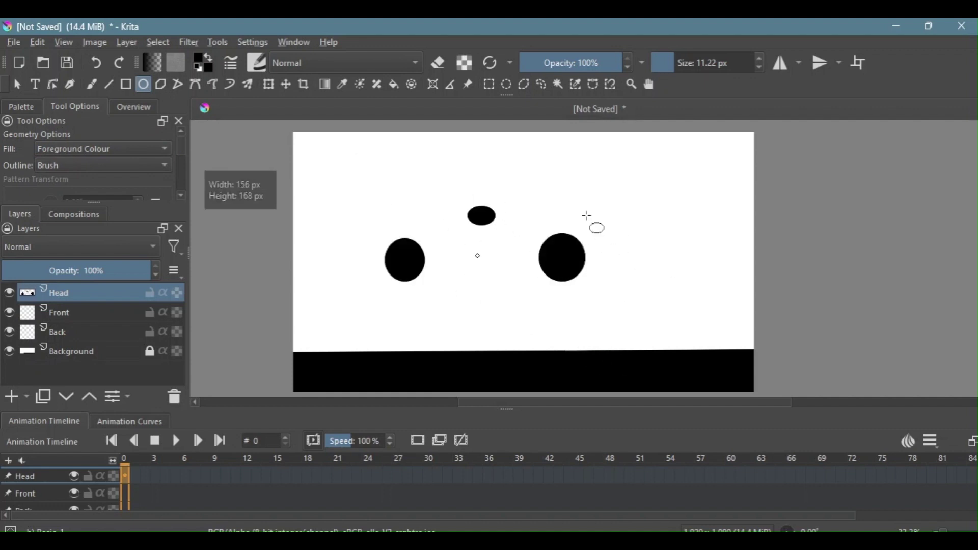
pyautogui.moveTo(614, 164); pyautogui.dragTo(454, 223)
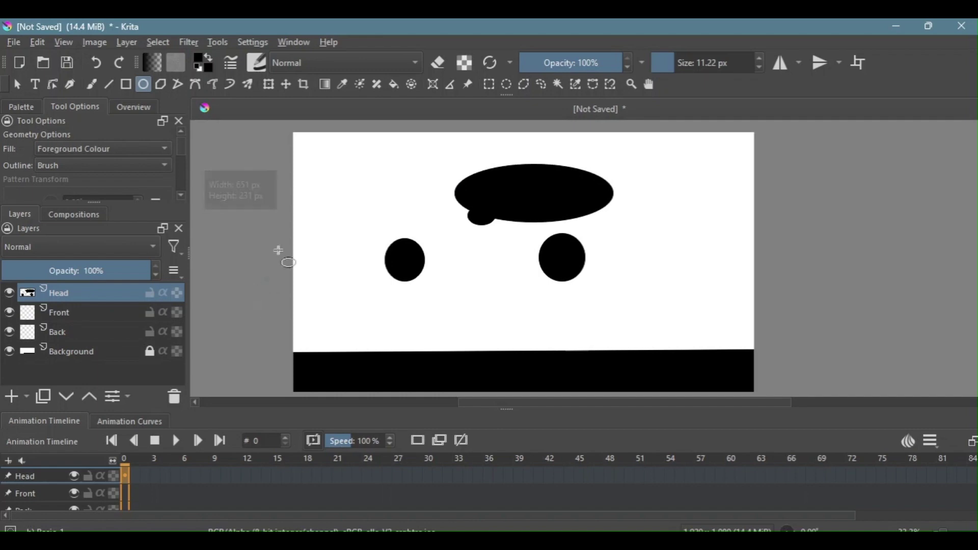
pyautogui.click(97, 61)
pyautogui.click(97, 62)
pyautogui.click(96, 61)
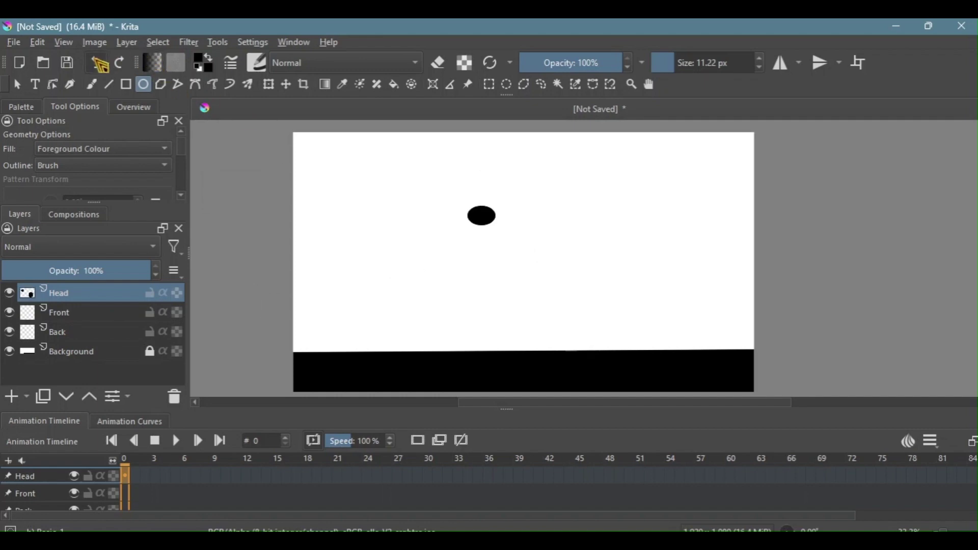
pyautogui.click(97, 62)
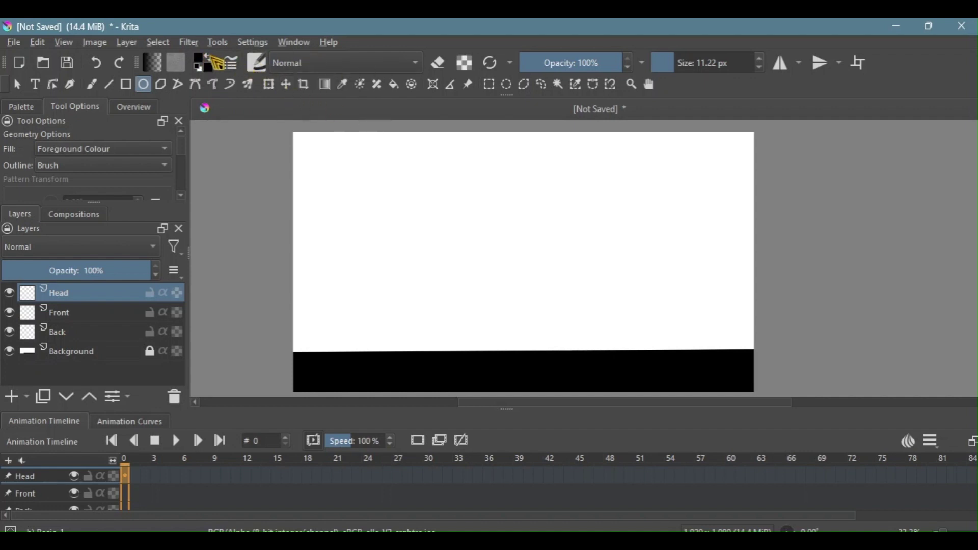
# Set the foreground colour to the dark grey #272727.
pyautogui.click(201, 61)
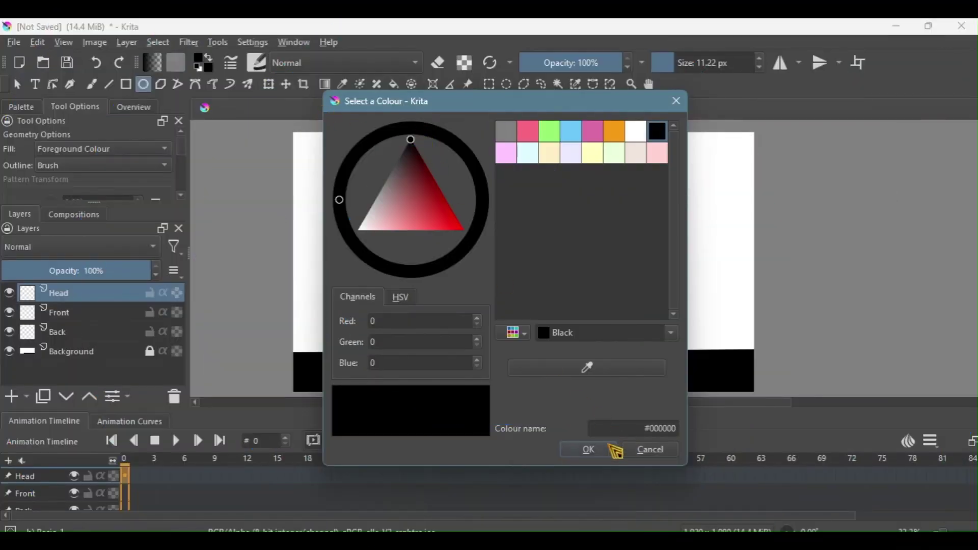
pyautogui.click(606, 449)
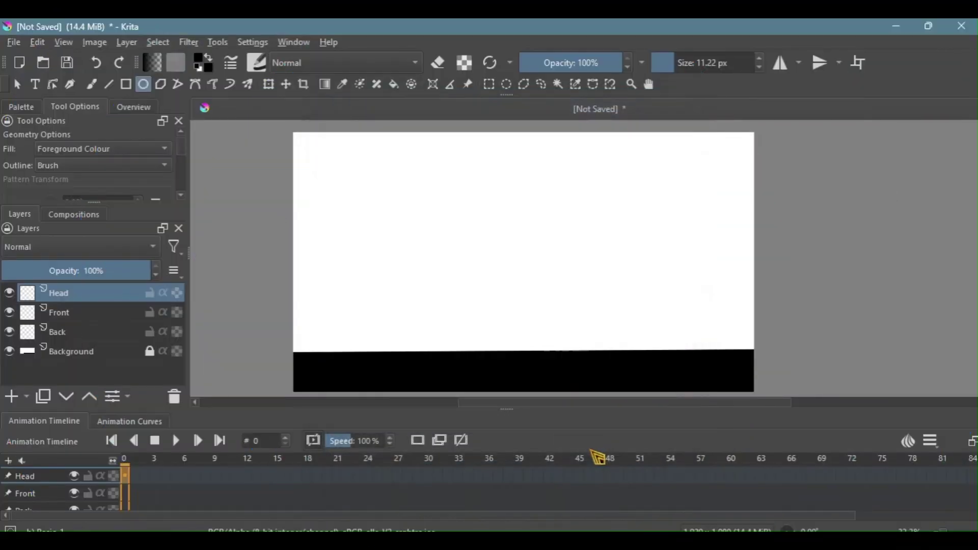
pyautogui.click(209, 68)
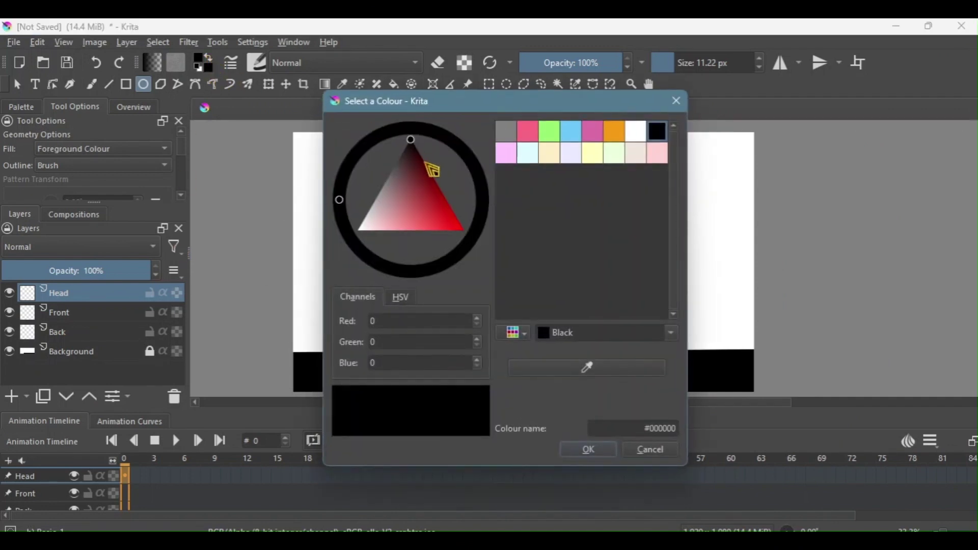
pyautogui.moveTo(414, 150); pyautogui.dragTo(401, 155)
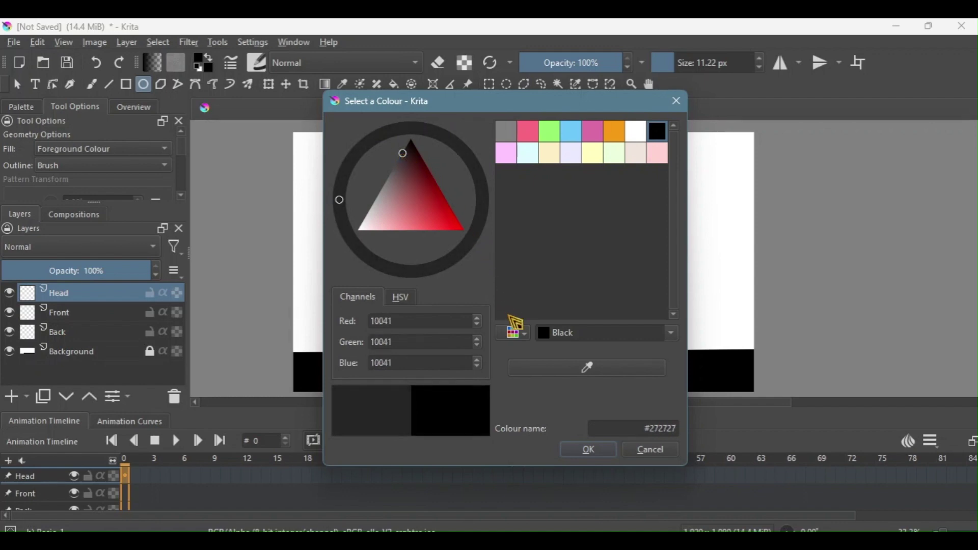
pyautogui.click(590, 451)
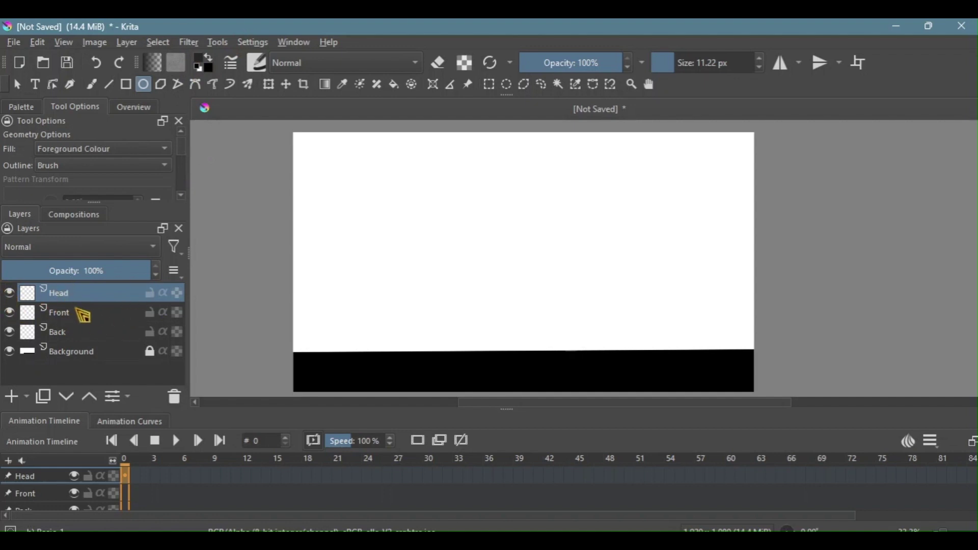
pyautogui.moveTo(470, 195); pyautogui.dragTo(518, 219)
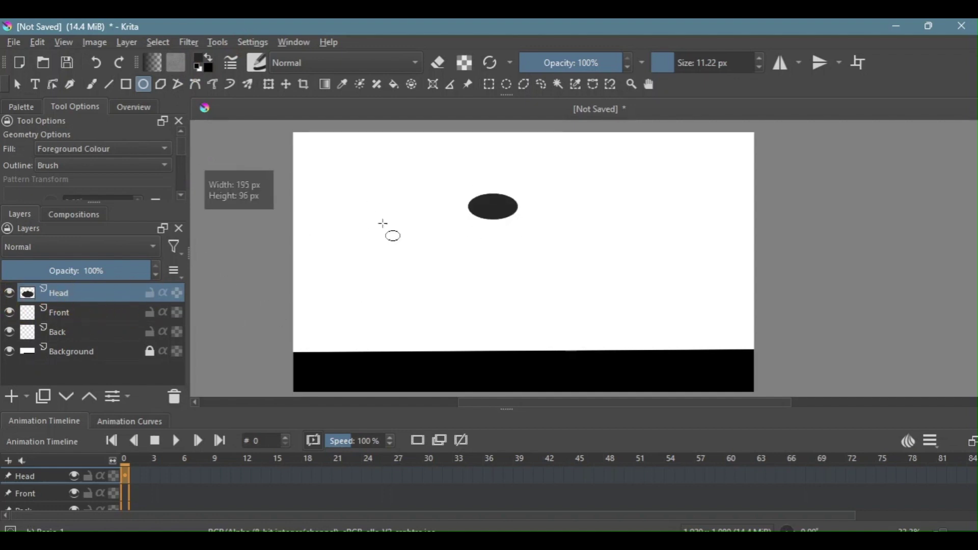
pyautogui.click(80, 324)
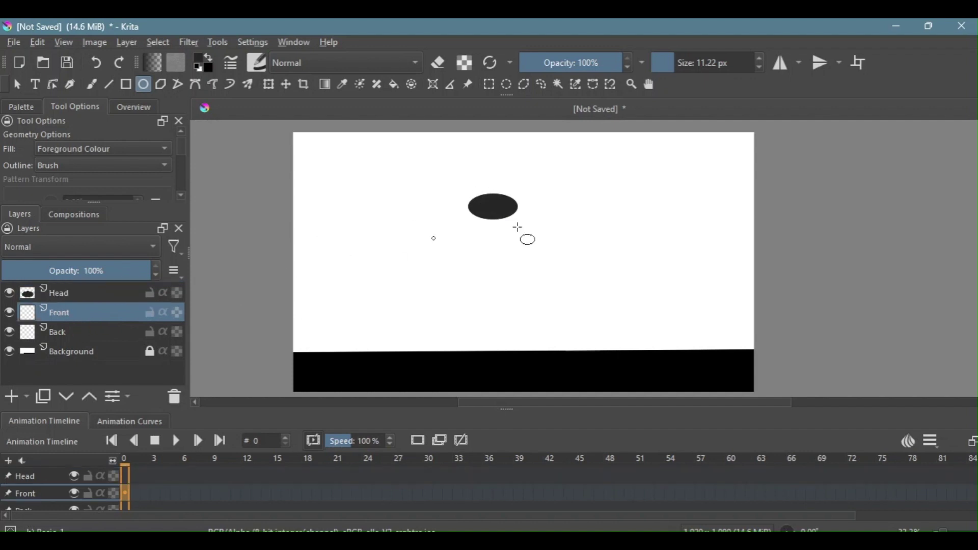
pyautogui.moveTo(434, 252); pyautogui.dragTo(517, 298)
pyautogui.moveTo(522, 220); pyautogui.dragTo(570, 315)
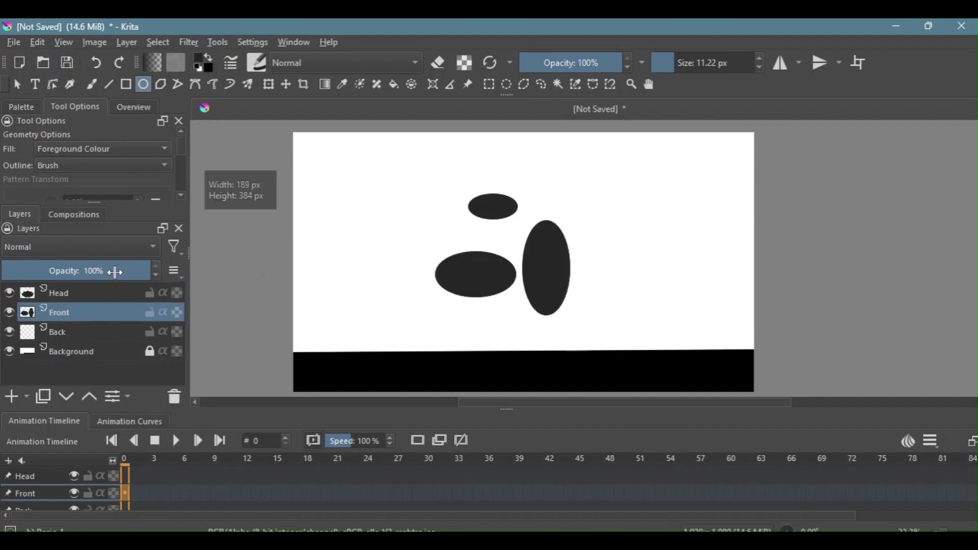
pyautogui.click(101, 63)
pyautogui.click(101, 62)
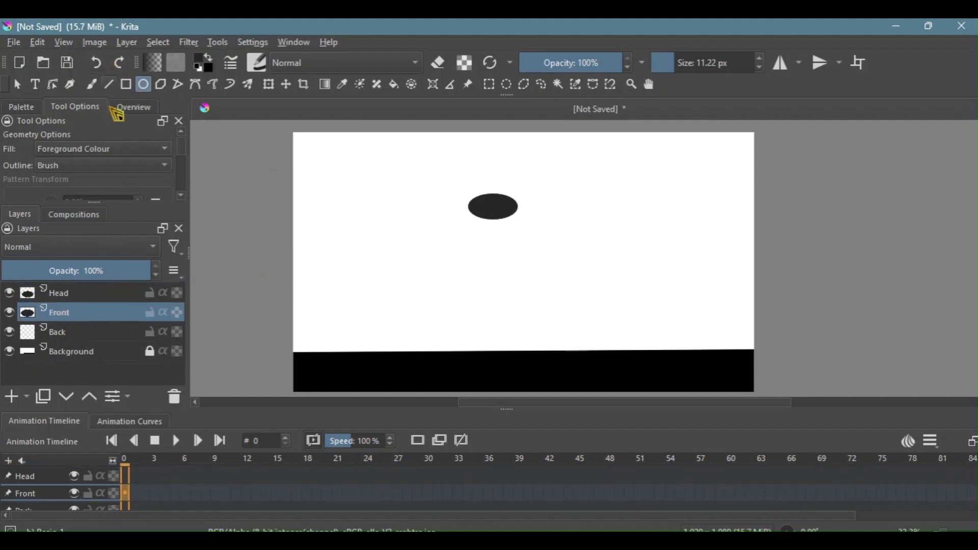
pyautogui.click(120, 293)
pyautogui.click(99, 65)
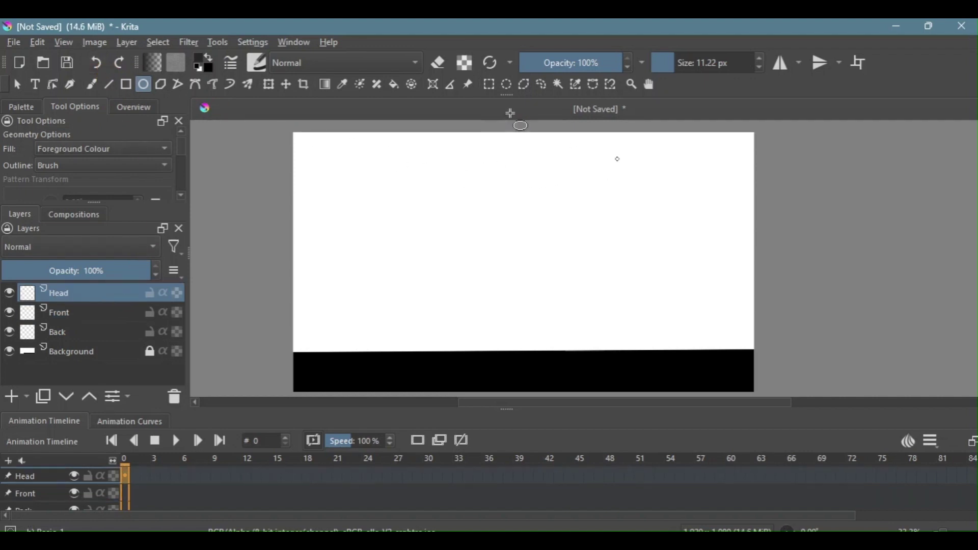
# Draw a filled dark grey circle for the head on the Head layer, slightly left of the canvas centre, undoing the trial ellipses.
pyautogui.moveTo(459, 192); pyautogui.dragTo(549, 264)
pyautogui.moveTo(417, 159)
pyautogui.mouseDown()
pyautogui.moveTo(451, 202)
pyautogui.moveTo(469, 198)
pyautogui.mouseUp()
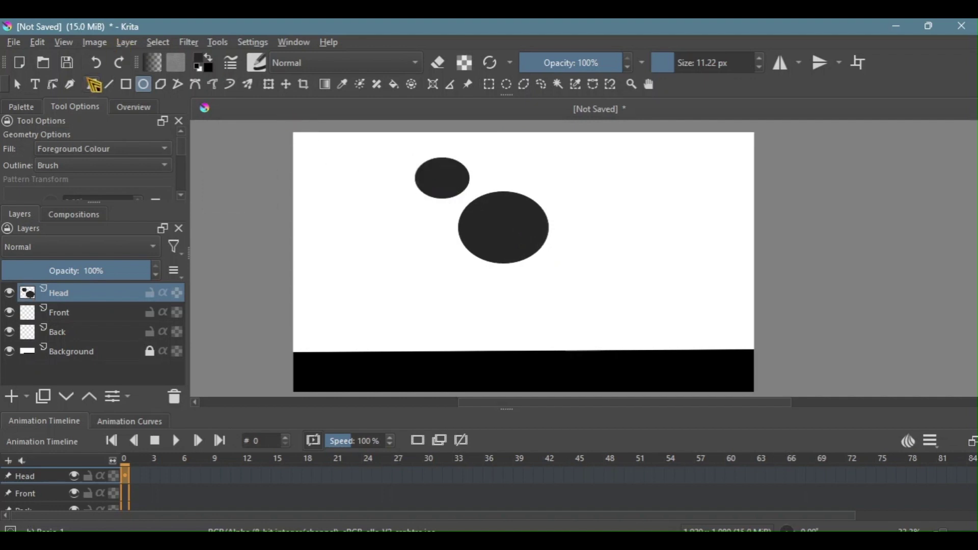
pyautogui.click(97, 63)
pyautogui.click(96, 62)
pyautogui.moveTo(484, 184); pyautogui.dragTo(525, 232)
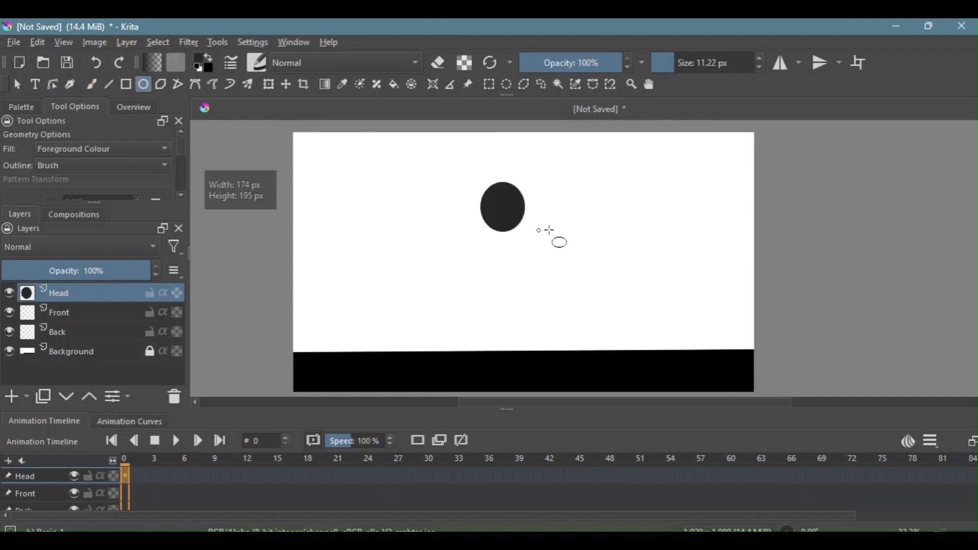
pyautogui.click(96, 63)
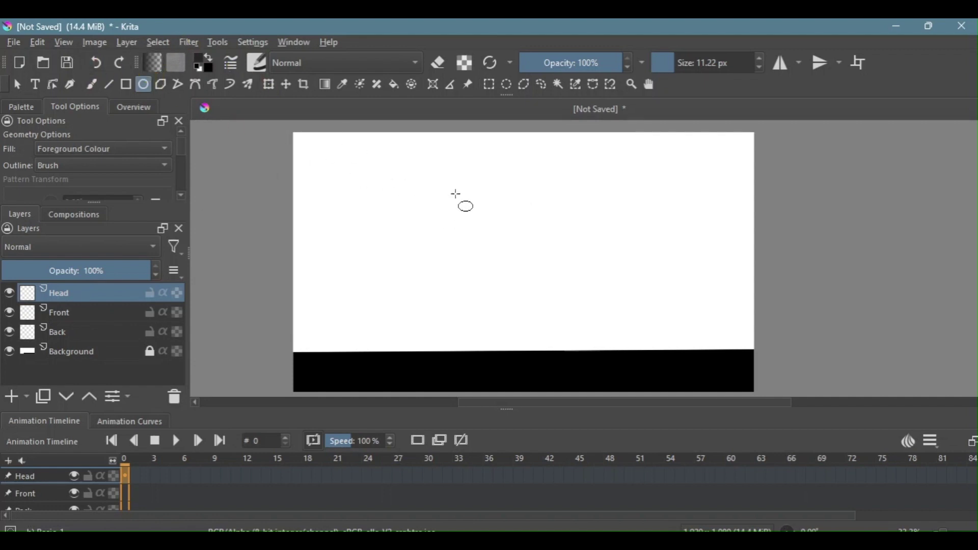
pyautogui.moveTo(455, 194); pyautogui.dragTo(504, 236)
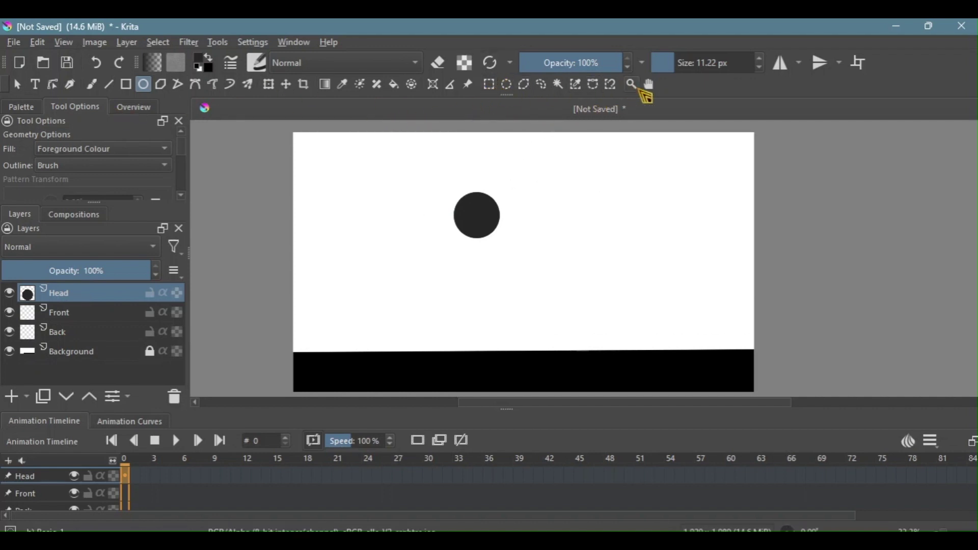
# Select the head circle with a rectangular selection, transform it slightly up and right to the canvas centre, and leave it deselected.
pyautogui.click(489, 84)
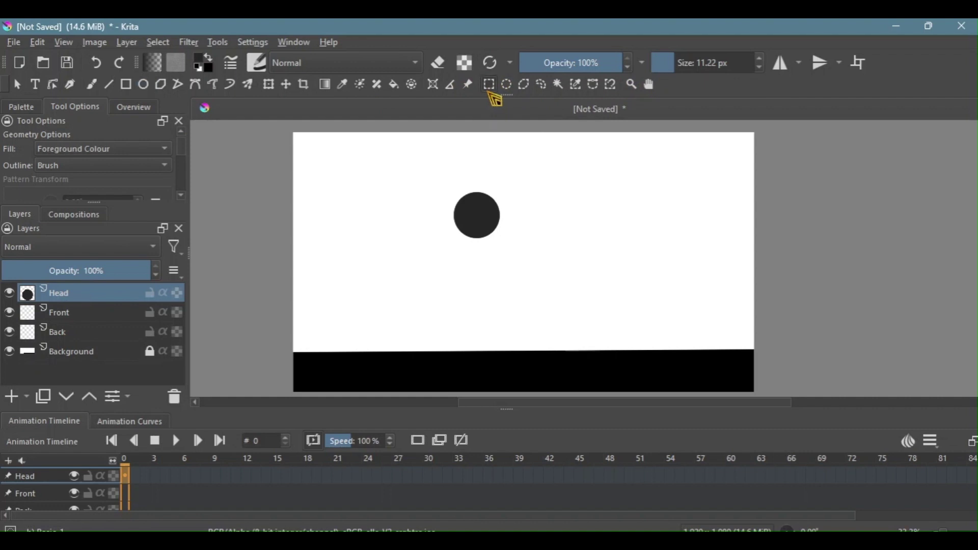
pyautogui.moveTo(429, 175); pyautogui.dragTo(525, 255)
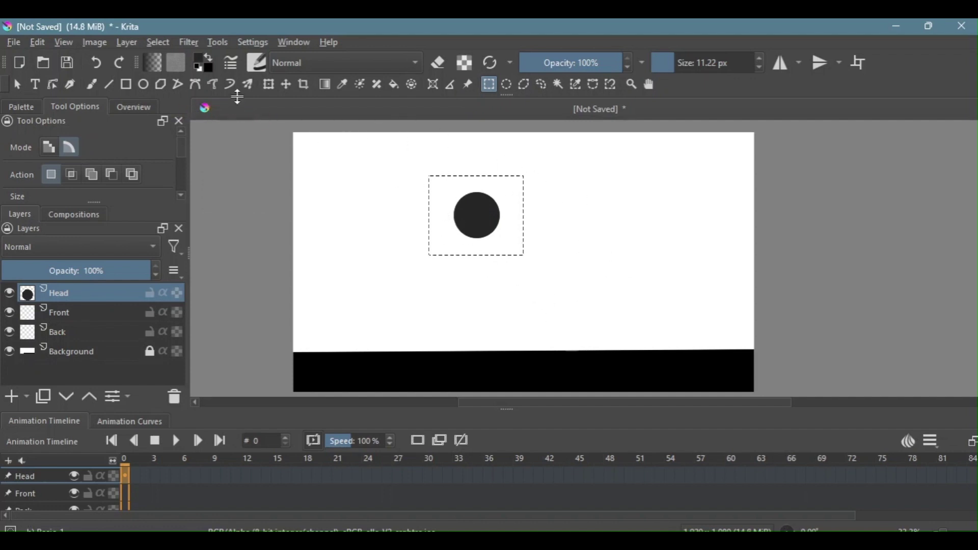
pyautogui.click(268, 84)
pyautogui.moveTo(532, 210); pyautogui.dragTo(556, 208)
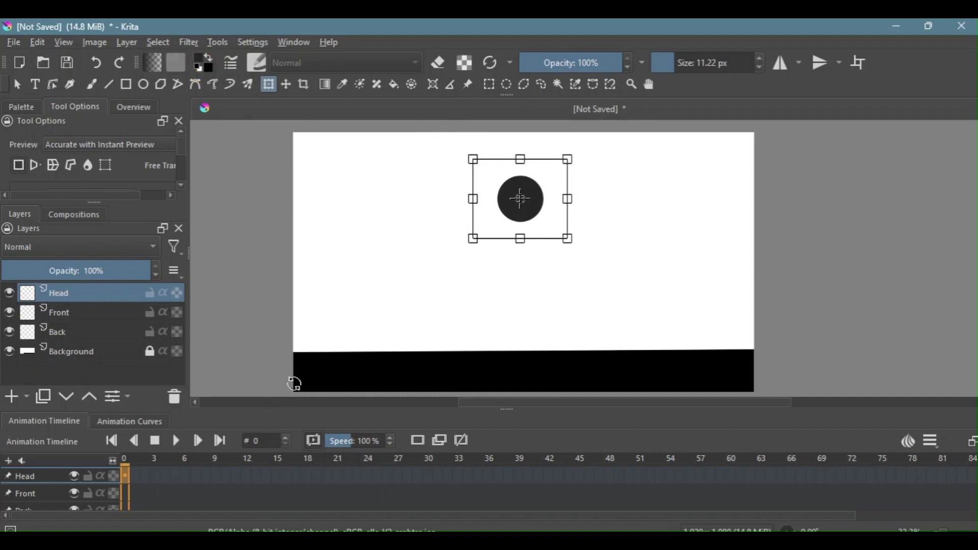
pyautogui.press('Return')
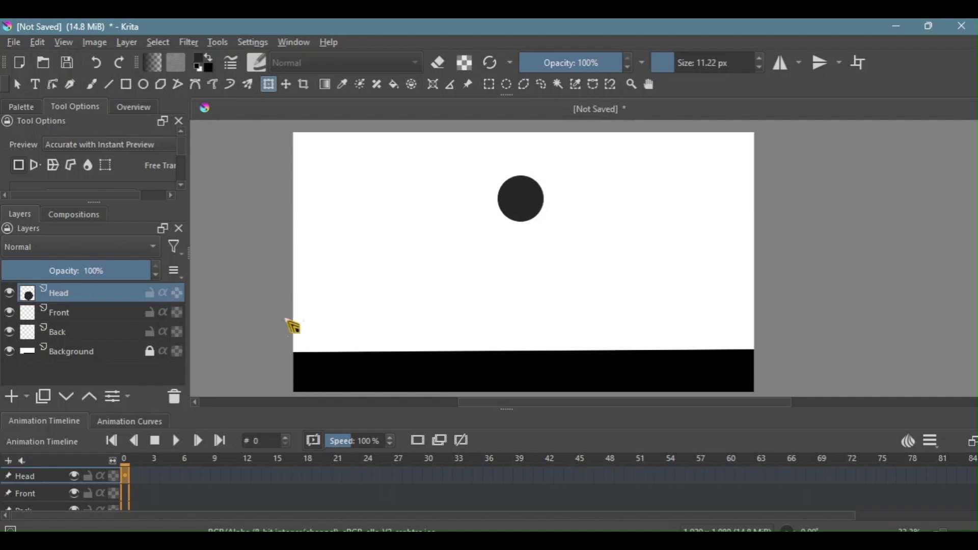
pyautogui.click(162, 45)
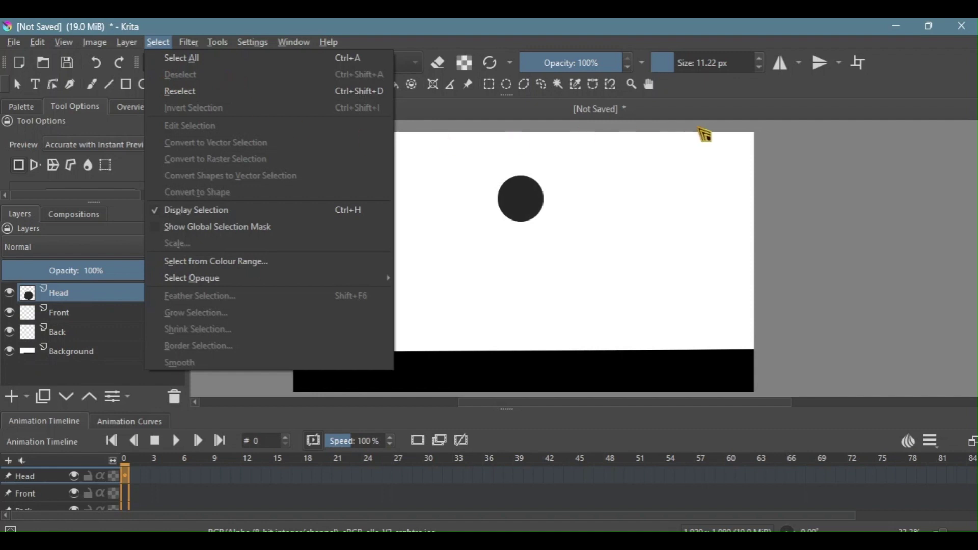
pyautogui.click(799, 93)
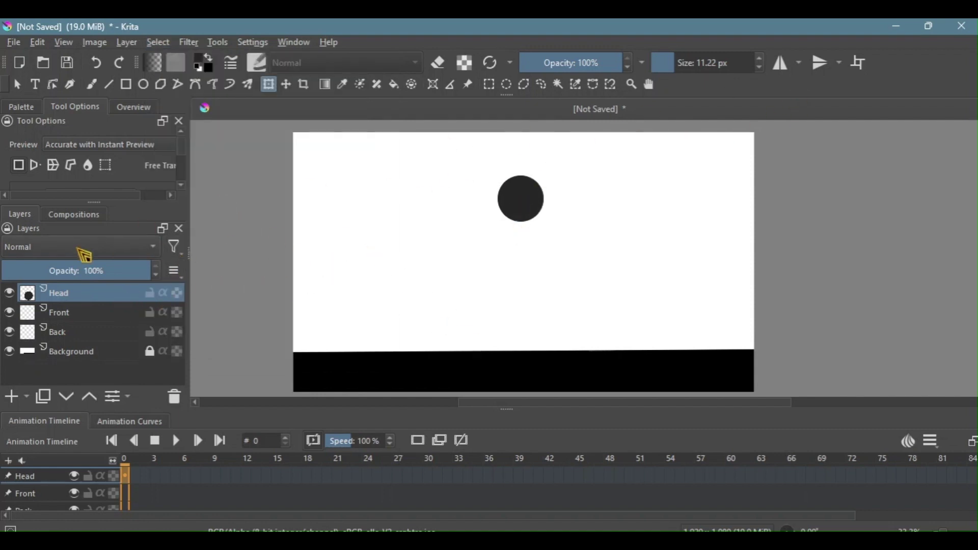
# Create a blank keyframe at frame 0 on the Front layer and activate the Line tool.
pyautogui.click(66, 314)
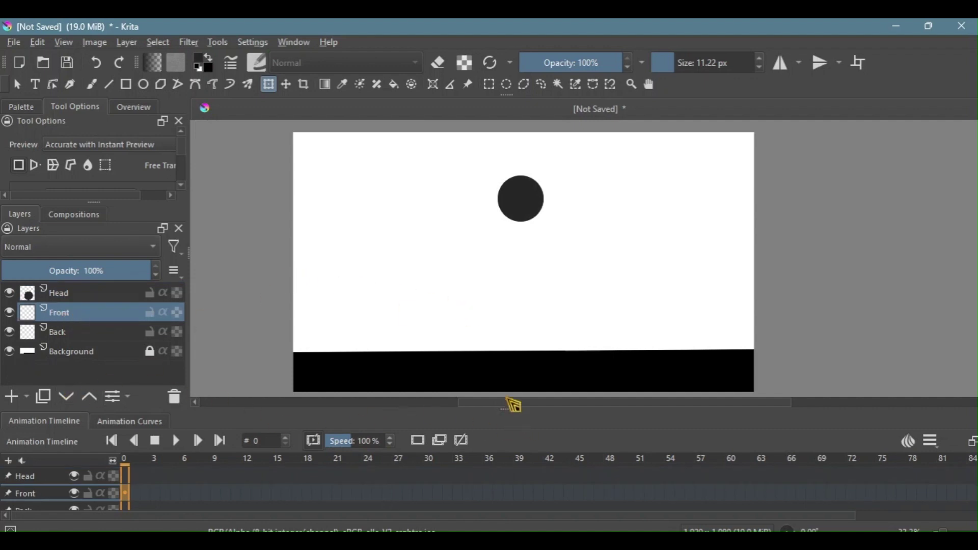
pyautogui.moveTo(508, 406); pyautogui.dragTo(509, 378)
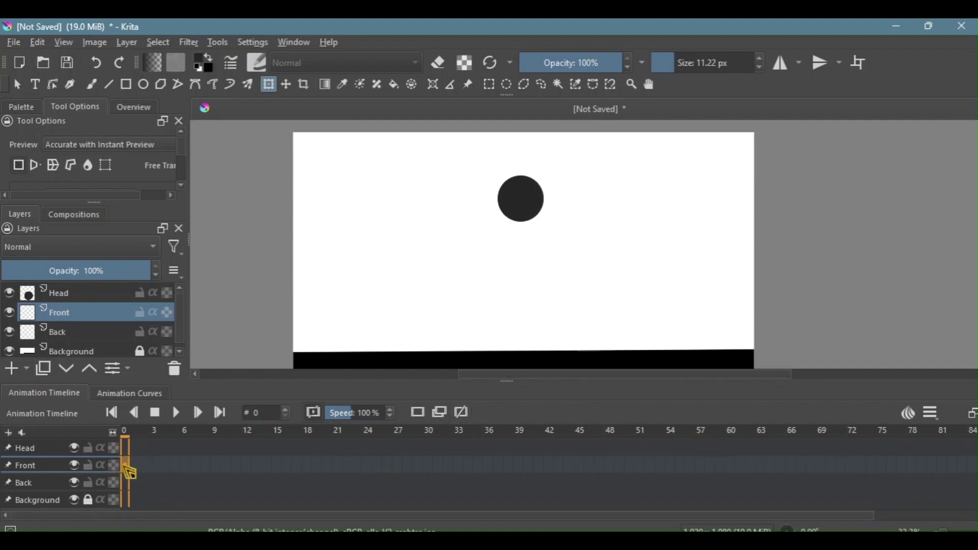
pyautogui.click(424, 413)
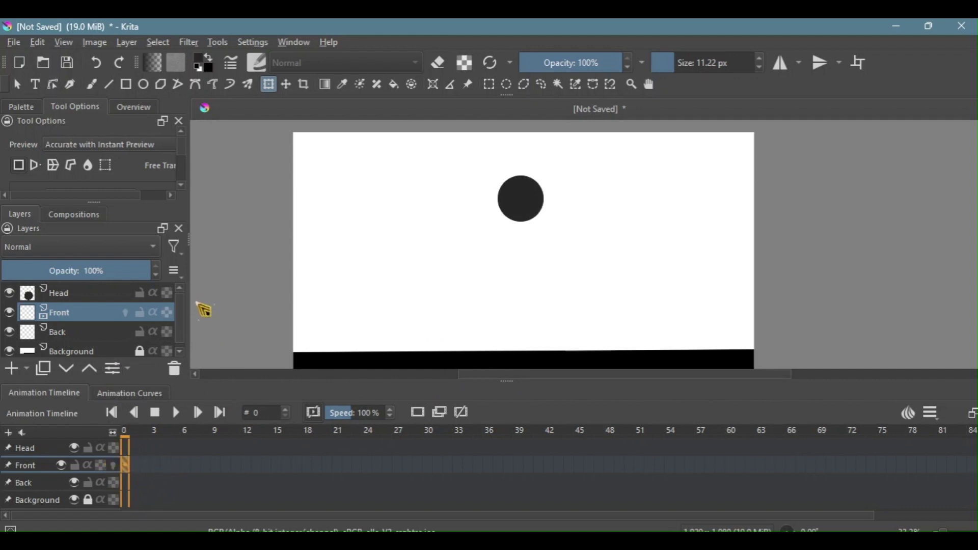
pyautogui.click(109, 84)
# Try straight lines at brush sizes 11.22, 98.32 and 56.91 px on the Front layer, and undo them all.
pyautogui.moveTo(602, 212); pyautogui.dragTo(606, 298)
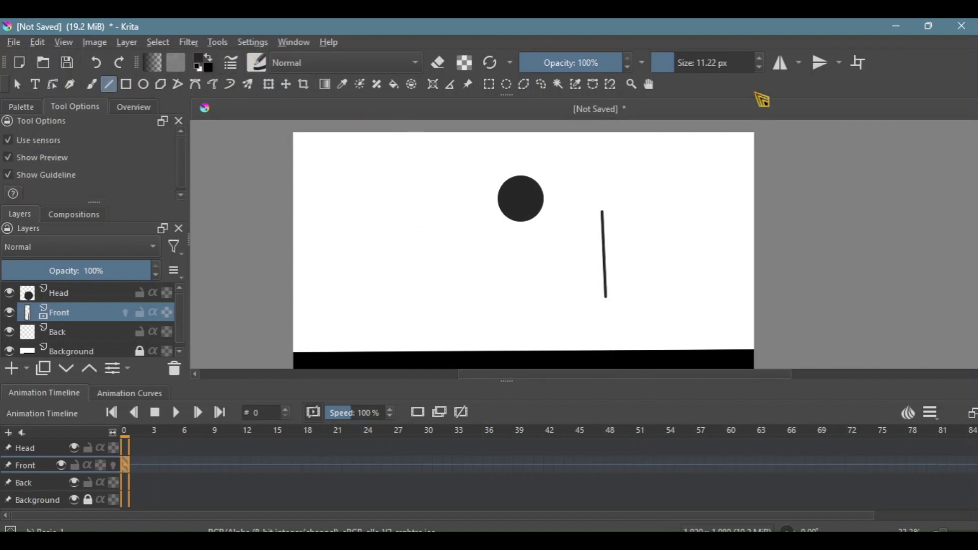
pyautogui.moveTo(672, 60); pyautogui.dragTo(695, 61)
pyautogui.moveTo(627, 230); pyautogui.dragTo(637, 320)
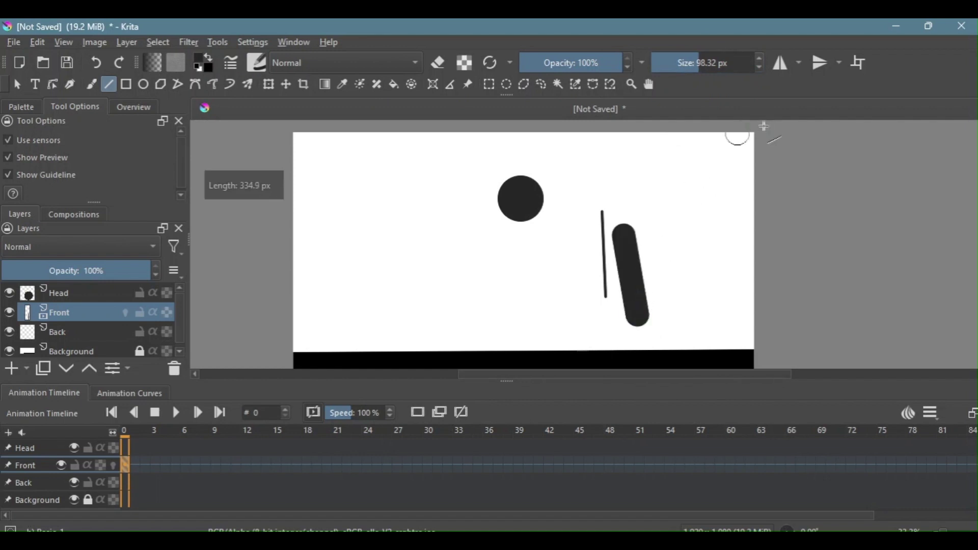
pyautogui.moveTo(698, 64); pyautogui.dragTo(686, 63)
pyautogui.moveTo(672, 192); pyautogui.dragTo(703, 300)
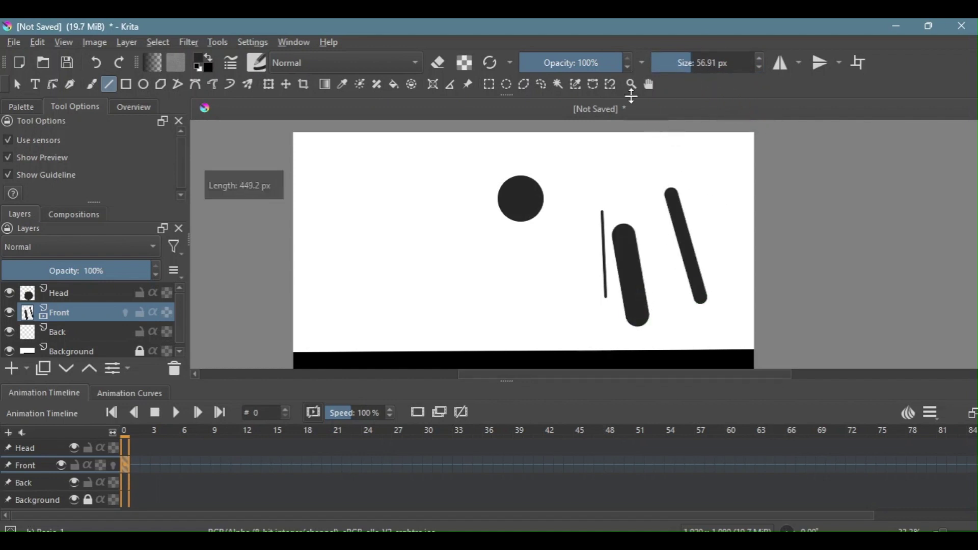
pyautogui.moveTo(522, 213); pyautogui.dragTo(516, 280)
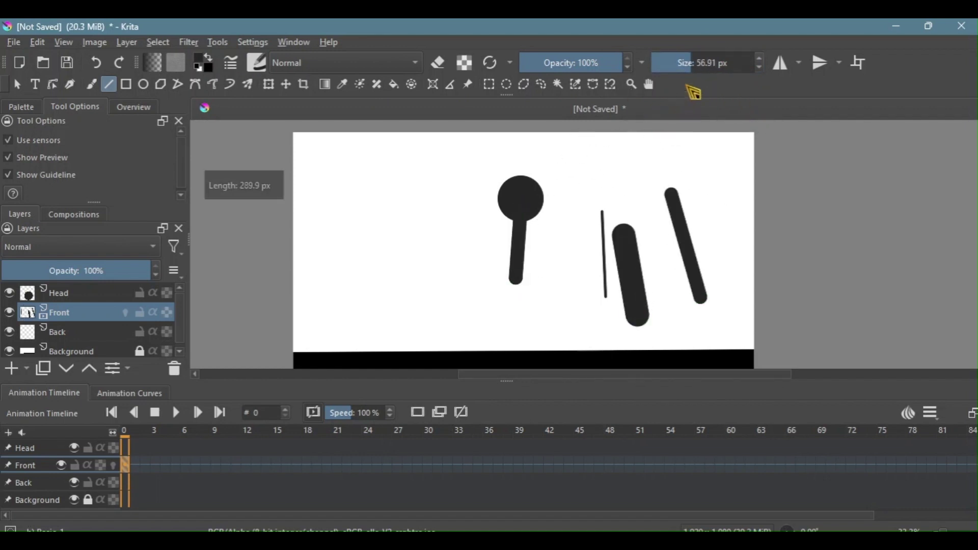
pyautogui.moveTo(685, 66); pyautogui.dragTo(692, 68)
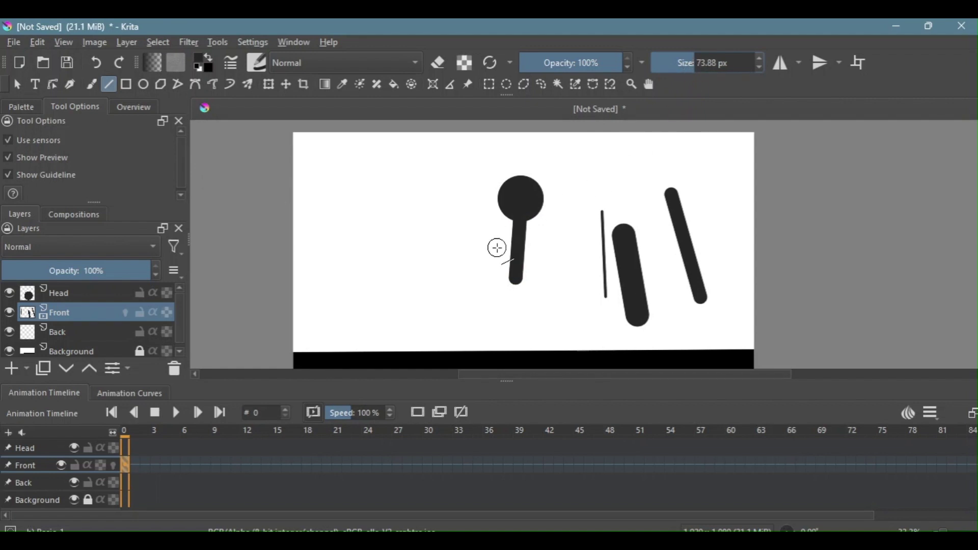
pyautogui.click(96, 62)
pyautogui.click(96, 62)
pyautogui.click(95, 62)
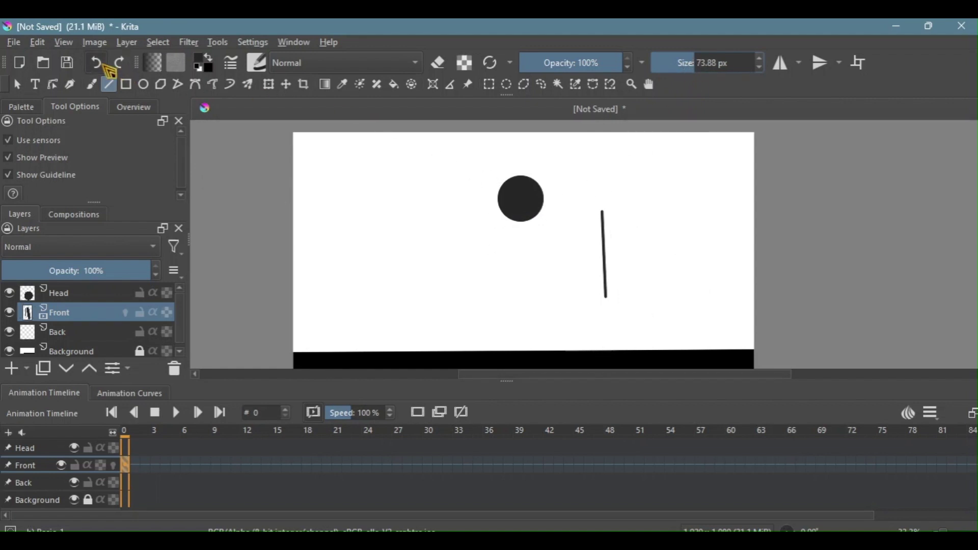
pyautogui.click(96, 62)
# Reduce the line brush size to 60.07 px, undoing the trial vertical torso lines below the head.
pyautogui.moveTo(514, 204); pyautogui.dragTo(514, 290)
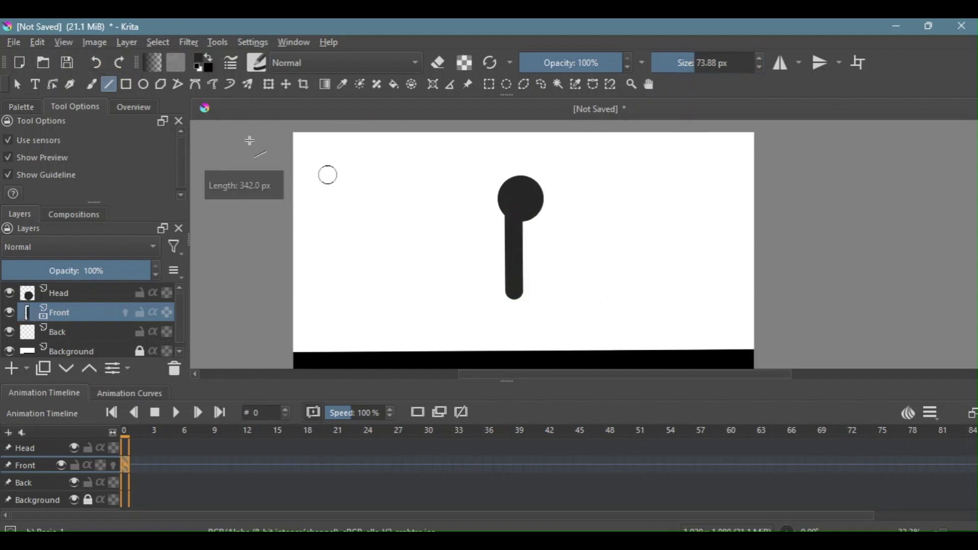
pyautogui.click(96, 62)
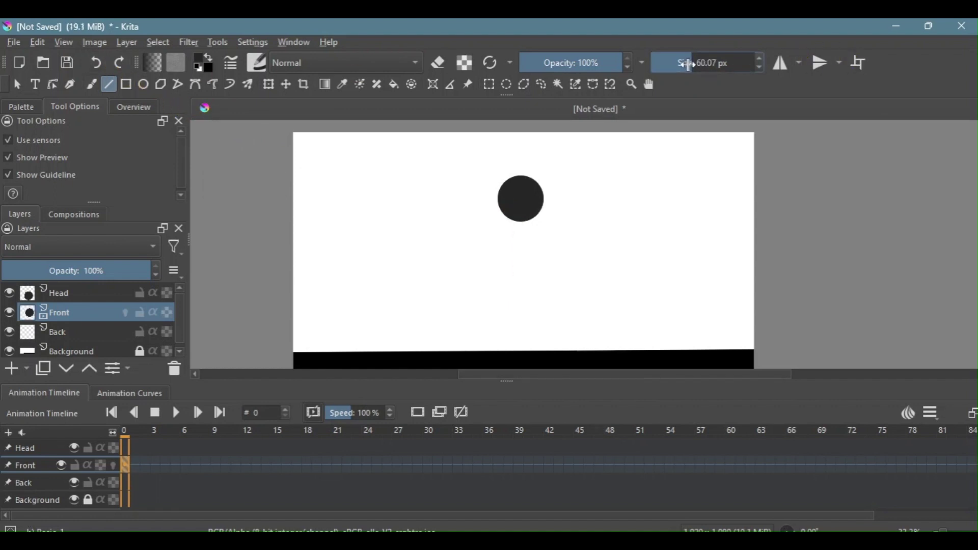
pyautogui.moveTo(515, 198); pyautogui.dragTo(514, 310)
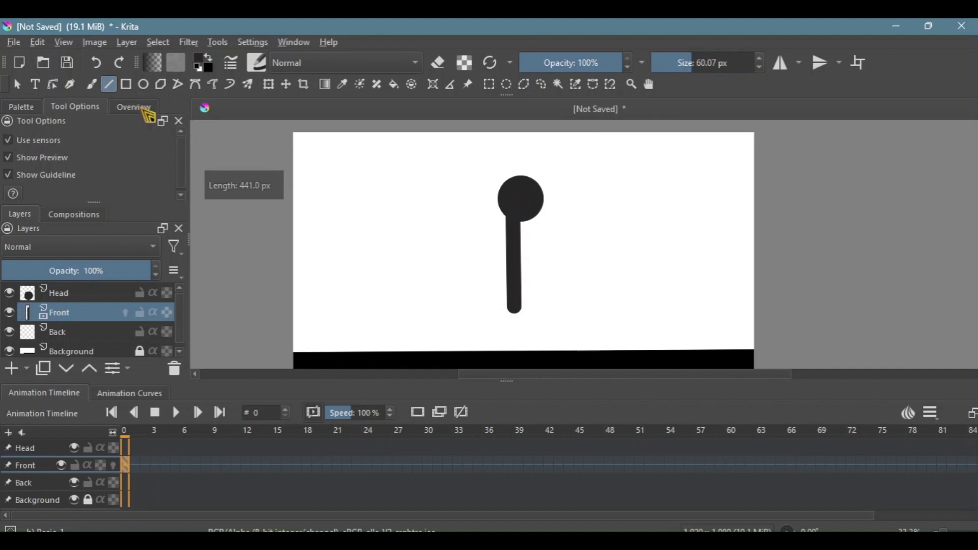
pyautogui.click(96, 62)
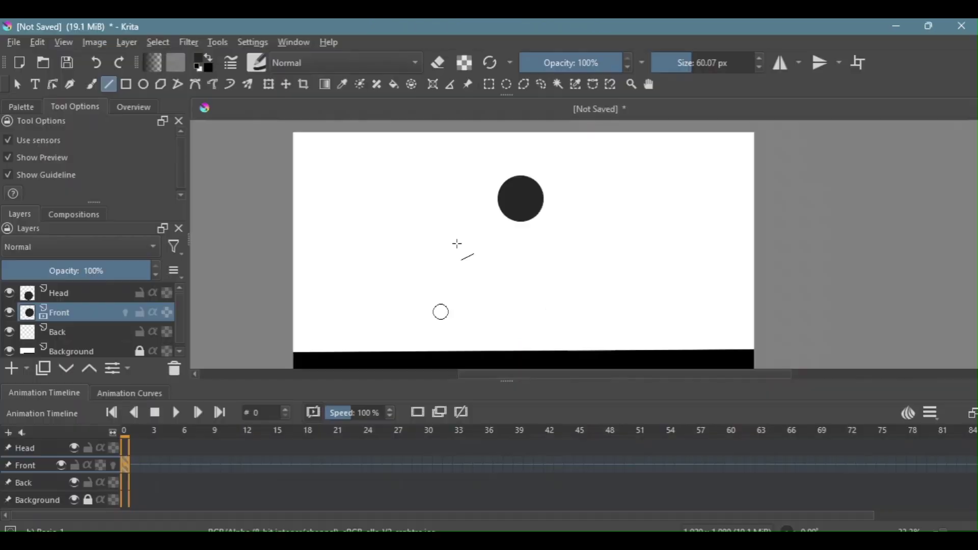
# Try a short torso line slanting down and slightly left from the head on the Front layer.
pyautogui.scroll(2, 489, 209)
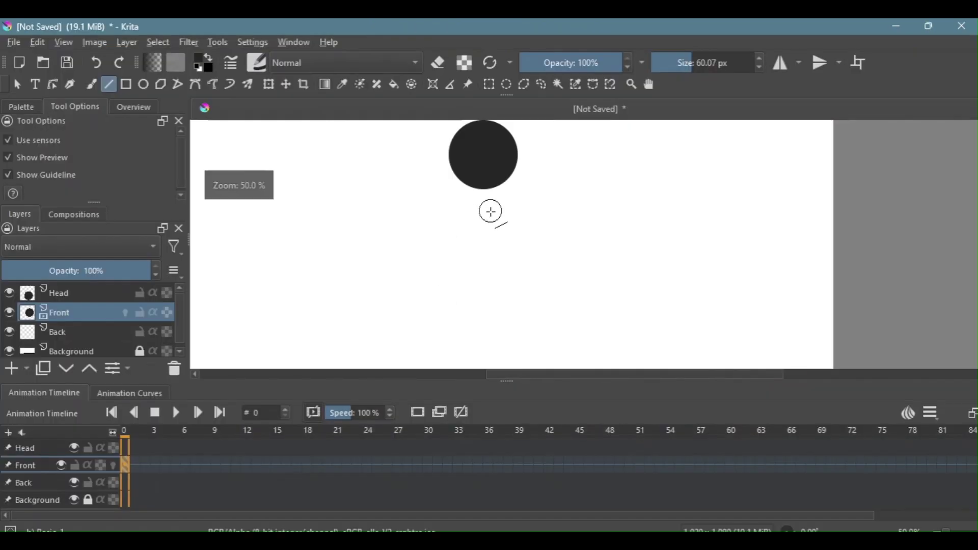
pyautogui.scroll(-2, 602, 222)
pyautogui.scroll(-1, 581, 221)
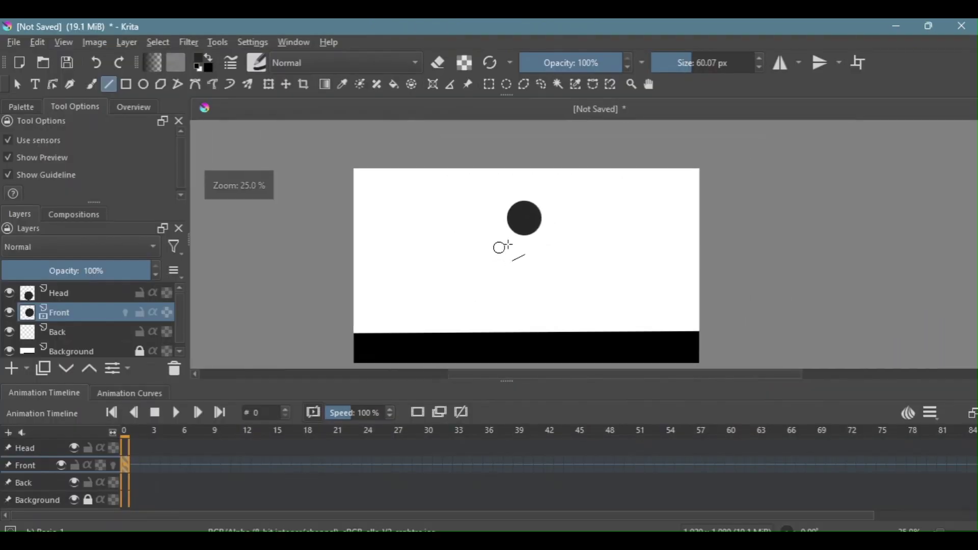
pyautogui.scroll(2, 522, 239)
pyautogui.scroll(-1, 523, 199)
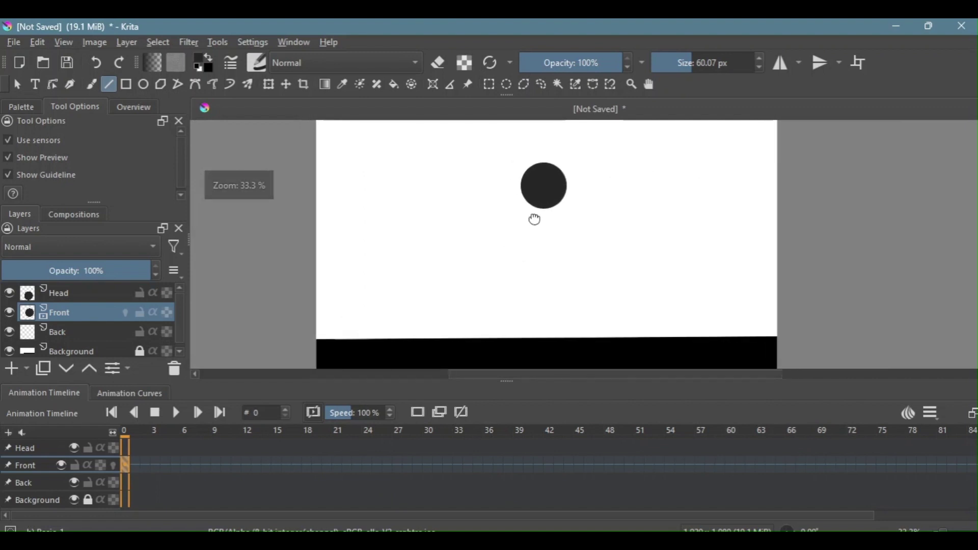
pyautogui.moveTo(546, 197); pyautogui.dragTo(537, 261)
pyautogui.scroll(3, 537, 262)
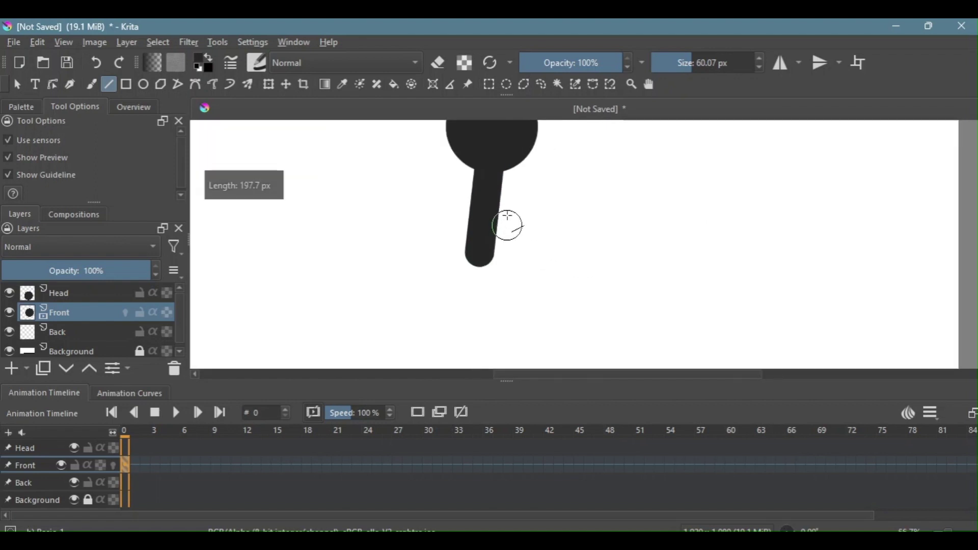
pyautogui.scroll(-3, 502, 203)
pyautogui.scroll(1, 504, 203)
pyautogui.moveTo(558, 195); pyautogui.dragTo(545, 258)
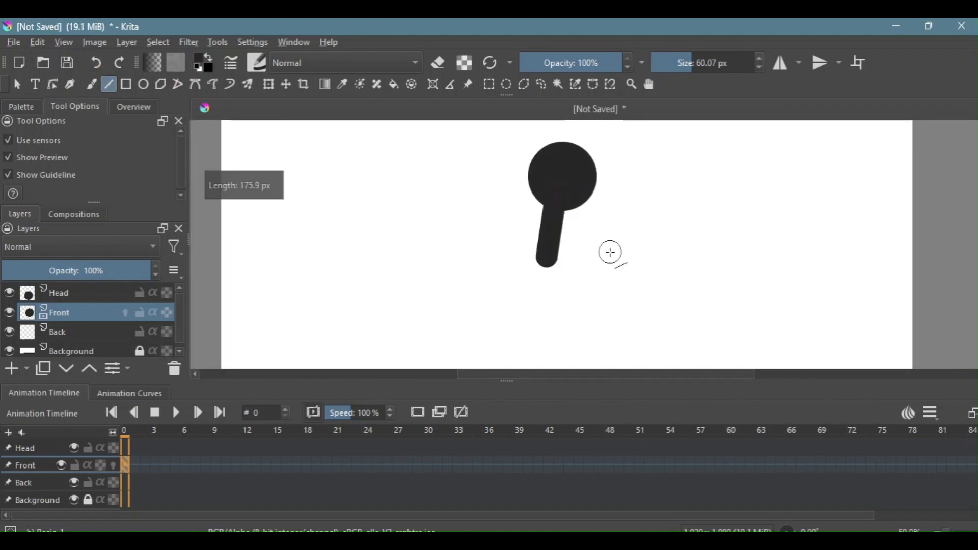
pyautogui.moveTo(611, 251); pyautogui.dragTo(585, 232)
pyautogui.hotkey('ctrl', 'z')
pyautogui.moveTo(537, 169); pyautogui.dragTo(523, 252)
pyautogui.scroll(-1, 606, 251)
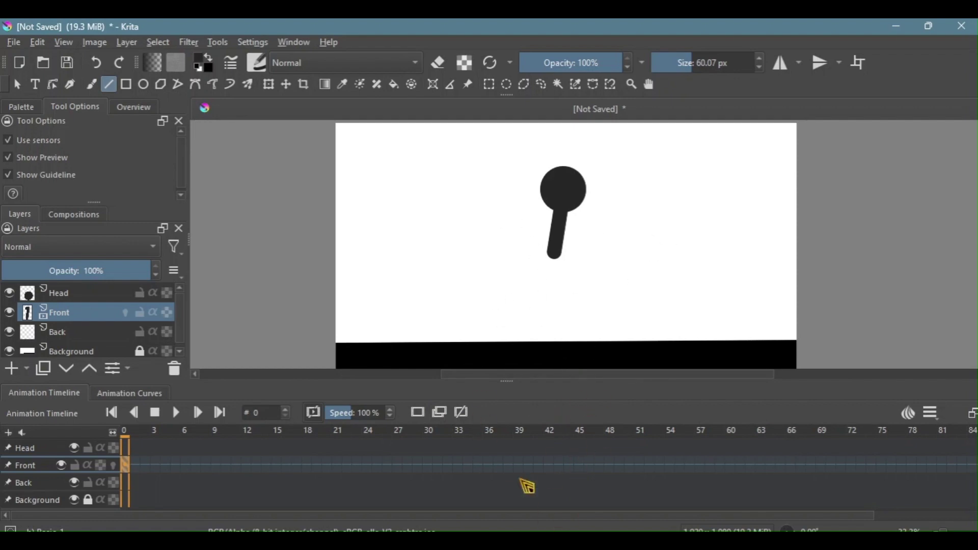
# Try a bent front leg with a foot on the ground and an upper arm on the Front layer.
pyautogui.moveTo(564, 541)
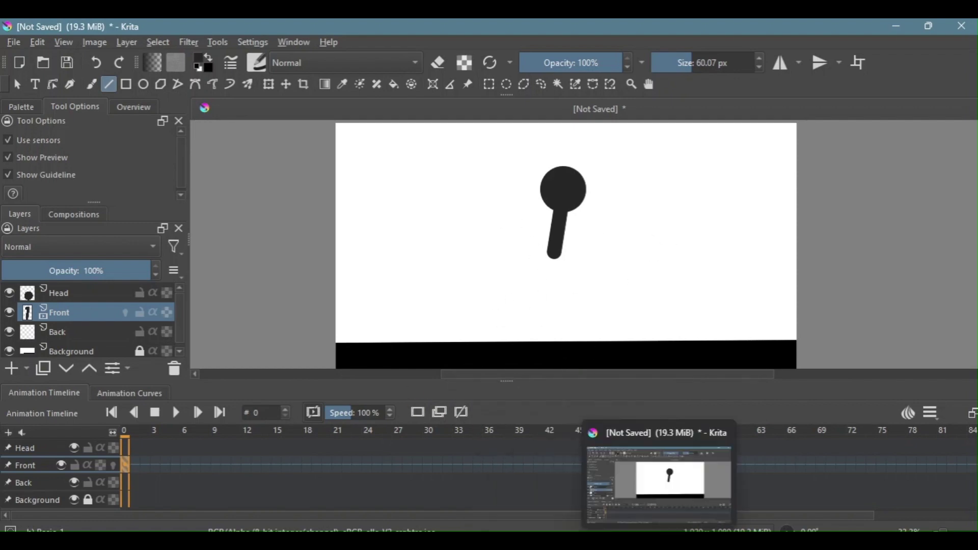
pyautogui.click(659, 540)
pyautogui.hotkey('alt', 'Tab')
pyautogui.moveTo(554, 251)
pyautogui.mouseDown()
pyautogui.moveTo(574, 340)
pyautogui.moveTo(590, 336)
pyautogui.mouseUp()
pyautogui.hotkey('alt', 'Tab')
pyautogui.hotkey('alt', 'Tab')
pyautogui.hotkey('alt', 'Tab')
pyautogui.hotkey('alt', 'Tab')
pyautogui.moveTo(559, 224)
pyautogui.mouseDown()
pyautogui.moveTo(540, 255)
pyautogui.moveTo(563, 311)
pyautogui.mouseUp()
pyautogui.click(97, 64)
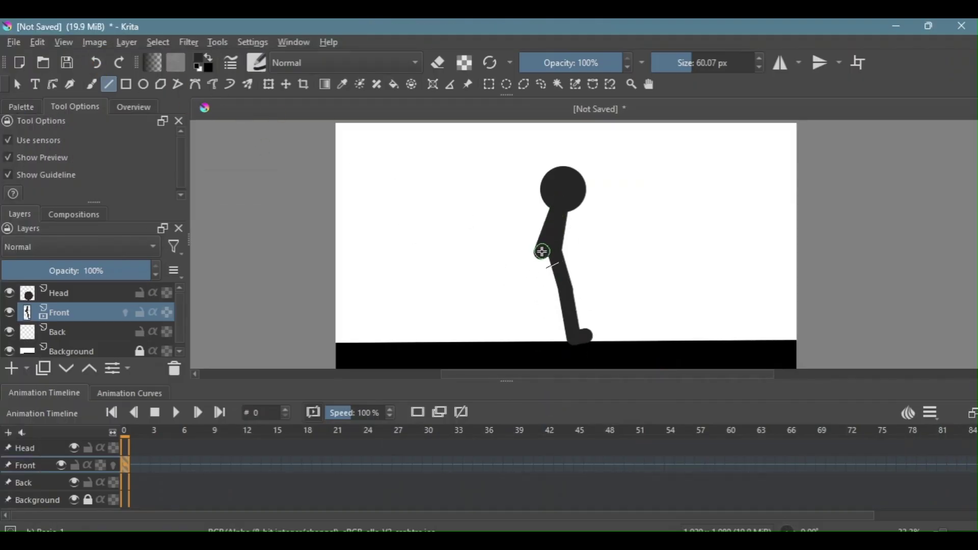
# Try a forearm below the elbow, and undo the arm, foot and lower leg strokes on the Front layer.
pyautogui.moveTo(541, 252); pyautogui.dragTo(563, 298)
pyautogui.hotkey('alt', 'Tab')
pyautogui.hotkey('alt', 'Tab')
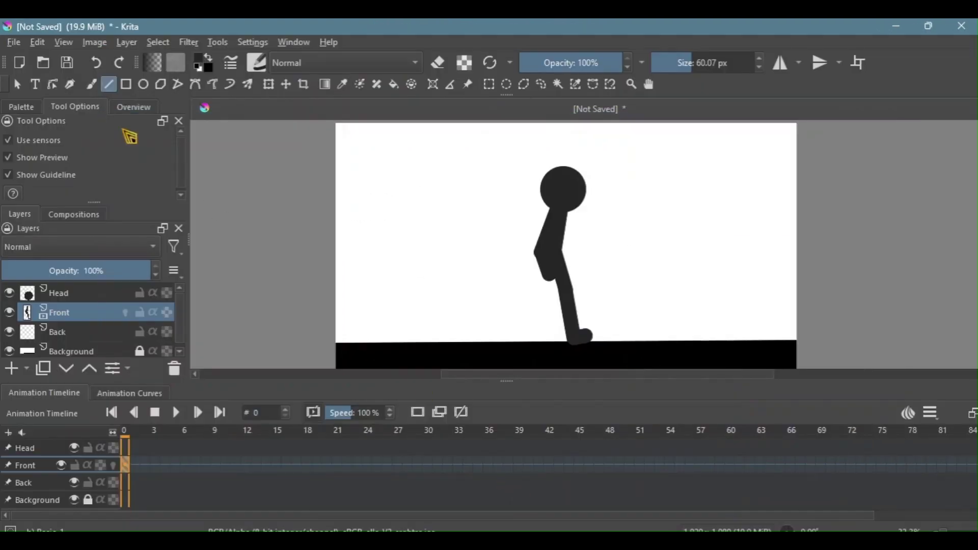
pyautogui.moveTo(541, 255)
pyautogui.mouseDown()
pyautogui.moveTo(535, 287)
pyautogui.moveTo(540, 259)
pyautogui.mouseUp()
pyautogui.click(97, 64)
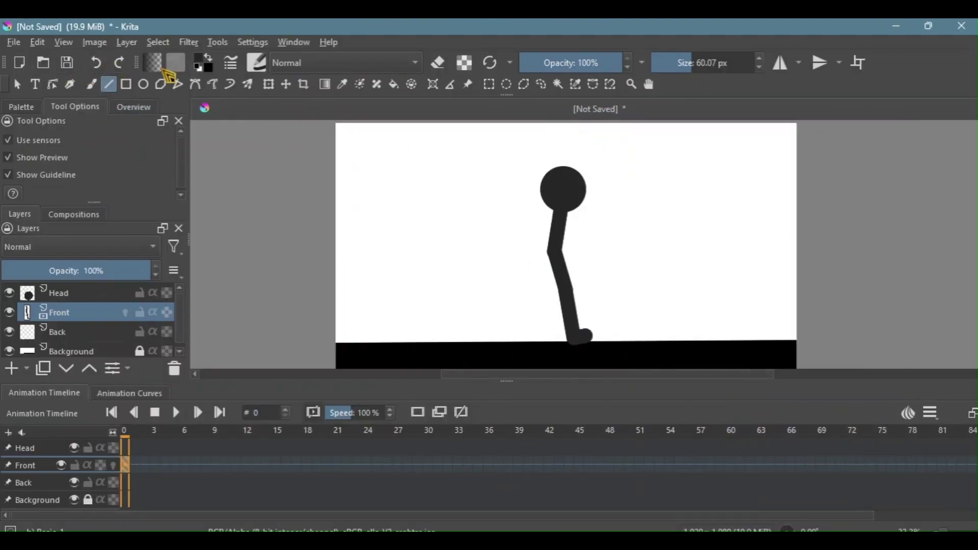
pyautogui.hotkey('alt', 'Tab')
pyautogui.hotkey('alt', 'Tab')
pyautogui.hotkey('ctrl', 'z')
pyautogui.hotkey('ctrl', 'z')
pyautogui.hotkey('ctrl', 'z')
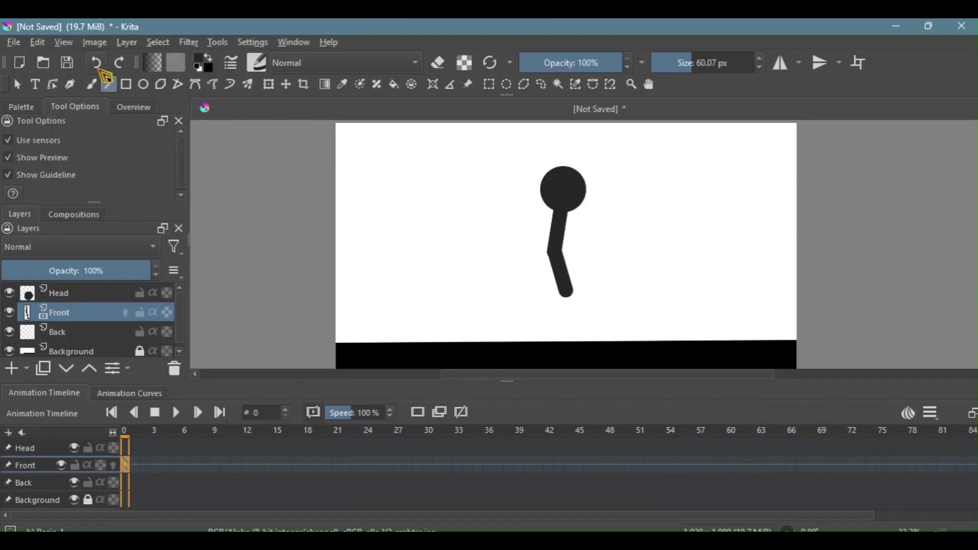
# Redraw the torso, the forward-stepping front leg with its foot, and the bent arm on the Front layer with 60.07 px lines.
pyautogui.moveTo(569, 199); pyautogui.dragTo(558, 243)
pyautogui.moveTo(571, 244); pyautogui.dragTo(583, 337)
pyautogui.moveTo(565, 206); pyautogui.dragTo(545, 264)
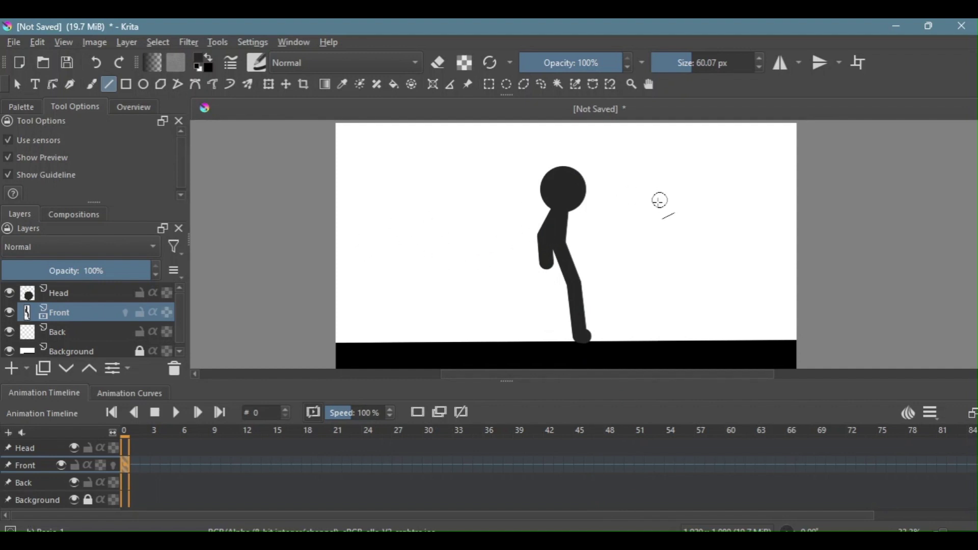
# Draw the bent rear leg and foot in black on the Back layer, undoing the trial rear arm.
pyautogui.click(68, 339)
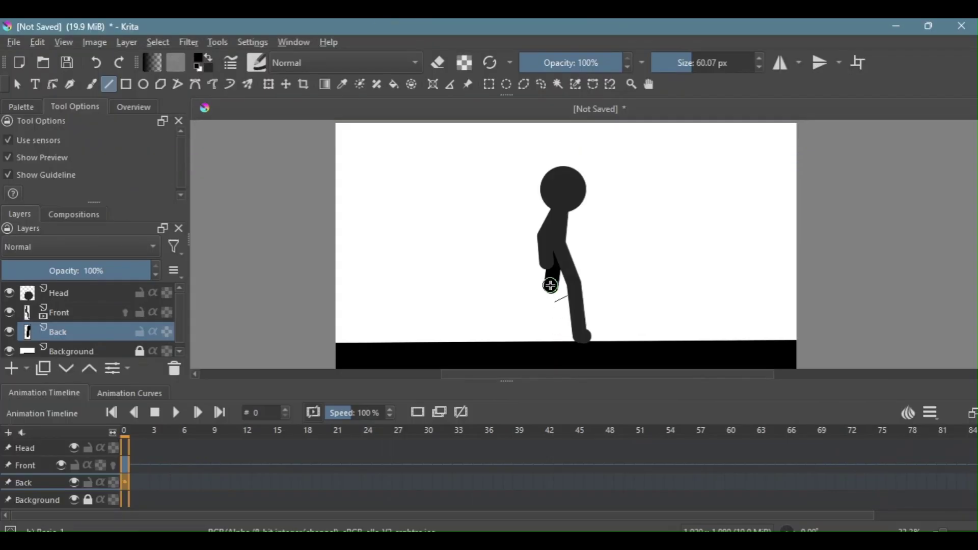
pyautogui.moveTo(554, 285); pyautogui.dragTo(539, 338)
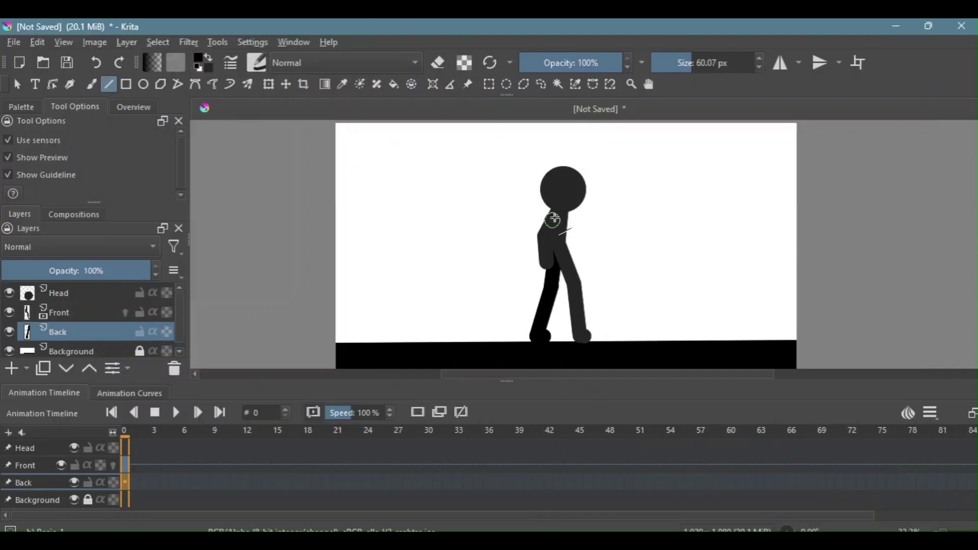
pyautogui.moveTo(552, 220); pyautogui.dragTo(566, 257)
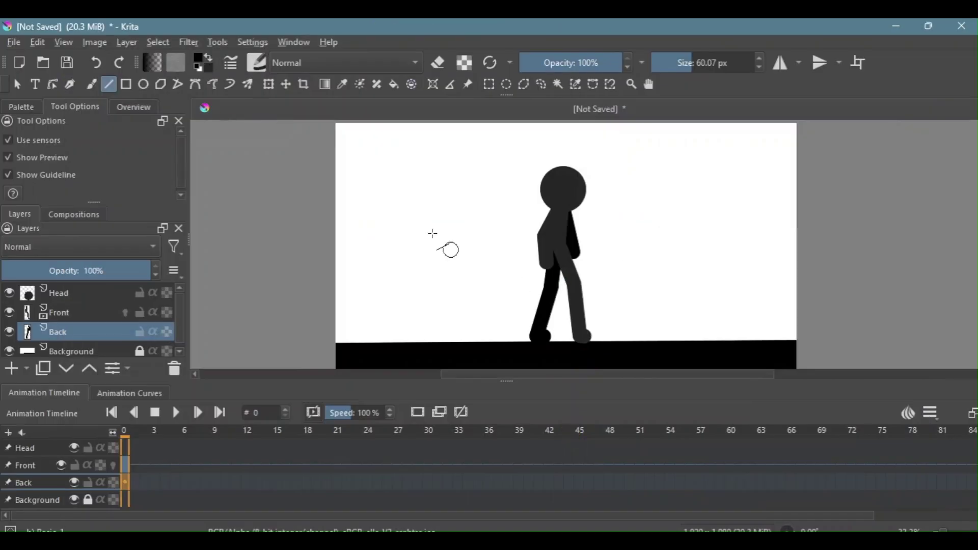
pyautogui.hotkey('ctrl', 'z')
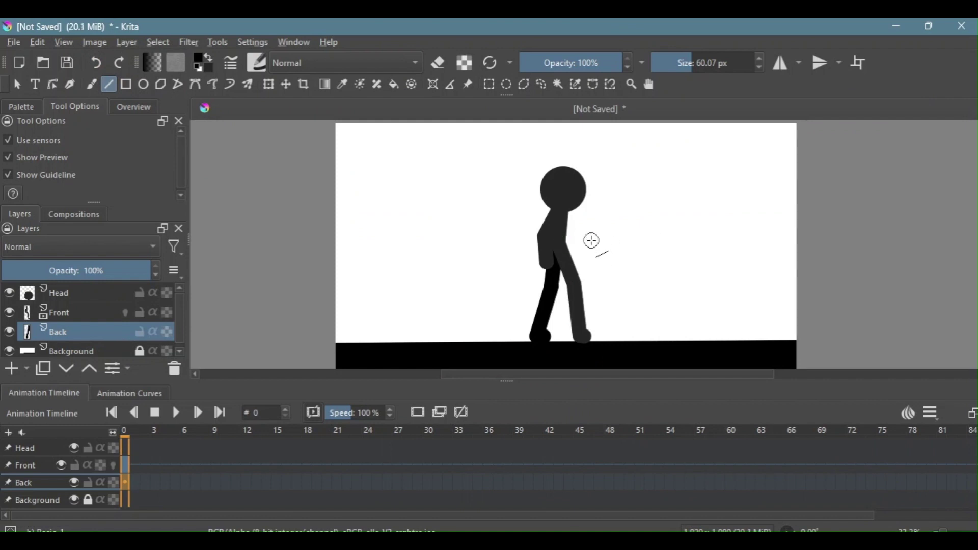
# Draw the bent rear arm in black on the Back layer, from below the head down past the torso's front, with a forearm about 117 px long.
pyautogui.scroll(3, 640, 241)
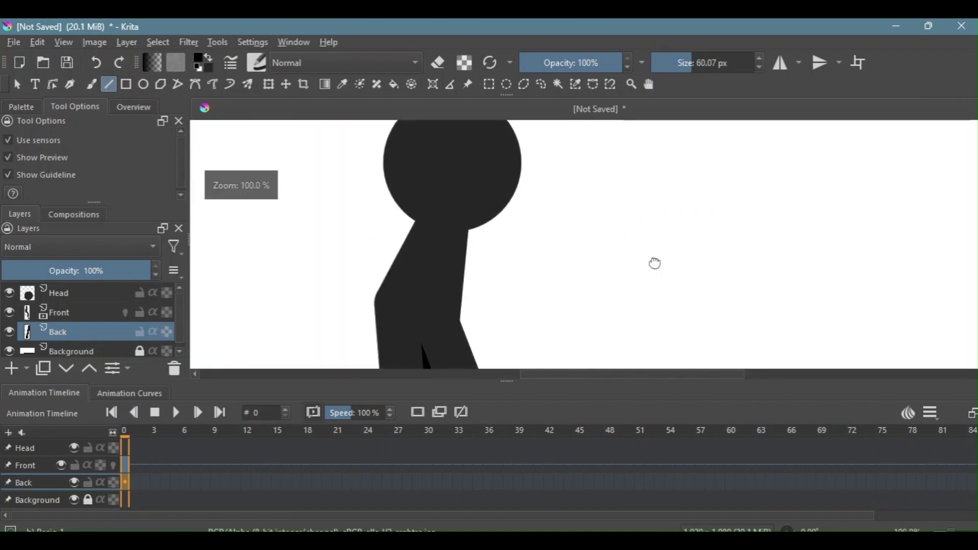
pyautogui.scroll(-1, 686, 214)
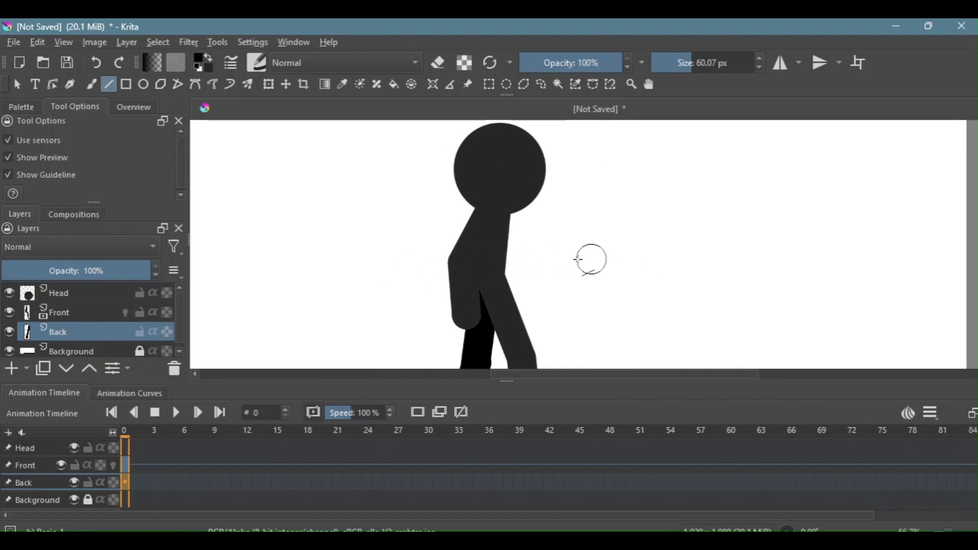
pyautogui.moveTo(661, 259); pyautogui.dragTo(668, 199)
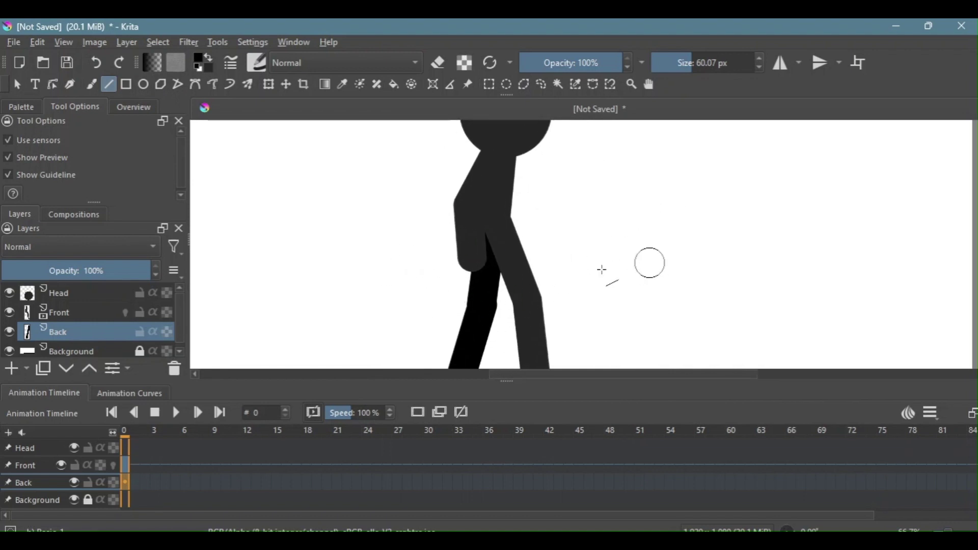
pyautogui.moveTo(587, 255); pyautogui.dragTo(598, 304)
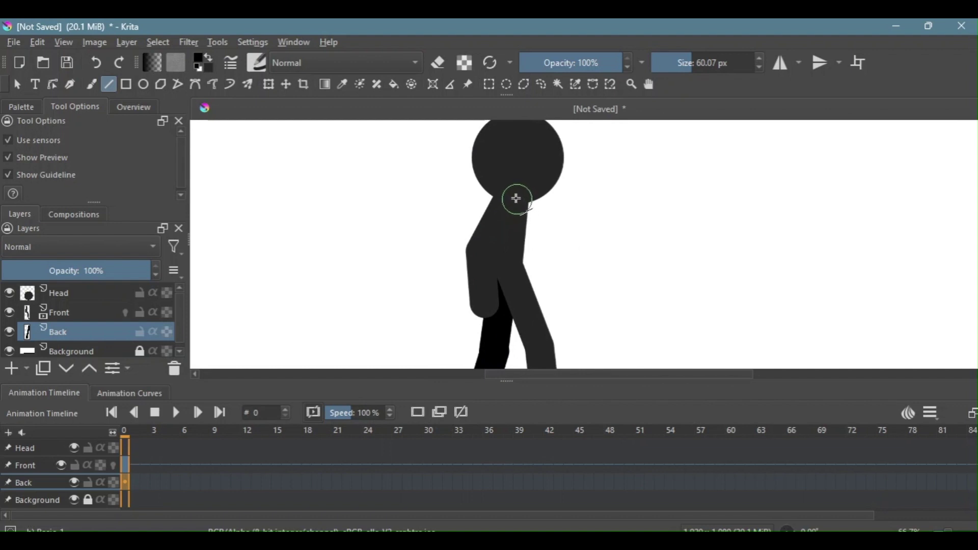
pyautogui.moveTo(516, 197); pyautogui.dragTo(546, 295)
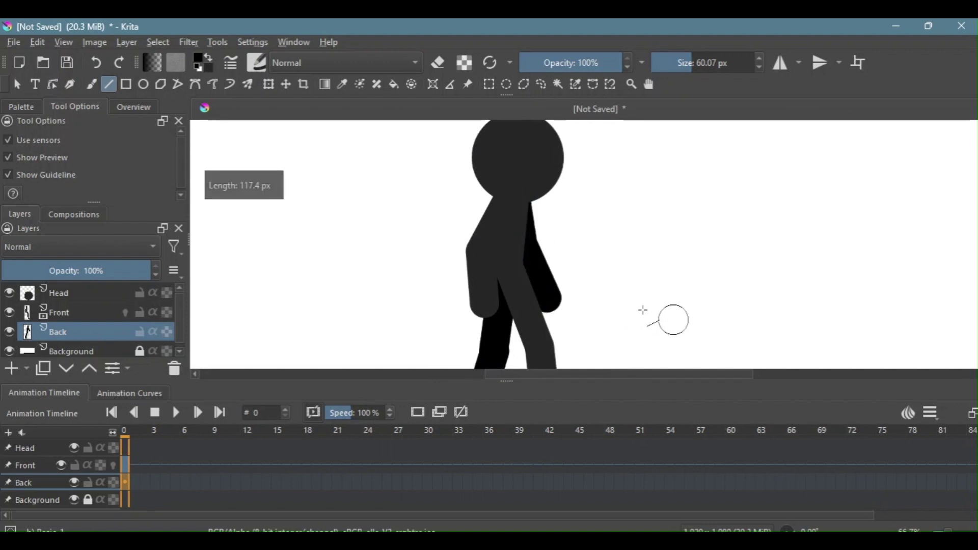
pyautogui.press('-')
pyautogui.press('-')
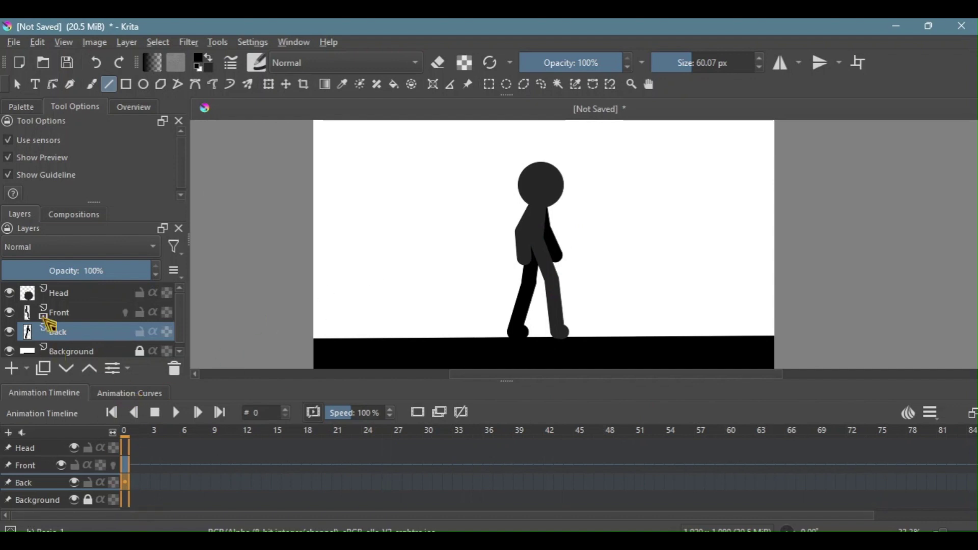
# Create a keyframe for the rear limbs on the Back layer at frame 0.
pyautogui.click(94, 317)
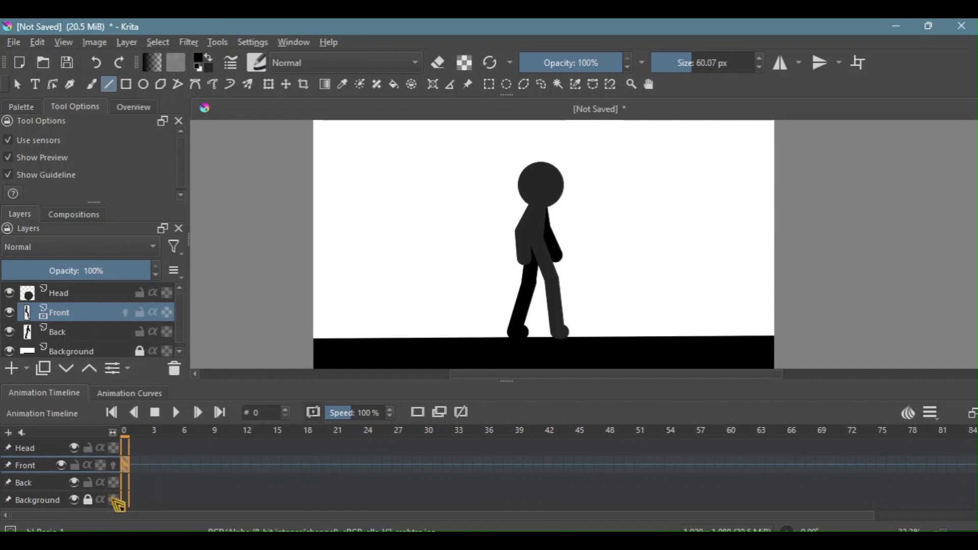
pyautogui.click(135, 465)
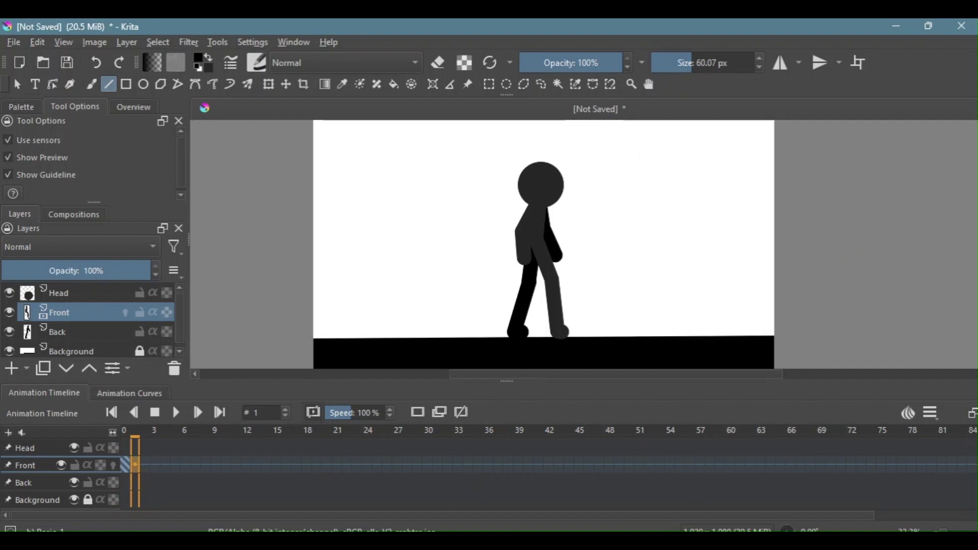
pyautogui.click(85, 335)
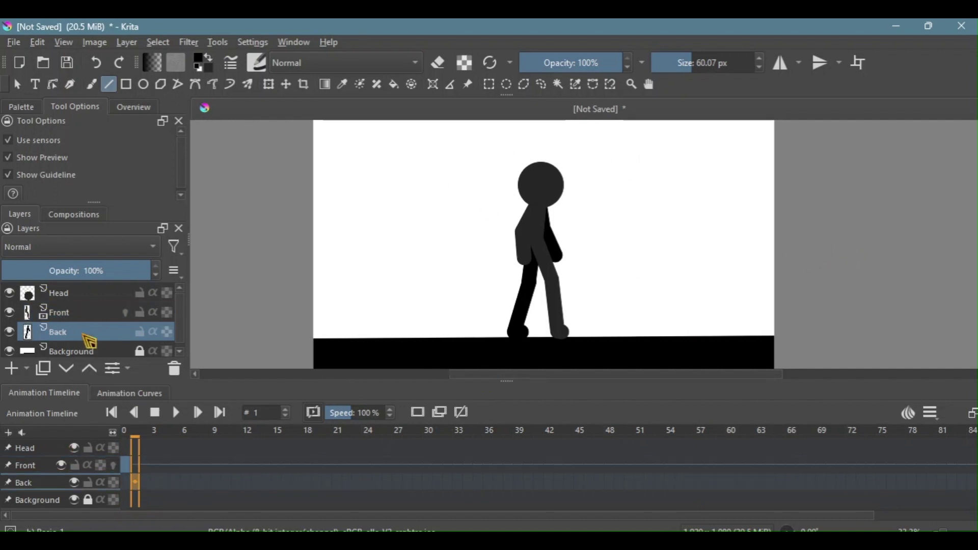
pyautogui.click(127, 478)
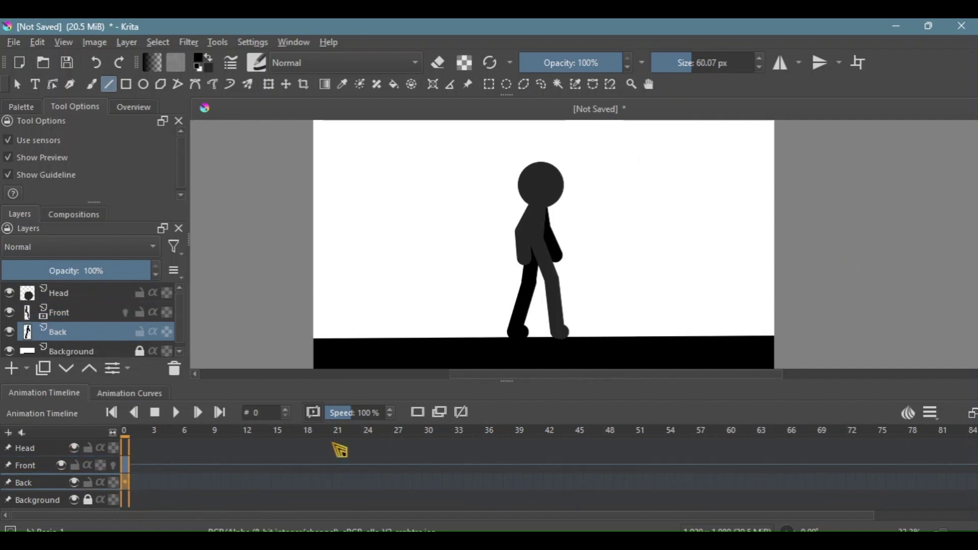
pyautogui.click(418, 411)
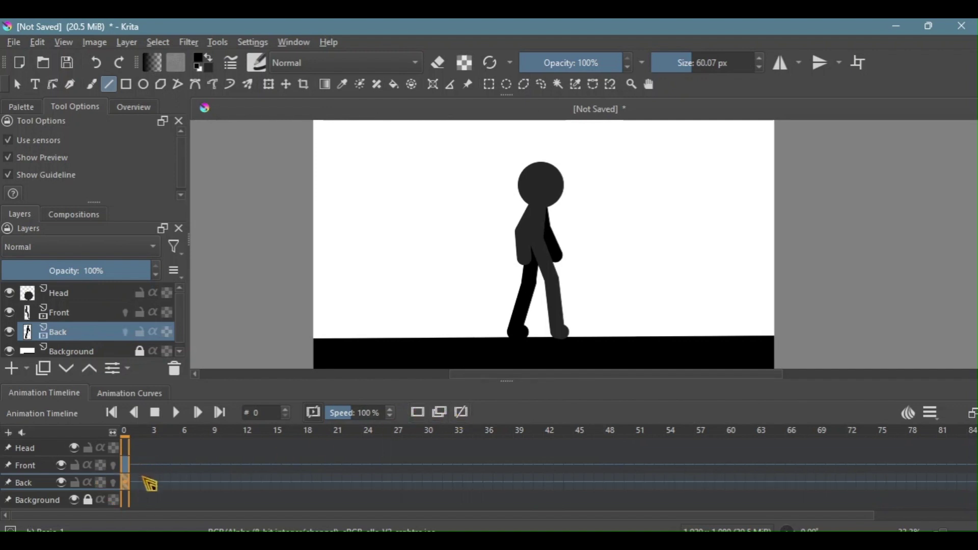
# Go to frame 1 on the Front layer and turn on that layer's onion skins.
pyautogui.click(128, 464)
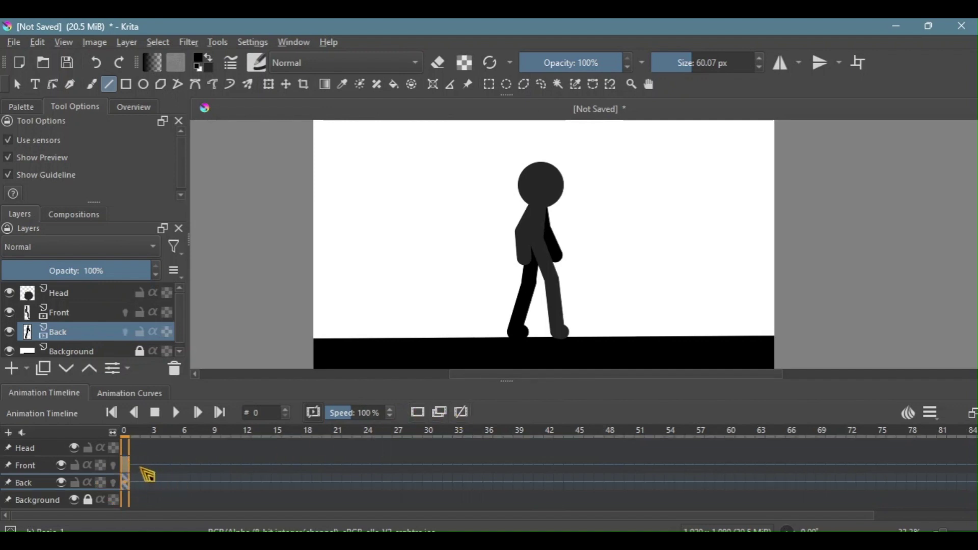
pyautogui.click(138, 466)
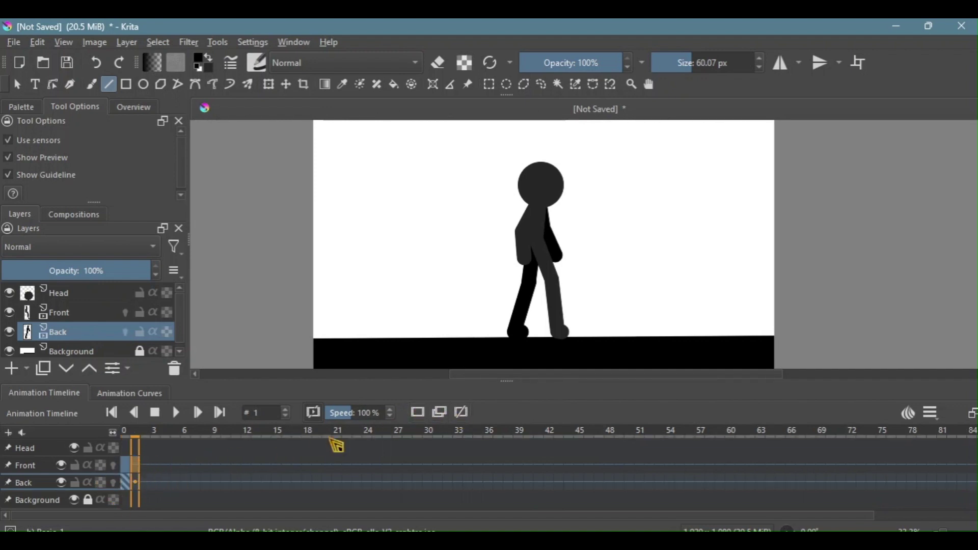
pyautogui.click(77, 312)
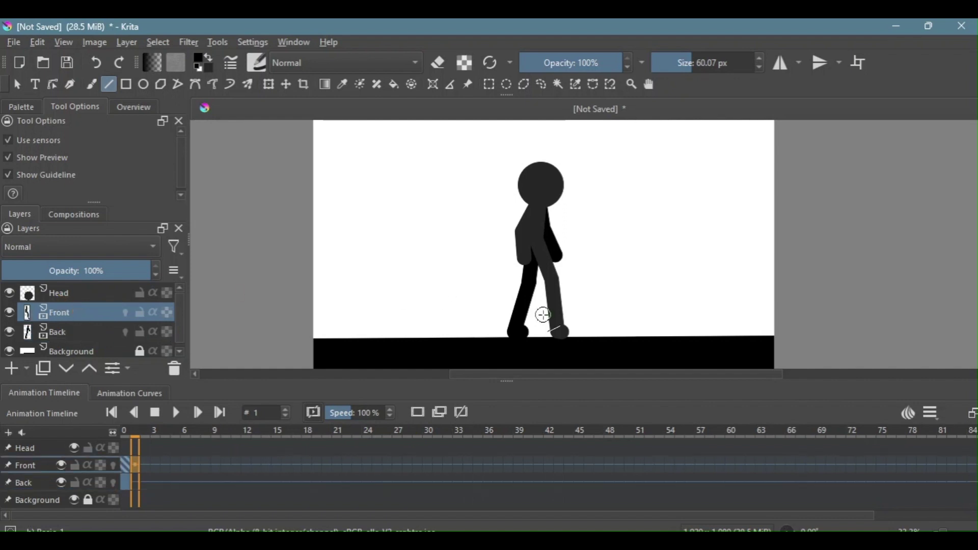
pyautogui.click(126, 312)
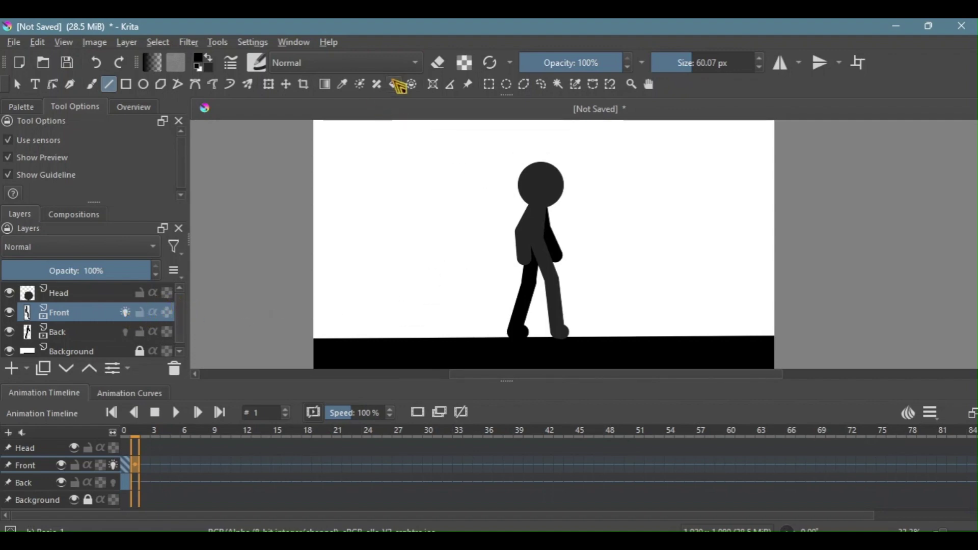
# Erase the torso, arm and leg from the Front layer at frame 1 with the freehand brush in eraser mode.
pyautogui.click(437, 62)
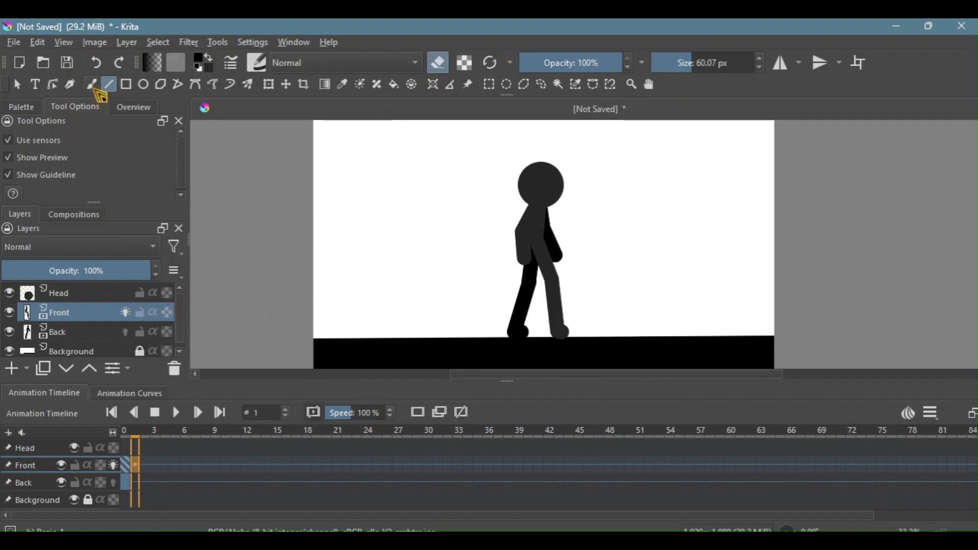
pyautogui.click(91, 84)
pyautogui.moveTo(544, 233)
pyautogui.mouseDown()
pyautogui.moveTo(474, 234)
pyautogui.moveTo(542, 251)
pyautogui.moveTo(486, 254)
pyautogui.moveTo(526, 225)
pyautogui.moveTo(560, 284)
pyautogui.moveTo(545, 303)
pyautogui.moveTo(532, 204)
pyautogui.mouseUp()
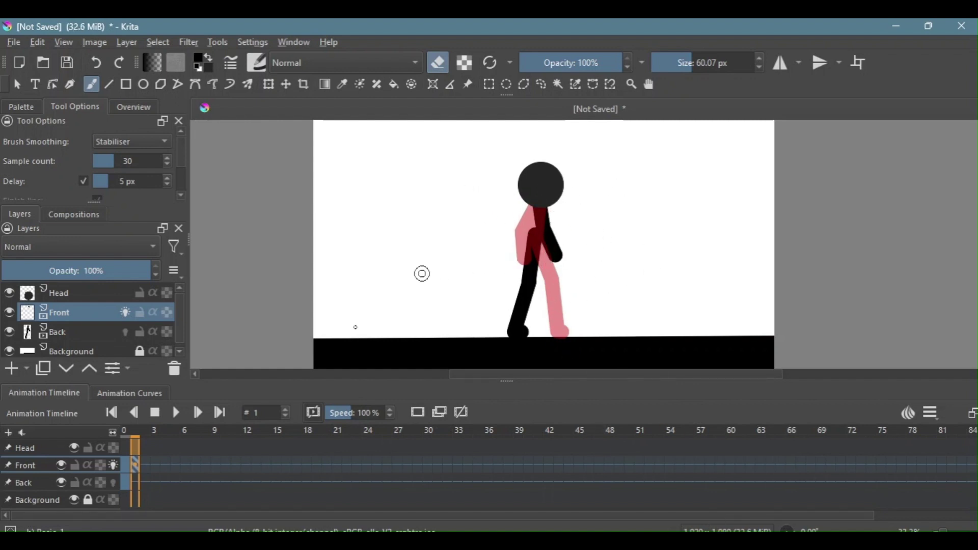
# Try rough black brush strokes across the figure on the Front layer at frame 11, with eraser mode off.
pyautogui.click(174, 466)
pyautogui.click(235, 466)
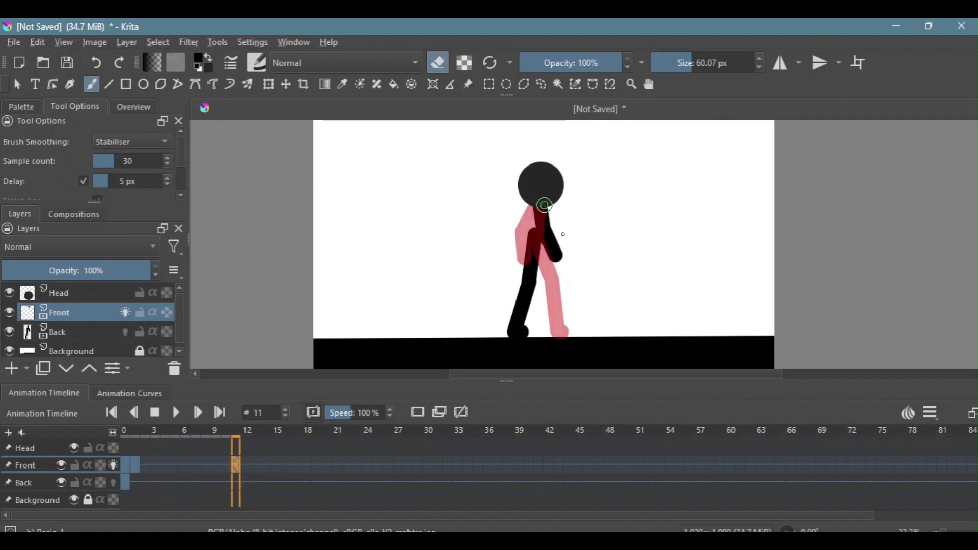
pyautogui.click(438, 62)
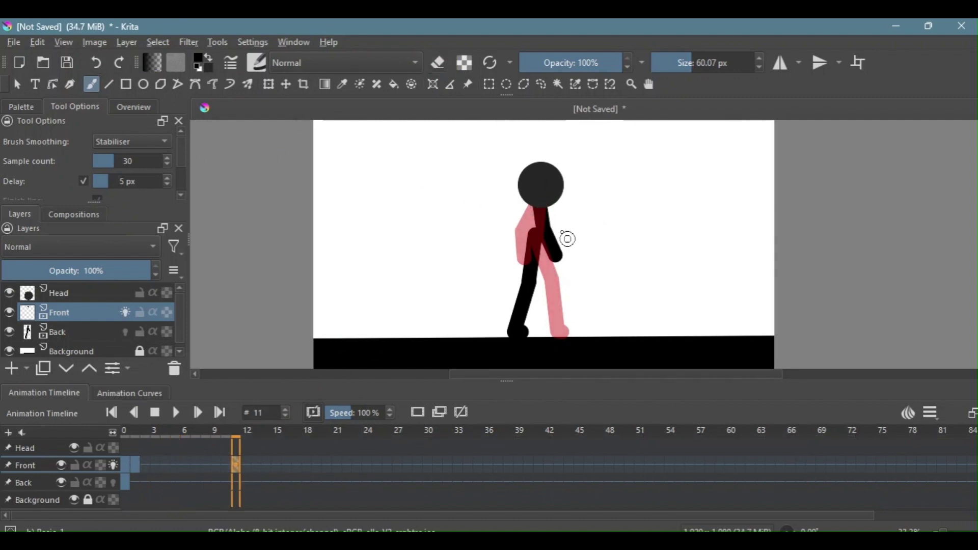
pyautogui.moveTo(541, 210); pyautogui.dragTo(606, 234)
pyautogui.moveTo(560, 266); pyautogui.dragTo(530, 334)
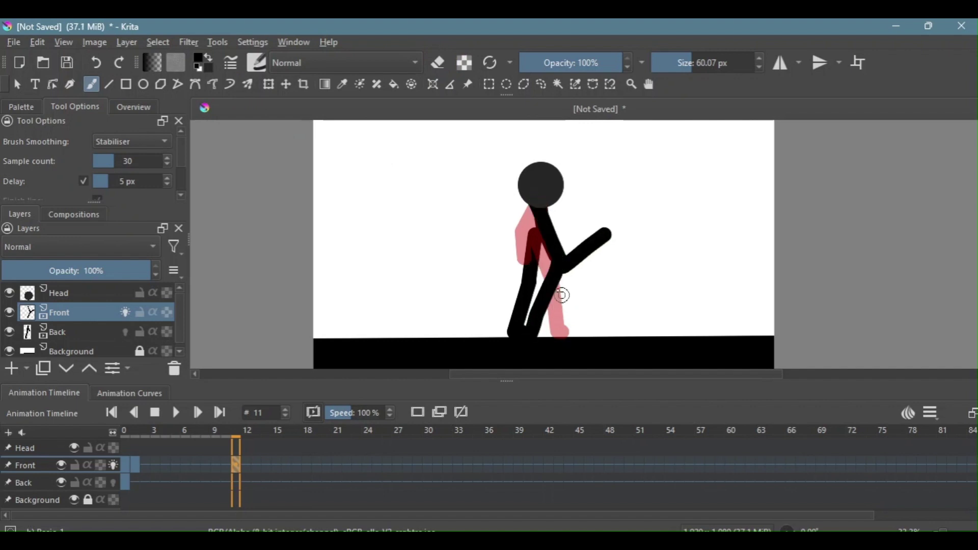
pyautogui.moveTo(546, 243)
pyautogui.mouseDown()
pyautogui.moveTo(520, 258)
pyautogui.moveTo(580, 200)
pyautogui.mouseUp()
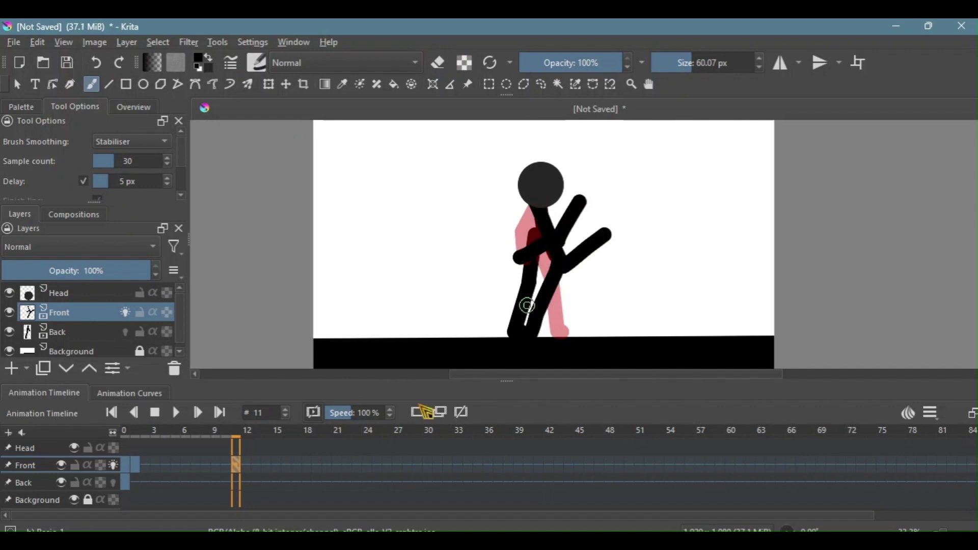
# Compare the onion skins at frames 1 and 11, and remove the trial keyframe at frame 11 from the Front layer.
pyautogui.click(136, 465)
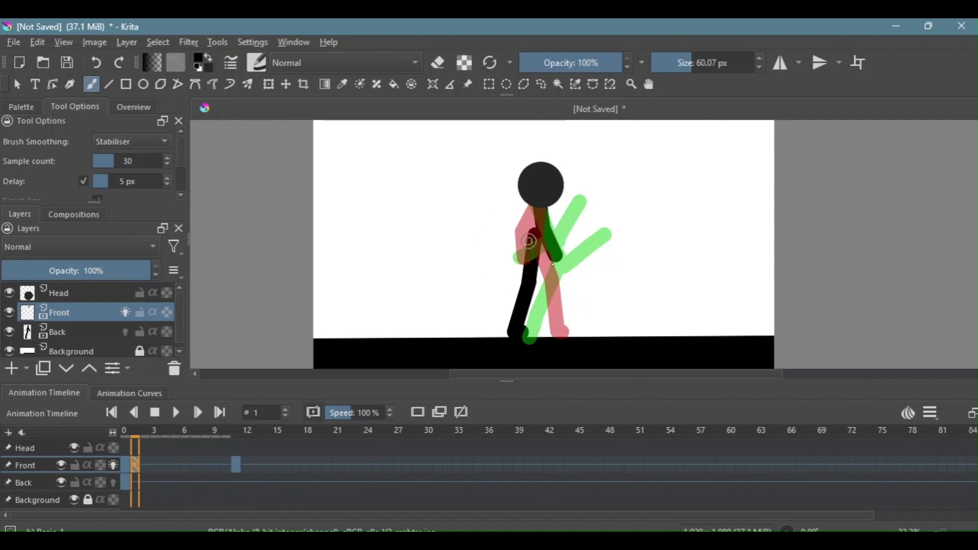
pyautogui.click(235, 464)
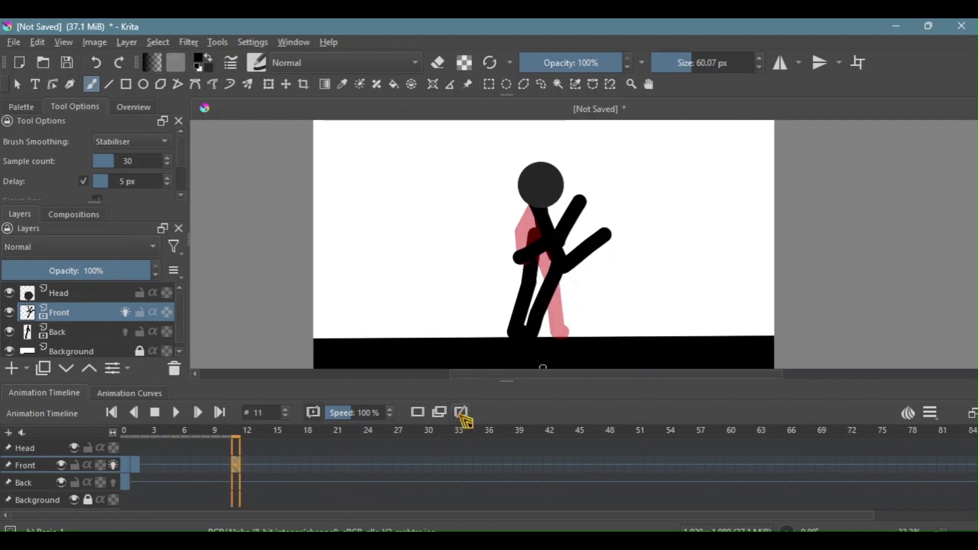
pyautogui.click(138, 467)
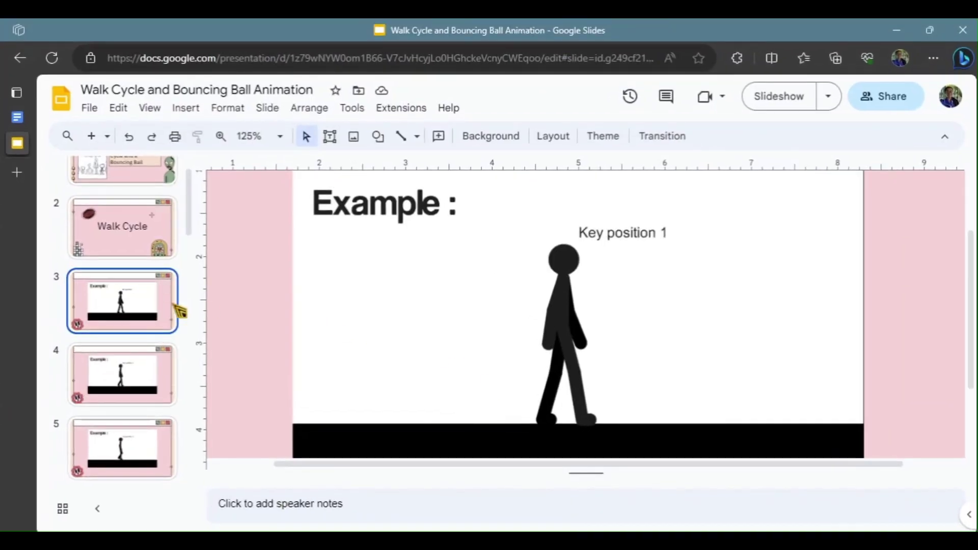
# Check slide 4 in Google Slides, and draw the matching torso, front leg, foot and arm in dark grey on the Front layer at frame 1.
pyautogui.click(162, 360)
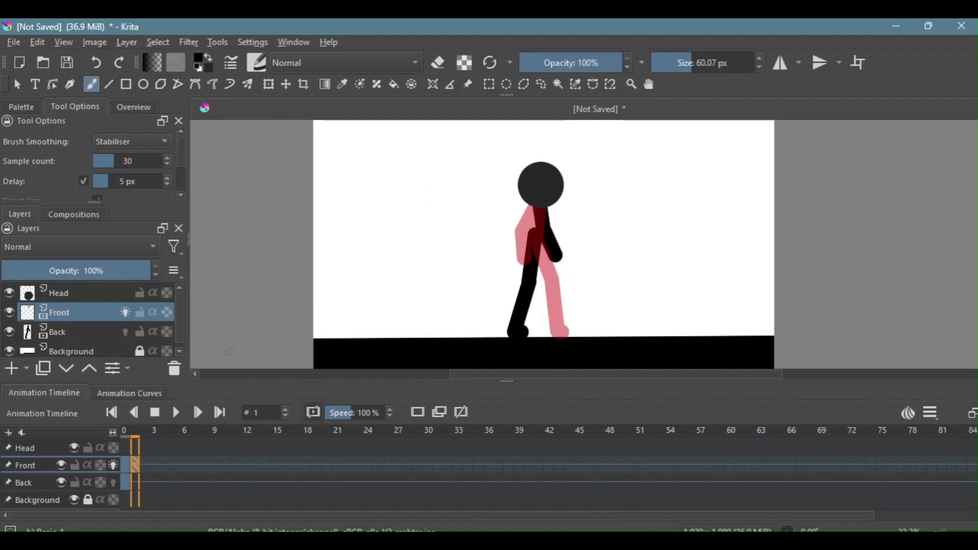
pyautogui.click(109, 84)
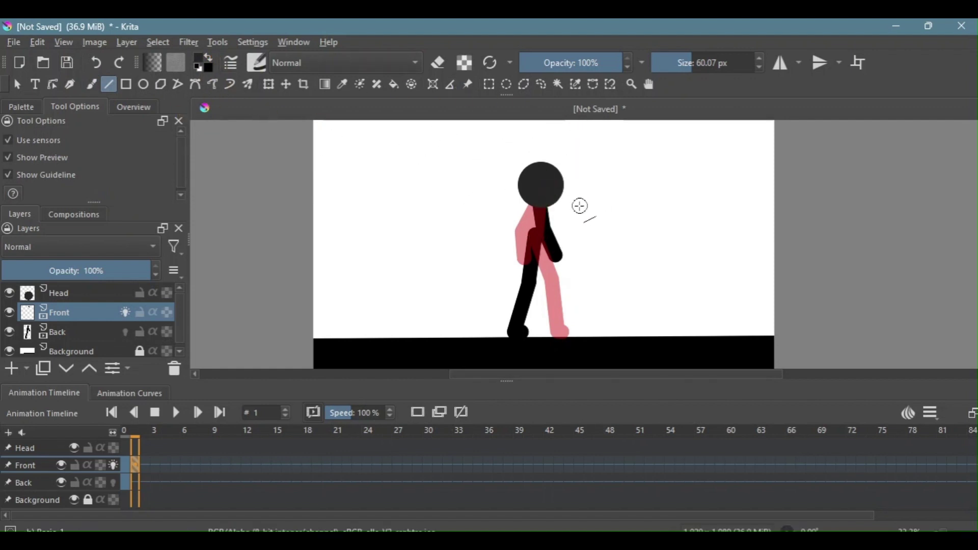
pyautogui.moveTo(544, 197)
pyautogui.mouseDown()
pyautogui.moveTo(537, 253)
pyautogui.moveTo(549, 280)
pyautogui.moveTo(548, 327)
pyautogui.mouseUp()
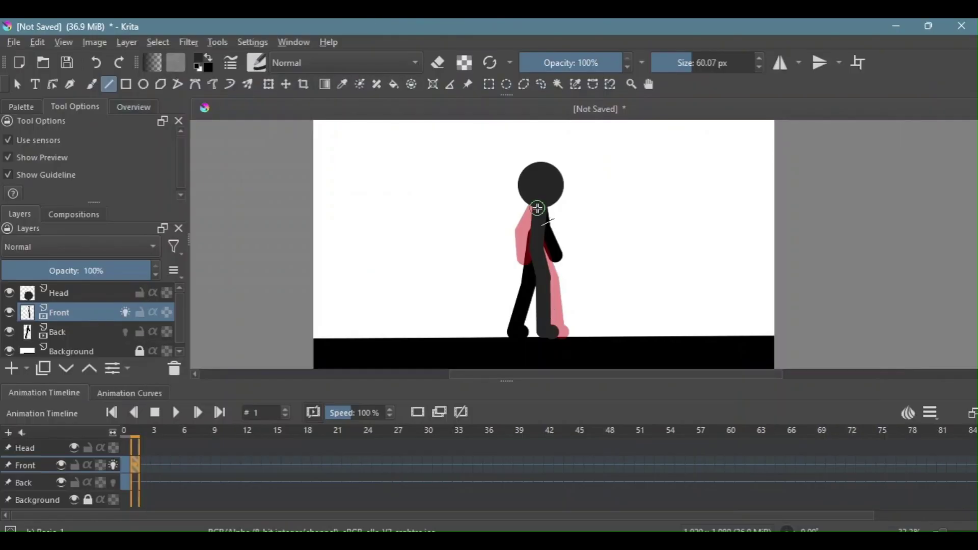
pyautogui.moveTo(528, 212); pyautogui.dragTo(526, 251)
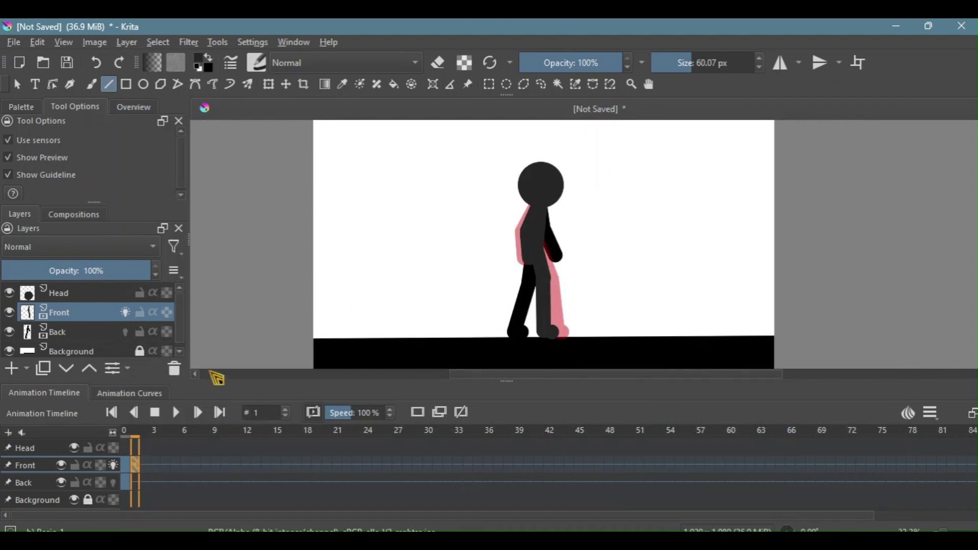
# Turn off onion skins for the Front layer and turn them on for the Back layer.
pyautogui.click(125, 313)
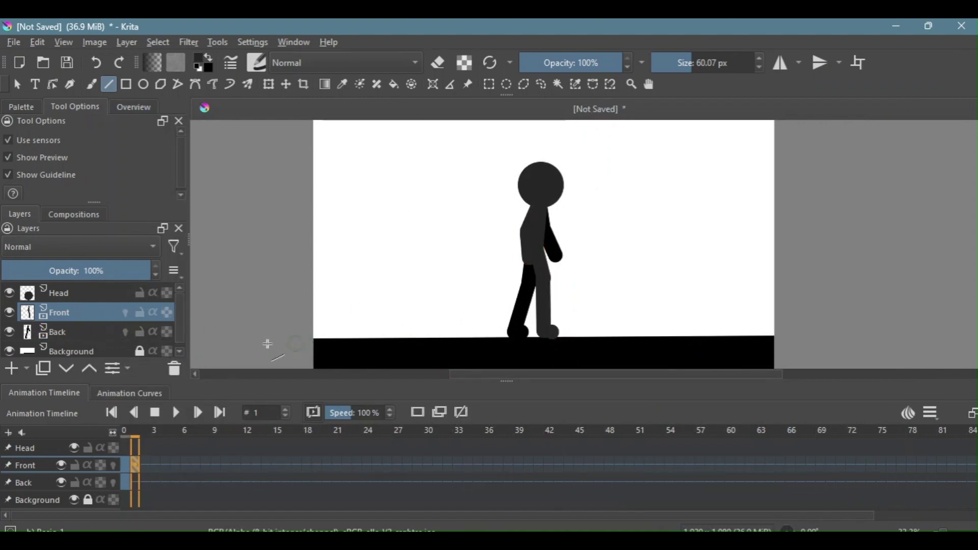
pyautogui.click(138, 334)
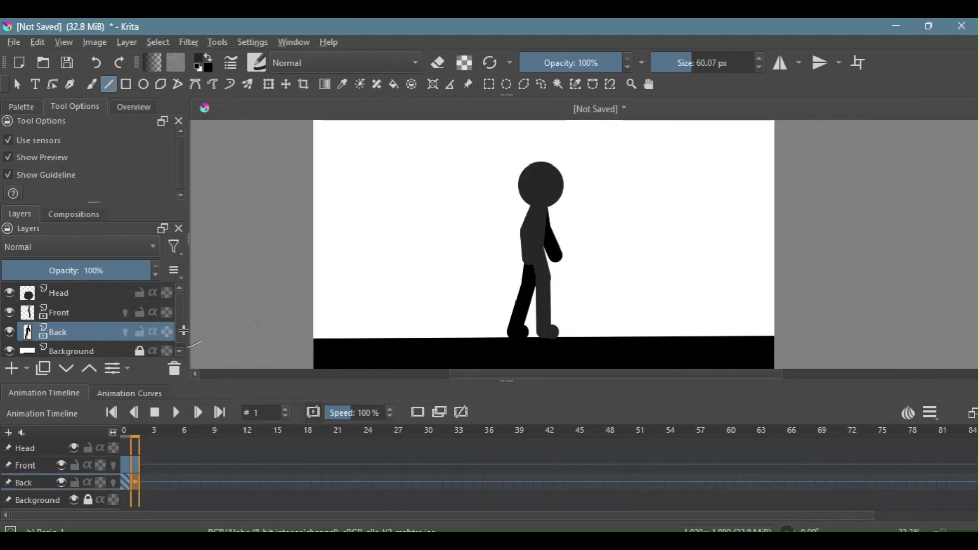
pyautogui.click(125, 332)
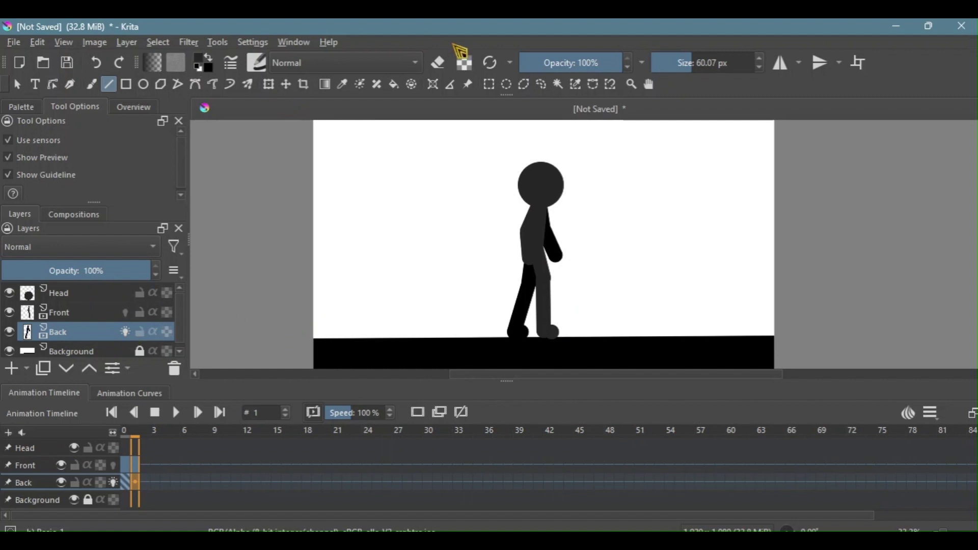
# Erase the rear arm and leg from the Back layer at frame 1 with the freehand brush, and switch back to the Line tool.
pyautogui.click(417, 63)
pyautogui.click(438, 63)
pyautogui.moveTo(560, 251)
pyautogui.mouseDown()
pyautogui.moveTo(574, 183)
pyautogui.moveTo(586, 220)
pyautogui.mouseUp()
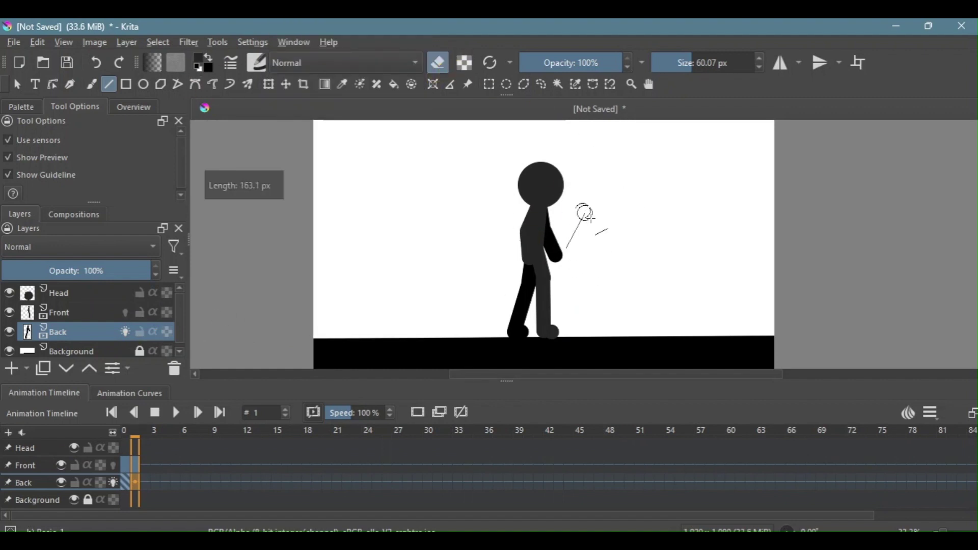
pyautogui.click(91, 85)
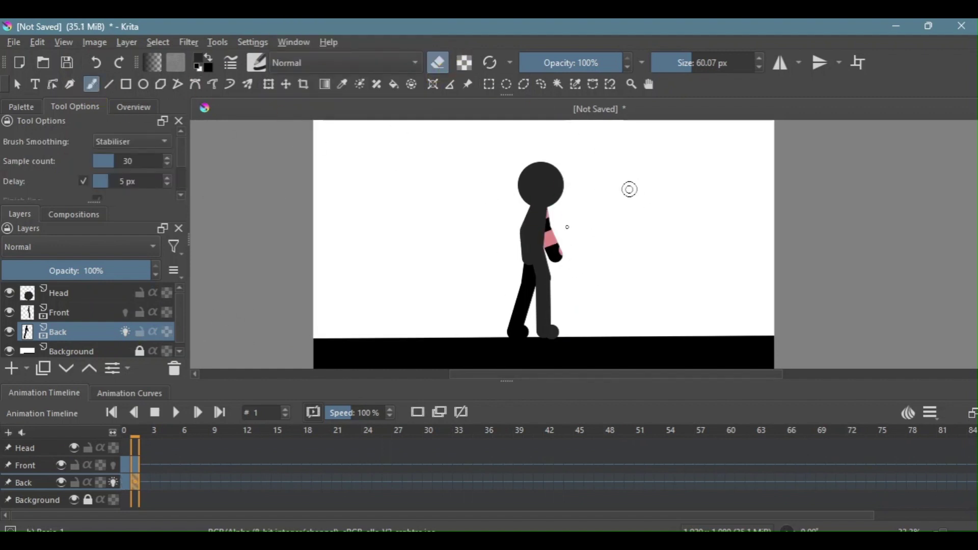
pyautogui.moveTo(526, 350)
pyautogui.mouseDown()
pyautogui.moveTo(530, 267)
pyautogui.moveTo(535, 303)
pyautogui.mouseUp()
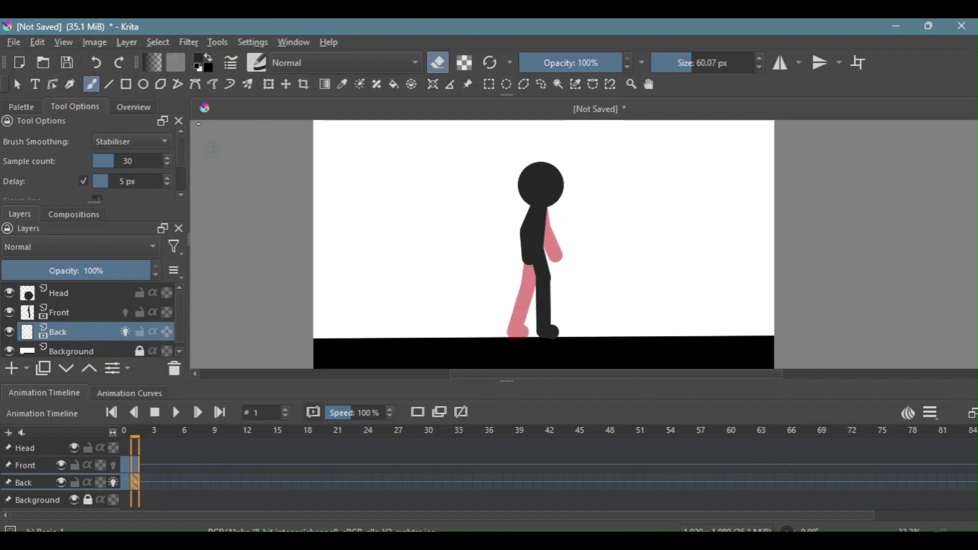
pyautogui.click(108, 84)
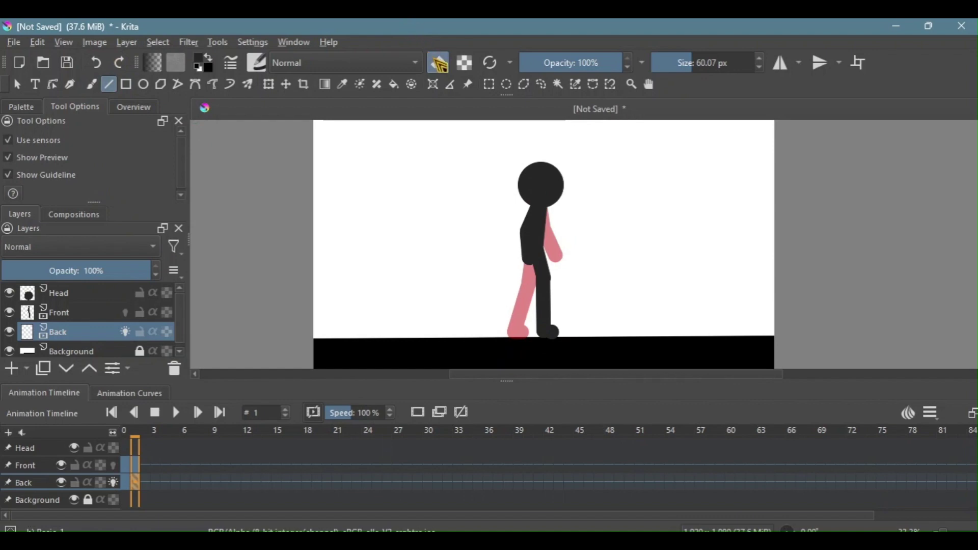
# Check key position 2 in Google Slides, and draw the rear arm and rear leg in black on the Back layer at frame 1.
pyautogui.click(437, 62)
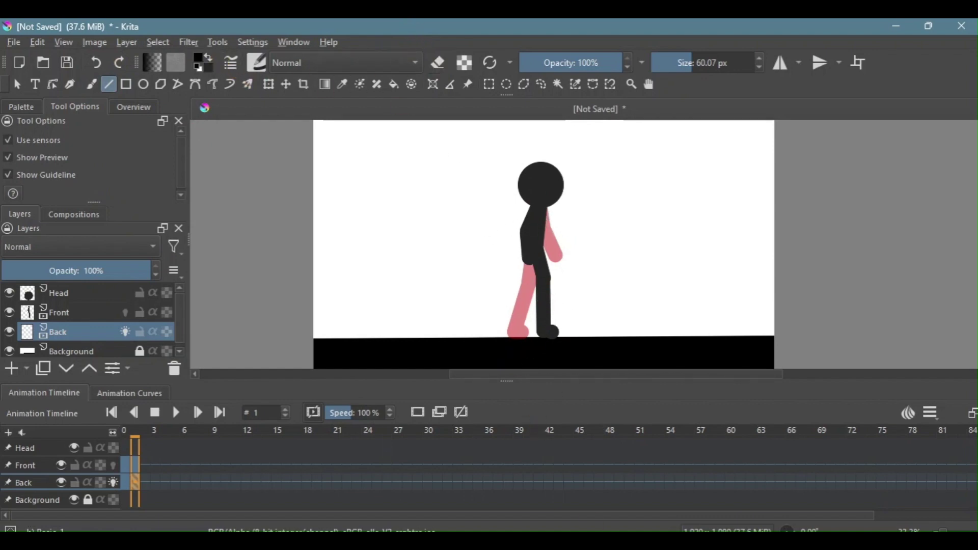
pyautogui.hotkey('alt', 'Tab')
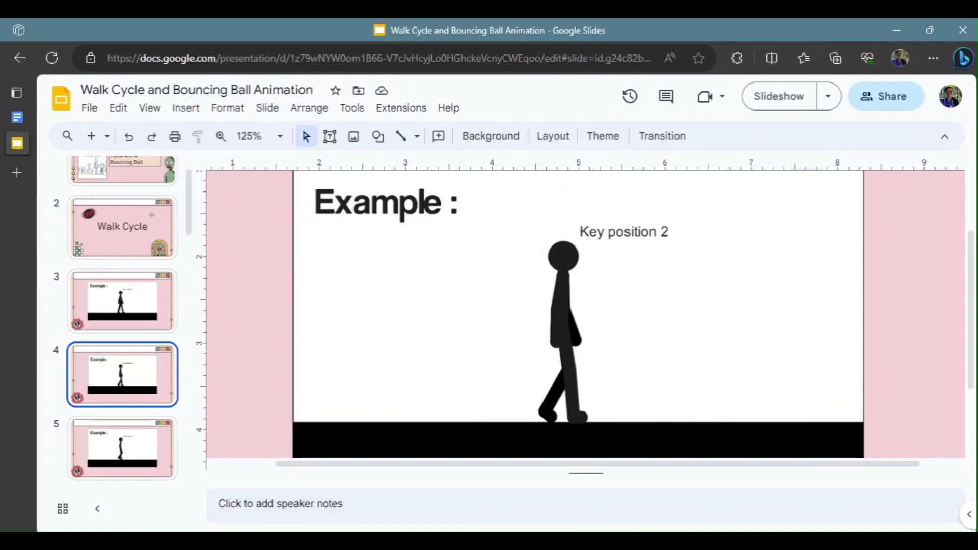
pyautogui.hotkey('alt', 'Tab')
pyautogui.moveTo(546, 210)
pyautogui.mouseDown()
pyautogui.moveTo(553, 261)
pyautogui.moveTo(527, 306)
pyautogui.moveTo(524, 334)
pyautogui.mouseUp()
pyautogui.click(97, 63)
pyautogui.click(97, 62)
pyautogui.moveTo(535, 249); pyautogui.dragTo(522, 332)
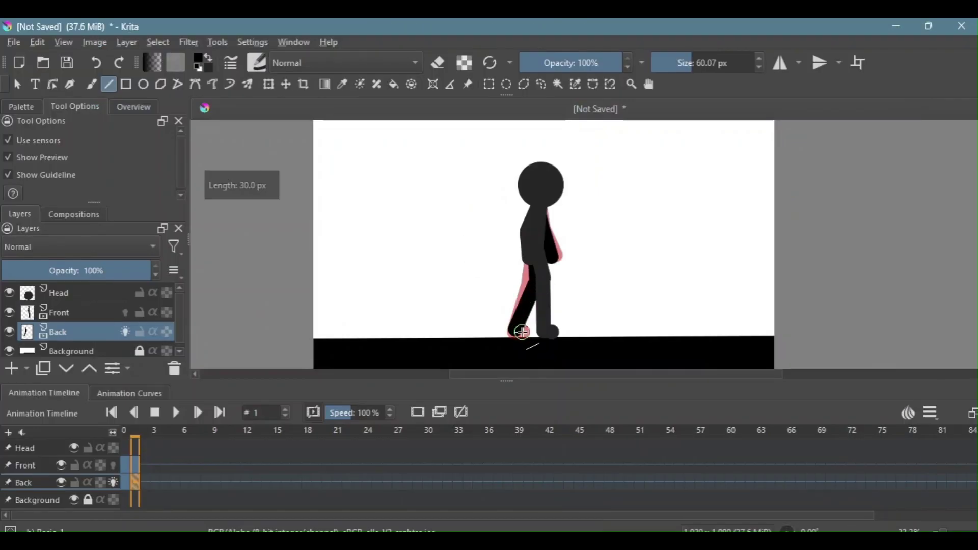
# Redraw the rear lower leg on the Back layer at frame 1 with a bent knee and a foot on the ground.
pyautogui.moveTo(522, 331); pyautogui.dragTo(521, 331)
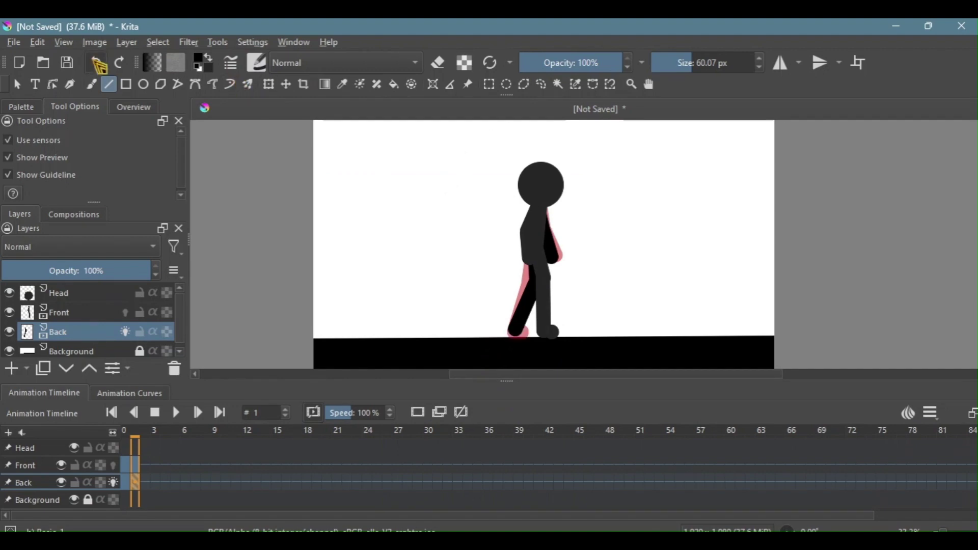
pyautogui.click(97, 62)
pyautogui.moveTo(532, 274); pyautogui.dragTo(519, 314)
pyautogui.moveTo(519, 313); pyautogui.dragTo(514, 330)
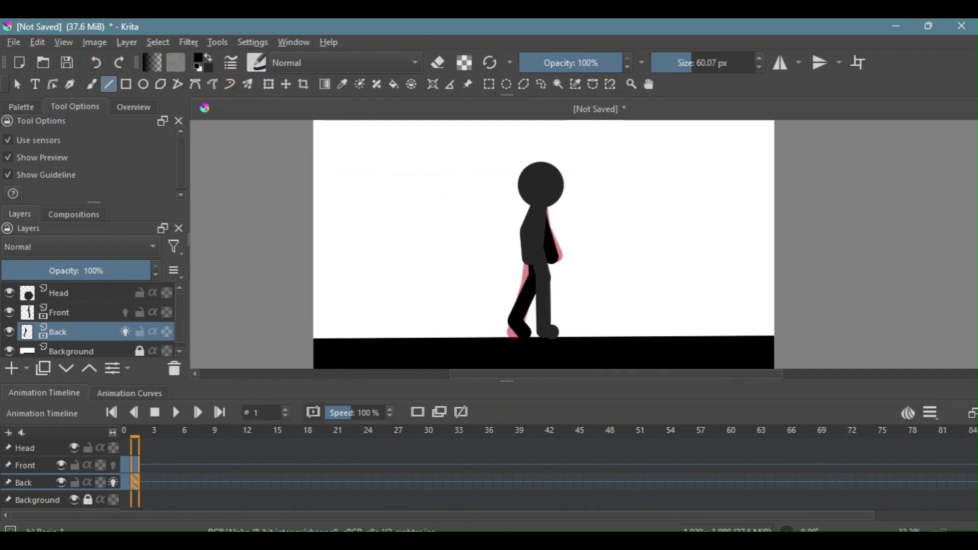
# Switch onion skins from the Back layer to the Front layer, and copy the Front drawing into a new keyframe at frame 2.
pyautogui.click(87, 319)
pyautogui.click(125, 312)
pyautogui.click(126, 332)
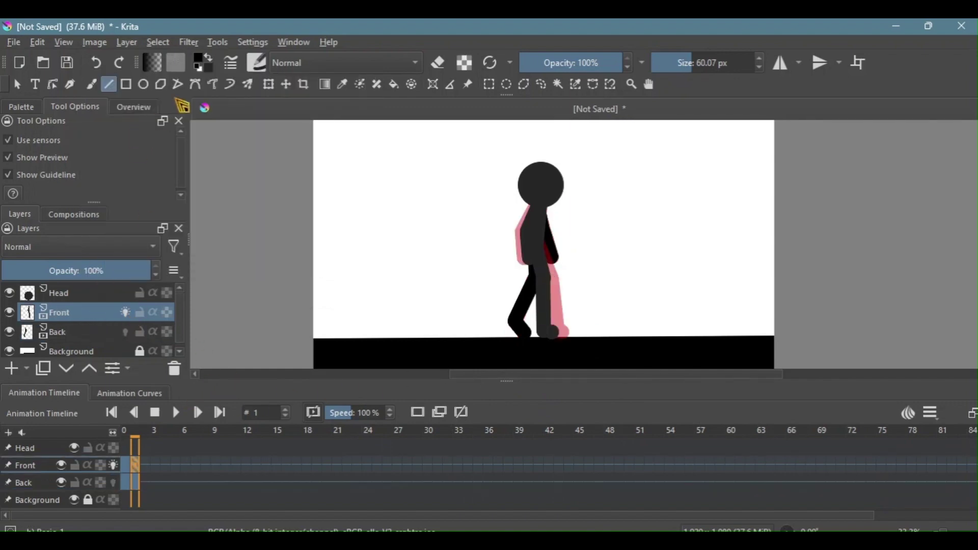
pyautogui.click(148, 465)
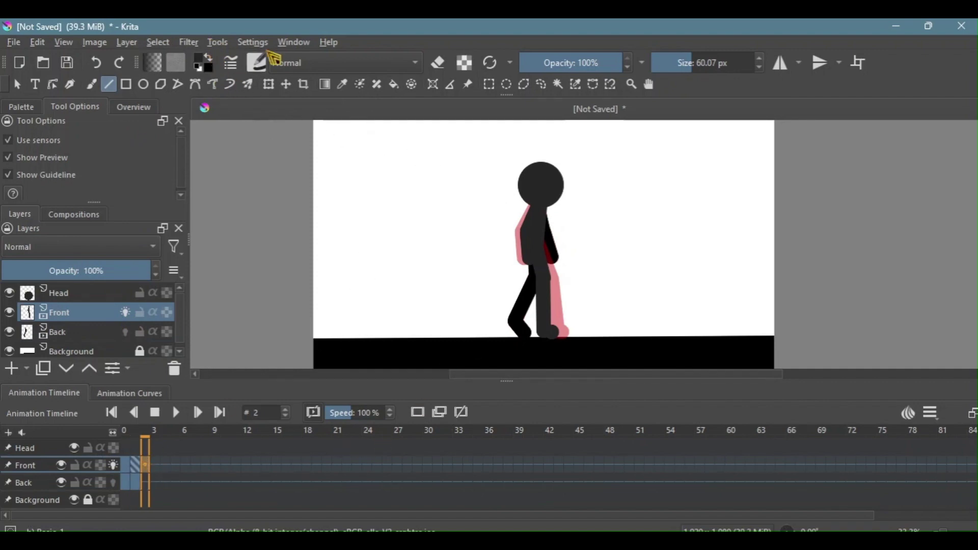
# Erase the torso, front arm and front leg from the Front layer at frame 2 with the freehand brush.
pyautogui.click(437, 62)
pyautogui.click(91, 84)
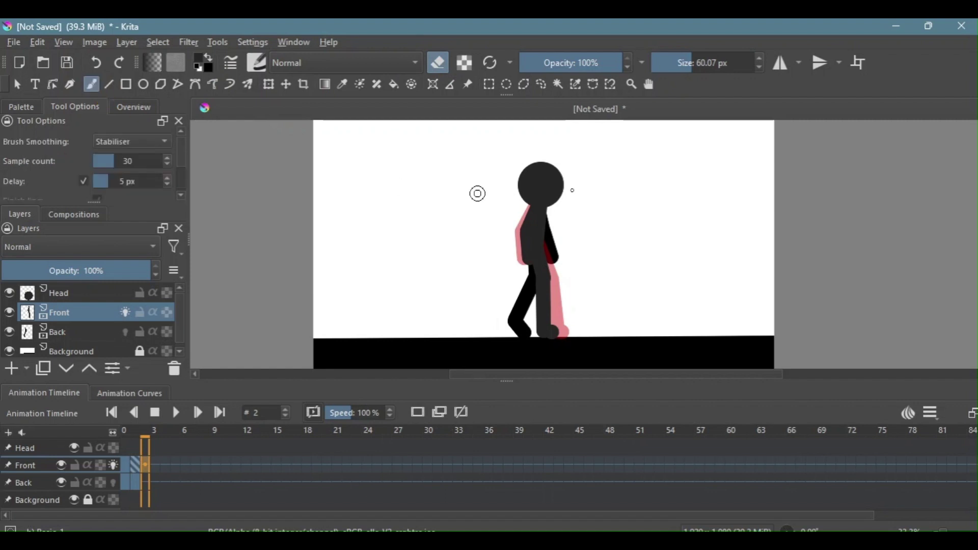
pyautogui.moveTo(561, 209)
pyautogui.mouseDown()
pyautogui.moveTo(539, 156)
pyautogui.moveTo(583, 184)
pyautogui.moveTo(518, 215)
pyautogui.moveTo(522, 269)
pyautogui.moveTo(537, 228)
pyautogui.moveTo(535, 294)
pyautogui.moveTo(554, 355)
pyautogui.moveTo(538, 338)
pyautogui.mouseUp()
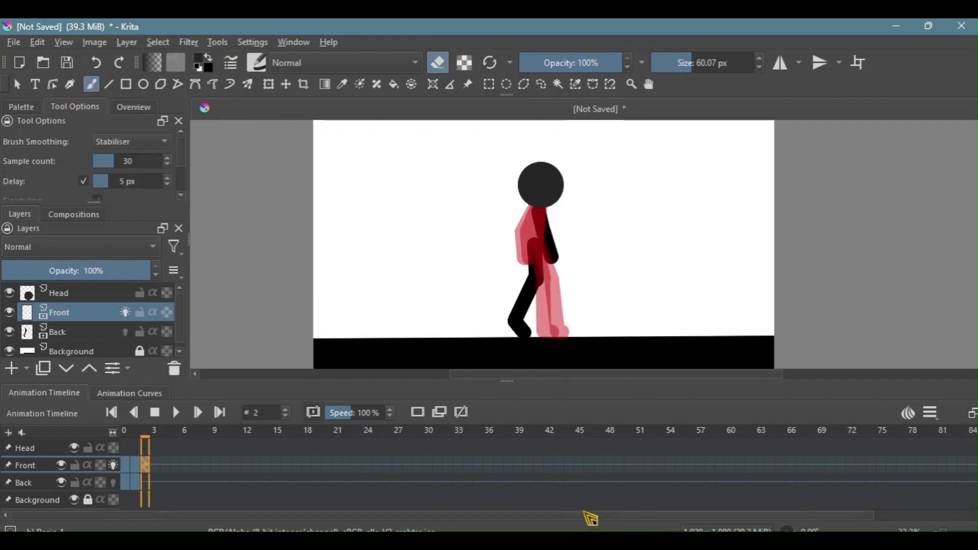
# Compare key positions 2 and 3 on slides 4 and 5 in Google Slides.
pyautogui.hotkey('alt', 'Tab')
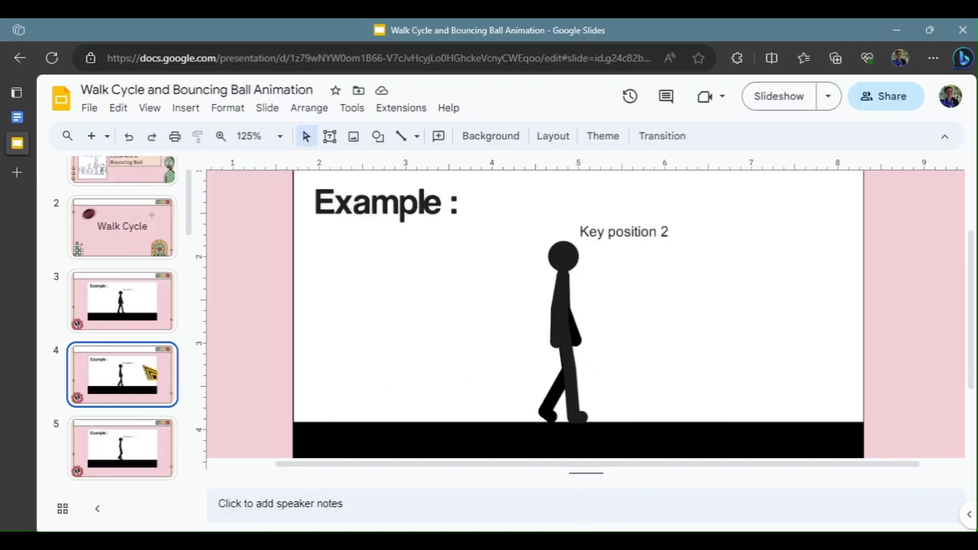
pyautogui.click(138, 456)
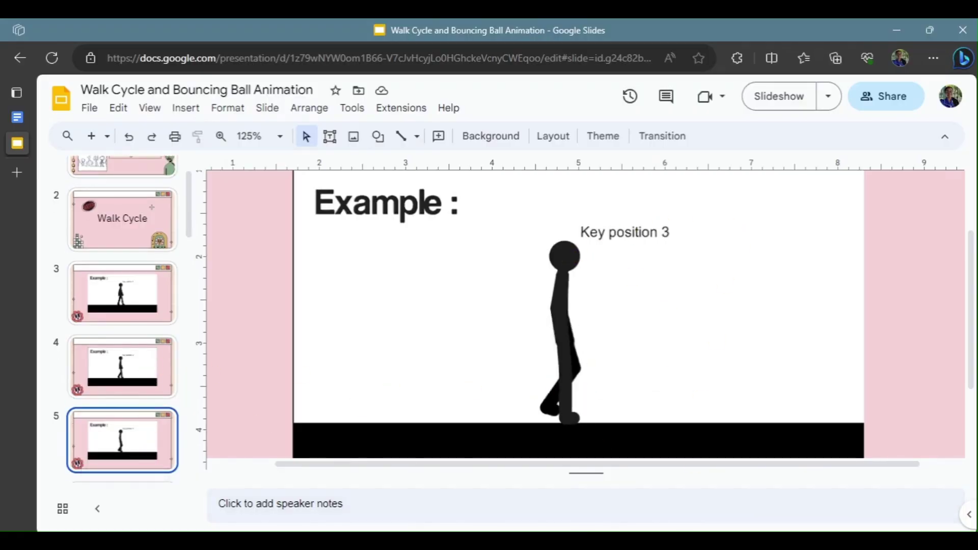
pyautogui.moveTo(690, 540)
pyautogui.click(136, 387)
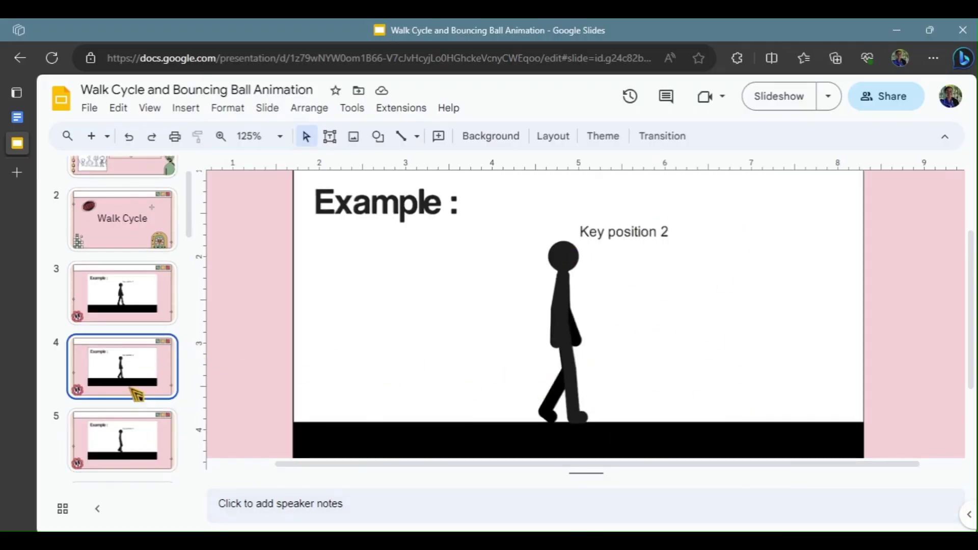
pyautogui.click(117, 441)
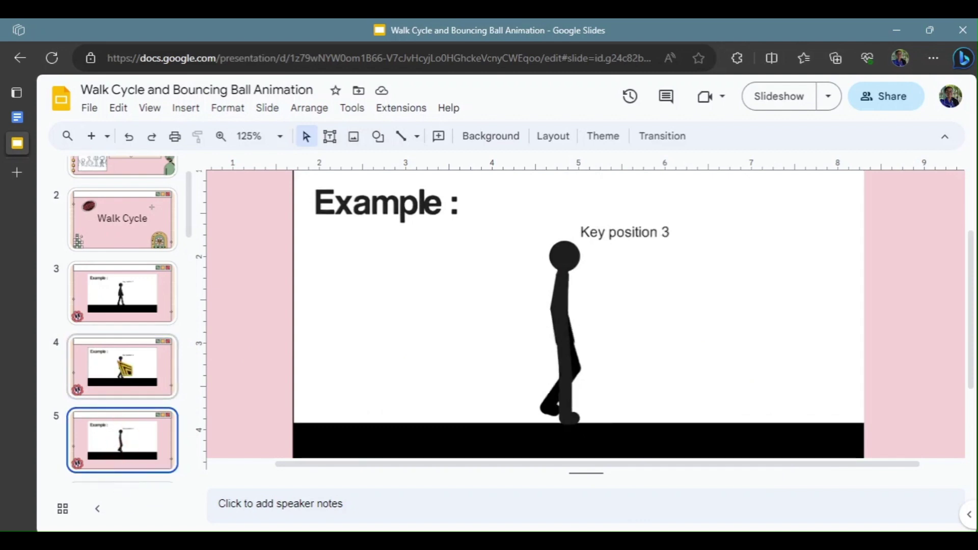
pyautogui.click(124, 368)
pyautogui.click(123, 446)
pyautogui.click(128, 377)
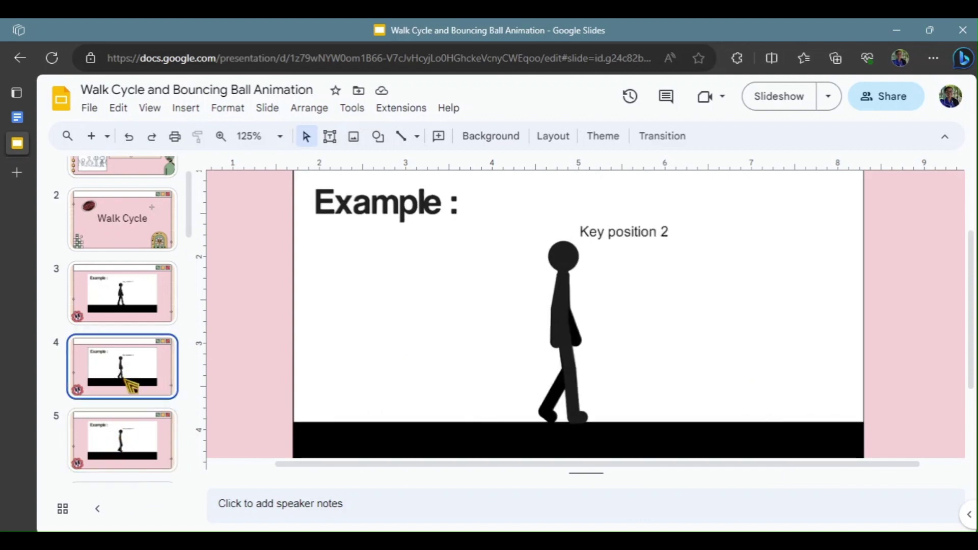
pyautogui.click(141, 425)
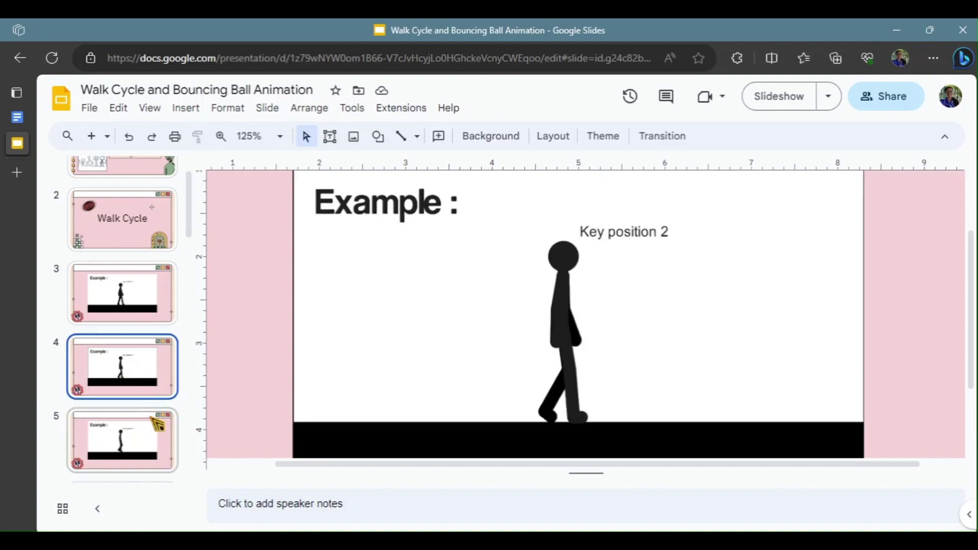
pyautogui.click(158, 425)
pyautogui.press('Up')
pyautogui.press('Down')
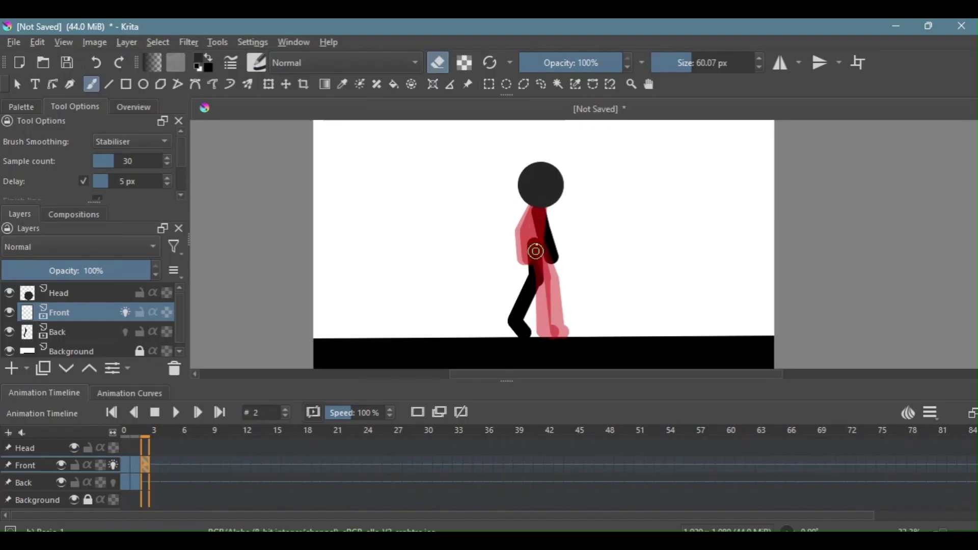
# Draw the torso in dark grey on the Front layer at frame 2 with the Line tool.
pyautogui.click(92, 59)
pyautogui.click(108, 84)
pyautogui.moveTo(543, 198); pyautogui.dragTo(550, 239)
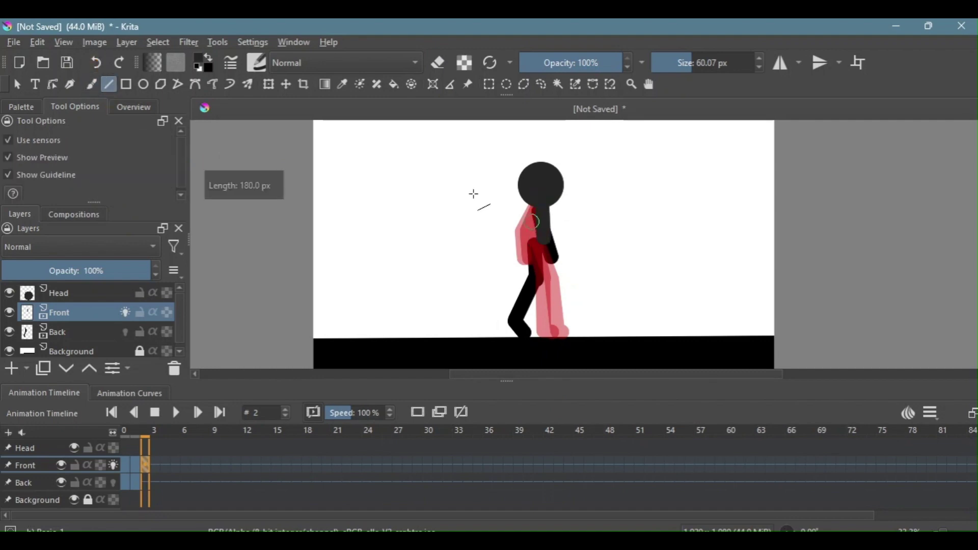
pyautogui.click(93, 65)
pyautogui.moveTo(543, 197); pyautogui.dragTo(542, 283)
pyautogui.scroll(3, 636, 280)
pyautogui.moveTo(449, 242); pyautogui.dragTo(652, 277)
pyautogui.hotkey('ctrl', 'z')
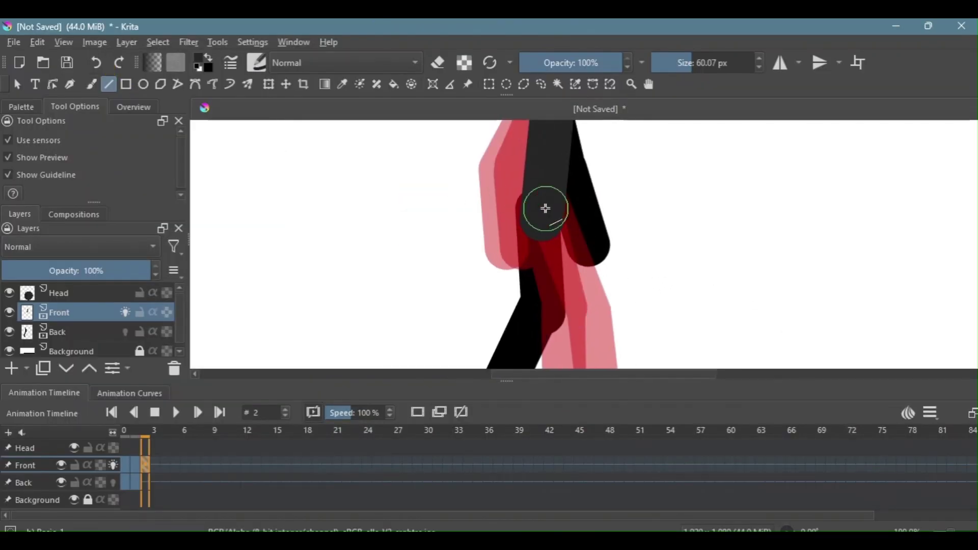
# Draw the straight front leg, foot and bent front arm on the Front layer at frame 2, checking key position 3 in Google Slides.
pyautogui.moveTo(541, 223); pyautogui.dragTo(554, 311)
pyautogui.moveTo(563, 332)
pyautogui.mouseDown()
pyautogui.moveTo(546, 173)
pyautogui.moveTo(533, 301)
pyautogui.moveTo(559, 313)
pyautogui.mouseUp()
pyautogui.hotkey('alt', 'Tab')
pyautogui.hotkey('alt', 'Tab')
pyautogui.moveTo(596, 155); pyautogui.dragTo(622, 266)
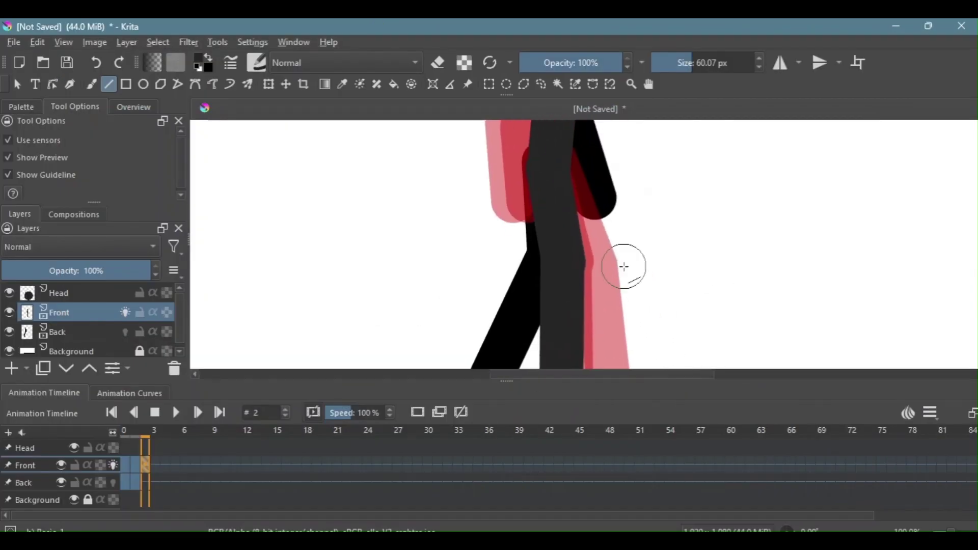
pyautogui.scroll(-1, 306, 148)
pyautogui.moveTo(527, 178); pyautogui.dragTo(613, 312)
pyautogui.hotkey('alt', 'Tab')
pyautogui.hotkey('alt', 'Tab')
pyautogui.moveTo(552, 195)
pyautogui.mouseDown()
pyautogui.moveTo(539, 266)
pyautogui.moveTo(552, 208)
pyautogui.mouseUp()
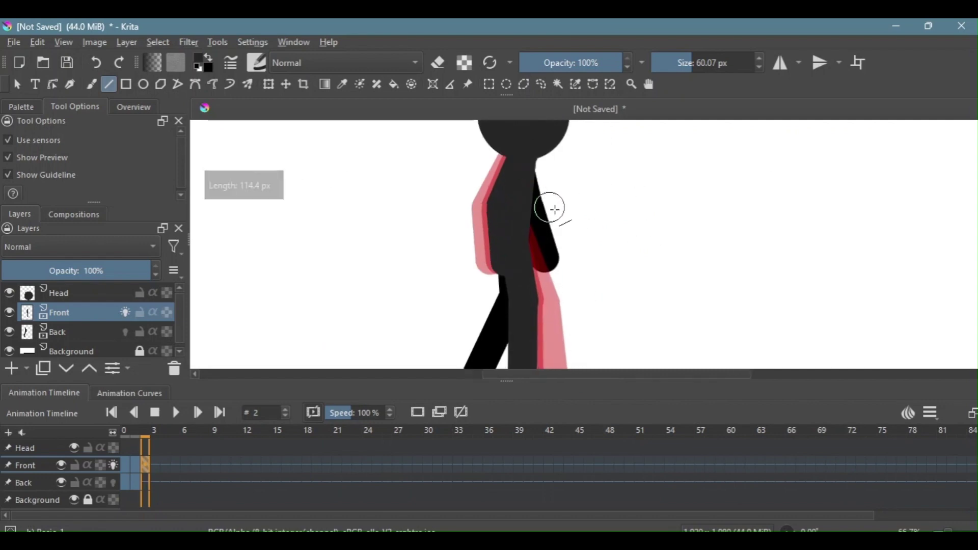
pyautogui.scroll(-2, 572, 306)
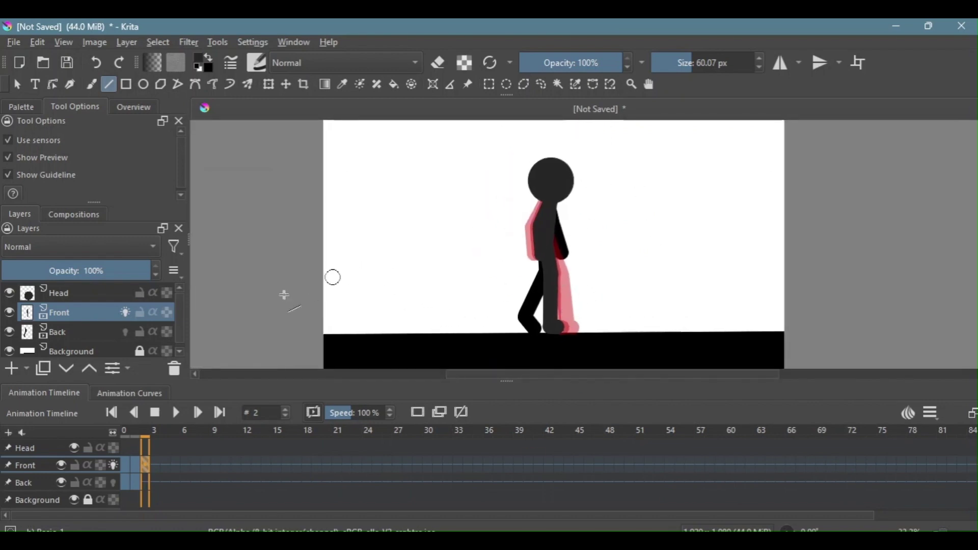
# Copy the Back layer's drawing into frame 2 with only its onion skins on, and erase the rear arm and leg there.
pyautogui.click(121, 332)
pyautogui.click(124, 312)
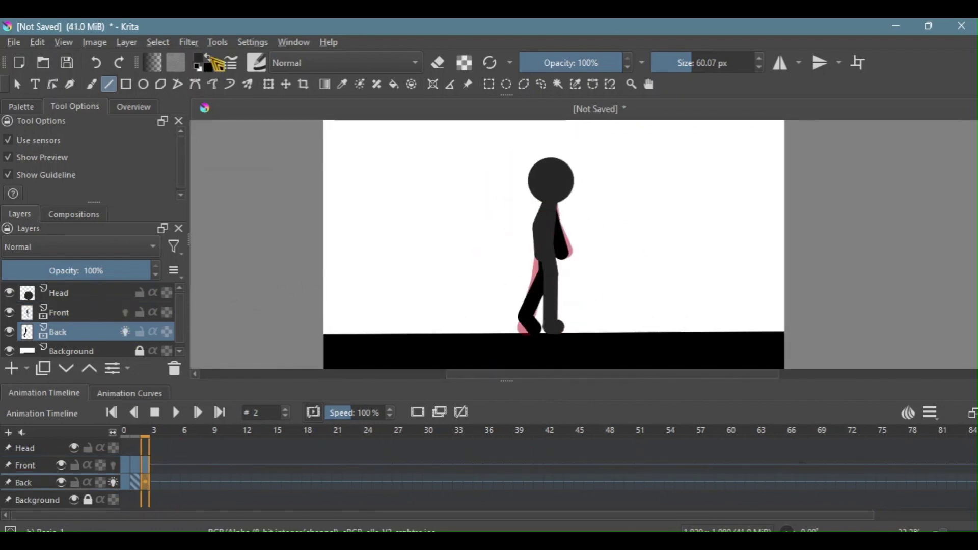
pyautogui.scroll(1, 612, 151)
pyautogui.press('b')
pyautogui.press('e')
pyautogui.moveTo(550, 273); pyautogui.dragTo(528, 288)
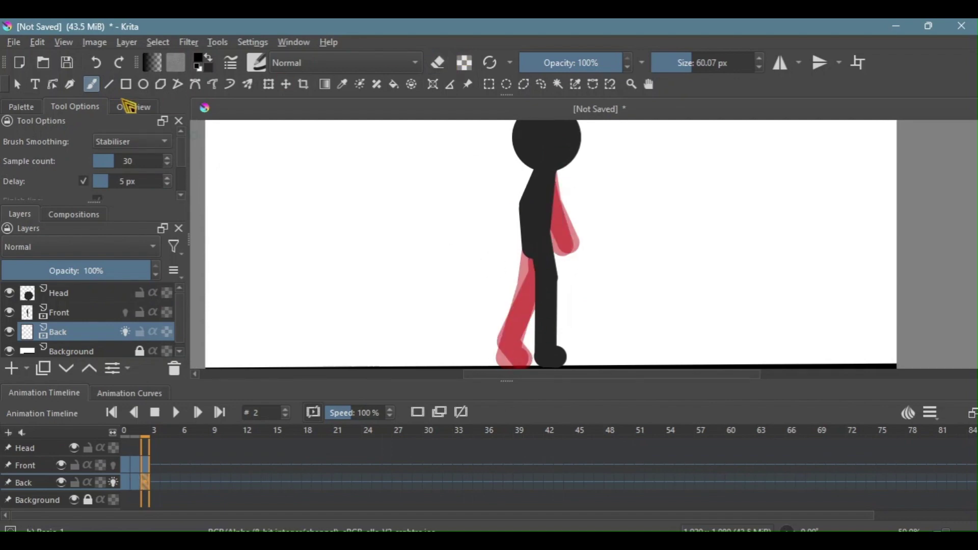
# Draw the rear arm and the lifted, bent rear leg with foot on the Back layer at frame 2, and turn off its onion skins.
pyautogui.press('v')
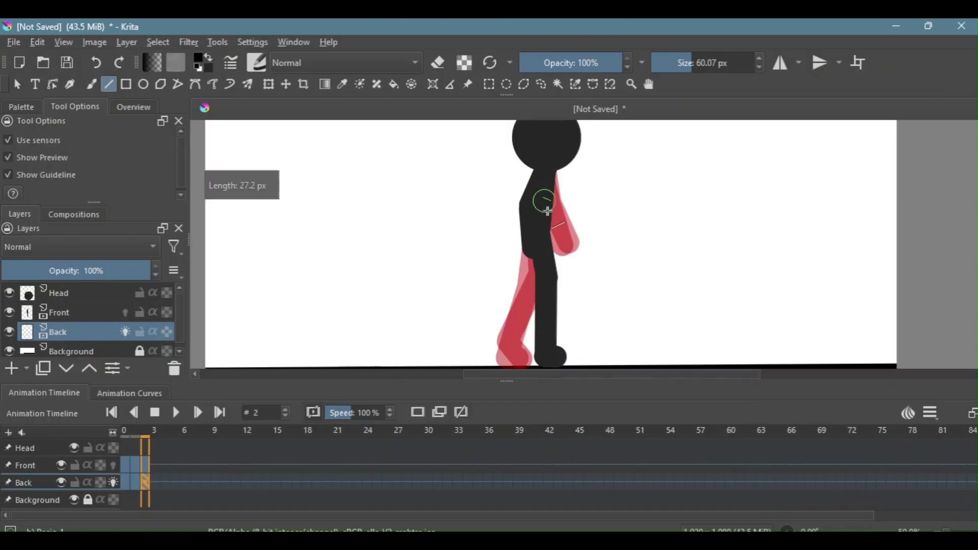
pyautogui.moveTo(541, 201)
pyautogui.mouseDown()
pyautogui.moveTo(567, 281)
pyautogui.moveTo(511, 323)
pyautogui.mouseUp()
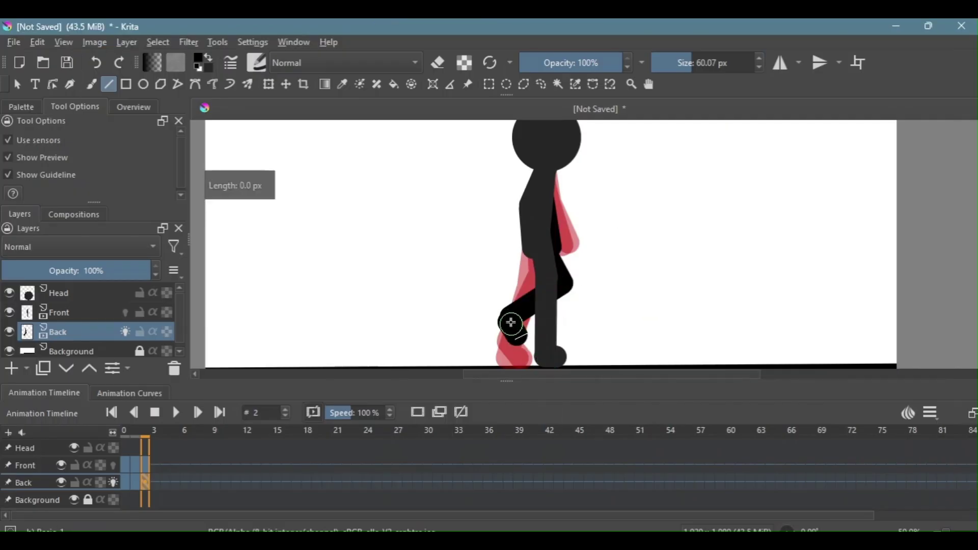
pyautogui.press('b')
pyautogui.press('v')
pyautogui.press('-')
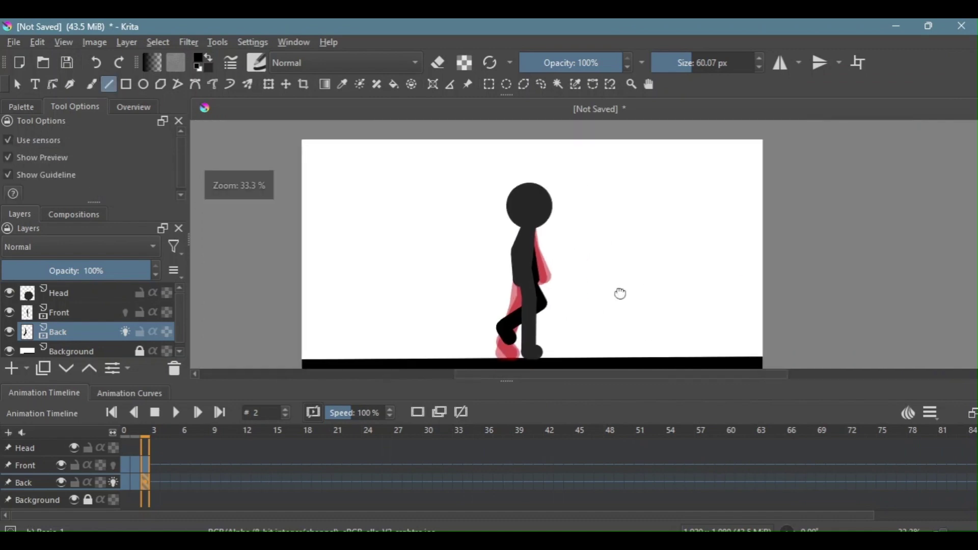
pyautogui.moveTo(534, 296); pyautogui.dragTo(553, 290)
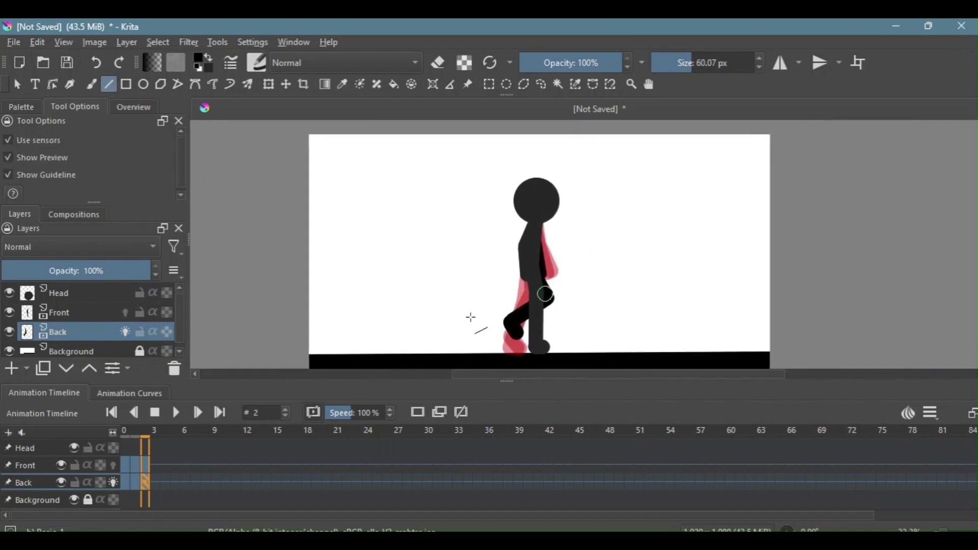
pyautogui.click(125, 333)
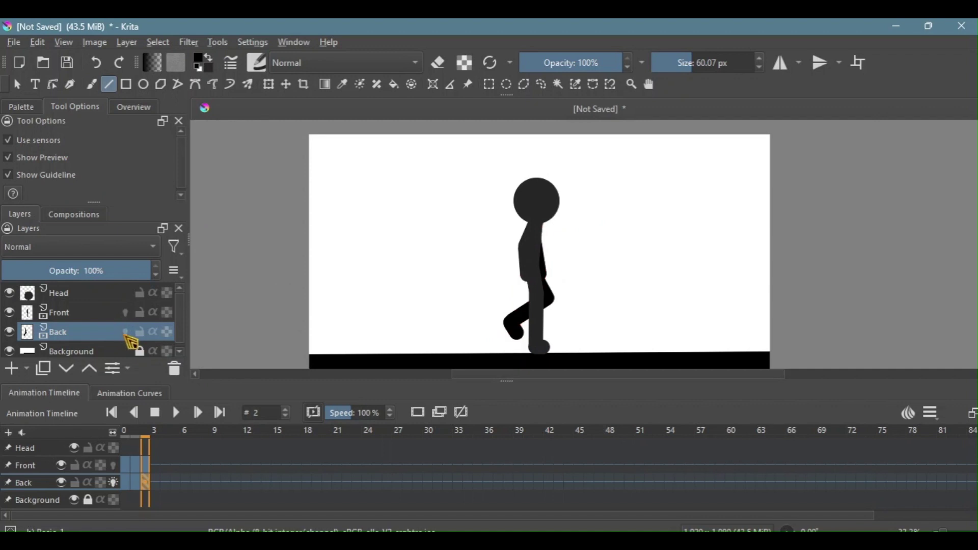
# Step back and forth through frames 0 to 2 to examine the walking motion.
pyautogui.click(126, 466)
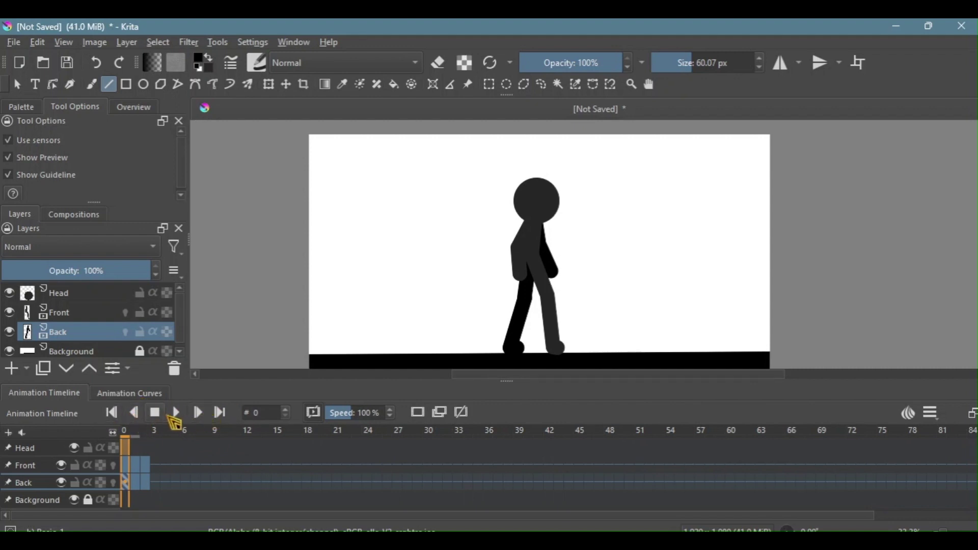
pyautogui.click(197, 419)
pyautogui.click(197, 419)
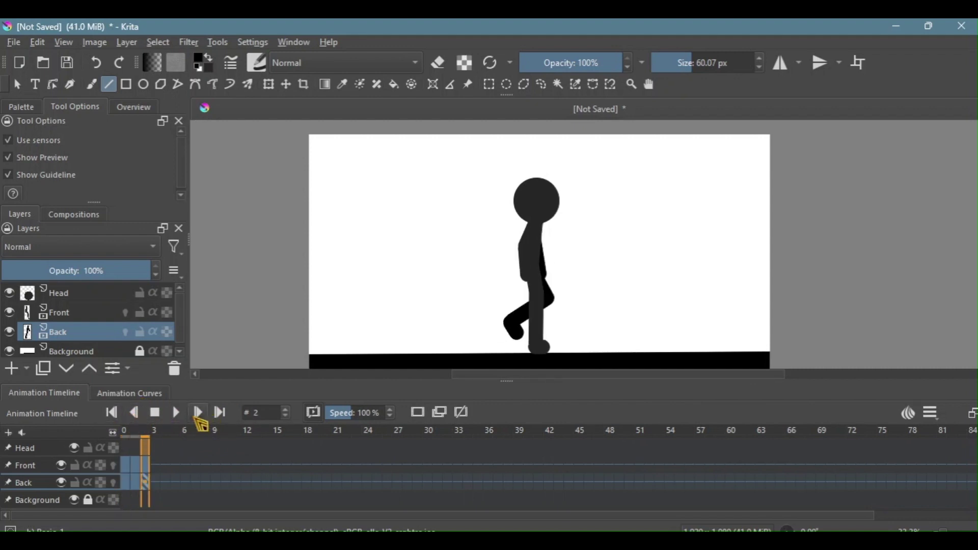
pyautogui.click(132, 416)
pyautogui.click(134, 416)
pyautogui.click(198, 421)
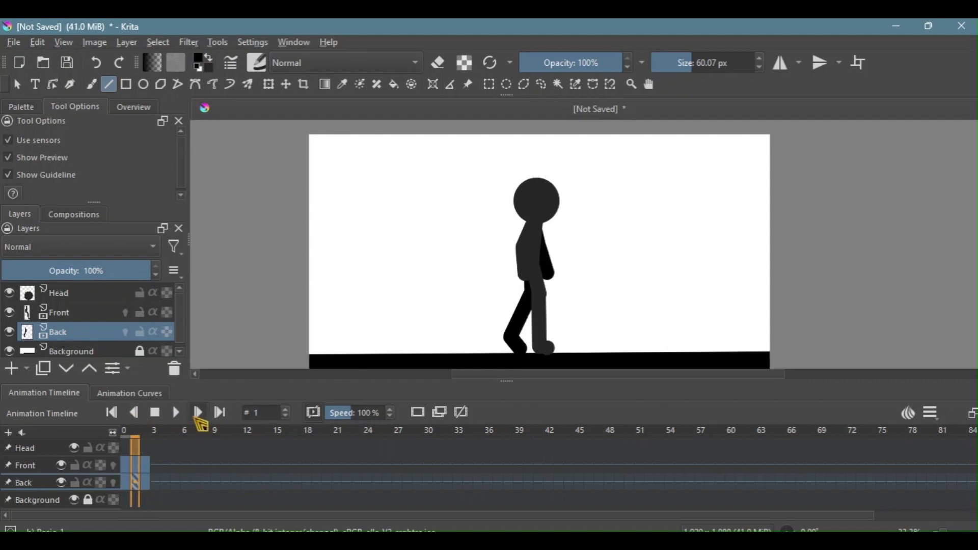
pyautogui.click(198, 420)
pyautogui.click(129, 419)
pyautogui.click(130, 419)
pyautogui.click(204, 418)
pyautogui.click(204, 418)
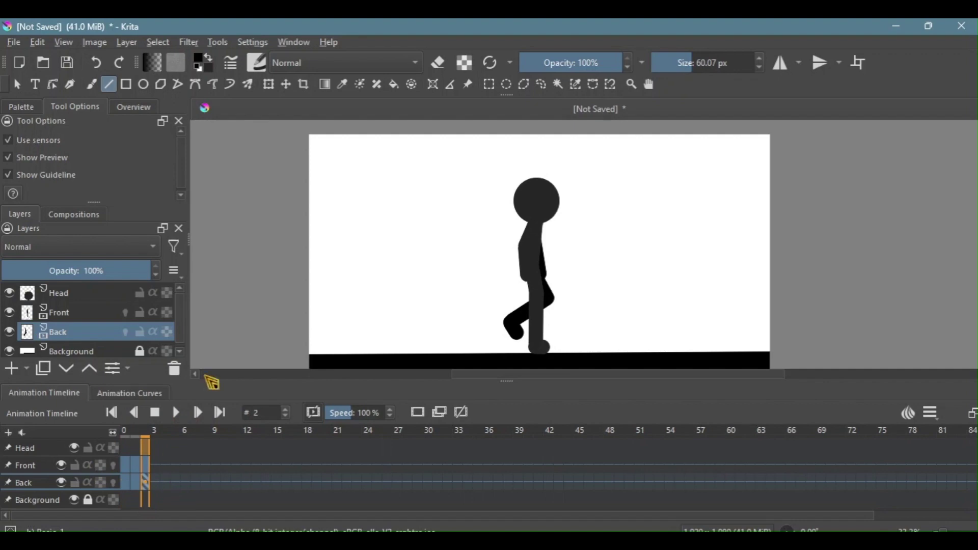
# Add a Front layer keyframe at frame 3 with onion skins on, check the next key position in Google Slides, and erase the copied figure.
pyautogui.click(92, 317)
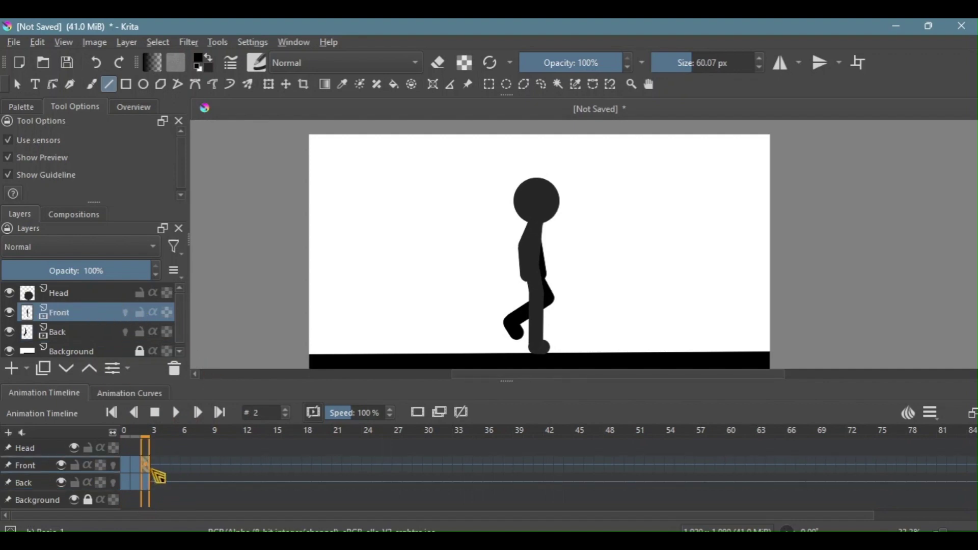
pyautogui.click(125, 312)
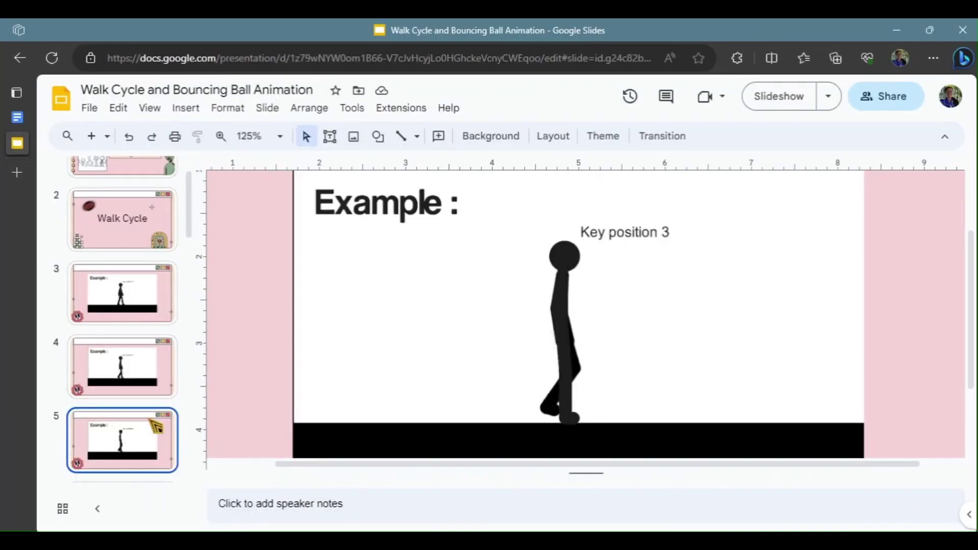
pyautogui.press('Down')
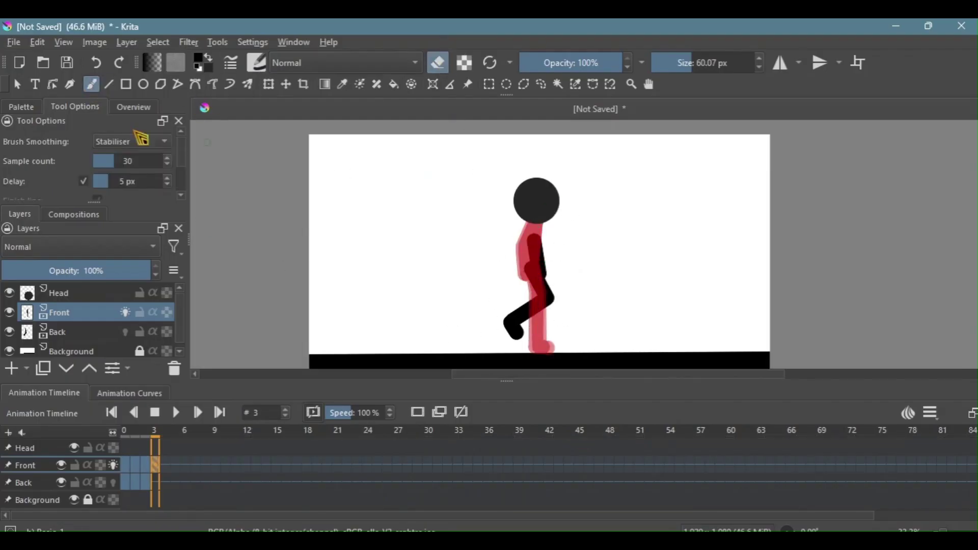
# Draw the upright torso and the backward-slanting front leg with its foot on the Front layer at frame 3.
pyautogui.press('v')
pyautogui.press('e')
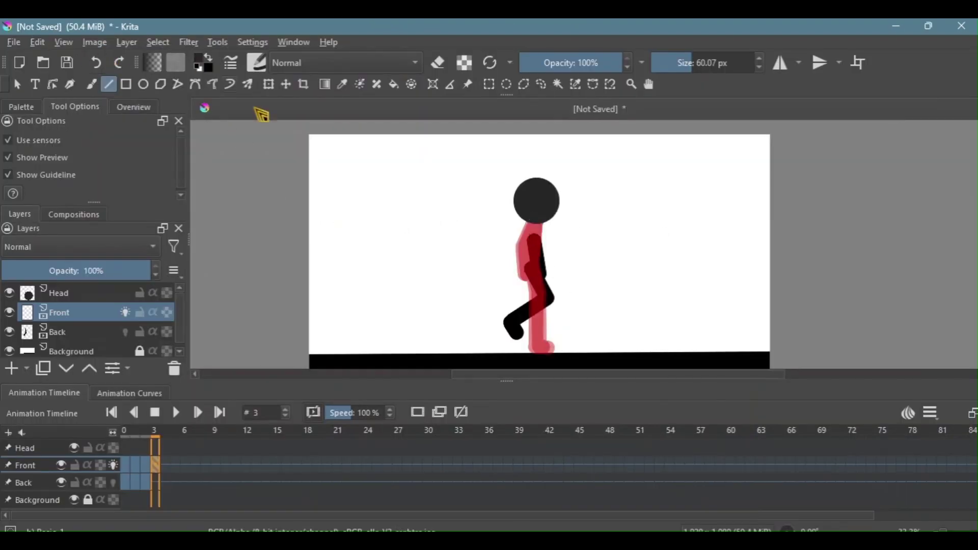
pyautogui.scroll(2, 591, 221)
pyautogui.moveTo(591, 222); pyautogui.dragTo(637, 190)
pyautogui.moveTo(502, 182); pyautogui.dragTo(501, 274)
pyautogui.moveTo(563, 291); pyautogui.dragTo(608, 209)
pyautogui.scroll(-1, 608, 205)
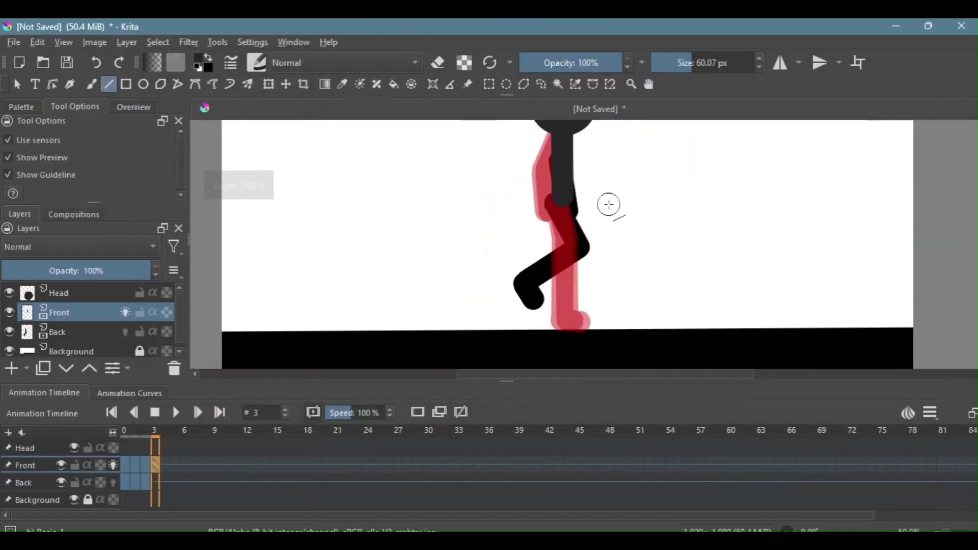
pyautogui.moveTo(555, 143)
pyautogui.mouseDown()
pyautogui.moveTo(543, 244)
pyautogui.moveTo(515, 354)
pyautogui.moveTo(524, 339)
pyautogui.moveTo(527, 349)
pyautogui.mouseUp()
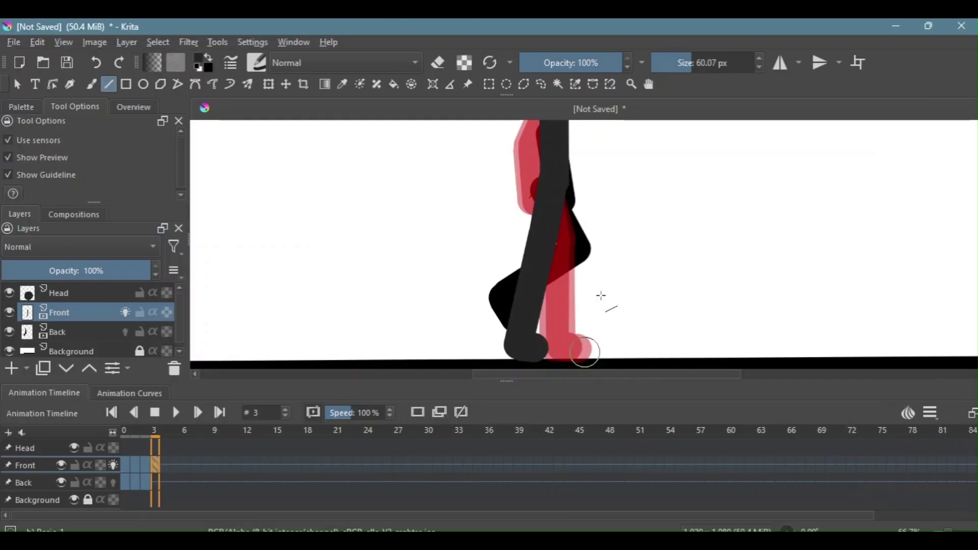
pyautogui.moveTo(601, 295); pyautogui.dragTo(595, 262)
pyautogui.click(100, 66)
pyautogui.moveTo(509, 316); pyautogui.dragTo(526, 310)
pyautogui.moveTo(564, 337); pyautogui.dragTo(553, 395)
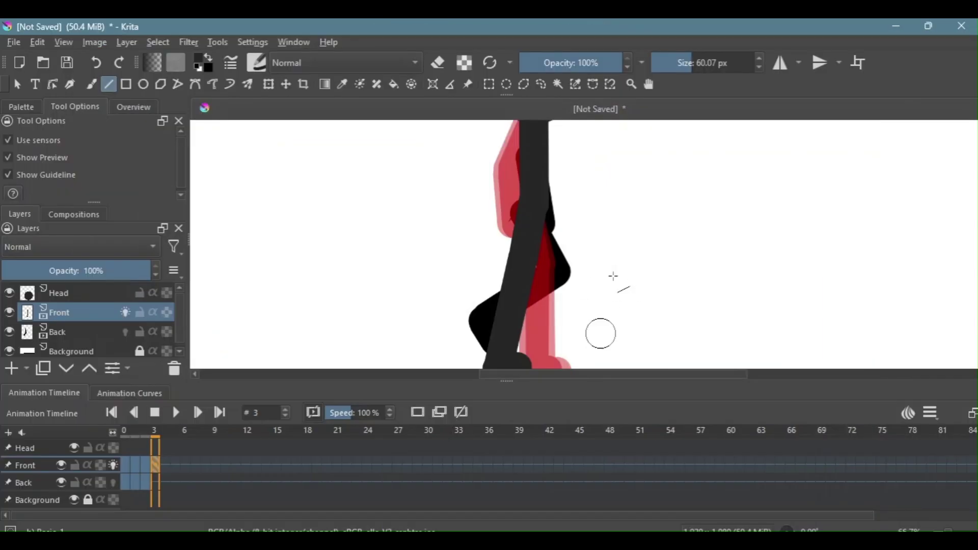
# Draw the front arm swung slightly forward on the Front layer at frame 3.
pyautogui.press('-')
pyautogui.moveTo(515, 192); pyautogui.dragTo(541, 277)
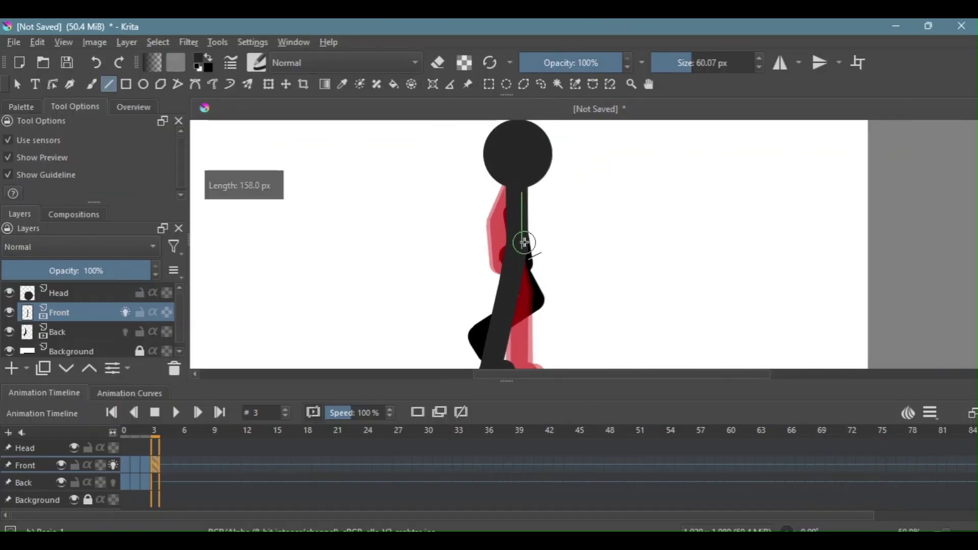
pyautogui.press('-')
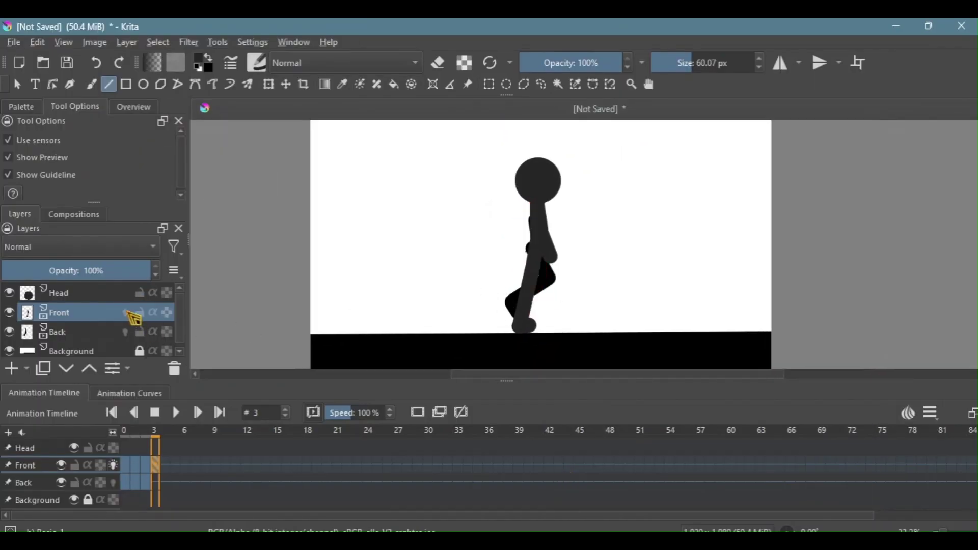
# Switch the onion skins from the Front to the Back layer and erase the Back layer's copied drawing at frame 3.
pyautogui.click(109, 332)
pyautogui.hscroll(1, 561, 228)
pyautogui.press('b')
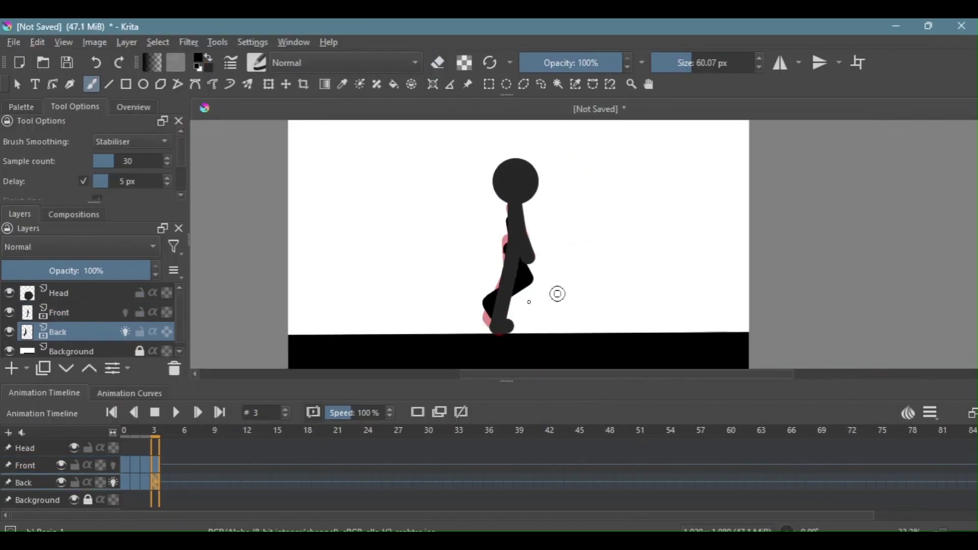
# Draw the bent rear arm and the forward-stepping rear leg with its raised foot on the Back layer at frame 3.
pyautogui.press('v')
pyautogui.press('+')
pyautogui.press('+')
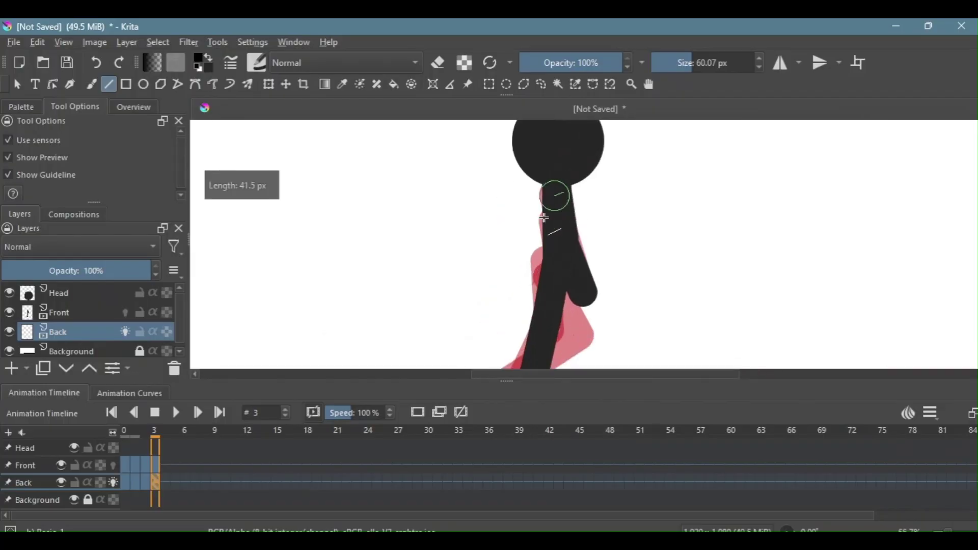
pyautogui.hotkey('ctrl', 'z')
pyautogui.moveTo(534, 221); pyautogui.dragTo(537, 271)
pyautogui.scroll(-1, 537, 271)
pyautogui.moveTo(503, 209); pyautogui.dragTo(550, 331)
pyautogui.click(96, 63)
pyautogui.click(97, 63)
pyautogui.moveTo(528, 265); pyautogui.dragTo(542, 325)
pyautogui.moveTo(542, 324); pyautogui.dragTo(558, 319)
pyautogui.scroll(-1, 646, 270)
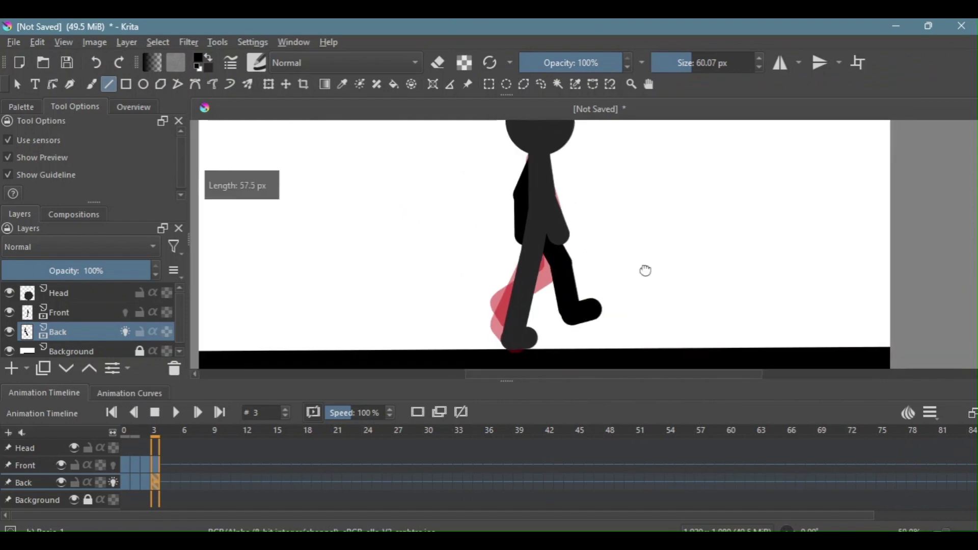
# Compare frame 3 with the previous frame and touch up the rear leg's knee on the Back layer.
pyautogui.click(133, 412)
pyautogui.click(198, 413)
pyautogui.scroll(1, 578, 280)
pyautogui.moveTo(529, 184)
pyautogui.mouseDown()
pyautogui.moveTo(545, 212)
pyautogui.moveTo(559, 213)
pyautogui.mouseUp()
pyautogui.moveTo(559, 214); pyautogui.dragTo(563, 305)
pyautogui.scroll(3, 731, 295)
pyautogui.press('b')
pyautogui.press('e')
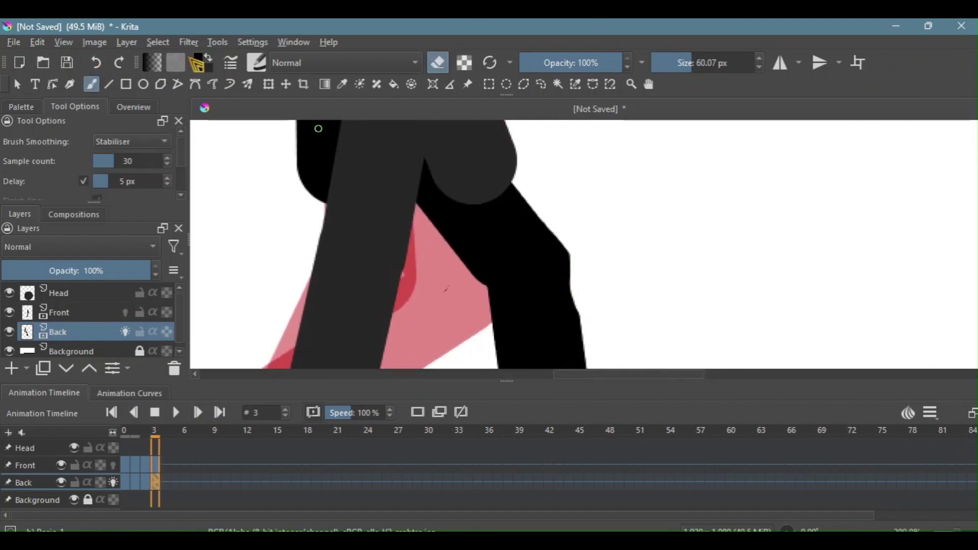
pyautogui.scroll(2, 324, 124)
pyautogui.scroll(-2, 633, 229)
pyautogui.scroll(-3, 638, 235)
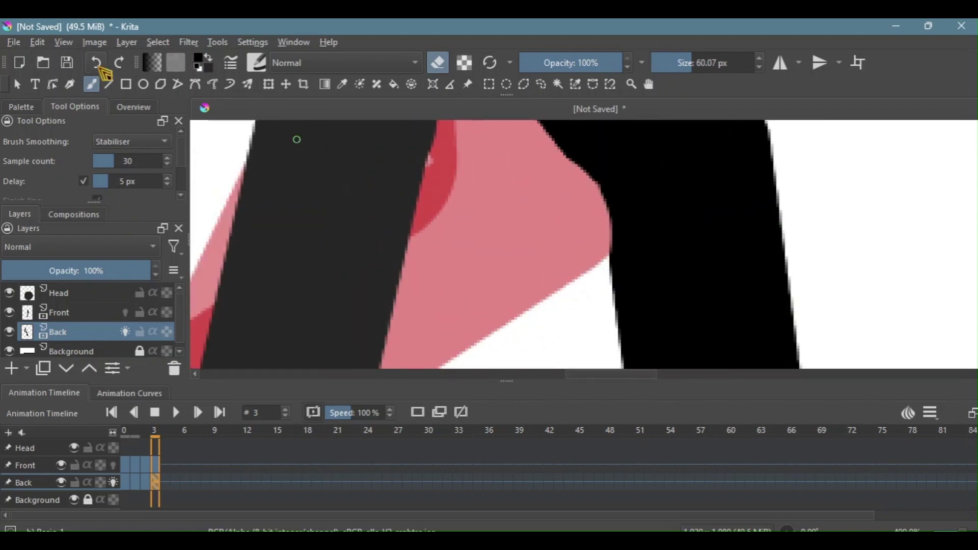
pyautogui.scroll(-2, 638, 232)
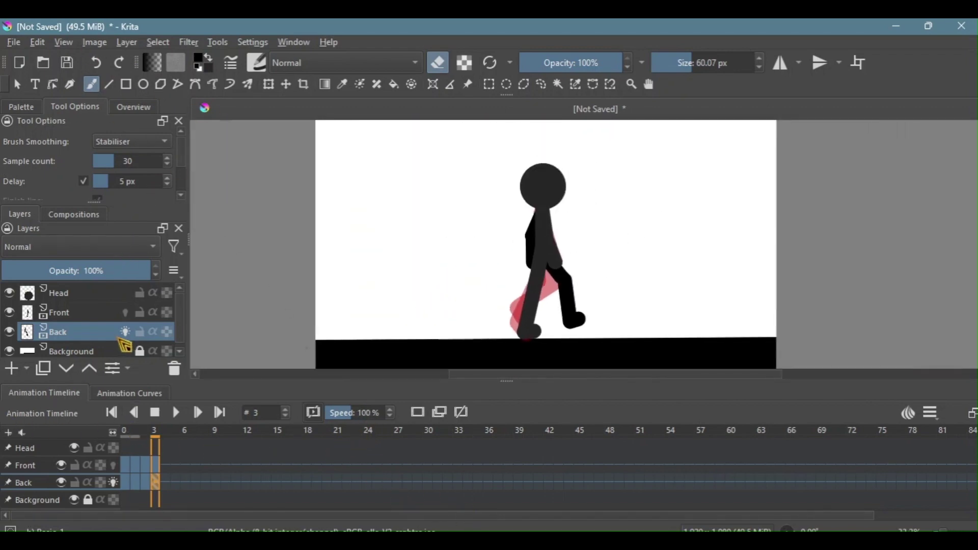
# Switch the onion skins from the Back to the Front layer, select the Front layer and move to frame 4.
pyautogui.click(125, 313)
pyautogui.click(85, 313)
pyautogui.press('Right')
pyautogui.click(441, 59)
pyautogui.press('x')
pyautogui.scroll(-1, 556, 209)
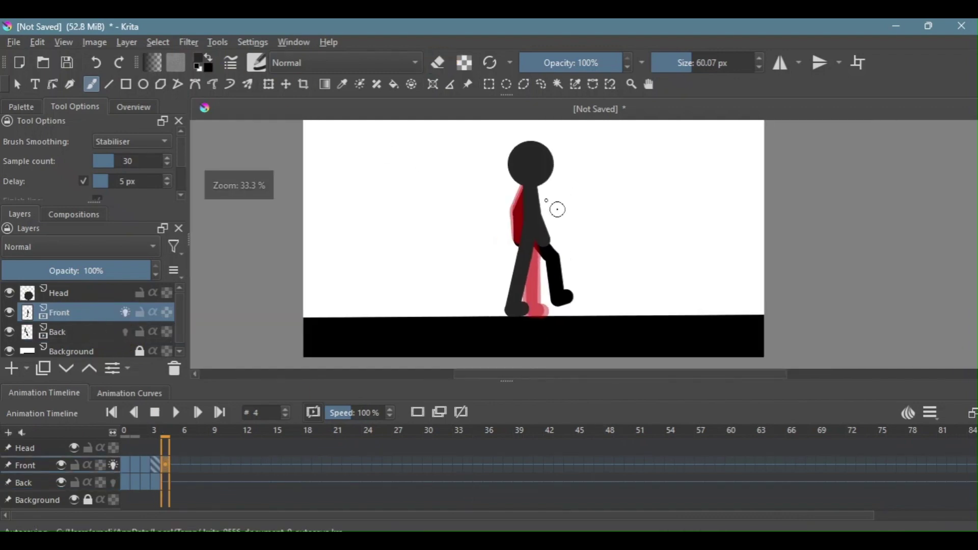
# Erase the copied torso, arm and leg from the Front layer at frame 4, leaving frame 3 intact.
pyautogui.press('e')
pyautogui.moveTo(519, 302); pyautogui.dragTo(541, 161)
pyautogui.scroll(1, 526, 234)
pyautogui.press('Left')
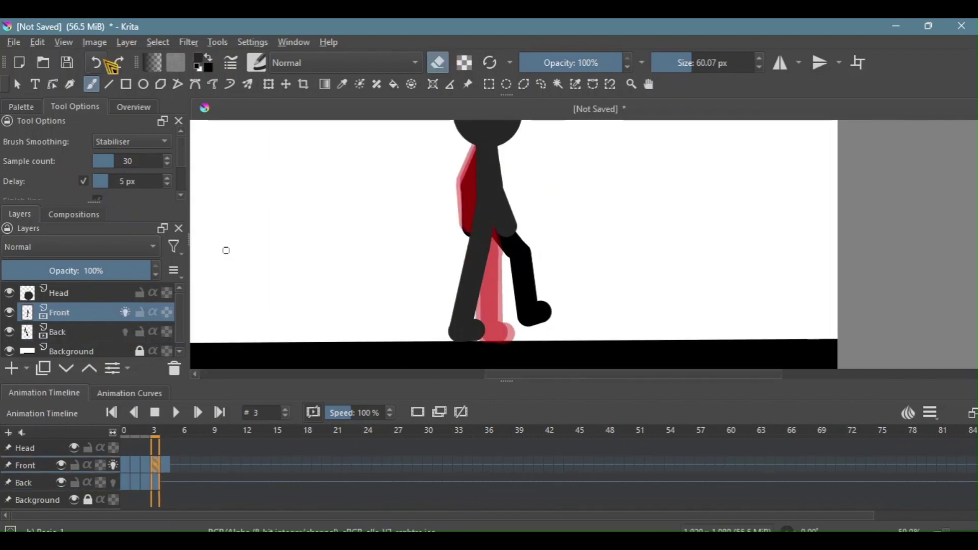
pyautogui.click(96, 65)
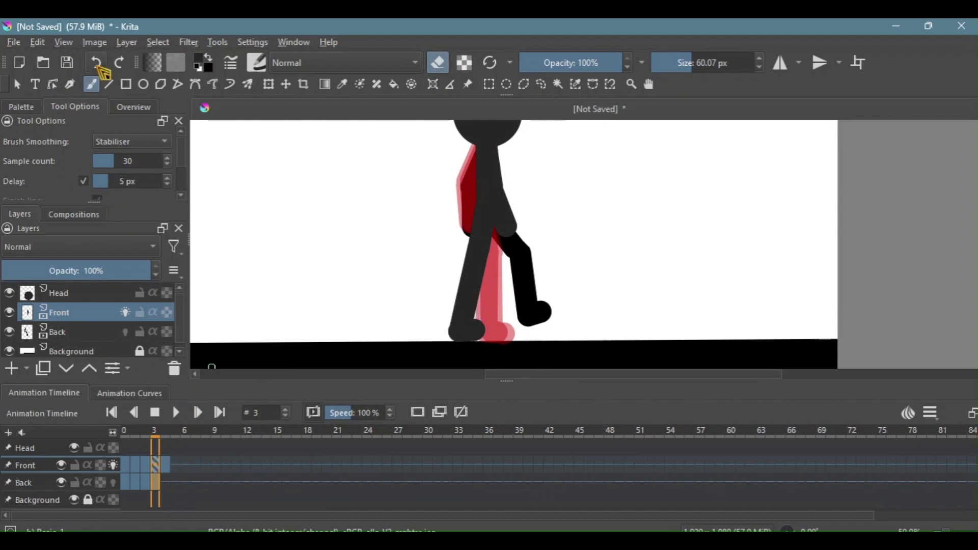
pyautogui.click(70, 334)
pyautogui.click(472, 321)
pyautogui.press('Right')
pyautogui.click(78, 320)
pyautogui.scroll(-1, 515, 227)
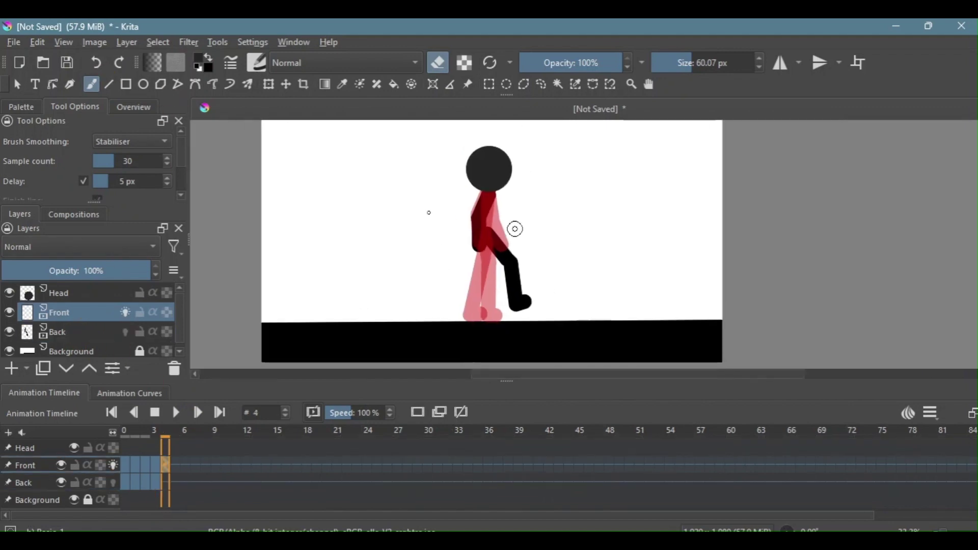
# Draw the torso and the forward-swung front arm on the Front layer at frame 4, checking Key position 5 in Google Slides.
pyautogui.press('v')
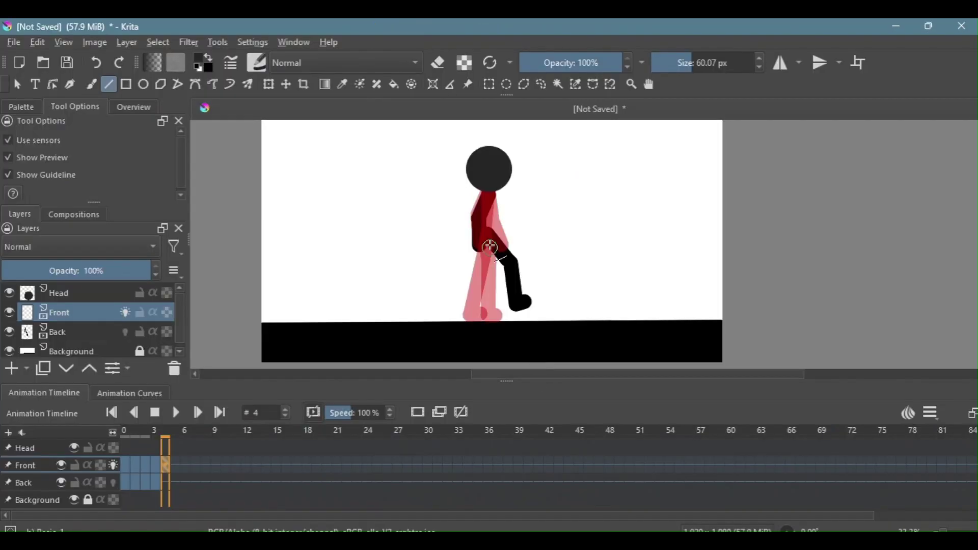
pyautogui.scroll(2, 486, 229)
pyautogui.moveTo(505, 176)
pyautogui.mouseDown()
pyautogui.moveTo(500, 264)
pyautogui.moveTo(514, 240)
pyautogui.mouseUp()
pyautogui.moveTo(514, 240); pyautogui.dragTo(549, 288)
pyautogui.click(96, 63)
pyautogui.click(96, 63)
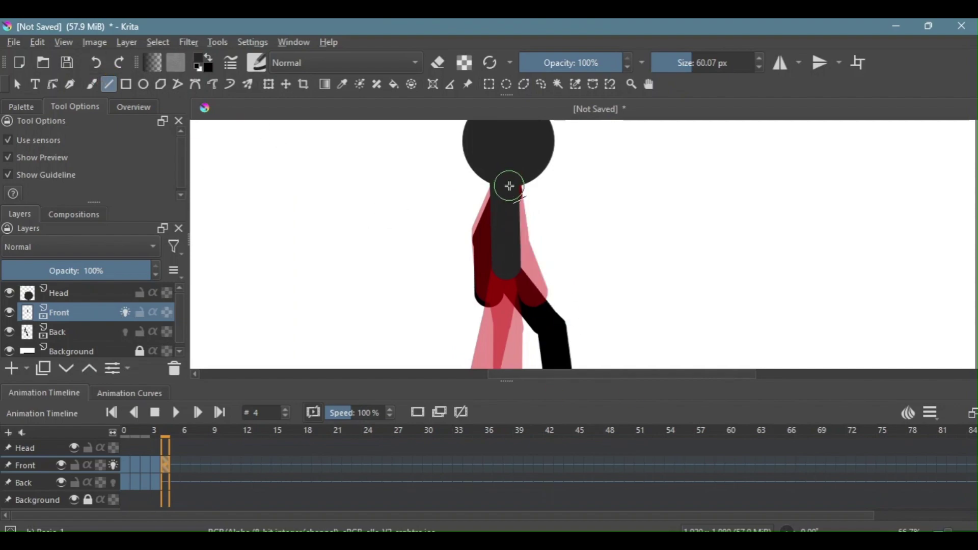
pyautogui.moveTo(508, 186); pyautogui.dragTo(533, 243)
pyautogui.moveTo(533, 243); pyautogui.dragTo(555, 292)
pyautogui.click(96, 64)
pyautogui.hotkey('alt', 'Tab')
pyautogui.hotkey('alt', 'Tab')
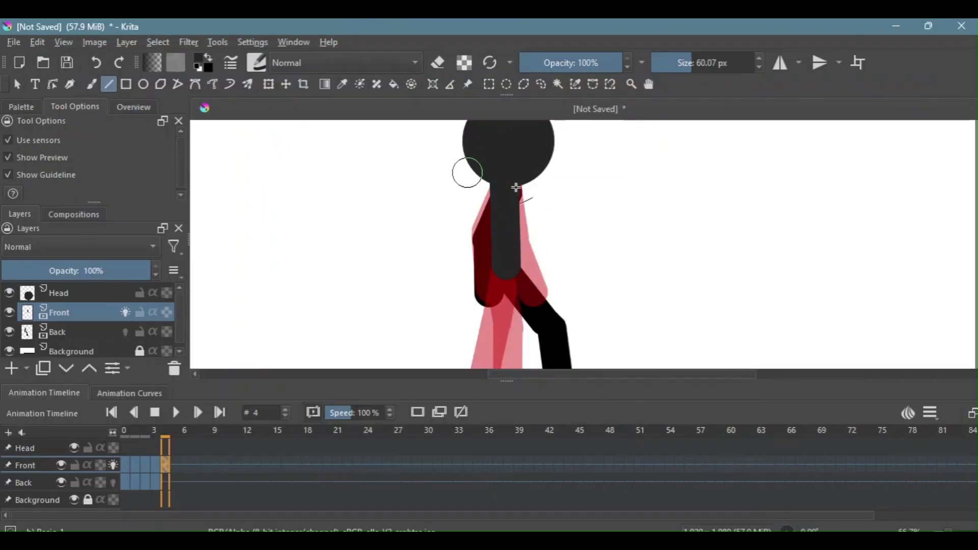
pyautogui.moveTo(514, 235); pyautogui.dragTo(549, 285)
pyautogui.hotkey('alt', 'Tab')
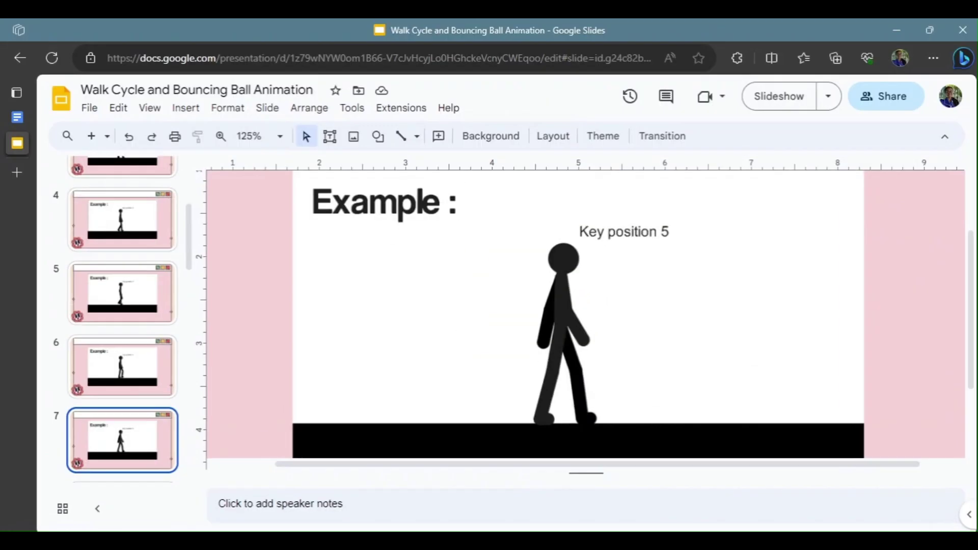
pyautogui.hotkey('alt', 'Tab')
# Draw the front leg angled backward with its foot on the ground on the Front layer at frame 4.
pyautogui.scroll(-1, 548, 285)
pyautogui.moveTo(573, 191)
pyautogui.mouseDown()
pyautogui.moveTo(555, 235)
pyautogui.moveTo(564, 246)
pyautogui.mouseUp()
pyautogui.moveTo(564, 246)
pyautogui.mouseDown()
pyautogui.moveTo(532, 314)
pyautogui.moveTo(548, 318)
pyautogui.moveTo(511, 349)
pyautogui.mouseUp()
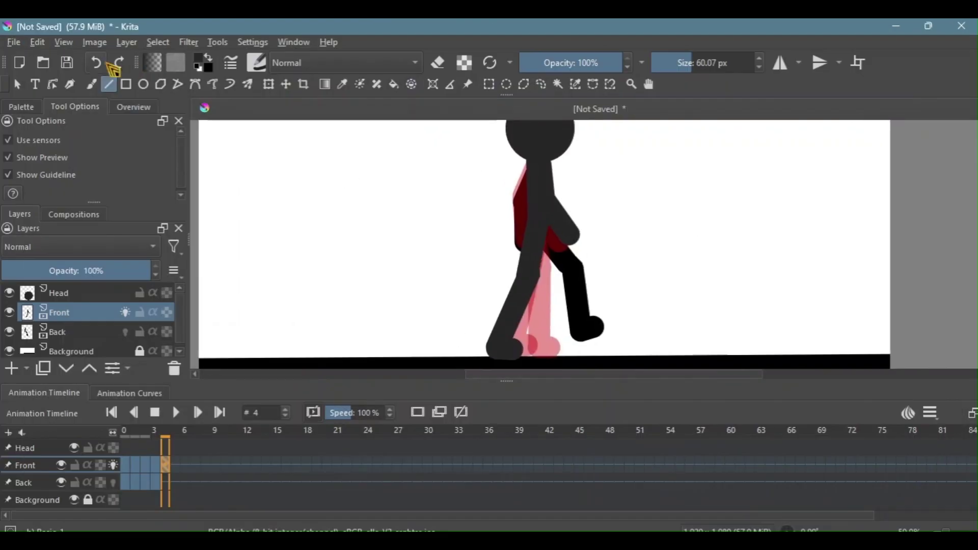
pyautogui.click(104, 64)
pyautogui.click(104, 63)
pyautogui.moveTo(528, 277); pyautogui.dragTo(502, 346)
pyautogui.moveTo(503, 348); pyautogui.dragTo(518, 347)
pyautogui.click(99, 63)
# Undo the front leg's lower part at frame 4 and redraw it straighter with its foot.
pyautogui.scroll(1, 668, 227)
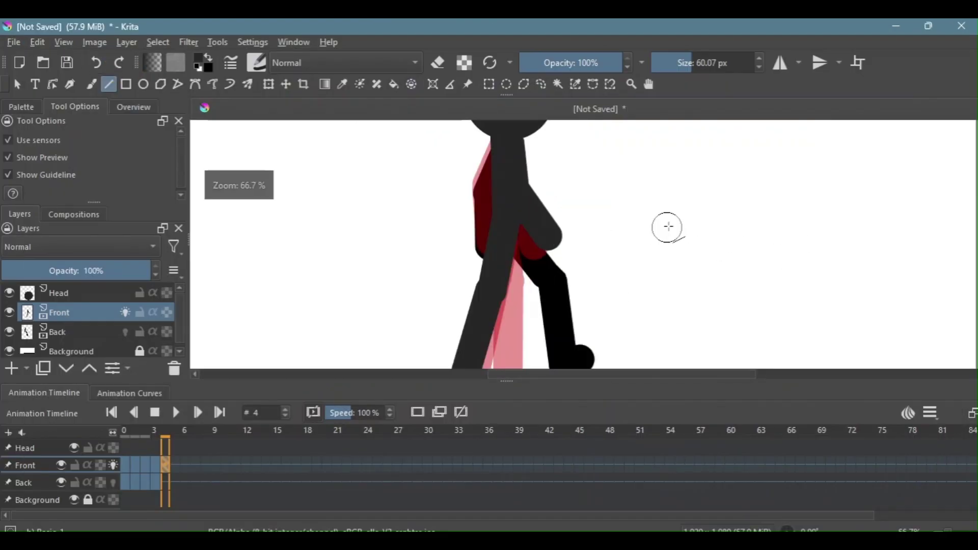
pyautogui.moveTo(668, 227); pyautogui.dragTo(777, 199)
pyautogui.doubleClick(99, 64)
pyautogui.moveTo(601, 255); pyautogui.dragTo(593, 346)
pyautogui.scroll(-1, 721, 257)
pyautogui.moveTo(721, 257)
pyautogui.mouseDown()
pyautogui.moveTo(645, 279)
pyautogui.moveTo(603, 269)
pyautogui.mouseUp()
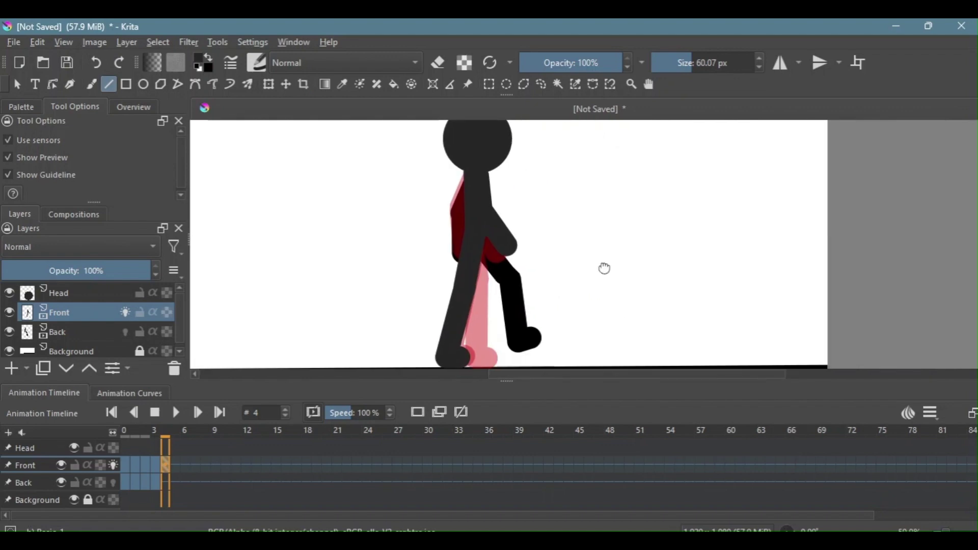
pyautogui.scroll(-1, 617, 263)
# Switch the onion skins to the Back layer, erase its copied arm and leg at frame 4, and return to the Line tool.
pyautogui.click(92, 335)
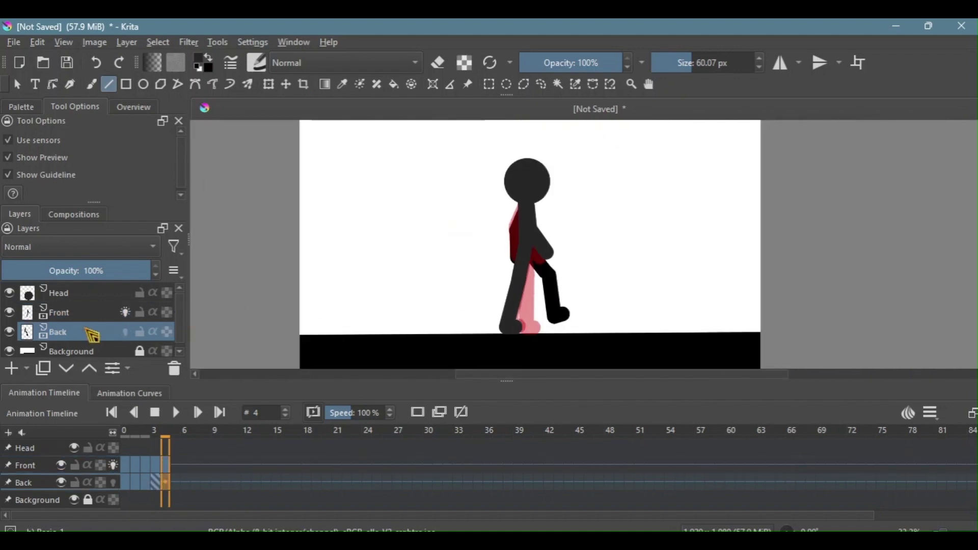
pyautogui.click(125, 312)
pyautogui.click(125, 332)
pyautogui.click(208, 58)
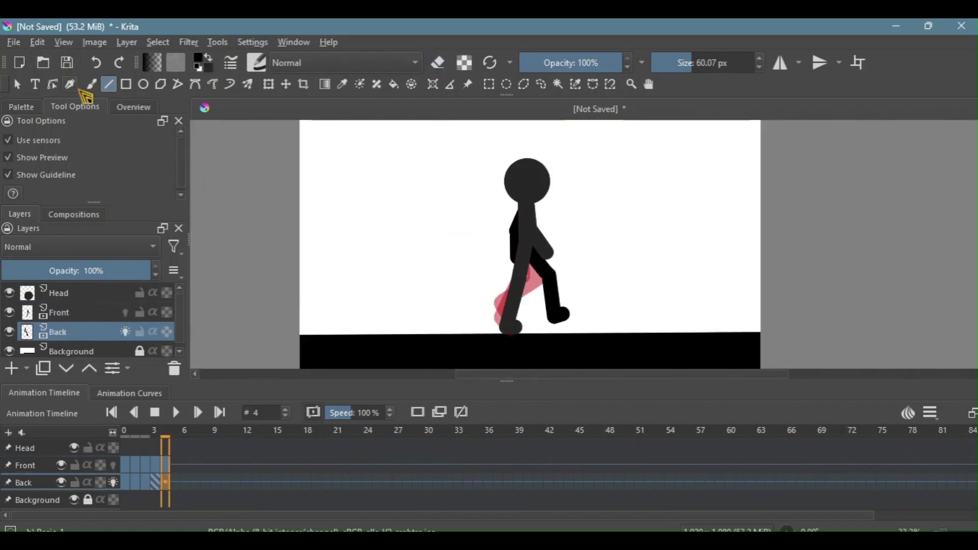
pyautogui.click(92, 84)
pyautogui.moveTo(571, 237); pyautogui.dragTo(544, 322)
pyautogui.click(97, 62)
pyautogui.click(438, 63)
pyautogui.moveTo(549, 275); pyautogui.dragTo(518, 220)
pyautogui.moveTo(562, 311); pyautogui.dragTo(555, 332)
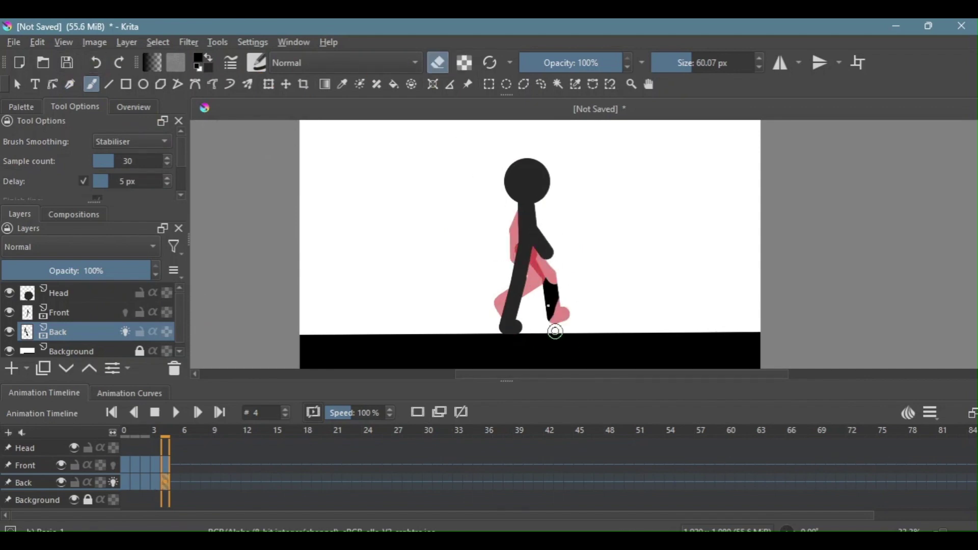
pyautogui.click(438, 62)
pyautogui.click(109, 84)
pyautogui.moveTo(534, 234); pyautogui.dragTo(519, 218)
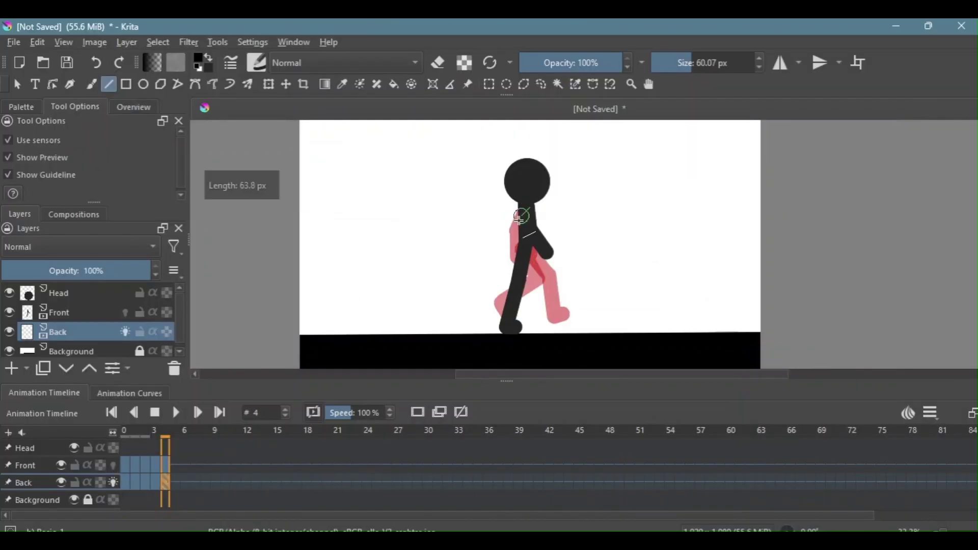
pyautogui.moveTo(506, 253)
pyautogui.mouseDown()
pyautogui.moveTo(513, 227)
pyautogui.moveTo(507, 254)
pyautogui.mouseUp()
pyautogui.click(97, 62)
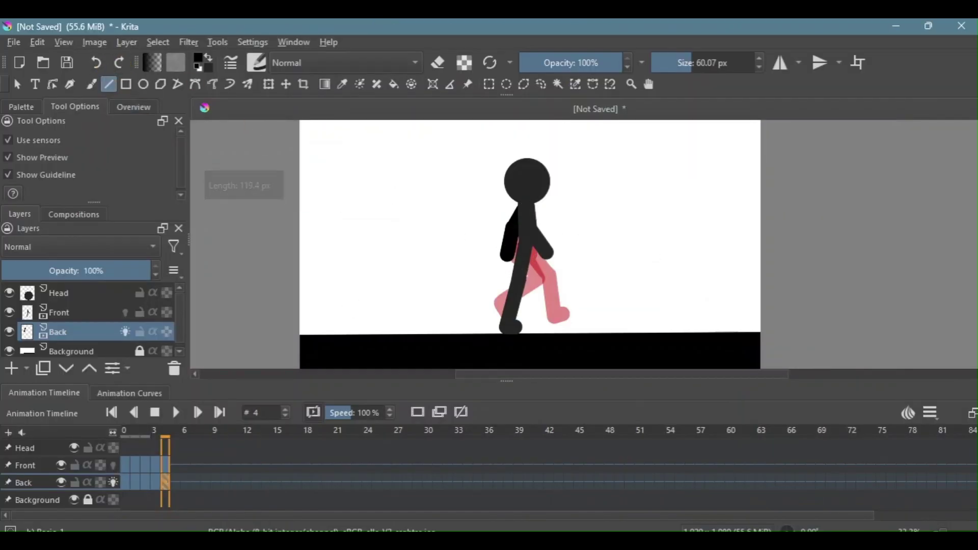
pyautogui.click(96, 62)
pyautogui.moveTo(524, 203); pyautogui.dragTo(511, 256)
pyautogui.click(99, 62)
pyautogui.click(133, 106)
pyautogui.click(97, 62)
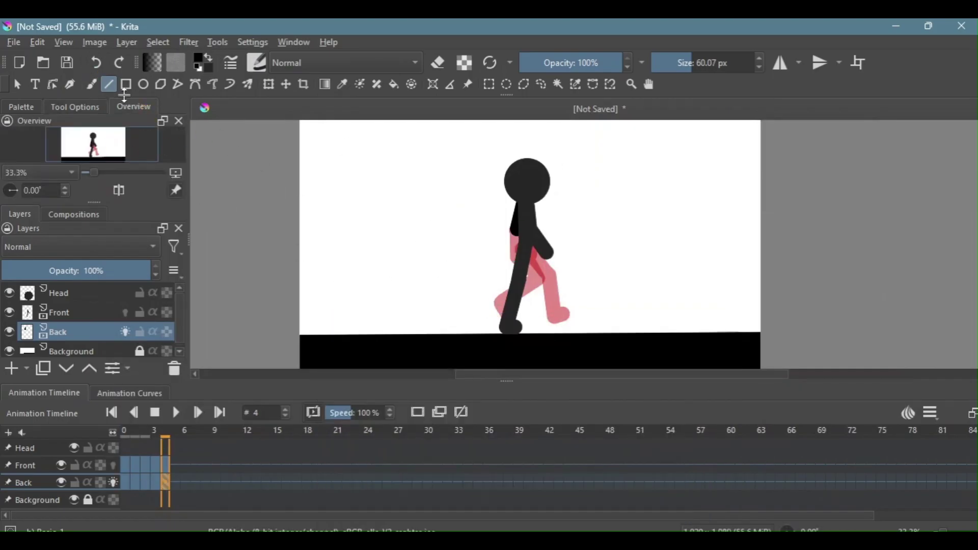
pyautogui.click(96, 62)
pyautogui.moveTo(522, 203); pyautogui.dragTo(507, 259)
pyautogui.scroll(1, 668, 284)
pyautogui.moveTo(668, 284); pyautogui.dragTo(818, 314)
pyautogui.doubleClick(96, 62)
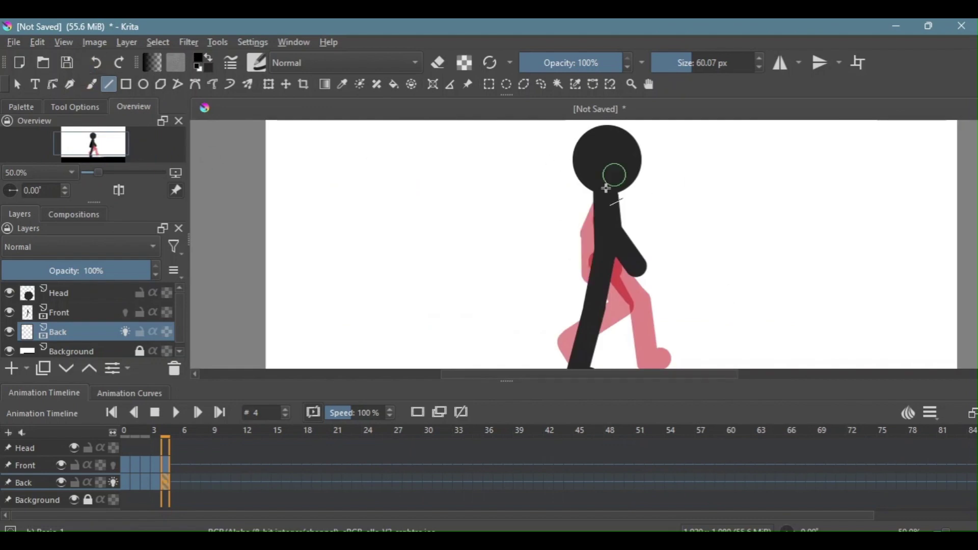
# Draw the bent rear arm swung backward and the forward rear leg with its grounded foot on the Back layer at frame 4.
pyautogui.moveTo(605, 191); pyautogui.dragTo(583, 232)
pyautogui.moveTo(582, 233); pyautogui.dragTo(582, 270)
pyautogui.moveTo(742, 250); pyautogui.dragTo(652, 221)
pyautogui.click(96, 63)
pyautogui.moveTo(491, 203)
pyautogui.mouseDown()
pyautogui.moveTo(490, 245)
pyautogui.moveTo(546, 281)
pyautogui.moveTo(555, 354)
pyautogui.mouseUp()
pyautogui.scroll(-1, 570, 308)
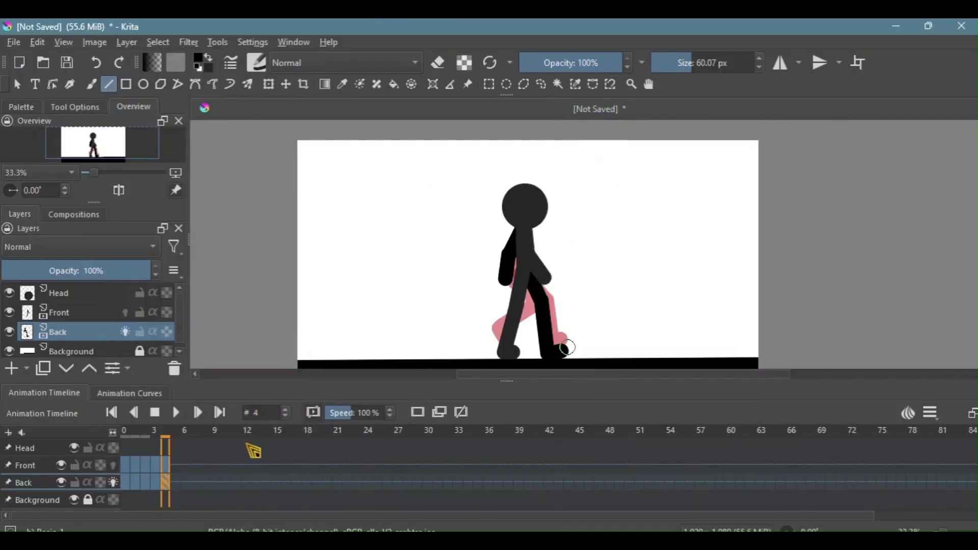
# Step back and forth through frames 0 to 4 to examine the walking motion.
pyautogui.click(124, 467)
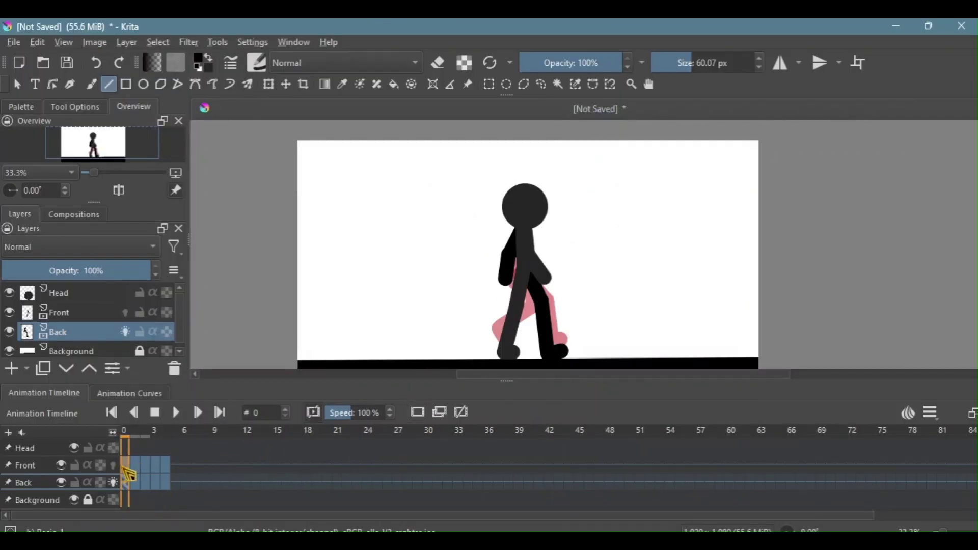
pyautogui.click(156, 467)
pyautogui.click(164, 466)
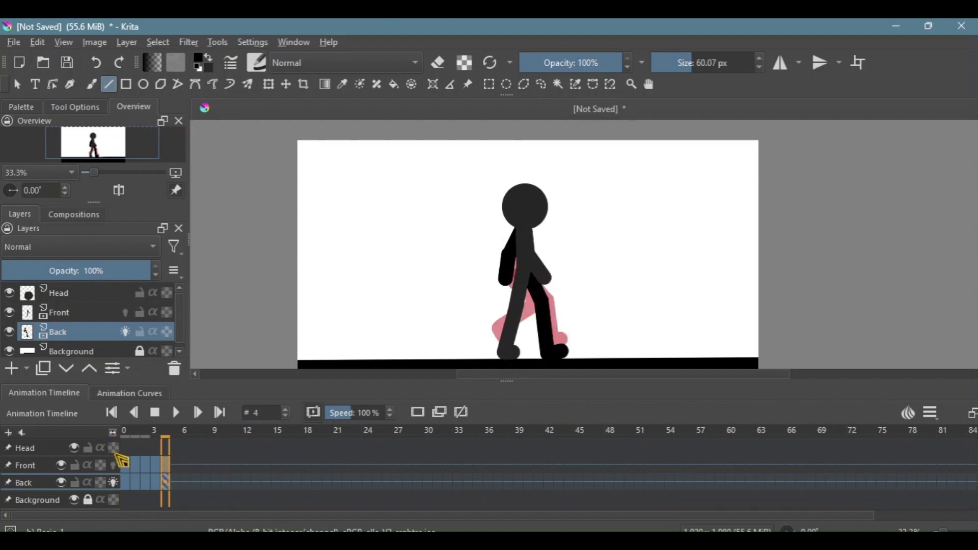
pyautogui.click(126, 468)
pyautogui.click(199, 413)
pyautogui.click(199, 413)
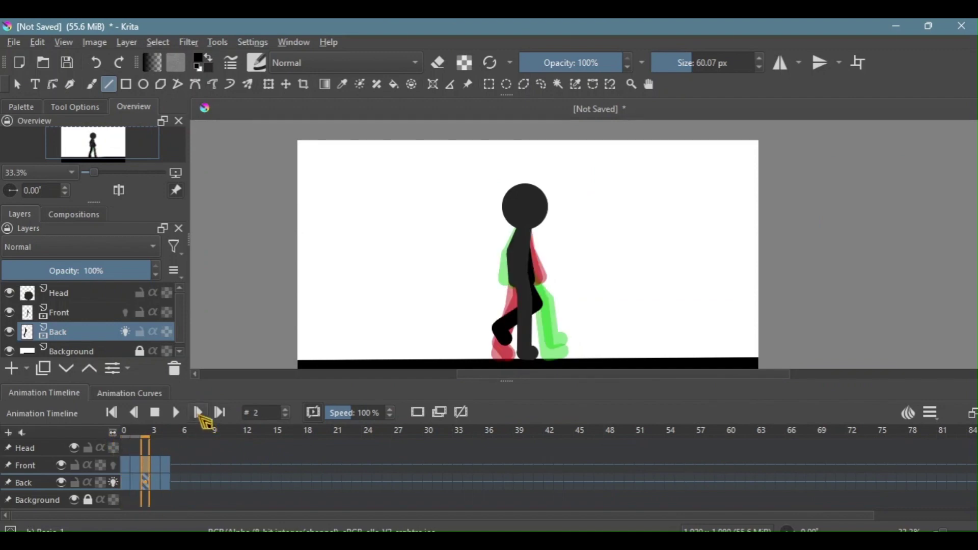
pyautogui.click(199, 412)
pyautogui.click(199, 413)
pyautogui.click(134, 414)
pyautogui.click(134, 414)
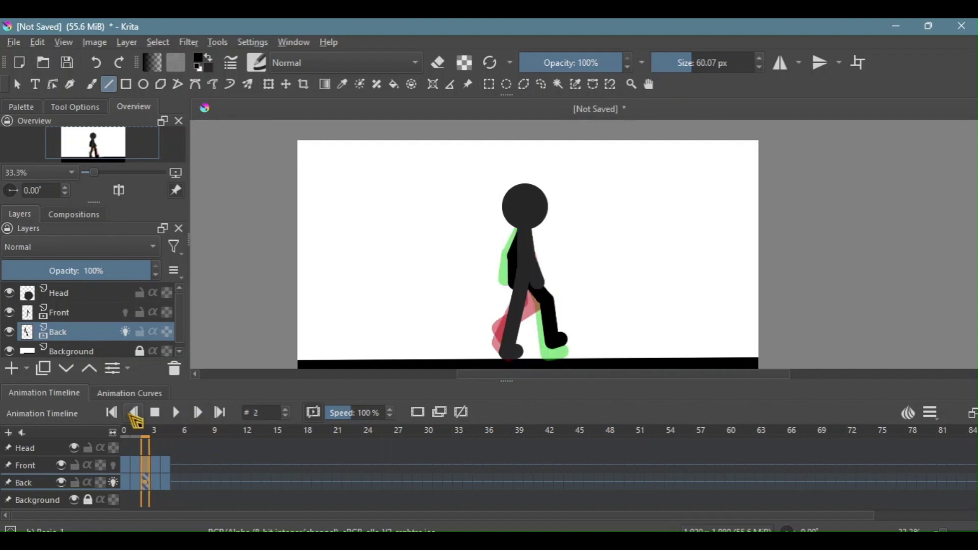
# Review the walk poses frame by frame from 0 to 4, and compare the first and last poses on the Front layer.
pyautogui.click(134, 413)
pyautogui.click(134, 413)
pyautogui.click(198, 415)
pyautogui.click(198, 415)
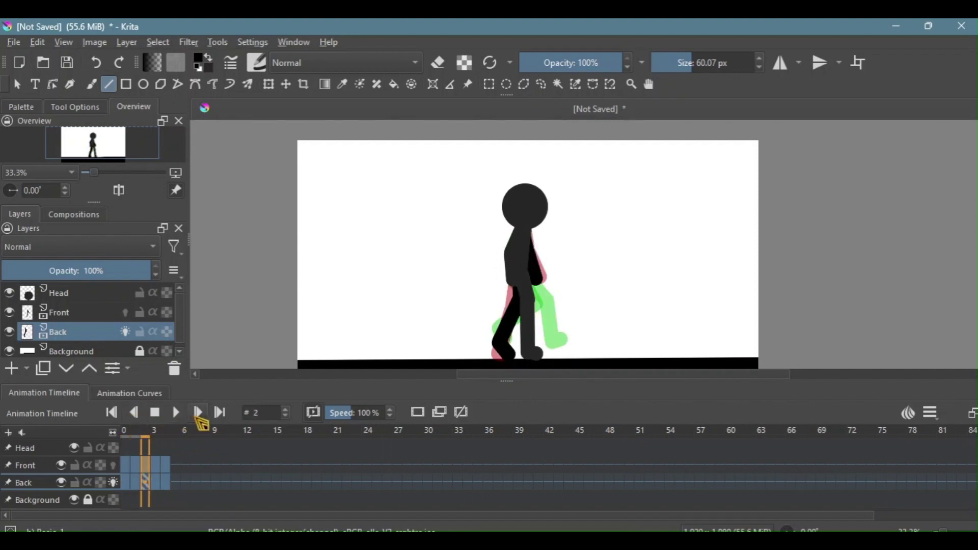
pyautogui.click(199, 415)
pyautogui.click(199, 415)
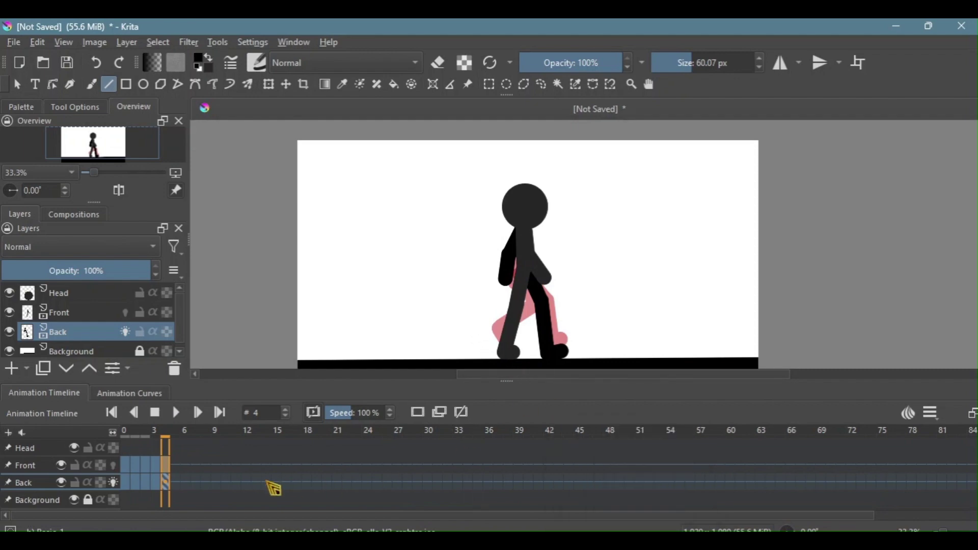
pyautogui.click(128, 465)
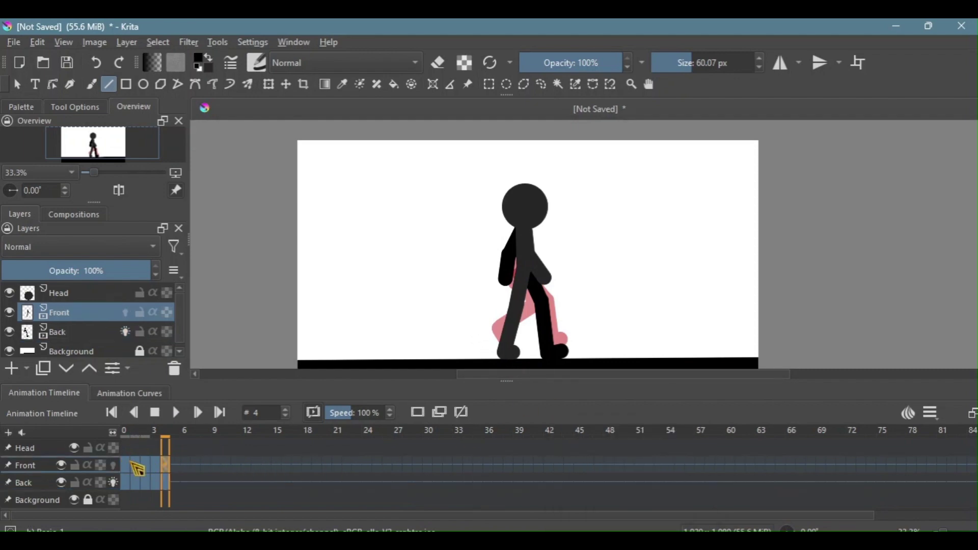
pyautogui.moveTo(126, 465); pyautogui.dragTo(168, 476)
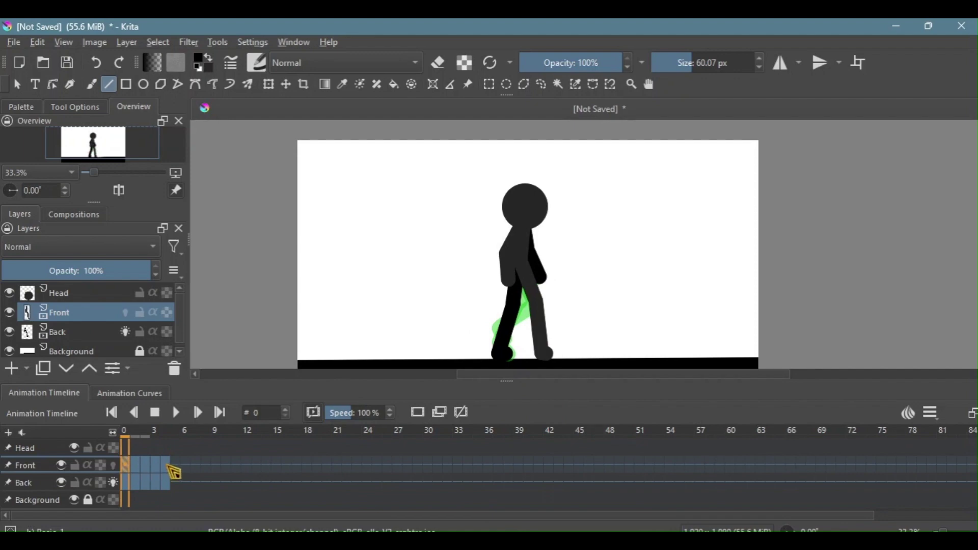
pyautogui.click(169, 466)
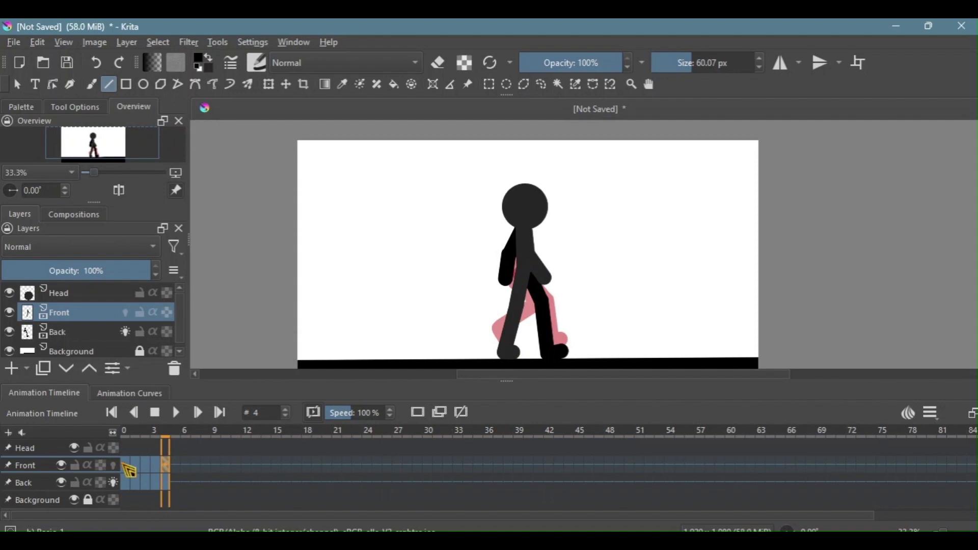
pyautogui.click(130, 469)
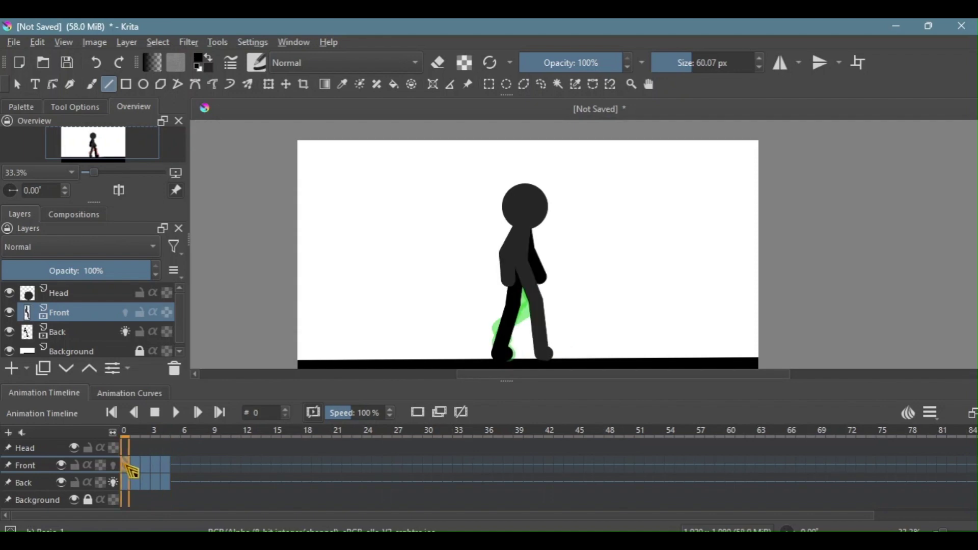
# Go to frame 5 on the Front layer and switch the onion skins from the Back layer to the Front layer.
pyautogui.click(172, 468)
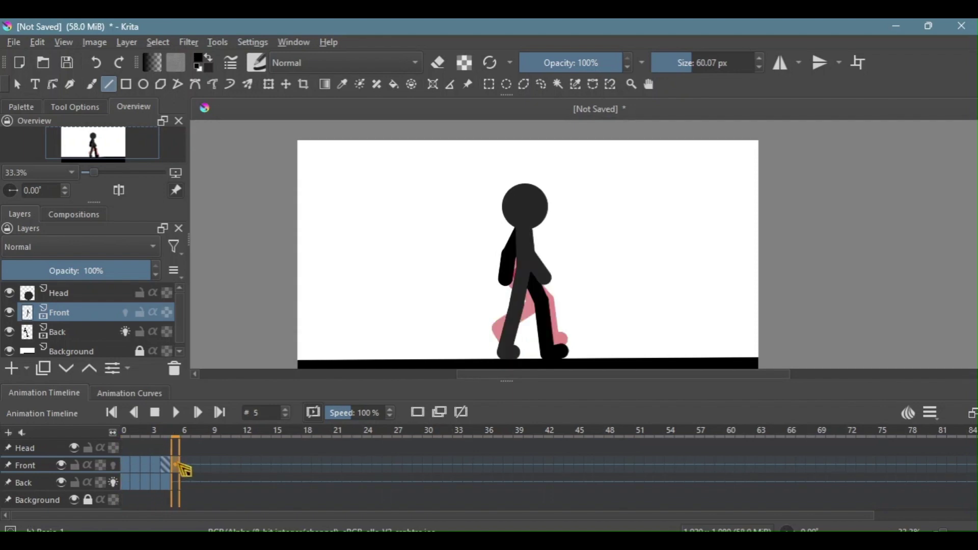
pyautogui.click(125, 332)
pyautogui.click(125, 312)
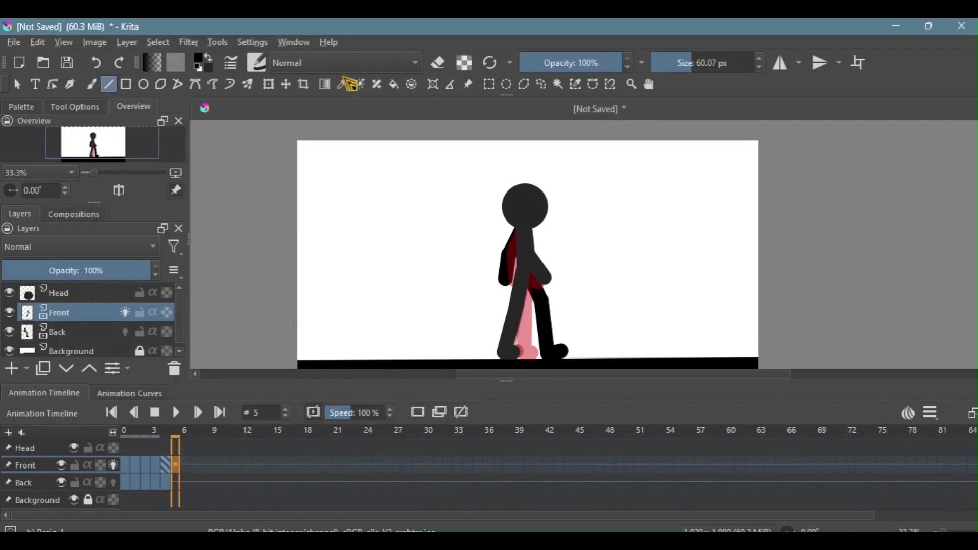
# Erase the duplicated figure on the Front layer at frame 5 and draw a new torso line below the head.
pyautogui.click(92, 84)
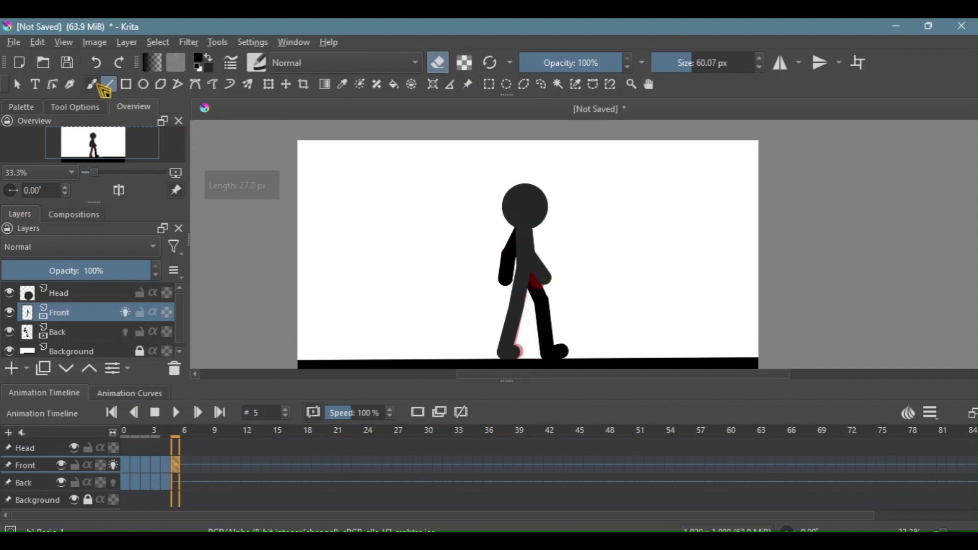
pyautogui.moveTo(537, 269); pyautogui.dragTo(506, 350)
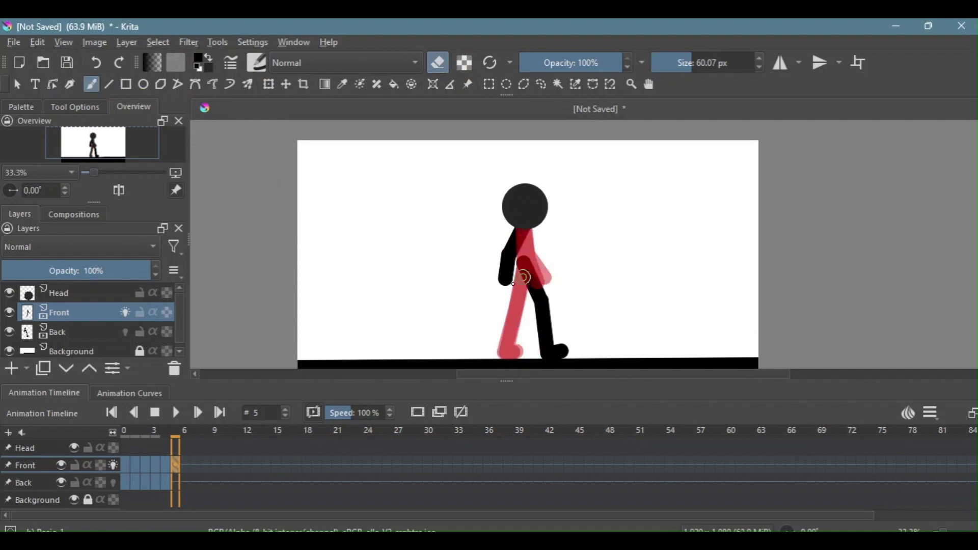
pyautogui.press('e')
pyautogui.press('v')
pyautogui.moveTo(522, 232); pyautogui.dragTo(520, 273)
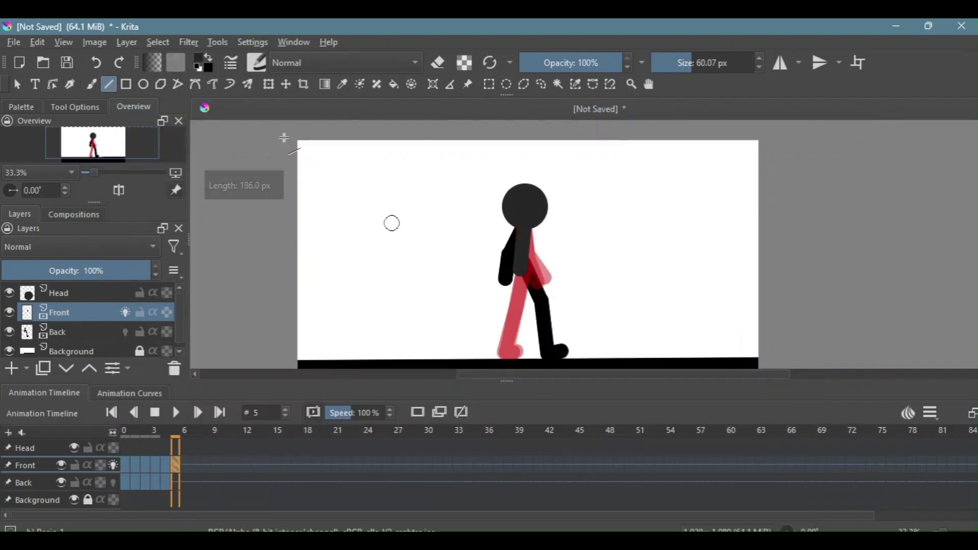
# Draw the front leg with its foot and the front arm at frame 5, offset from the onion-skin pose.
pyautogui.scroll(4, 502, 196)
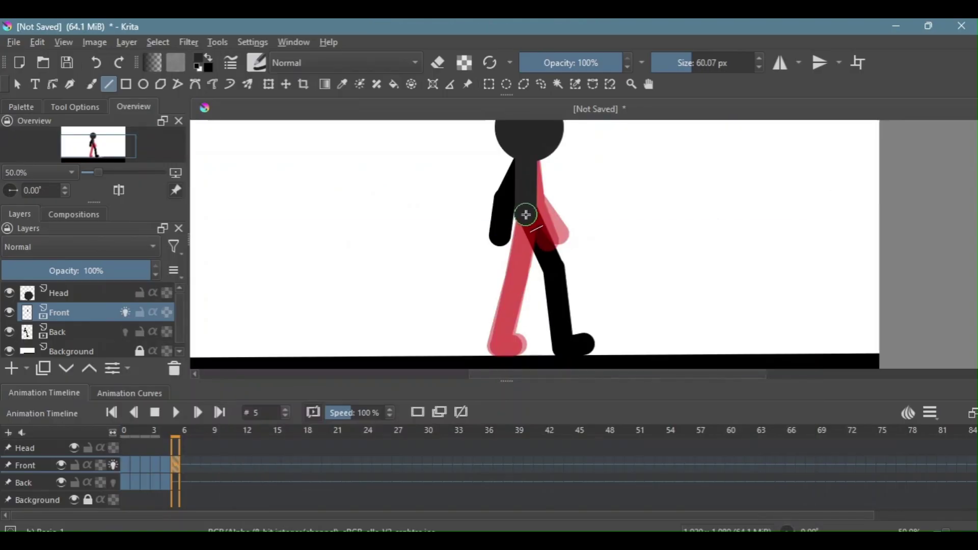
pyautogui.moveTo(526, 215); pyautogui.dragTo(487, 341)
pyautogui.hotkey('ctrl', 'z')
pyautogui.moveTo(524, 214); pyautogui.dragTo(502, 343)
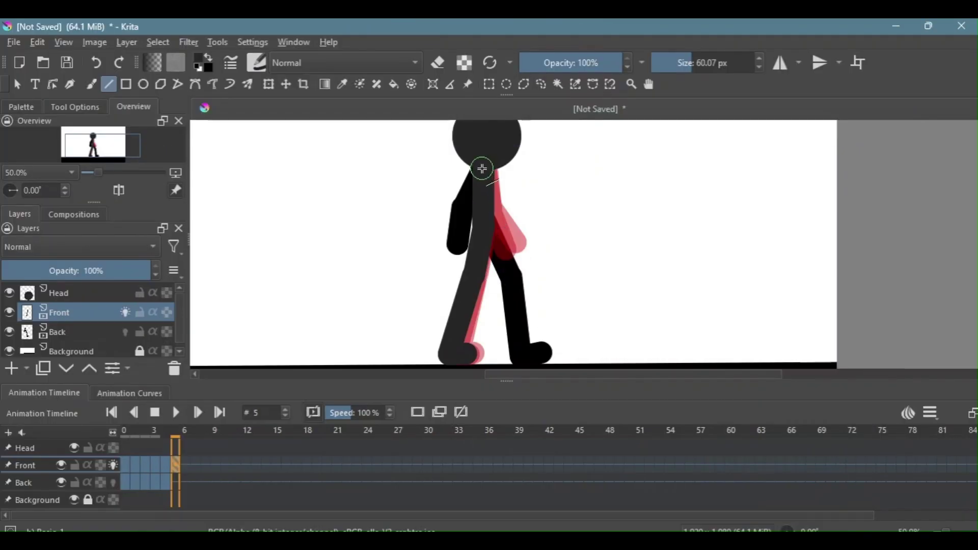
pyautogui.moveTo(480, 168); pyautogui.dragTo(498, 246)
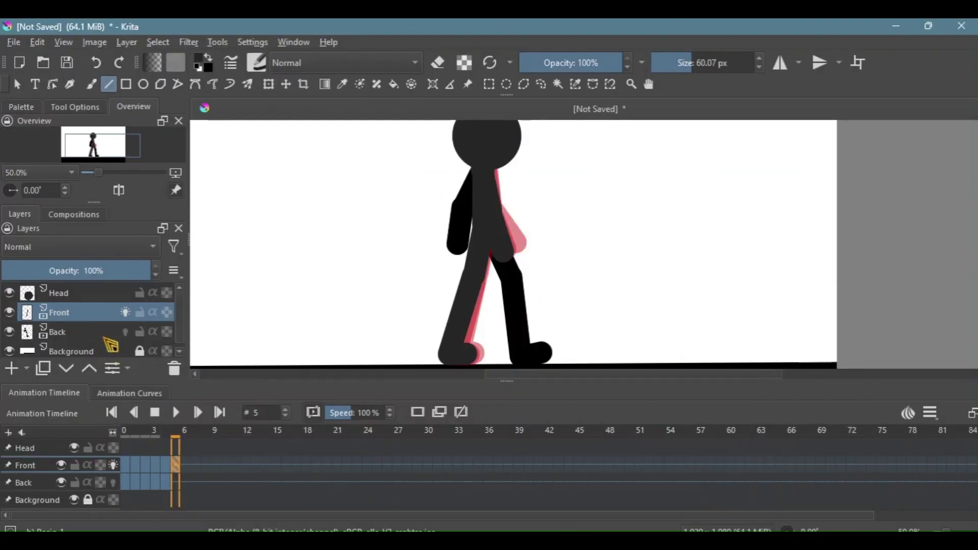
# Enable onion skins on the Back layer instead of Front and erase its duplicated arm and leg at frame 5.
pyautogui.click(97, 336)
pyautogui.click(124, 332)
pyautogui.click(125, 312)
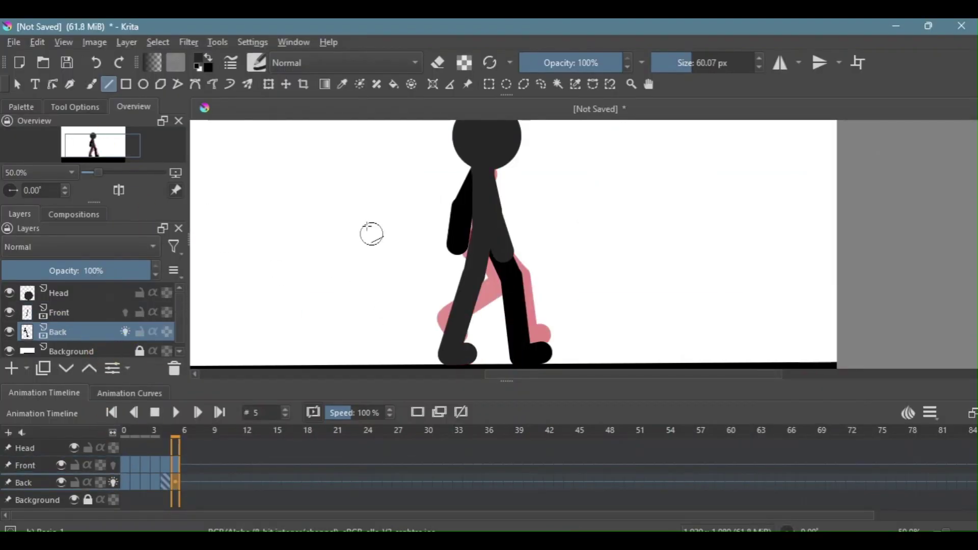
pyautogui.press('b')
pyautogui.press('e')
pyautogui.moveTo(458, 208); pyautogui.dragTo(487, 310)
pyautogui.moveTo(530, 357); pyautogui.dragTo(487, 301)
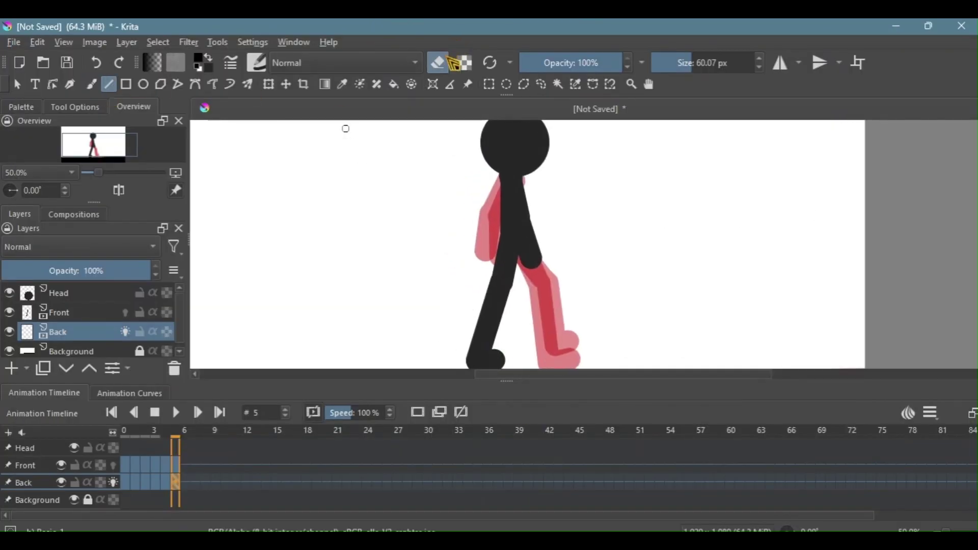
# Draw the back arm, back leg and foot in black at frame 5, using the onion skin as a guide.
pyautogui.press('e')
pyautogui.moveTo(504, 180); pyautogui.dragTo(476, 262)
pyautogui.moveTo(532, 279); pyautogui.dragTo(542, 356)
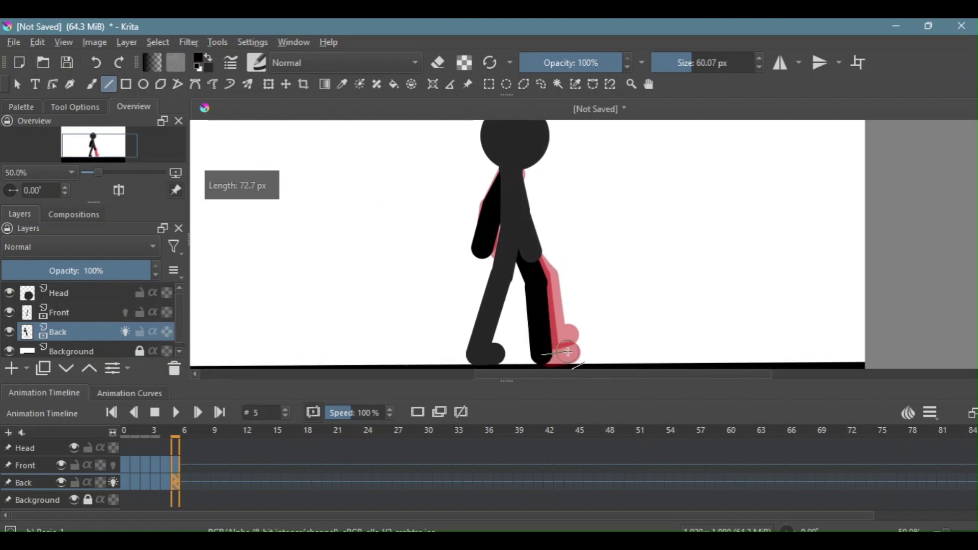
pyautogui.moveTo(626, 288); pyautogui.dragTo(630, 290)
pyautogui.scroll(-2, 630, 291)
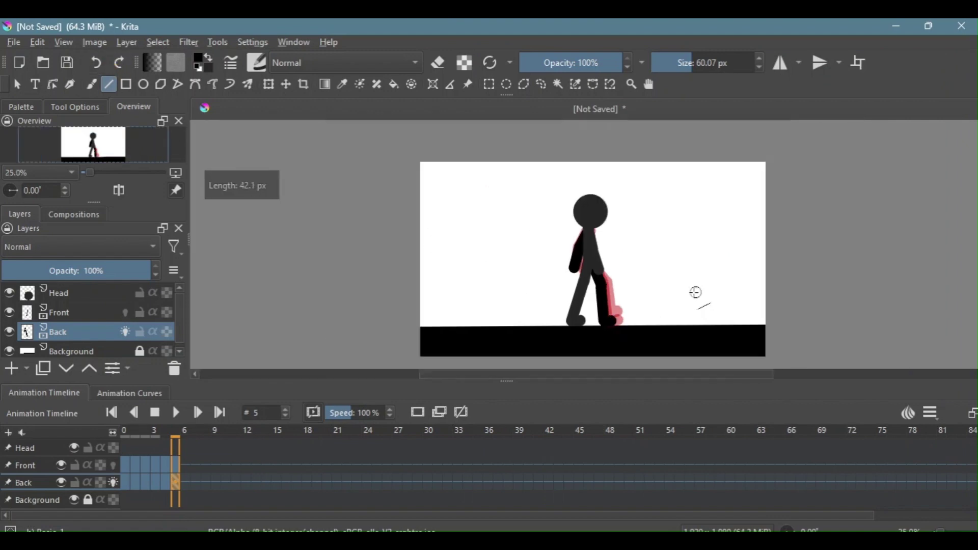
# Hide the Back layer's onion skins and step through the walk poses from frame 1 to frame 6.
pyautogui.click(132, 464)
pyautogui.click(175, 467)
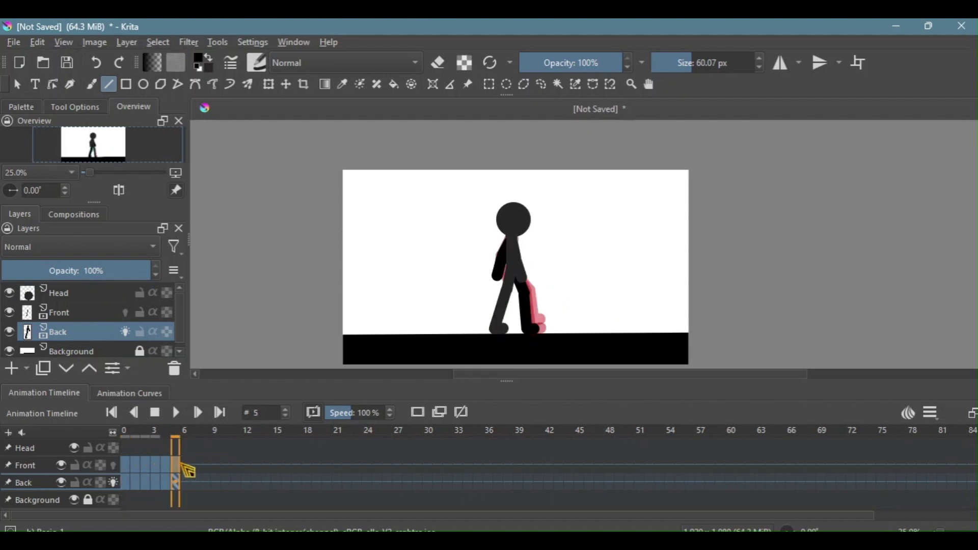
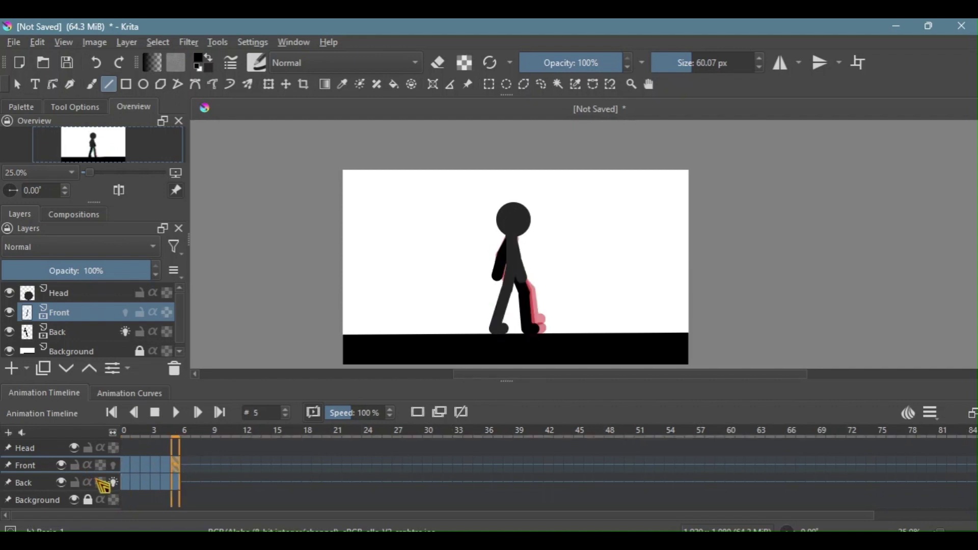
pyautogui.click(112, 482)
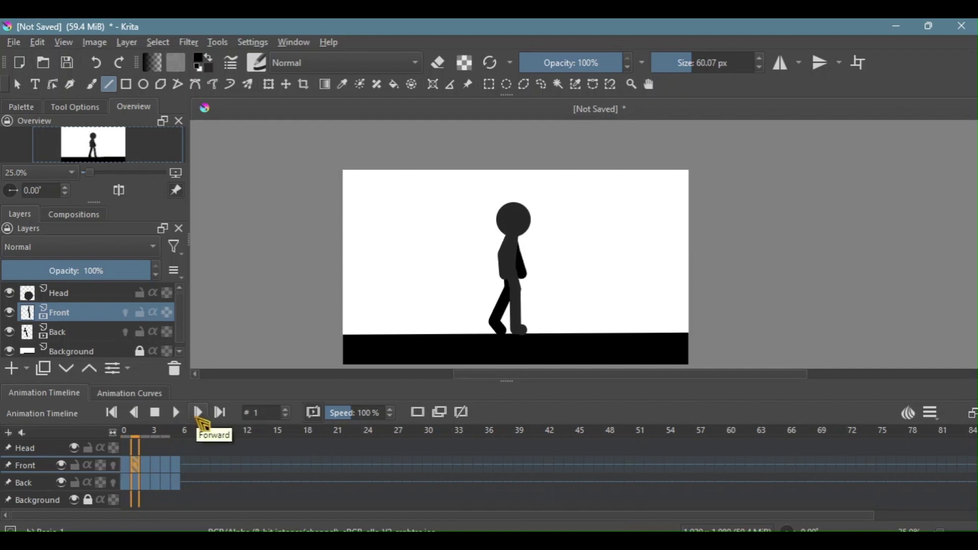
pyautogui.click(198, 418)
pyautogui.click(199, 419)
pyautogui.click(198, 418)
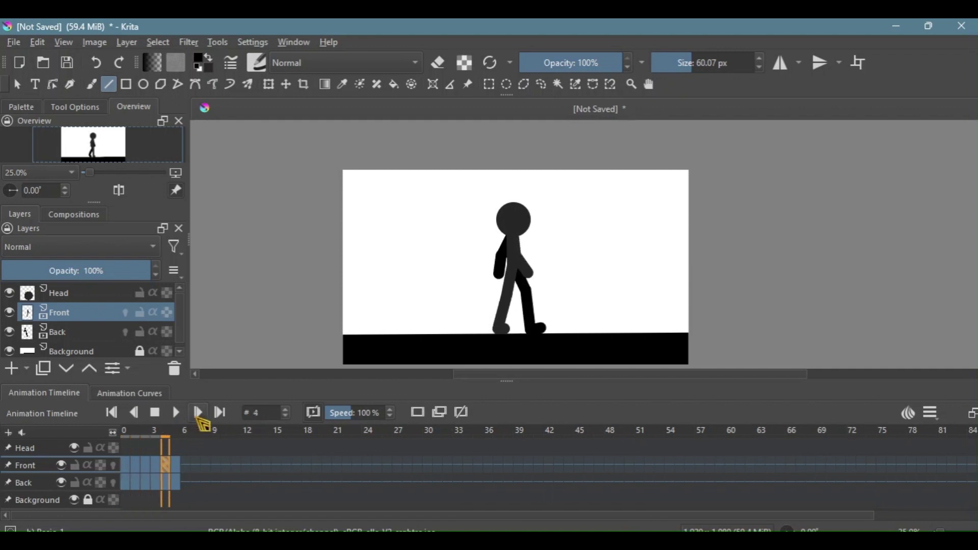
pyautogui.click(198, 418)
pyautogui.click(199, 419)
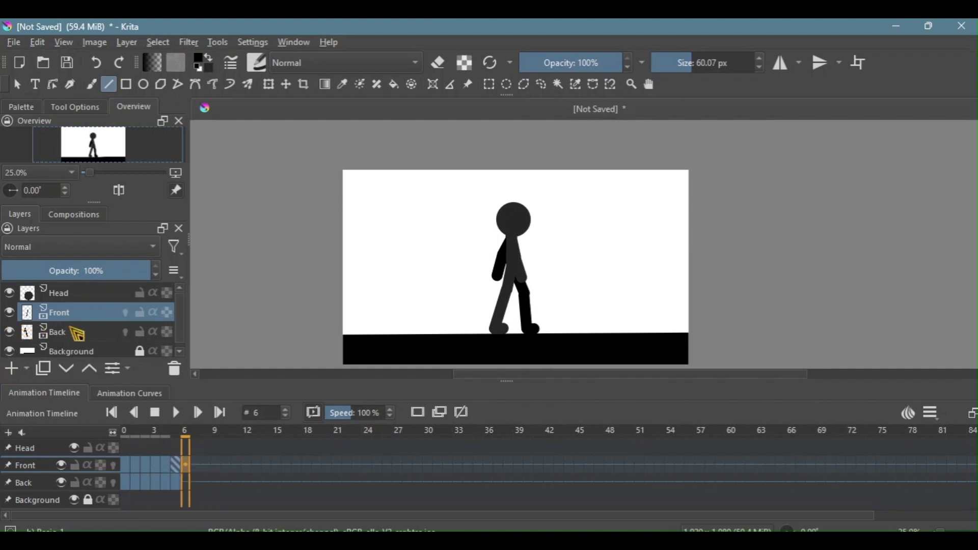
# Enable onion skins on the Front layer and erase its duplicated figure at frame 6.
pyautogui.click(125, 312)
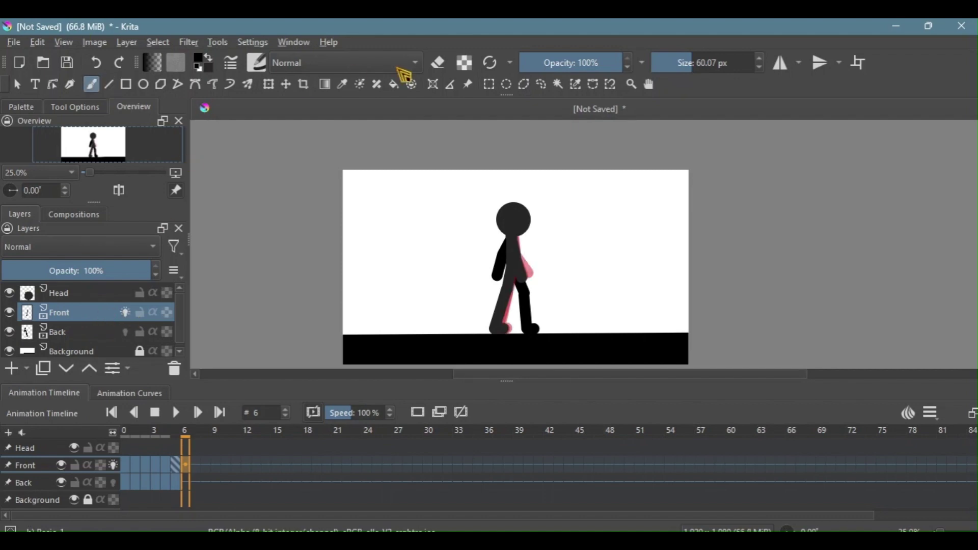
pyautogui.press('e')
pyautogui.moveTo(482, 289); pyautogui.dragTo(496, 338)
pyautogui.scroll(3, 511, 270)
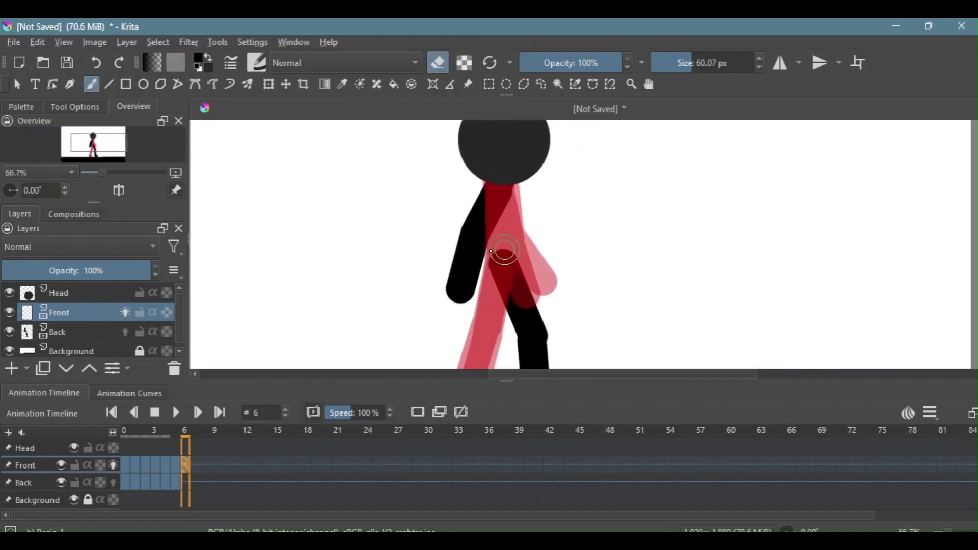
# Draw the front torso, bent leg with foot, and arm in dark grey straight lines at frame 6.
pyautogui.click(109, 84)
pyautogui.click(440, 65)
pyautogui.click(209, 58)
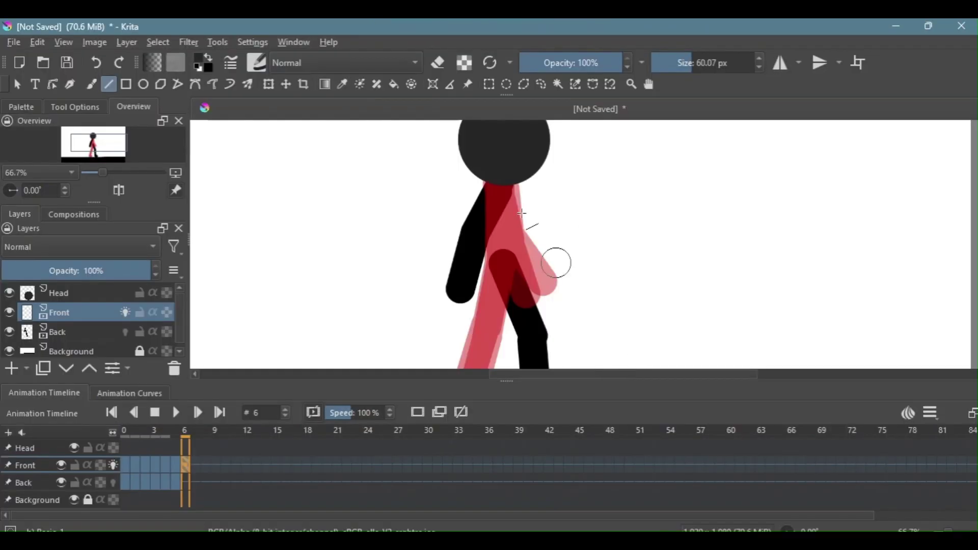
pyautogui.moveTo(501, 172); pyautogui.dragTo(502, 261)
pyautogui.moveTo(541, 153); pyautogui.dragTo(523, 334)
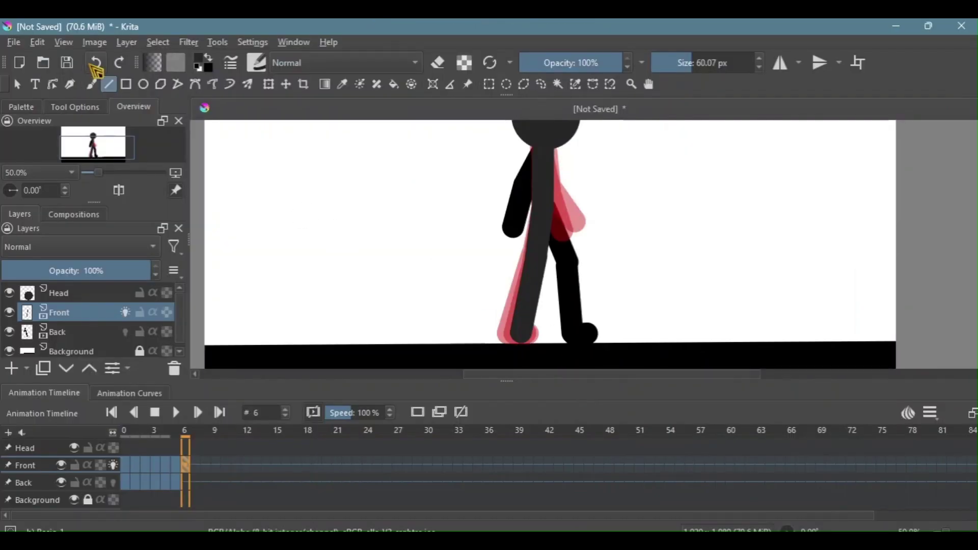
pyautogui.click(96, 68)
pyautogui.moveTo(545, 207); pyautogui.dragTo(520, 342)
pyautogui.moveTo(516, 173); pyautogui.dragTo(530, 251)
pyautogui.moveTo(530, 251); pyautogui.dragTo(531, 262)
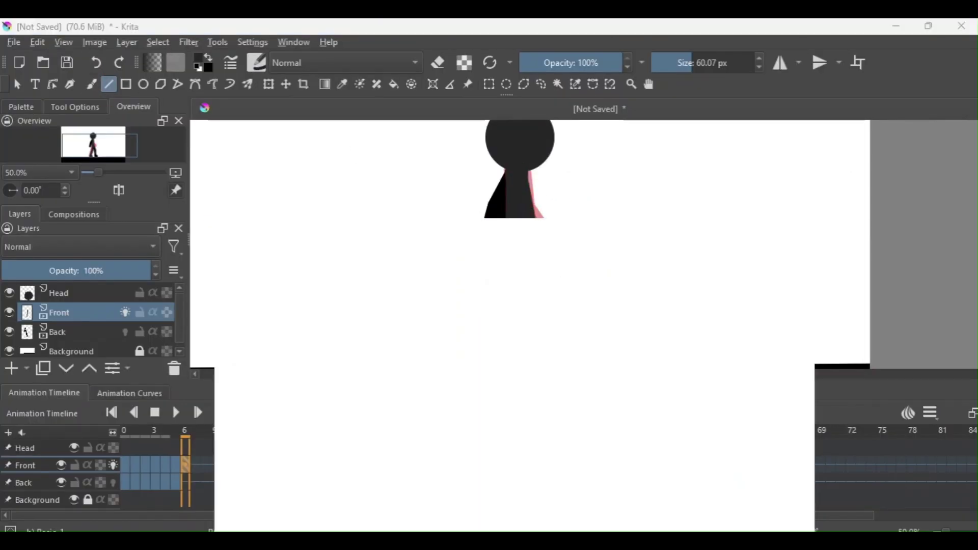
# Switch the onion skins to the Back layer and erase its duplicated arm and leg at frame 6.
pyautogui.click(98, 331)
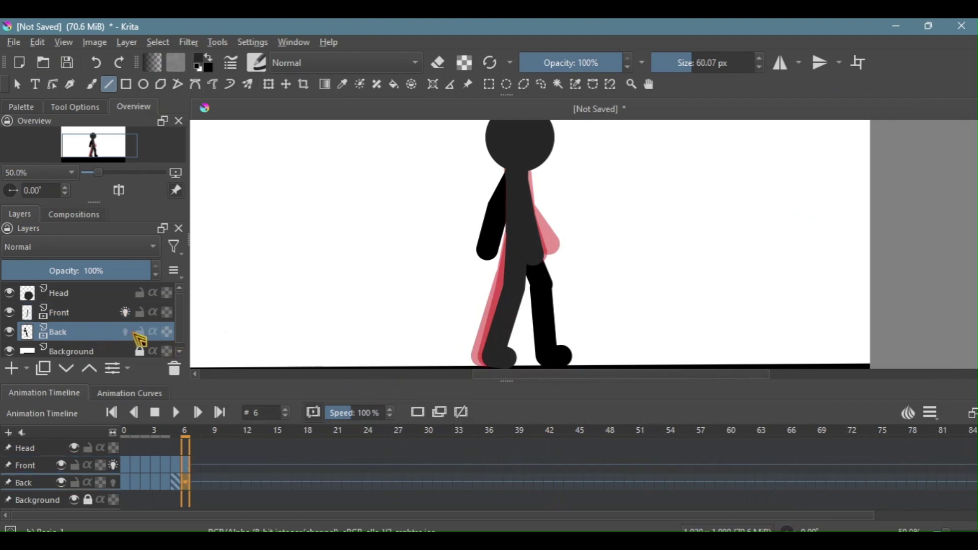
pyautogui.click(92, 84)
pyautogui.click(438, 62)
pyautogui.press('Delete')
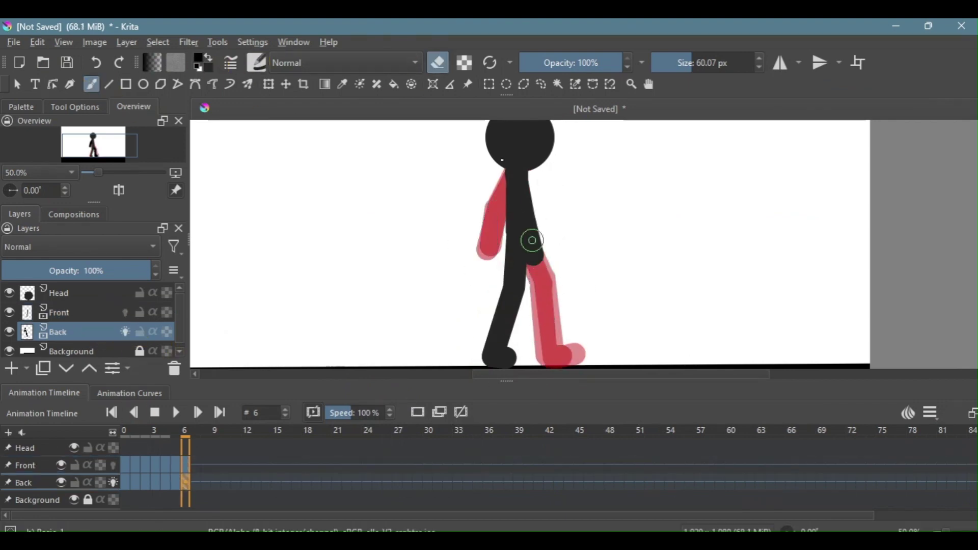
# Draw the back arm and the back leg with its foot in black at frame 6, closer to the body.
pyautogui.press('e')
pyautogui.click(109, 84)
pyautogui.moveTo(516, 175); pyautogui.dragTo(501, 213)
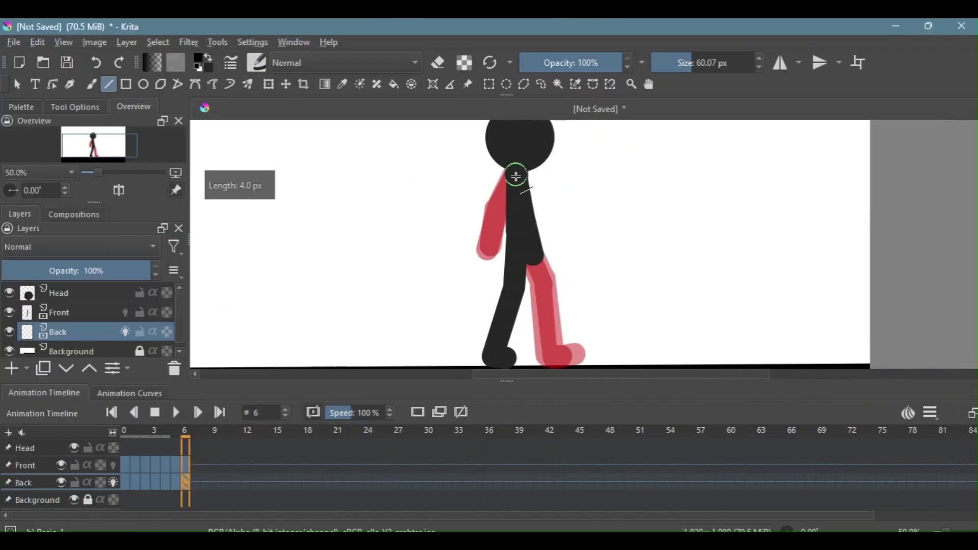
pyautogui.moveTo(502, 213)
pyautogui.mouseDown()
pyautogui.moveTo(496, 248)
pyautogui.moveTo(520, 236)
pyautogui.moveTo(535, 284)
pyautogui.mouseUp()
pyautogui.moveTo(535, 285); pyautogui.dragTo(539, 357)
pyautogui.moveTo(539, 357); pyautogui.dragTo(555, 356)
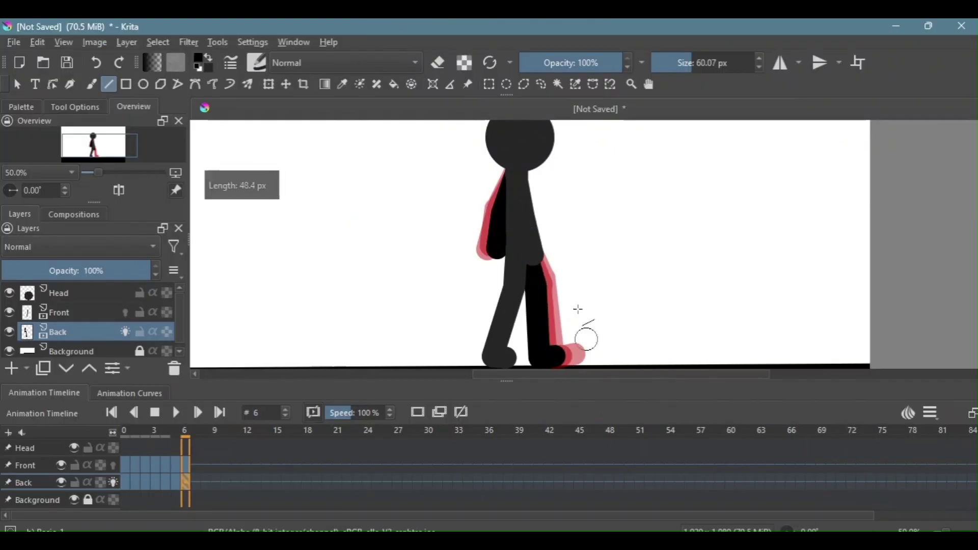
pyautogui.scroll(-1, 579, 308)
pyautogui.moveTo(571, 297); pyautogui.dragTo(562, 280)
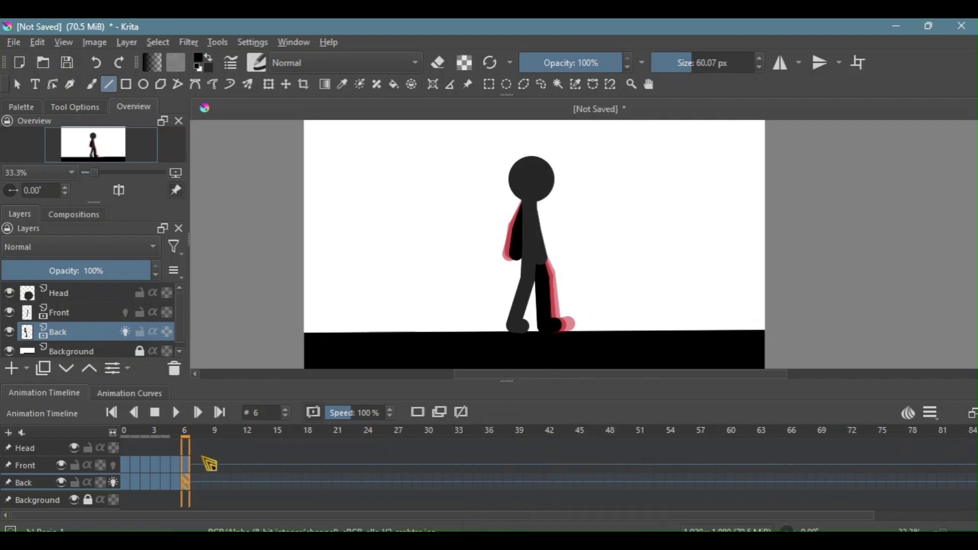
# Go to frame 7, show onion skins for the Front layer and erase its duplicated figure.
pyautogui.click(197, 476)
pyautogui.click(82, 319)
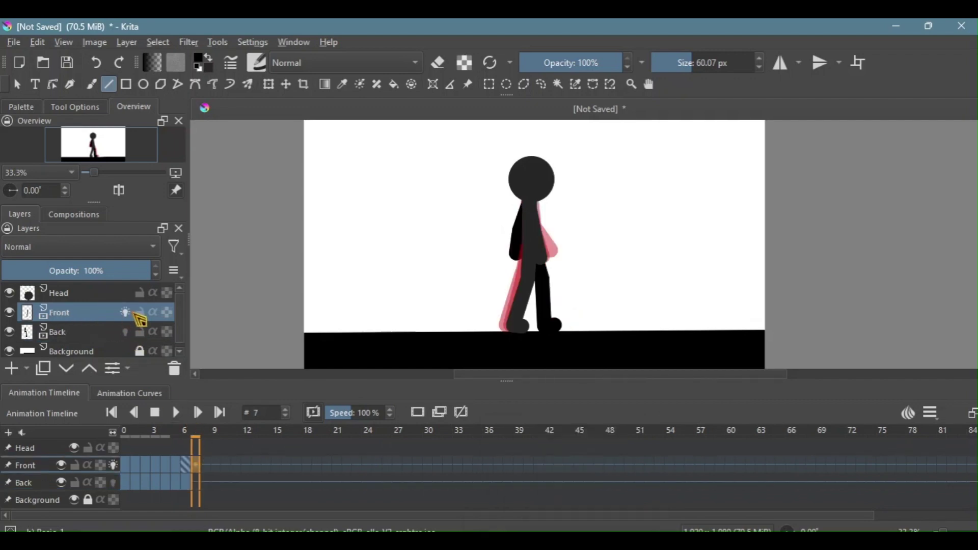
pyautogui.press('b')
pyautogui.press('e')
pyautogui.moveTo(550, 249); pyautogui.dragTo(524, 201)
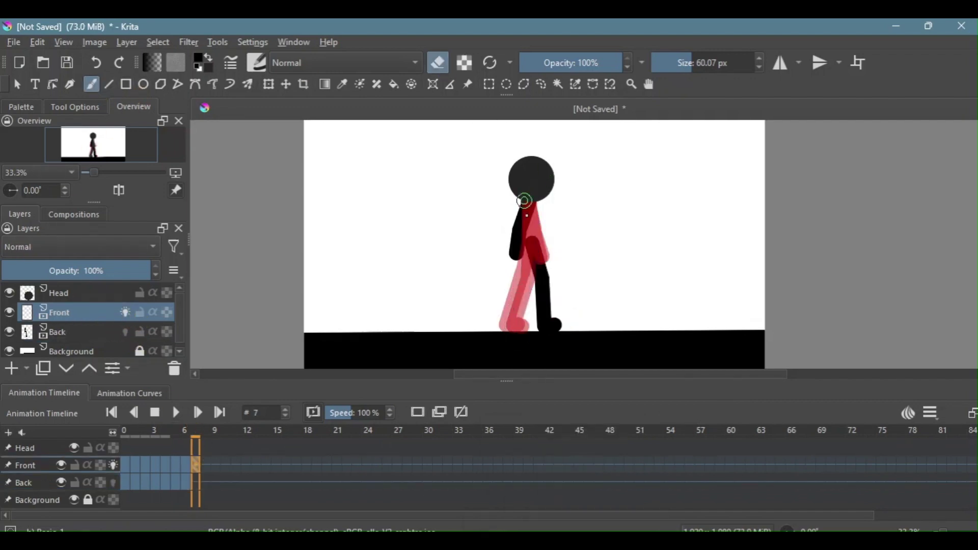
# Draw the front torso as a dark grey straight line below the head at frame 7, replacing the first attempt.
pyautogui.scroll(2, 535, 262)
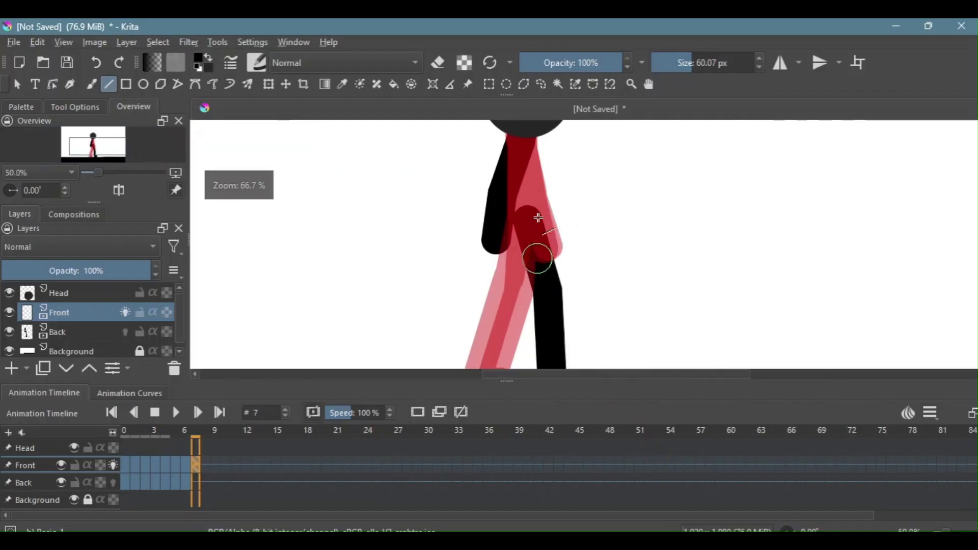
pyautogui.moveTo(527, 134); pyautogui.dragTo(522, 229)
pyautogui.click(96, 62)
pyautogui.click(199, 59)
pyautogui.click(672, 101)
pyautogui.click(208, 58)
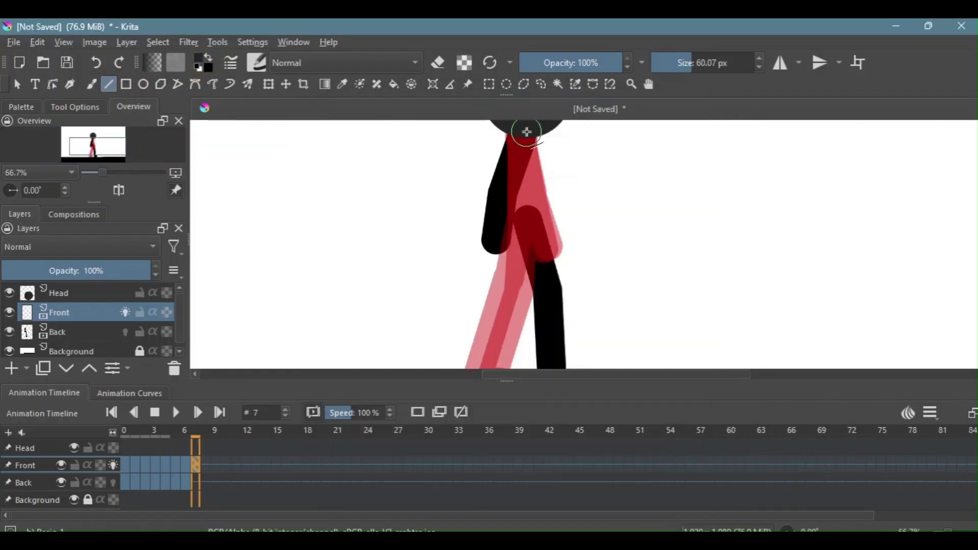
pyautogui.moveTo(526, 131); pyautogui.dragTo(524, 219)
# Consult the reference slides and draw the front leg at frame 7 with a forward-bent knee, lower leg and foot.
pyautogui.hotkey('alt', 'Tab')
pyautogui.hotkey('alt', 'Tab')
pyautogui.scroll(-2, 535, 254)
pyautogui.moveTo(535, 254)
pyautogui.mouseDown()
pyautogui.moveTo(553, 295)
pyautogui.moveTo(536, 254)
pyautogui.moveTo(540, 272)
pyautogui.mouseUp()
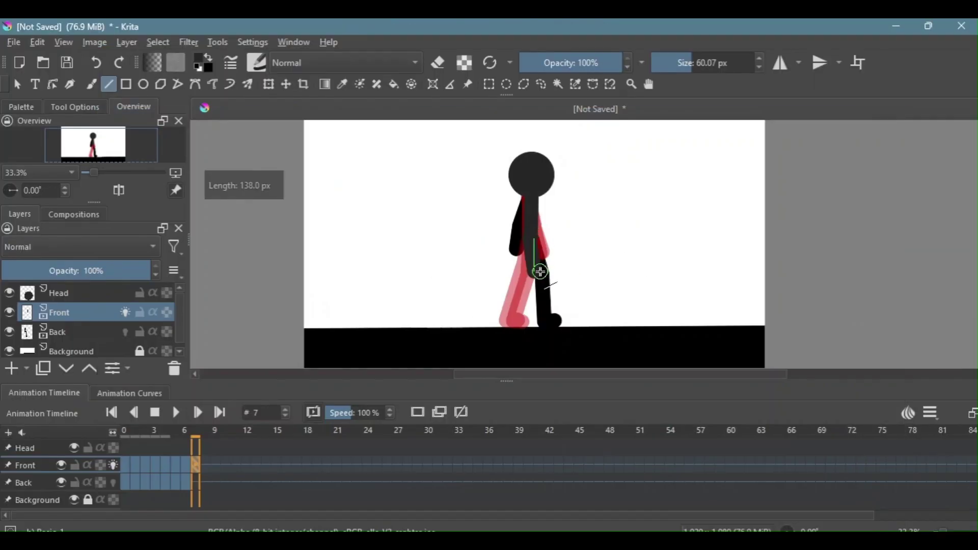
pyautogui.moveTo(533, 321); pyautogui.dragTo(533, 322)
pyautogui.click(96, 62)
pyautogui.click(96, 63)
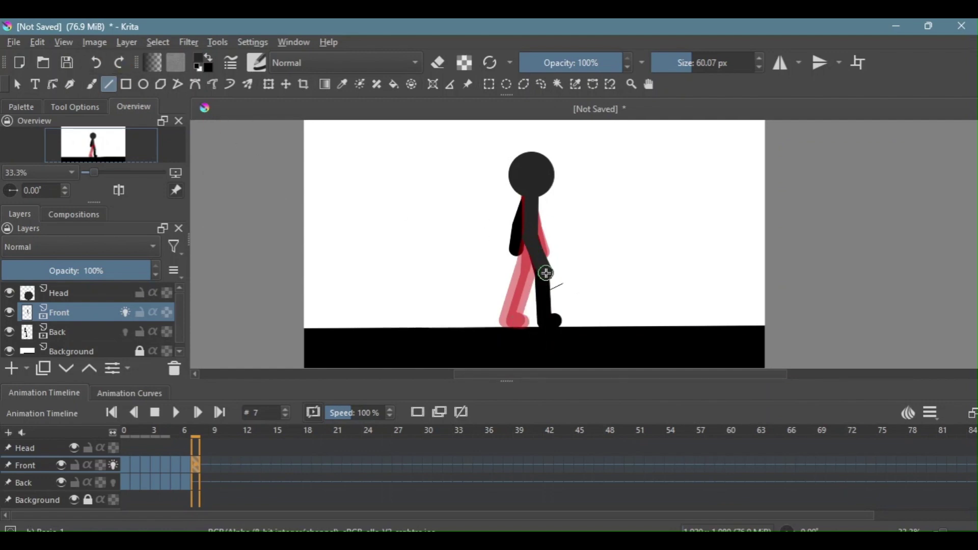
pyautogui.moveTo(545, 273); pyautogui.dragTo(520, 313)
pyautogui.moveTo(519, 313); pyautogui.dragTo(524, 323)
# Draw the front arm in two segments at frame 7 and compare the pose with the "Key position 3 (with other legs)" slide in Google Slides.
pyautogui.hotkey('alt', 'Tab')
pyautogui.hotkey('alt', 'Tab')
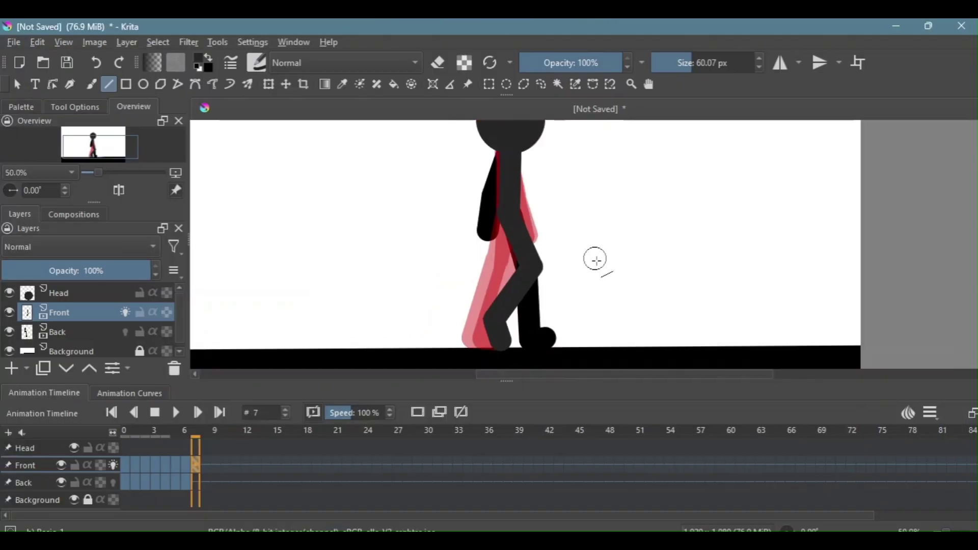
pyautogui.moveTo(504, 202); pyautogui.dragTo(525, 232)
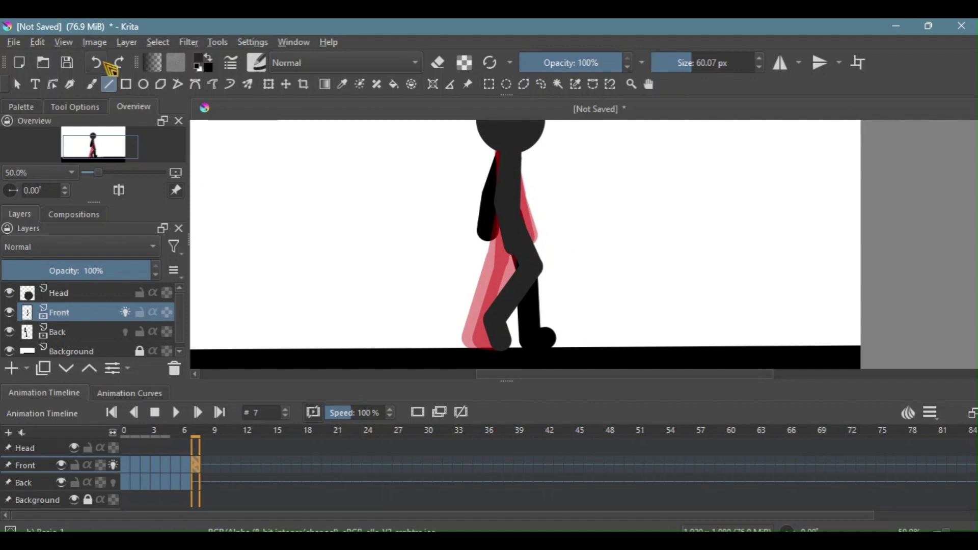
pyautogui.moveTo(511, 161); pyautogui.dragTo(503, 196)
pyautogui.moveTo(504, 196); pyautogui.dragTo(512, 227)
pyautogui.hotkey('alt', 'Tab')
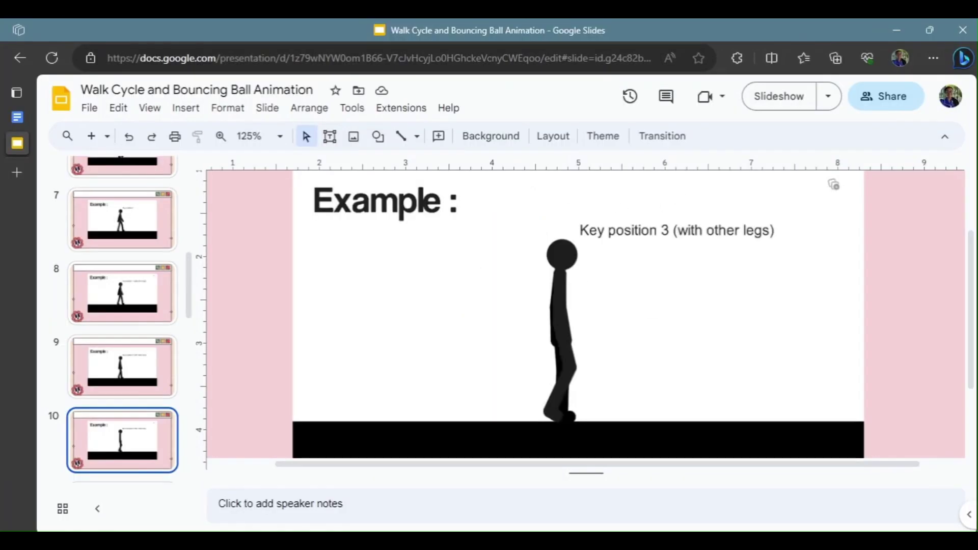
pyautogui.hotkey('alt', 'Tab')
pyautogui.scroll(-1, 461, 261)
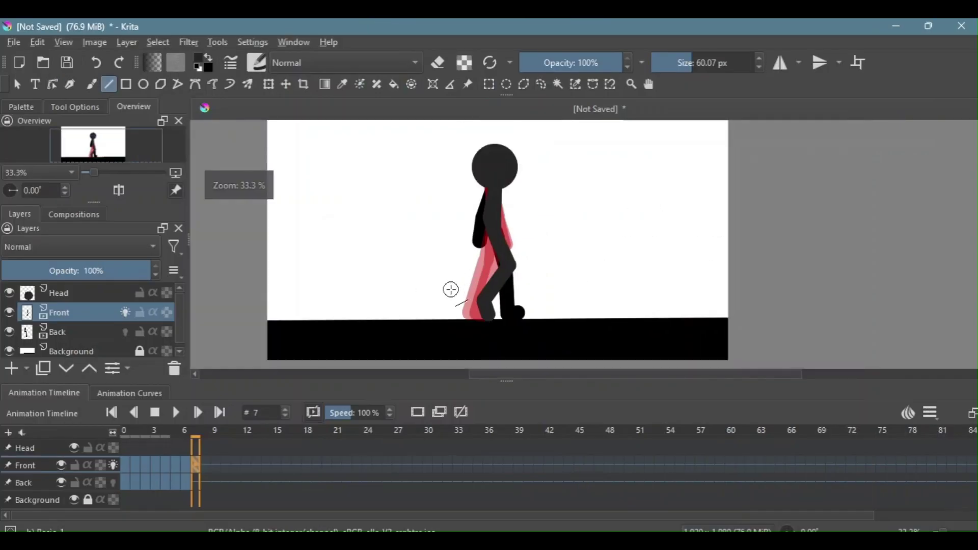
# Show onion skins for the Back layer at frame 7 and erase its duplicated figure.
pyautogui.click(102, 336)
pyautogui.click(92, 84)
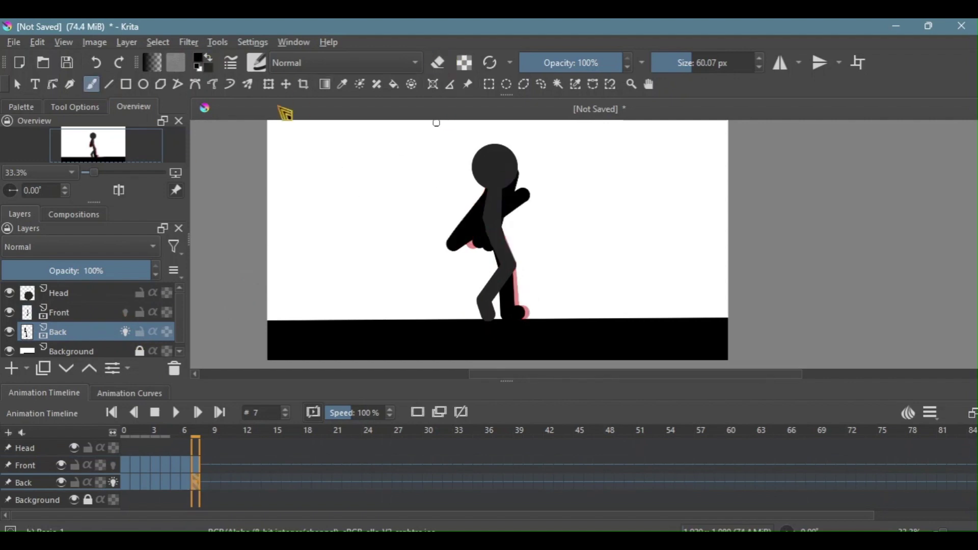
pyautogui.press('e')
# Draw the back arm and the nearly straight back leg with its foot in black straight lines at frame 7.
pyautogui.click(109, 84)
pyautogui.press('e')
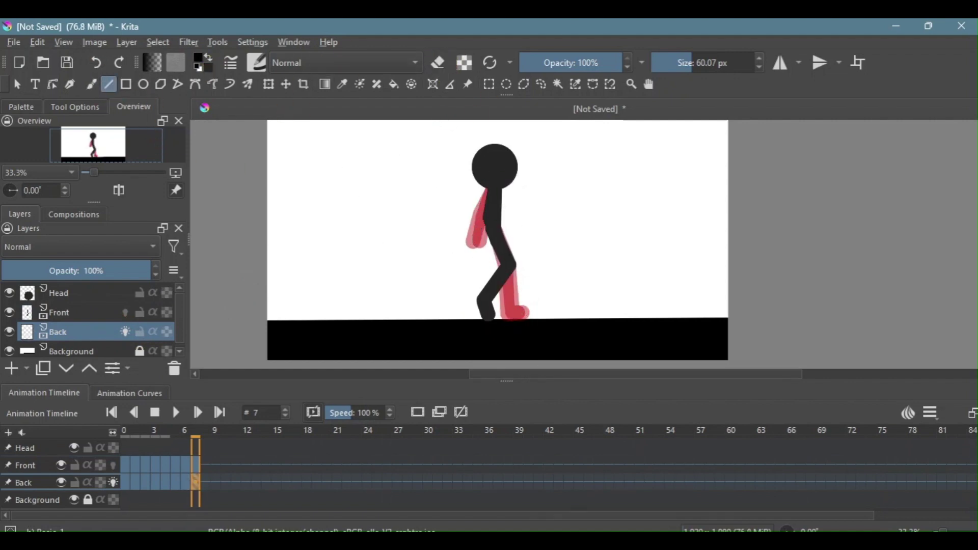
pyautogui.moveTo(493, 190)
pyautogui.mouseDown()
pyautogui.moveTo(488, 250)
pyautogui.moveTo(504, 312)
pyautogui.mouseUp()
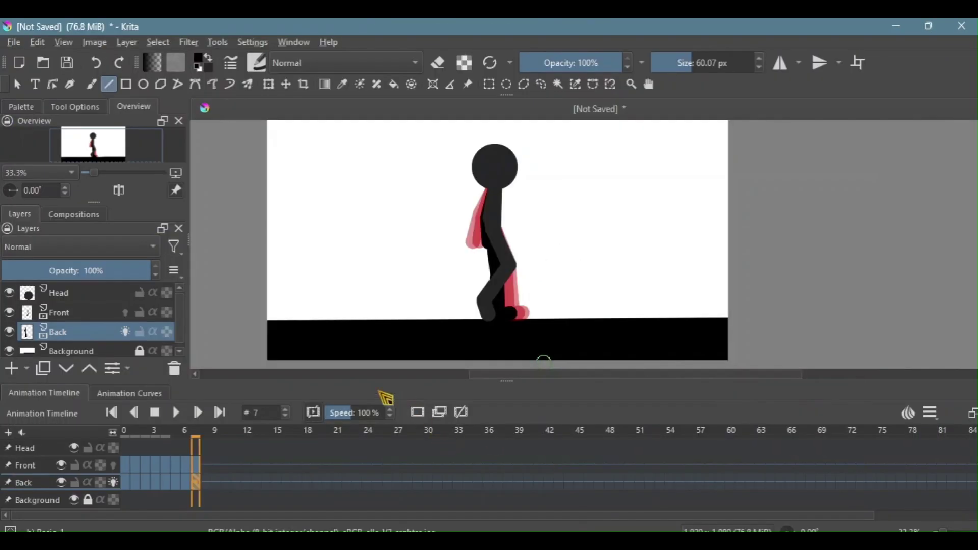
# Erase the Front layer's duplicated figure at frame 8 and advance the Google Slides reference to "Key position 4 (with other legs)".
pyautogui.click(200, 467)
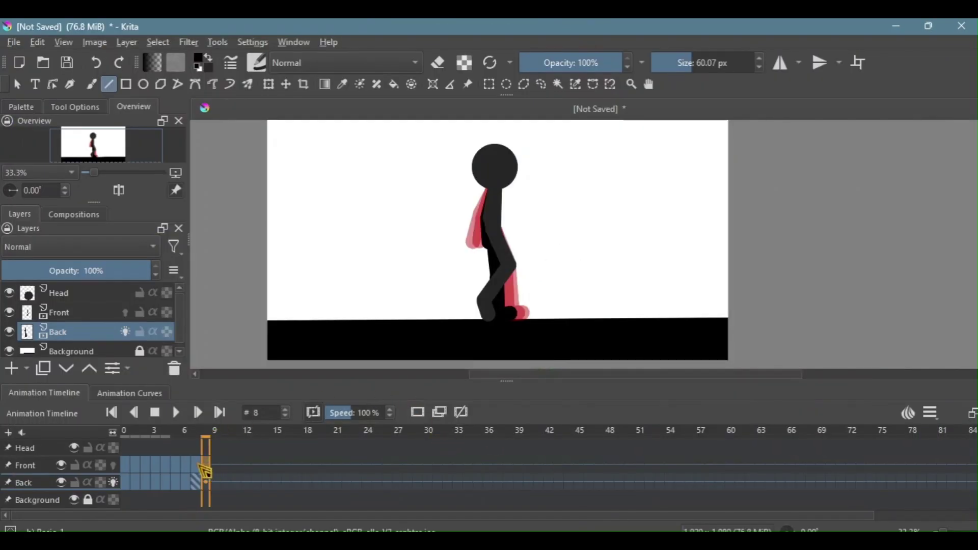
pyautogui.click(116, 312)
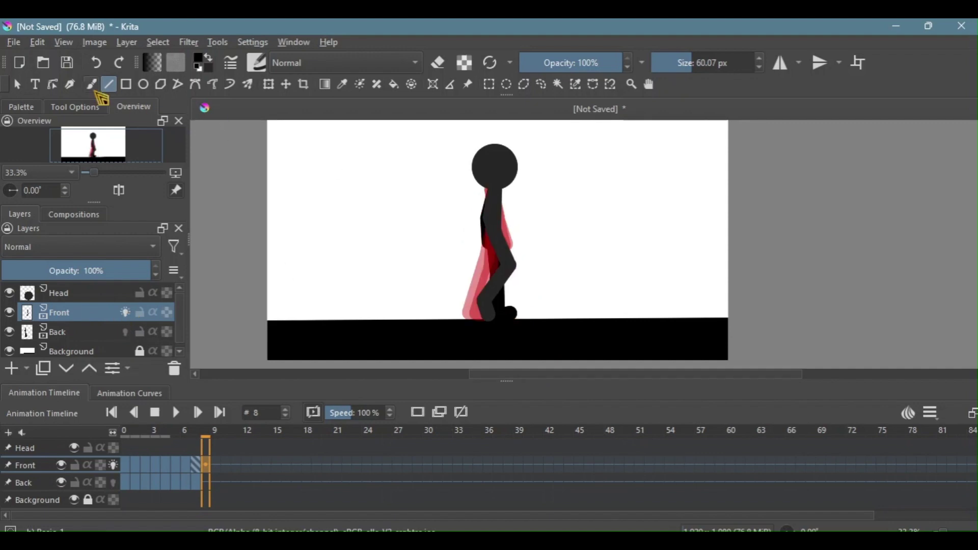
pyautogui.click(91, 84)
pyautogui.click(438, 62)
pyautogui.press('Delete')
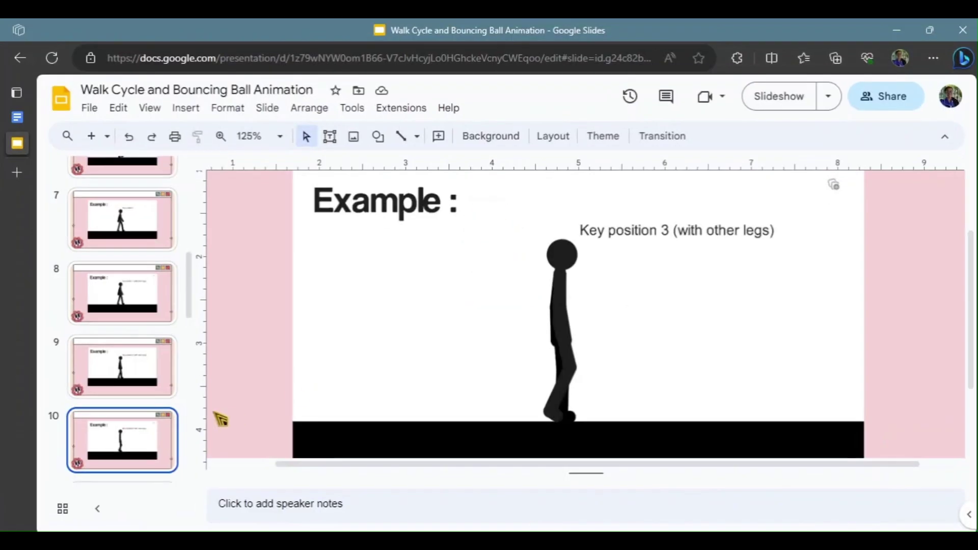
pyautogui.press('Down')
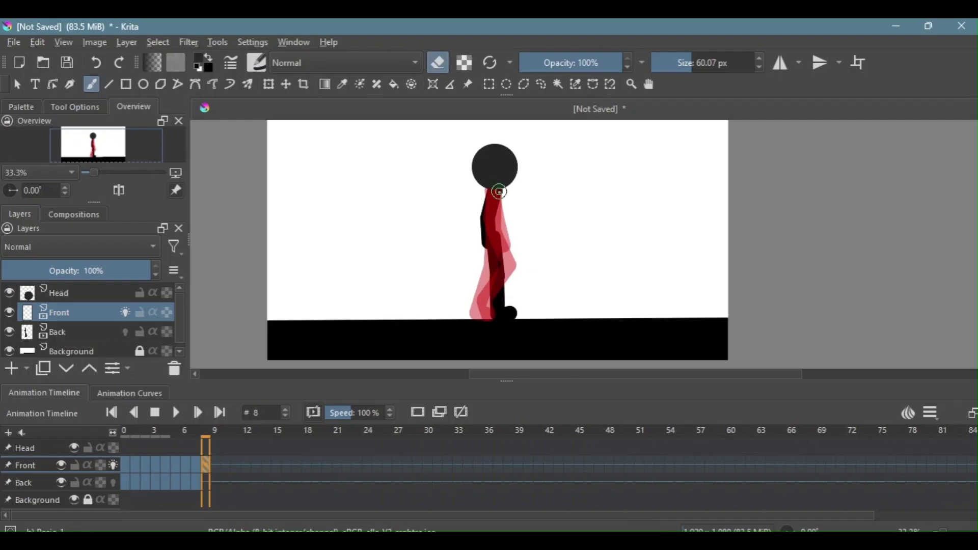
# Draw the front torso as a dark grey straight line below the head at frame 8.
pyautogui.scroll(2, 498, 191)
pyautogui.click(109, 84)
pyautogui.click(438, 62)
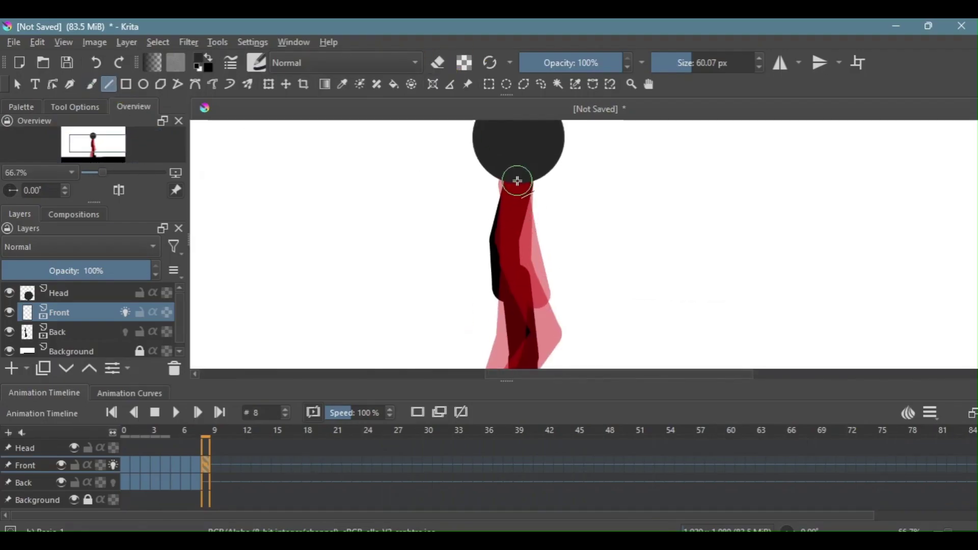
pyautogui.moveTo(518, 182); pyautogui.dragTo(516, 264)
# Try to draw the front leg at frame 8 with a forward-bent knee, lower leg and raised foot.
pyautogui.scroll(-1, 560, 275)
pyautogui.moveTo(526, 230); pyautogui.dragTo(564, 268)
pyautogui.hotkey('ctrl', 'z')
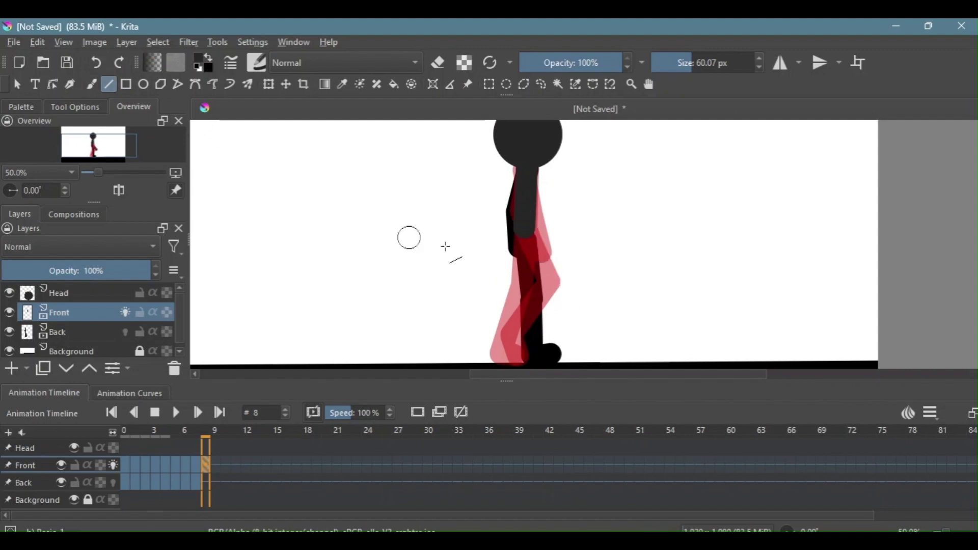
pyautogui.moveTo(525, 229); pyautogui.dragTo(563, 268)
pyautogui.moveTo(561, 270); pyautogui.dragTo(571, 336)
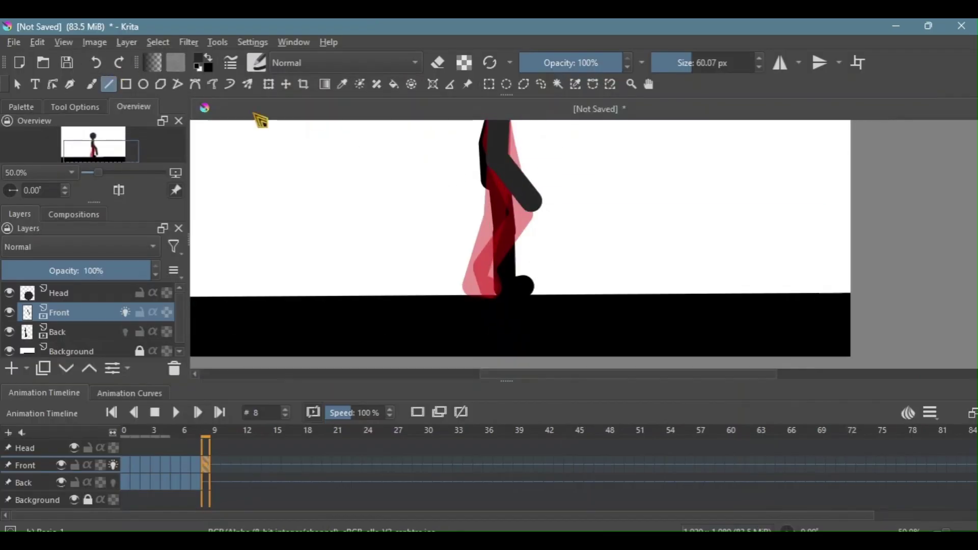
pyautogui.hotkey('ctrl', 'z')
pyautogui.moveTo(497, 157)
pyautogui.mouseDown()
pyautogui.moveTo(539, 200)
pyautogui.moveTo(527, 269)
pyautogui.mouseUp()
pyautogui.moveTo(527, 268); pyautogui.dragTo(555, 270)
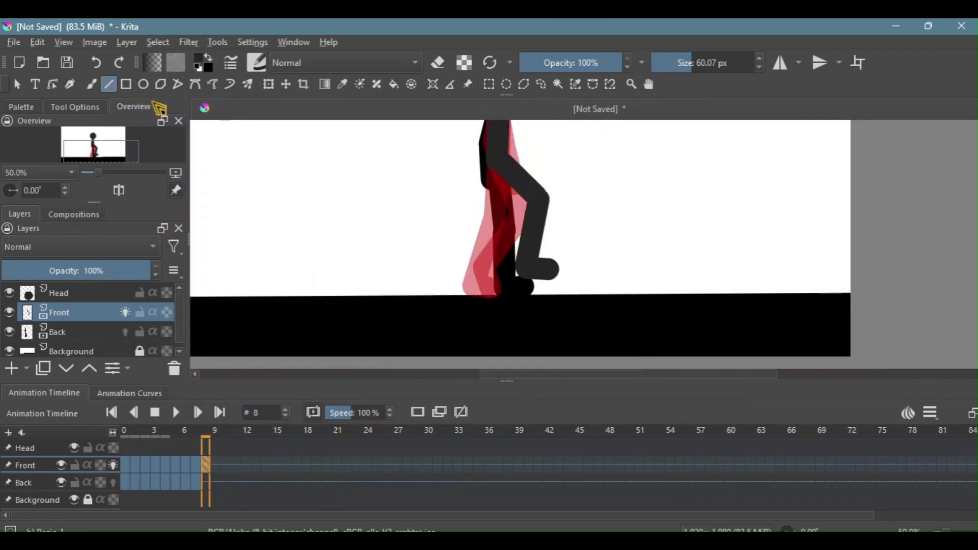
pyautogui.hotkey('ctrl', 'z')
pyautogui.hotkey('ctrl', 'z')
pyautogui.hotkey('ctrl', 'z')
# Draw the front leg at frame 8 with a bent knee and foot, plus the front arm in two segments.
pyautogui.moveTo(500, 157)
pyautogui.mouseDown()
pyautogui.moveTo(524, 207)
pyautogui.moveTo(515, 274)
pyautogui.mouseUp()
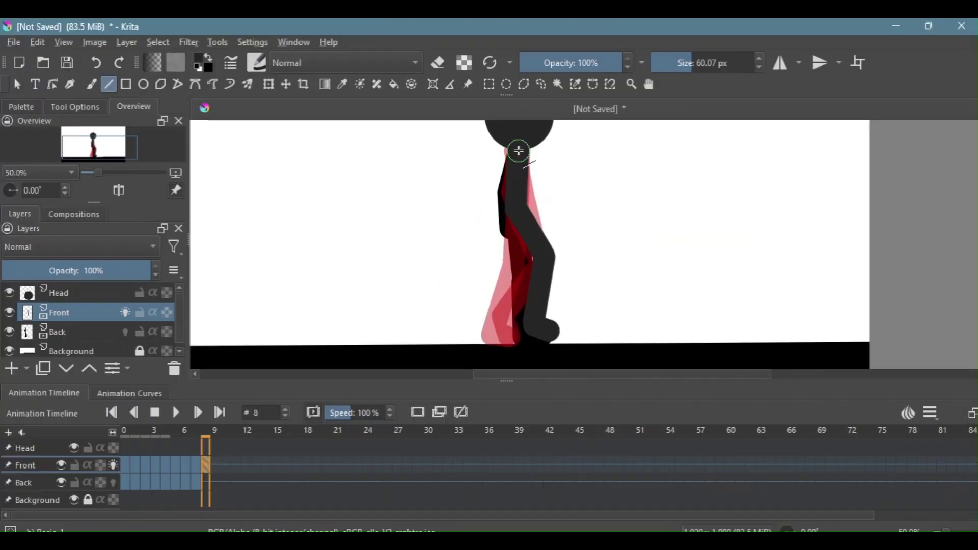
pyautogui.moveTo(518, 152); pyautogui.dragTo(504, 234)
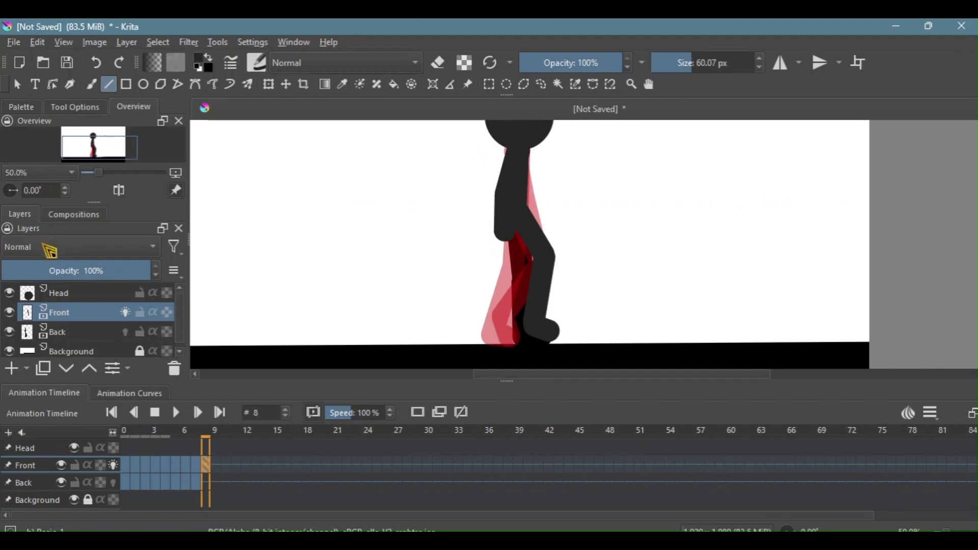
# Switch to the Back layer at frame 8, show its onion skins and erase the duplicated figure.
pyautogui.click(88, 338)
pyautogui.press('b')
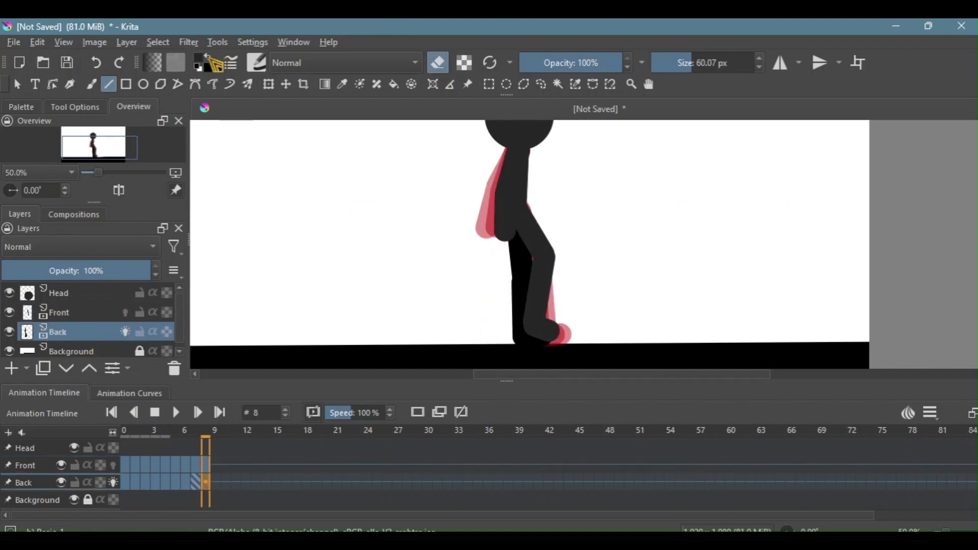
pyautogui.click(95, 63)
pyautogui.click(438, 63)
pyautogui.moveTo(520, 240)
pyautogui.mouseDown()
pyautogui.moveTo(513, 292)
pyautogui.moveTo(532, 333)
pyautogui.mouseUp()
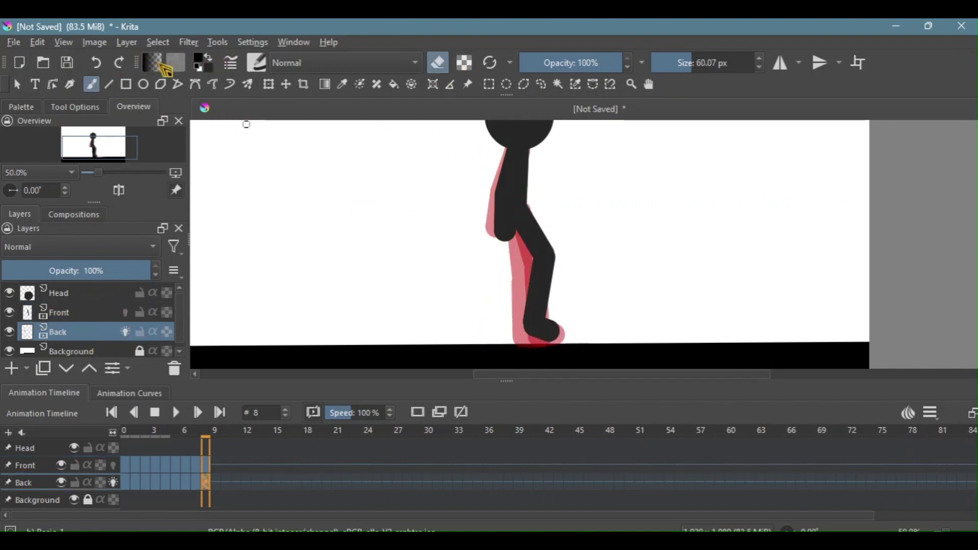
# Draw the back arm at frame 8 in black straight lines, swinging slightly forward from the shoulder.
pyautogui.click(208, 58)
pyautogui.press('v')
pyautogui.moveTo(528, 151)
pyautogui.mouseDown()
pyautogui.moveTo(529, 196)
pyautogui.moveTo(549, 231)
pyautogui.mouseUp()
pyautogui.click(95, 63)
# Draw the back leg at frame 8 as thigh, lower leg and foot, checking the reference slide and redoing the misplaced strokes.
pyautogui.moveTo(524, 192); pyautogui.dragTo(491, 332)
pyautogui.hotkey('alt', 'Tab')
pyautogui.hotkey('alt', 'Tab')
pyautogui.hotkey('ctrl', 'z')
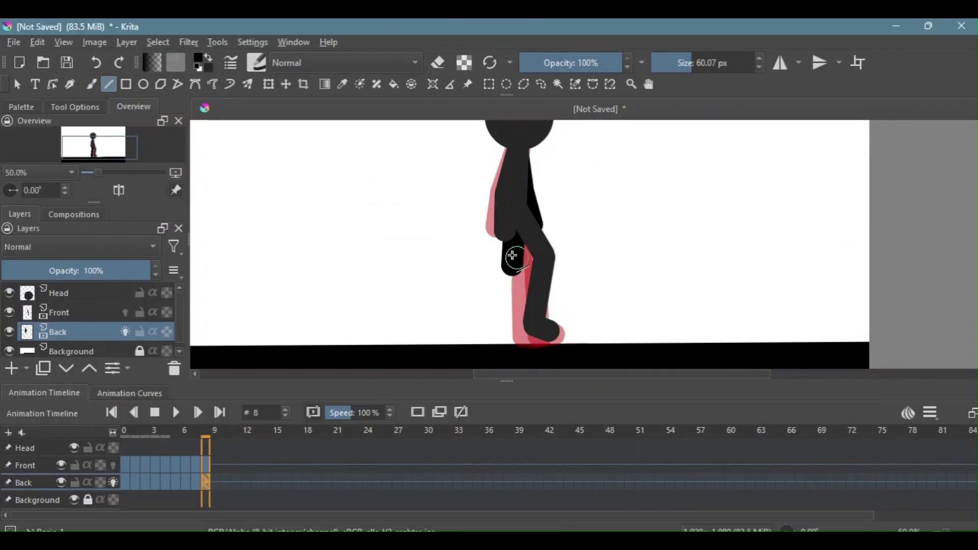
pyautogui.moveTo(509, 237); pyautogui.dragTo(506, 300)
pyautogui.hotkey('ctrl', 'z')
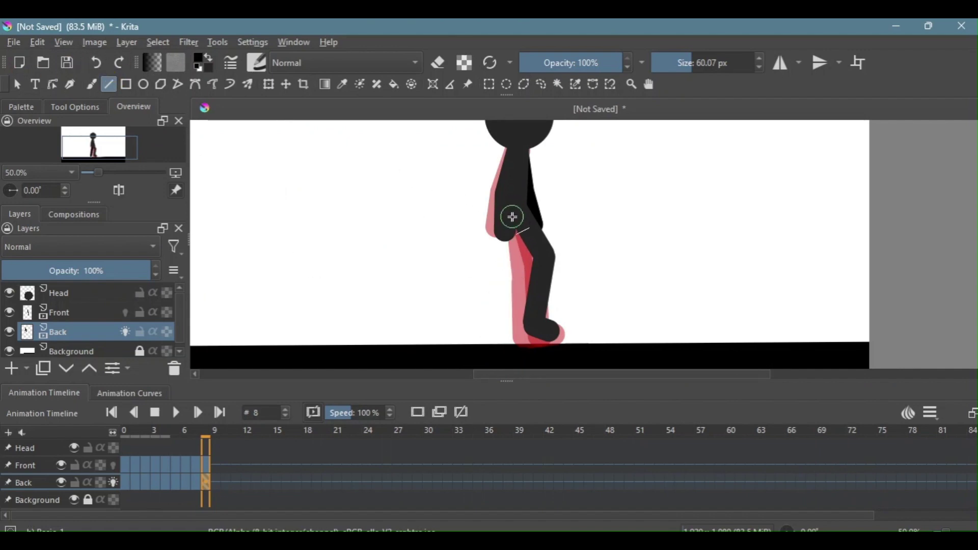
pyautogui.moveTo(512, 211)
pyautogui.mouseDown()
pyautogui.moveTo(499, 332)
pyautogui.moveTo(514, 334)
pyautogui.mouseUp()
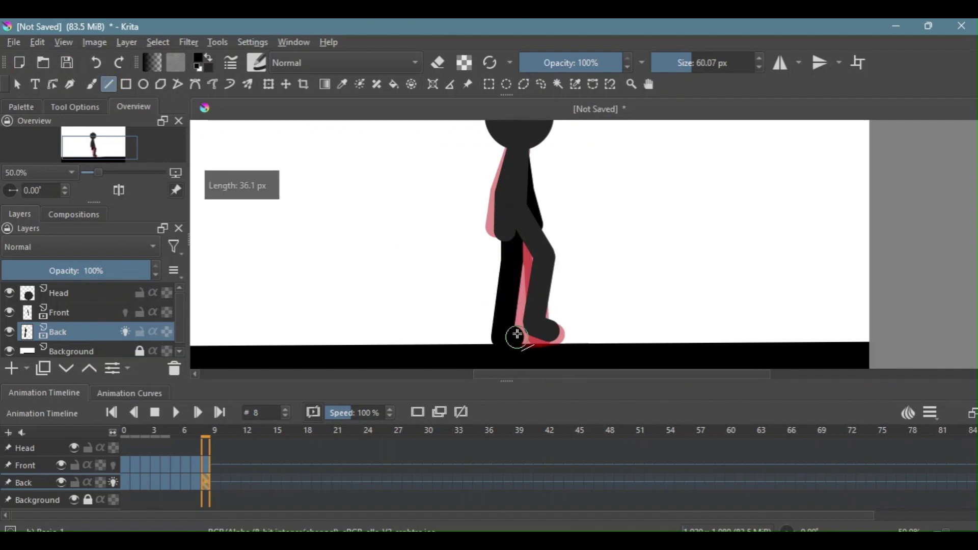
pyautogui.scroll(-2, 547, 286)
pyautogui.moveTo(547, 286); pyautogui.dragTo(537, 277)
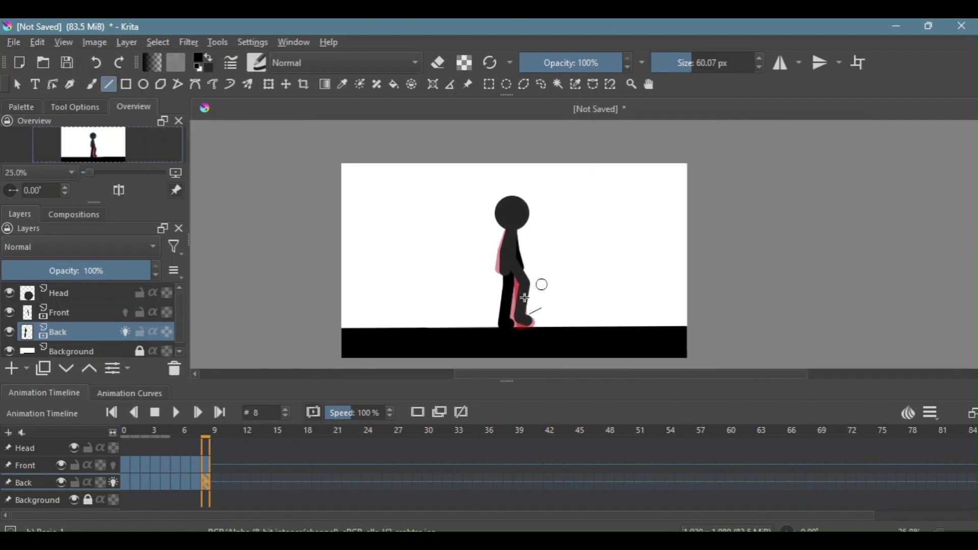
# Go to frame 9, show onion skins for the Front layer and erase its duplicated figure.
pyautogui.click(218, 463)
pyautogui.click(93, 312)
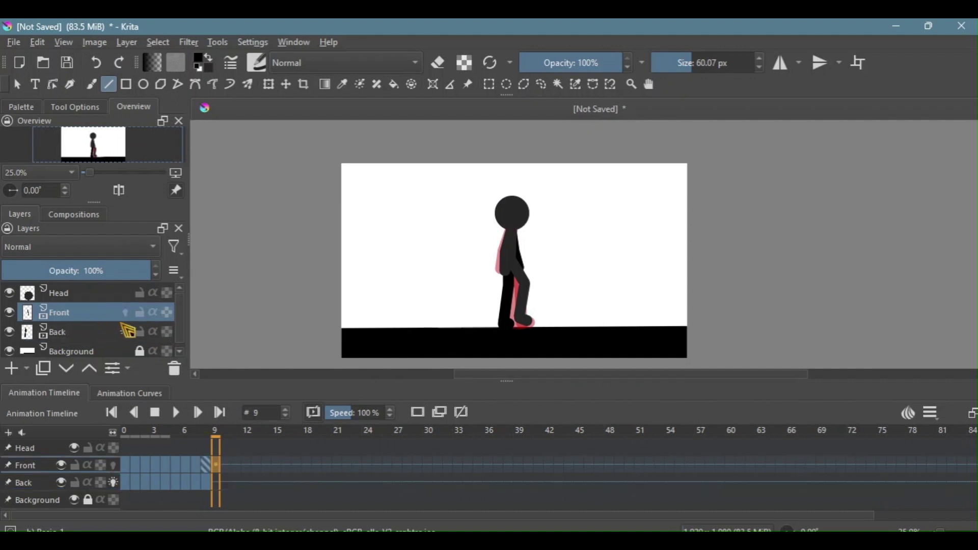
pyautogui.press('e')
pyautogui.moveTo(502, 321); pyautogui.dragTo(509, 293)
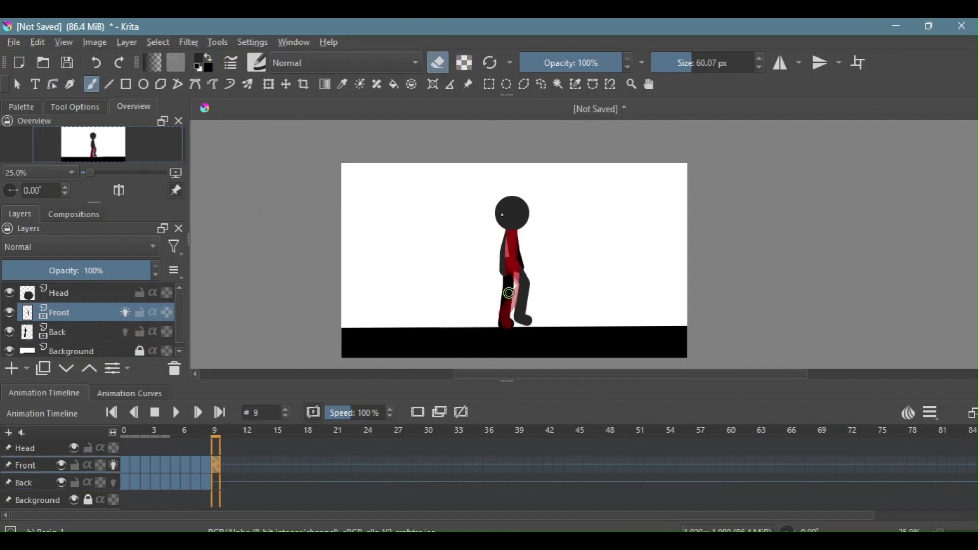
# Compare frame 8 with the "Key position 4 (with other legs)" slide and move to the following reference slide.
pyautogui.scroll(4, 529, 264)
pyautogui.press('Left')
pyautogui.press('pagedown')
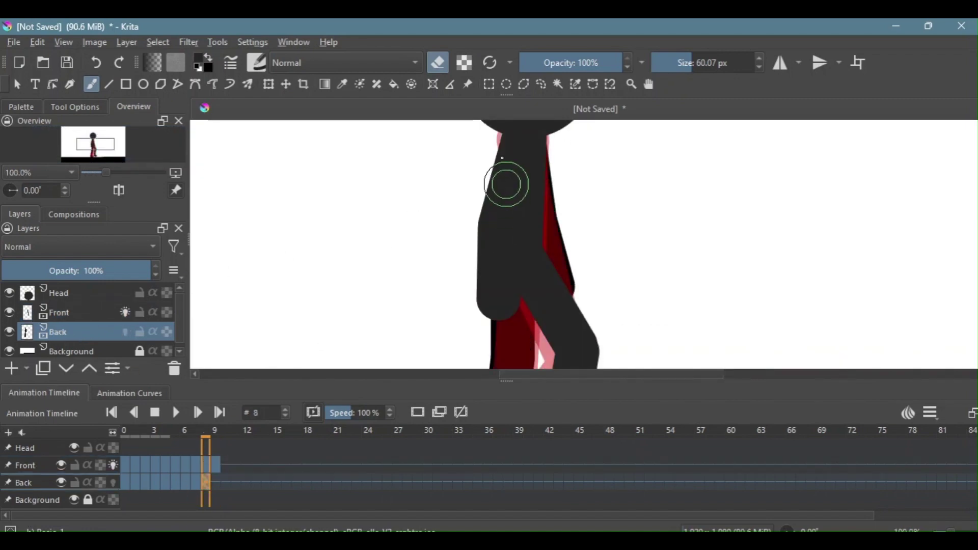
pyautogui.scroll(-4, 528, 198)
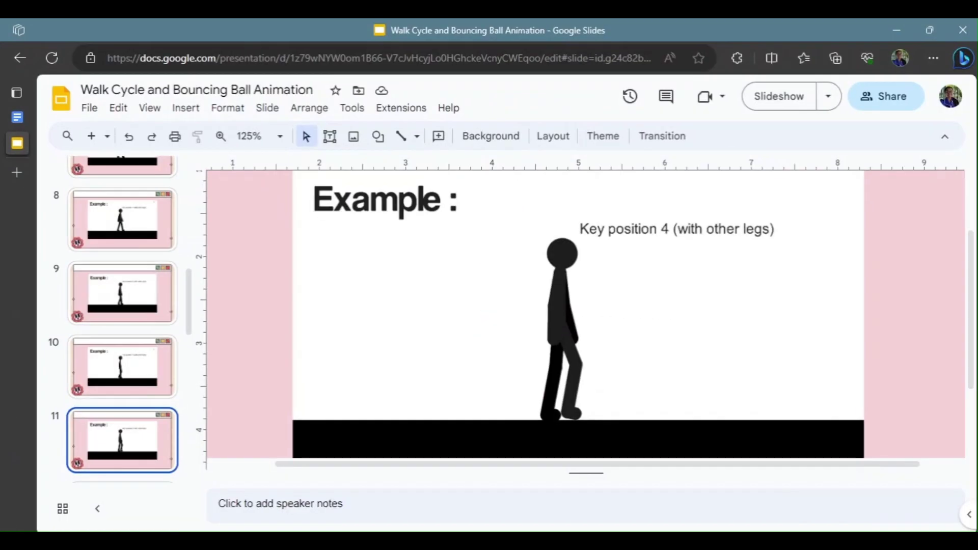
pyautogui.press('Down')
pyautogui.scroll(-1, 192, 332)
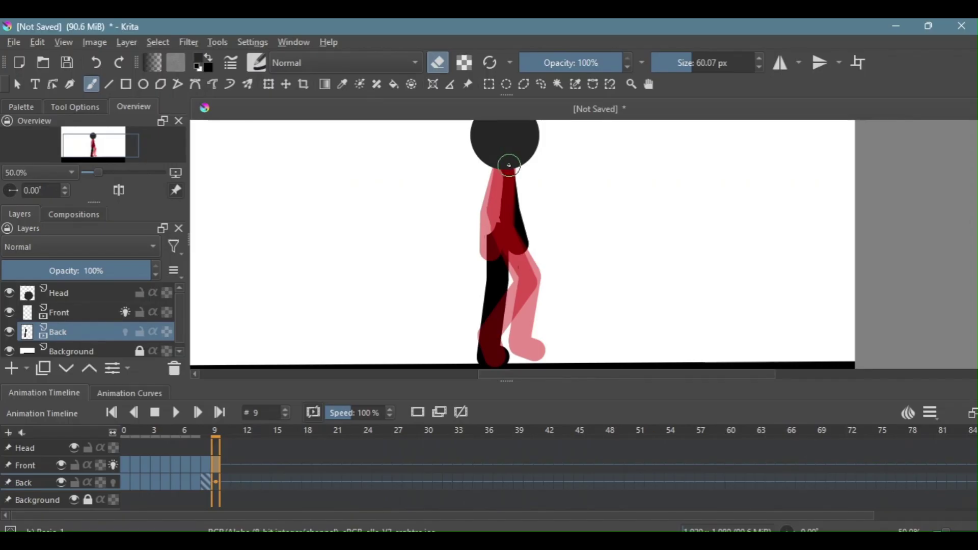
# Draw the front torso as a straight line on the Front layer at frame 9, undoing the stroke made on the Back layer.
pyautogui.click(108, 88)
pyautogui.press('e')
pyautogui.moveTo(502, 174); pyautogui.dragTo(498, 227)
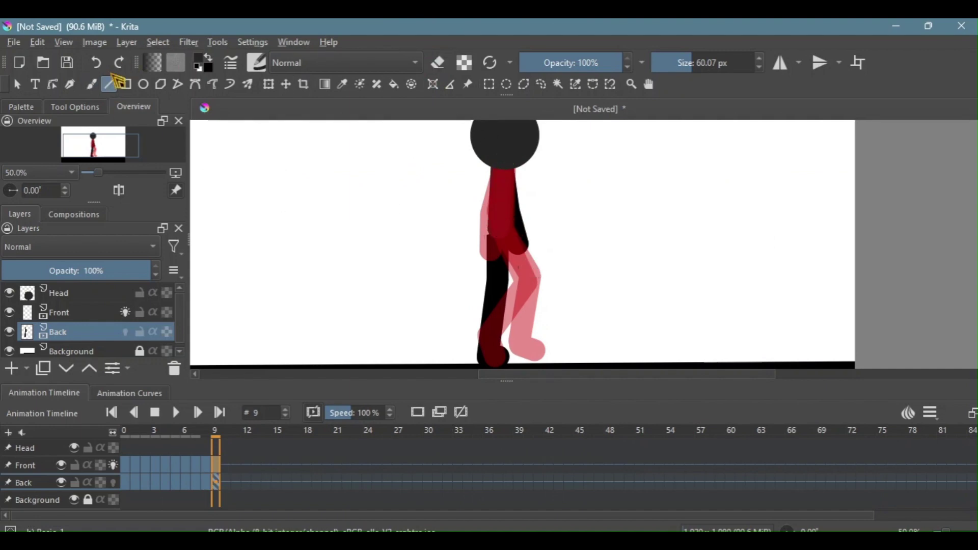
pyautogui.click(101, 65)
pyautogui.click(216, 465)
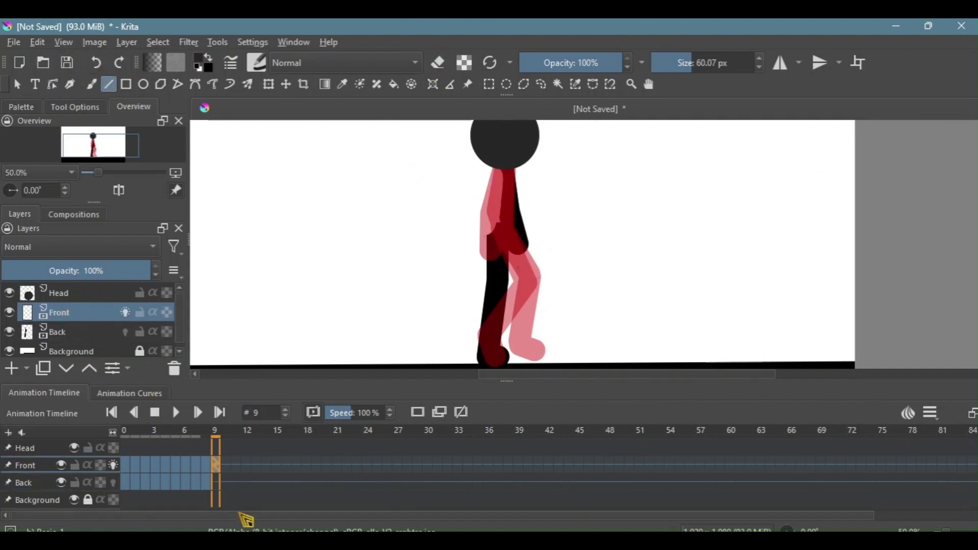
pyautogui.moveTo(503, 170); pyautogui.dragTo(497, 222)
# Draw the front leg stepping forward with its foot, plus the backward-swung front arm, at frame 9.
pyautogui.moveTo(465, 331); pyautogui.dragTo(482, 373)
pyautogui.hotkey('ctrl', 'z')
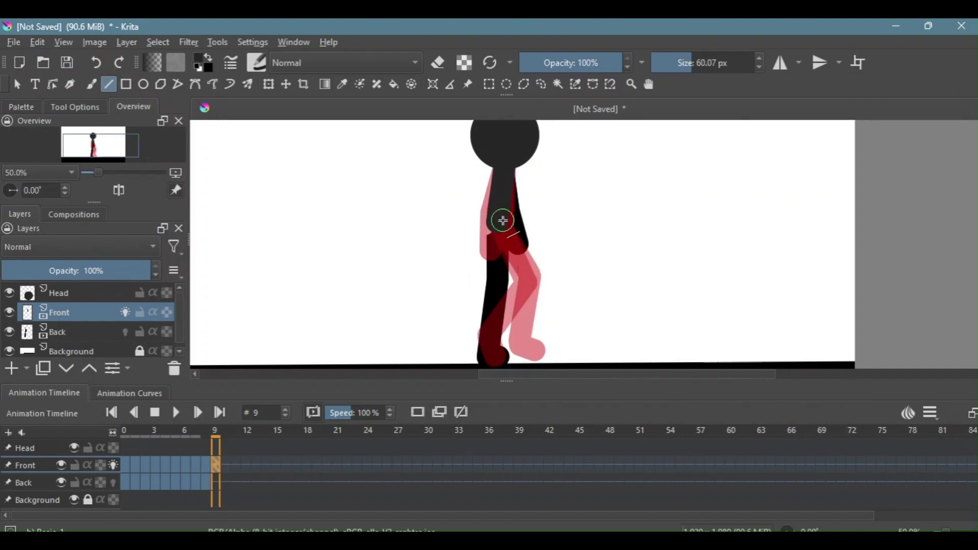
pyautogui.moveTo(502, 218); pyautogui.dragTo(519, 275)
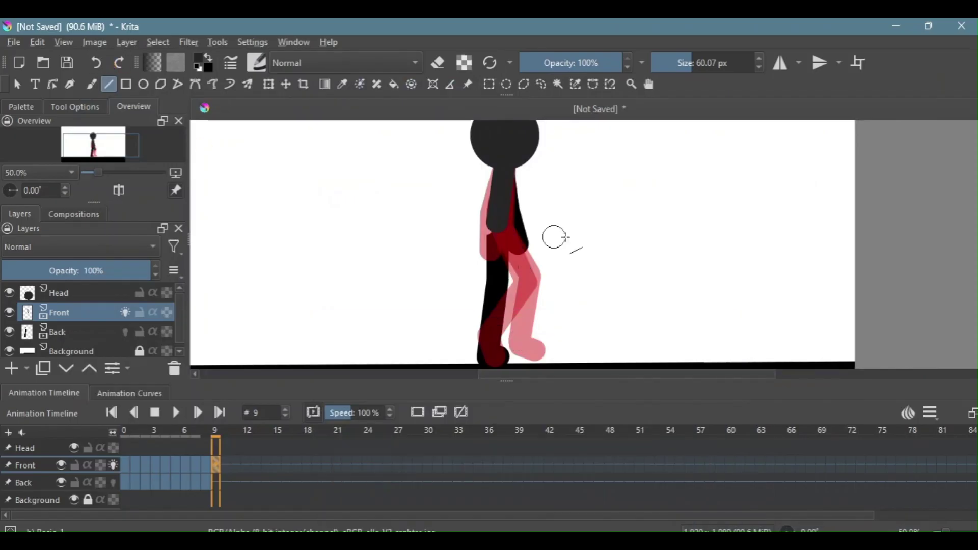
pyautogui.moveTo(498, 220)
pyautogui.mouseDown()
pyautogui.moveTo(533, 353)
pyautogui.moveTo(549, 354)
pyautogui.mouseUp()
pyautogui.moveTo(489, 218); pyautogui.dragTo(497, 255)
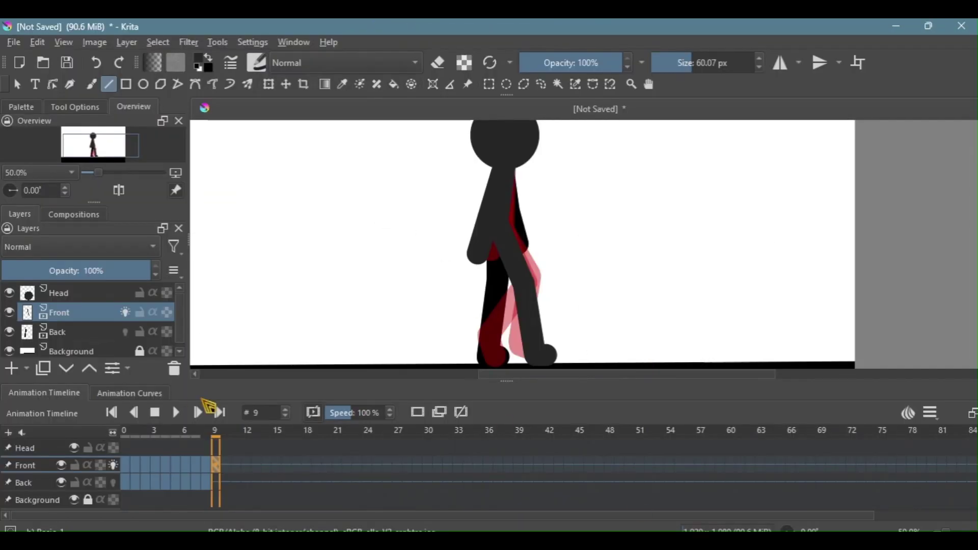
# Show onion skins for the Back layer instead of Front and erase the Back layer's duplicated figure at frame 9.
pyautogui.click(71, 336)
pyautogui.click(125, 312)
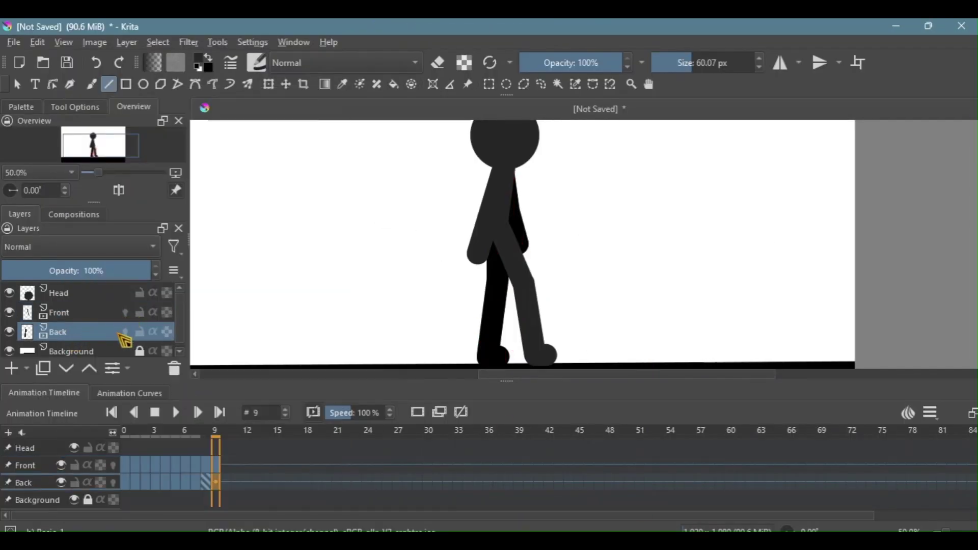
pyautogui.click(126, 331)
pyautogui.click(439, 64)
pyautogui.click(208, 57)
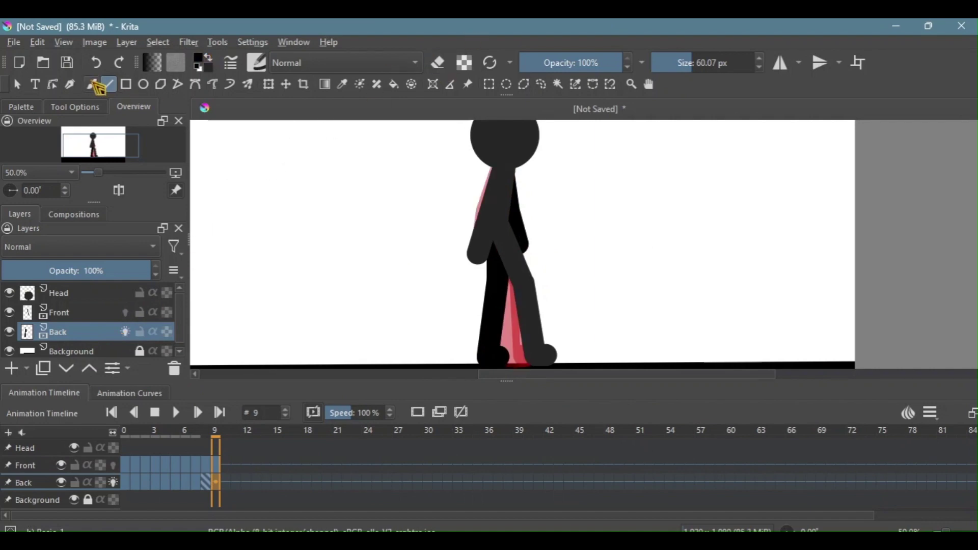
pyautogui.click(92, 84)
pyautogui.moveTo(525, 138); pyautogui.dragTo(516, 273)
pyautogui.click(96, 63)
pyautogui.click(438, 63)
pyautogui.moveTo(518, 148); pyautogui.dragTo(493, 246)
pyautogui.press('e')
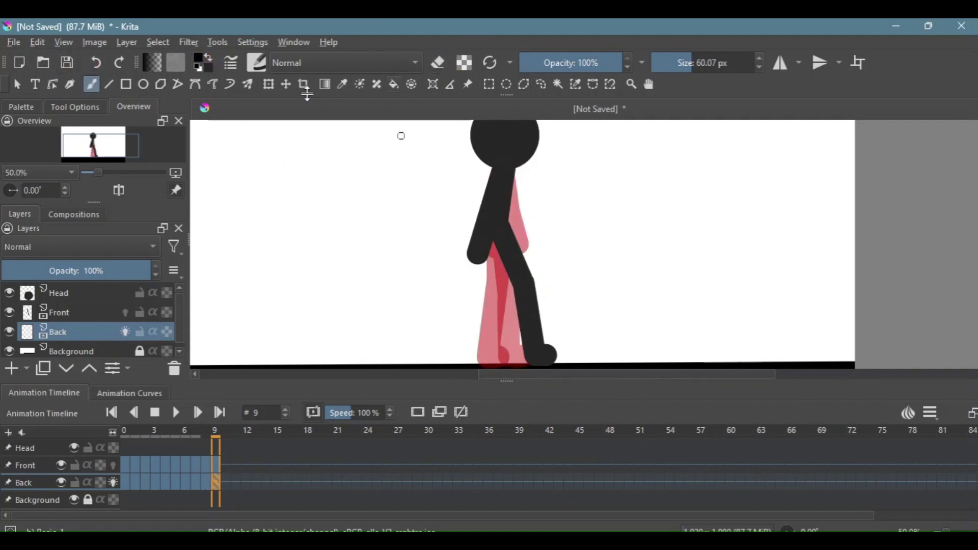
# Draw the bent back arm swinging forward and the back leg trailing behind in black at frame 9.
pyautogui.moveTo(502, 173); pyautogui.dragTo(530, 245)
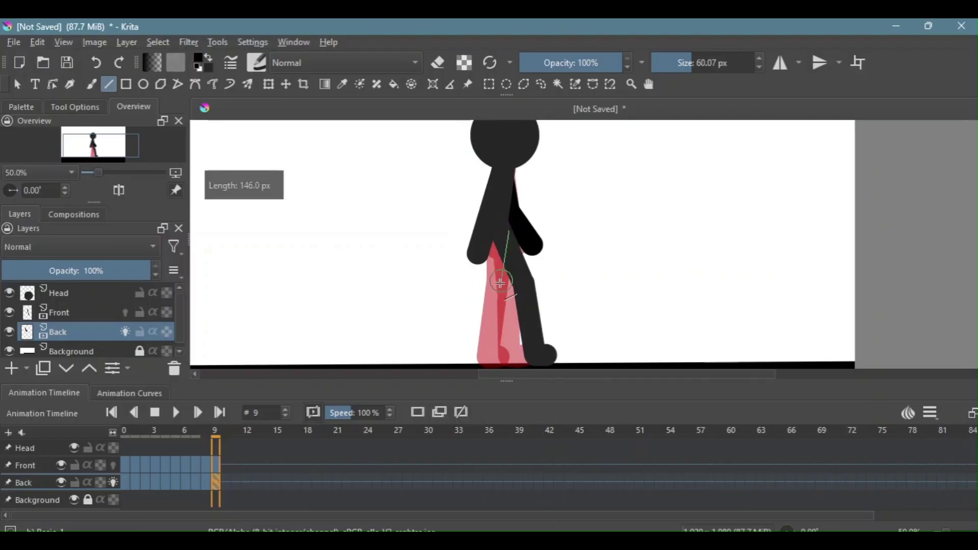
pyautogui.moveTo(491, 288); pyautogui.dragTo(476, 359)
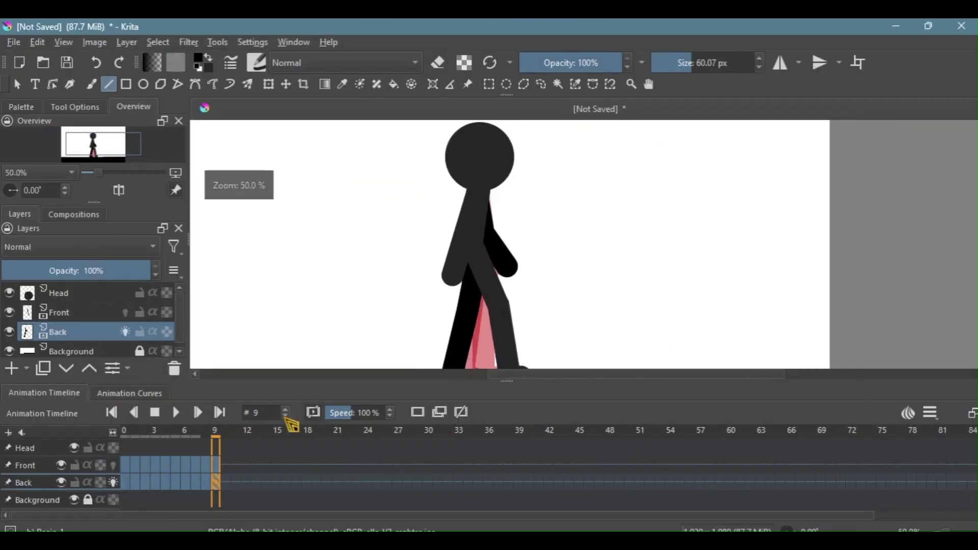
# Compare the poses at frames 8 and 9, and turn off the Back layer's onion skins.
pyautogui.click(204, 430)
pyautogui.press('-')
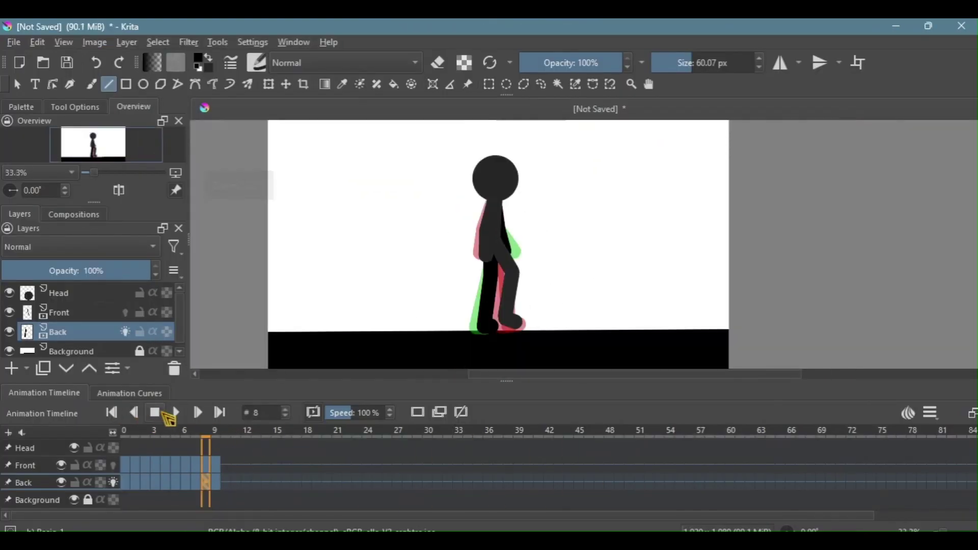
pyautogui.click(213, 430)
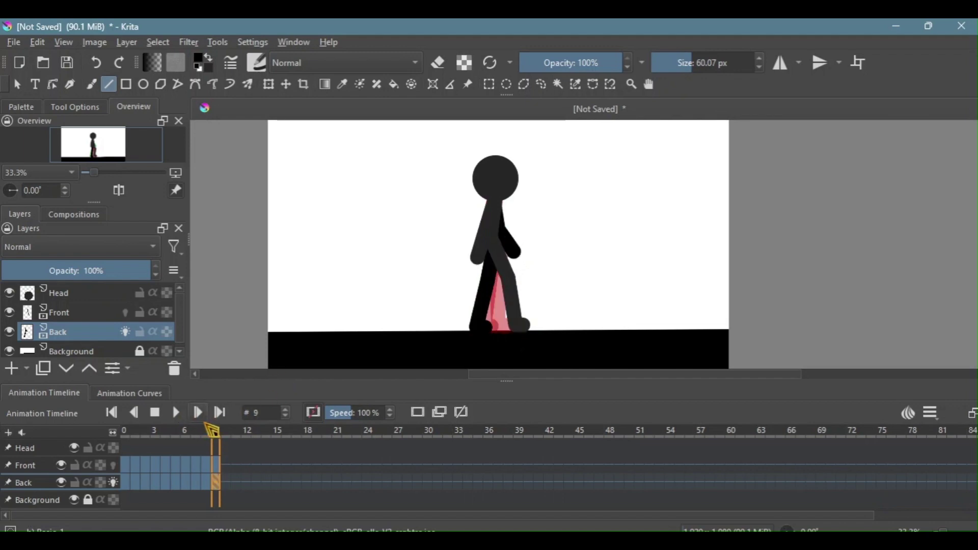
pyautogui.click(132, 473)
pyautogui.click(213, 473)
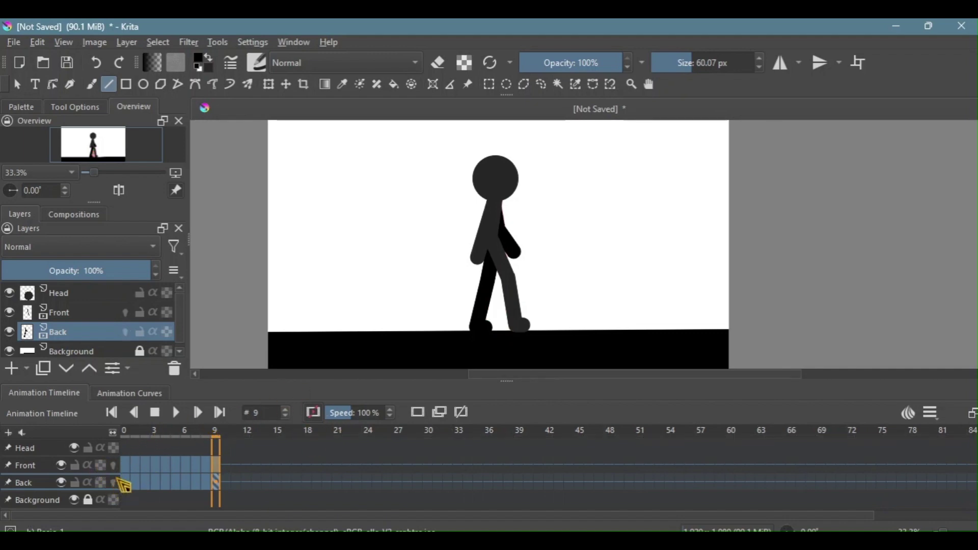
# Copy the Front and Back keyframes from frame 0 and paste them at frame 10.
pyautogui.click(132, 473)
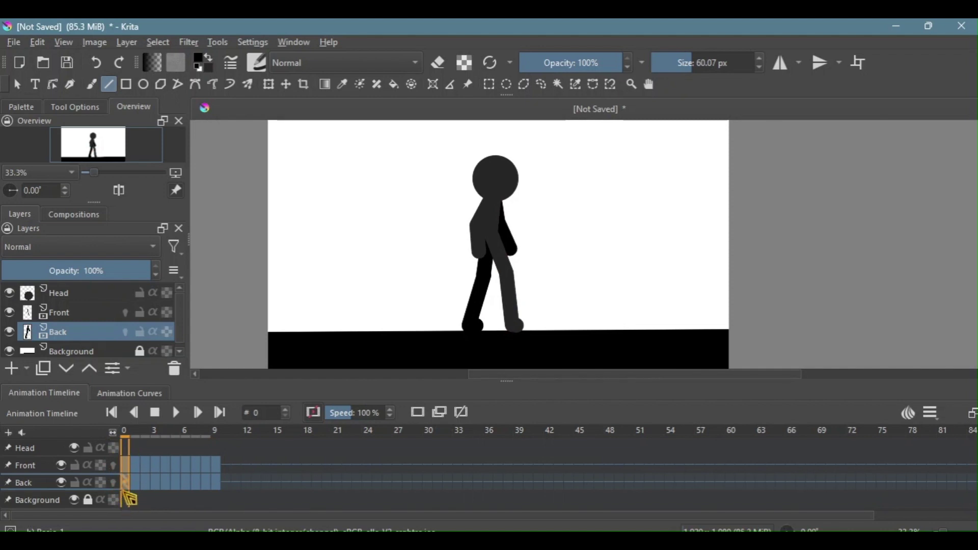
pyautogui.rightClick(127, 486)
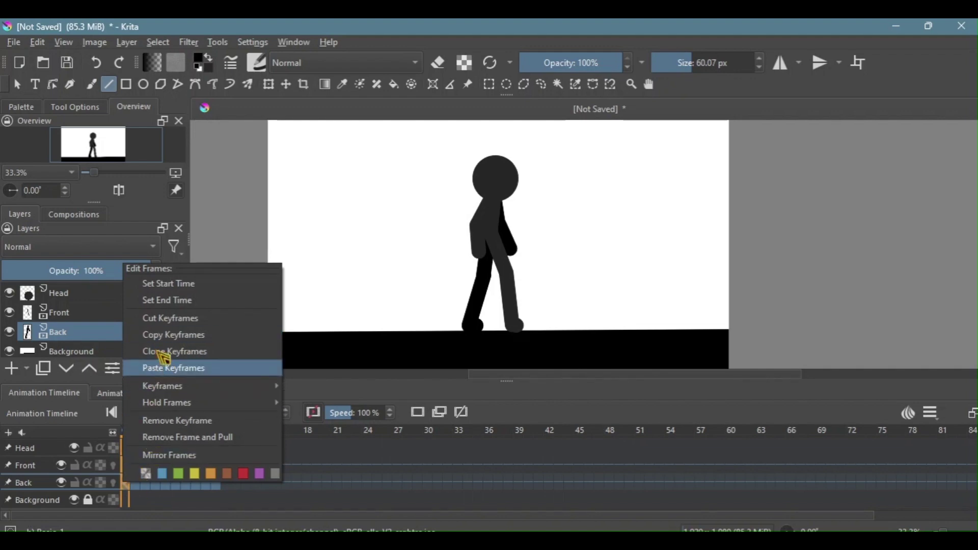
pyautogui.click(168, 335)
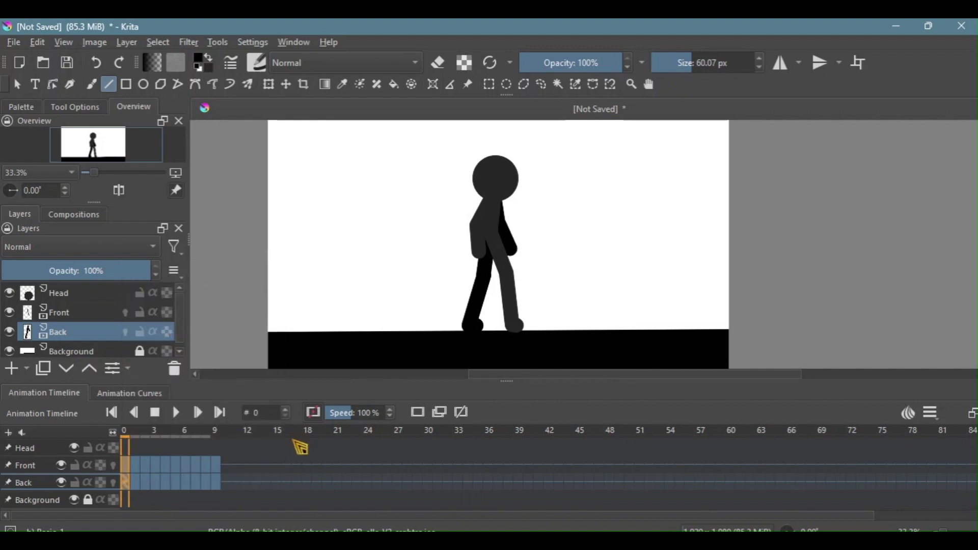
pyautogui.click(224, 466)
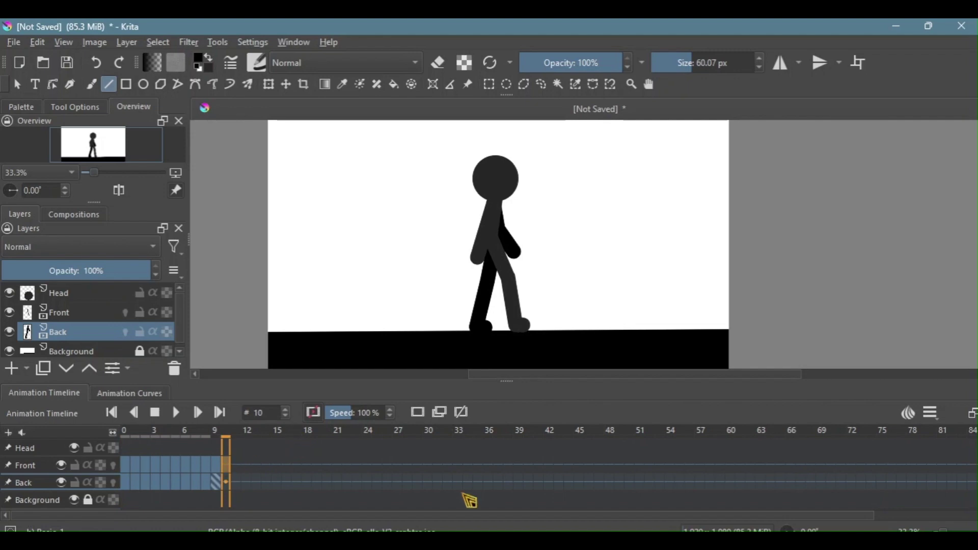
pyautogui.rightClick(227, 465)
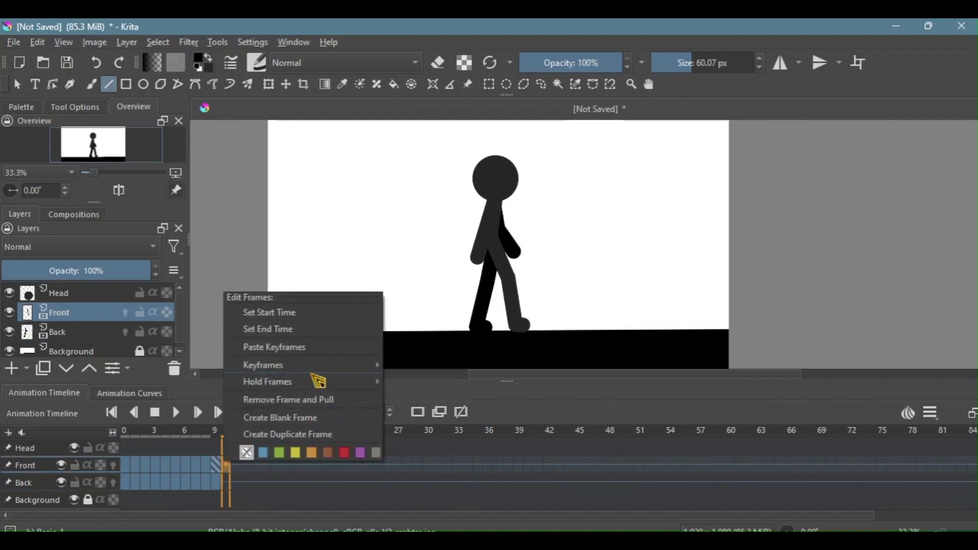
pyautogui.click(308, 354)
# Step forward twice through the walk cycle from frame 0 to frame 11 to review the motion.
pyautogui.click(127, 465)
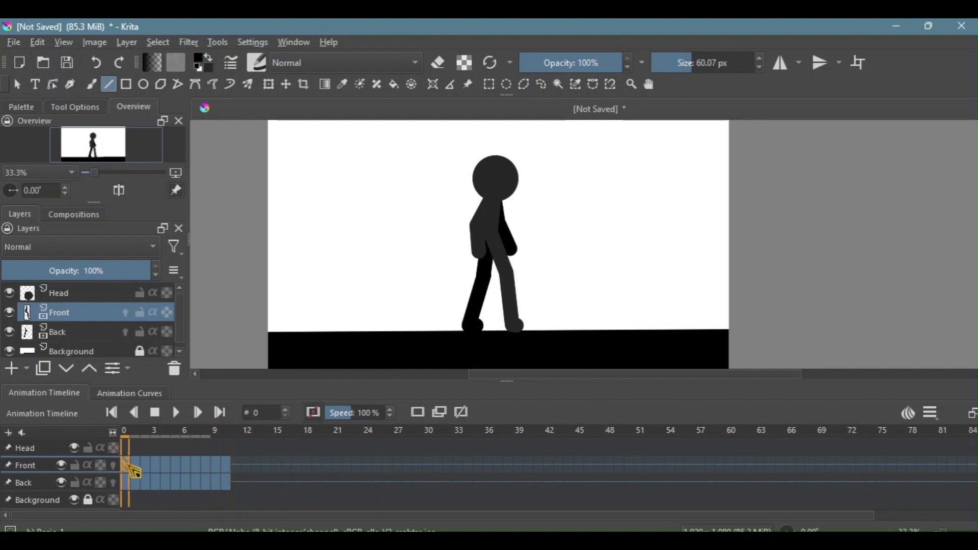
pyautogui.click(198, 413)
pyautogui.click(199, 413)
pyautogui.click(198, 412)
pyautogui.click(199, 413)
pyautogui.click(199, 413)
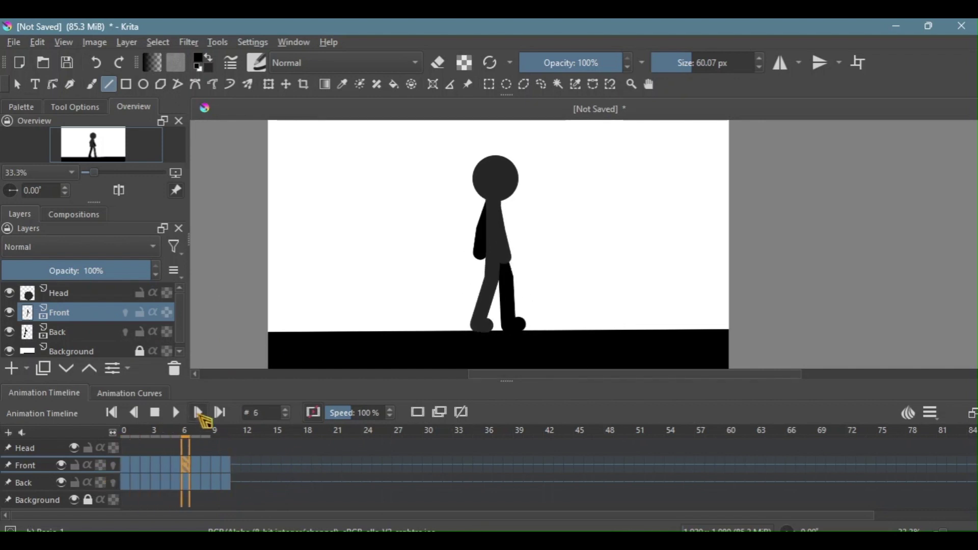
pyautogui.click(198, 413)
pyautogui.click(198, 412)
pyautogui.click(199, 413)
pyautogui.click(199, 412)
pyautogui.click(198, 413)
pyautogui.click(199, 412)
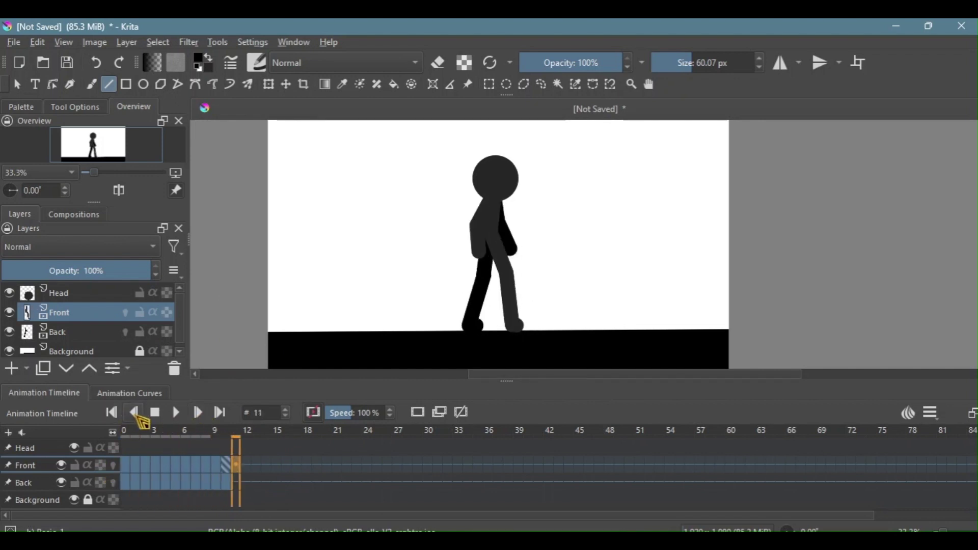
pyautogui.click(135, 413)
pyautogui.click(126, 465)
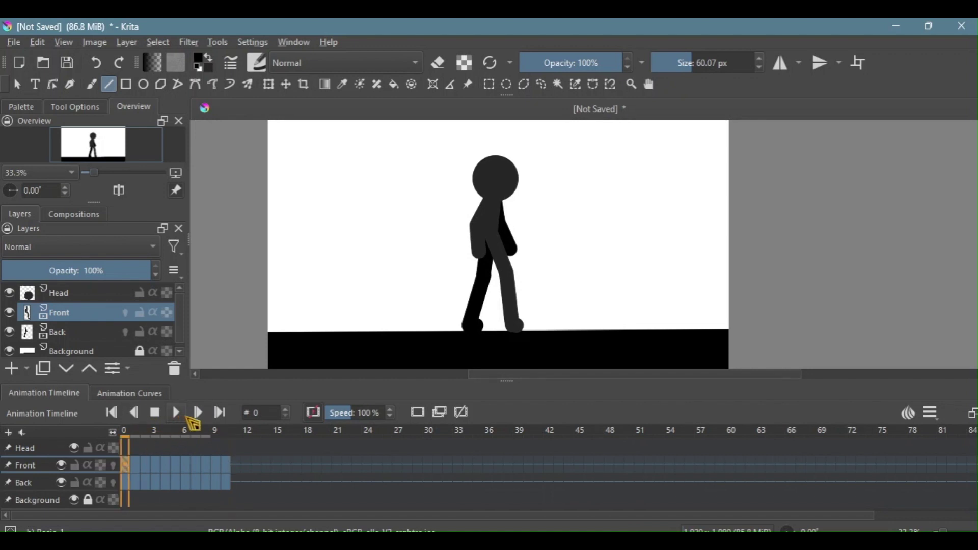
pyautogui.click(198, 412)
pyautogui.click(199, 413)
pyautogui.click(199, 413)
pyautogui.click(198, 412)
pyautogui.click(198, 413)
pyautogui.click(198, 412)
pyautogui.click(199, 412)
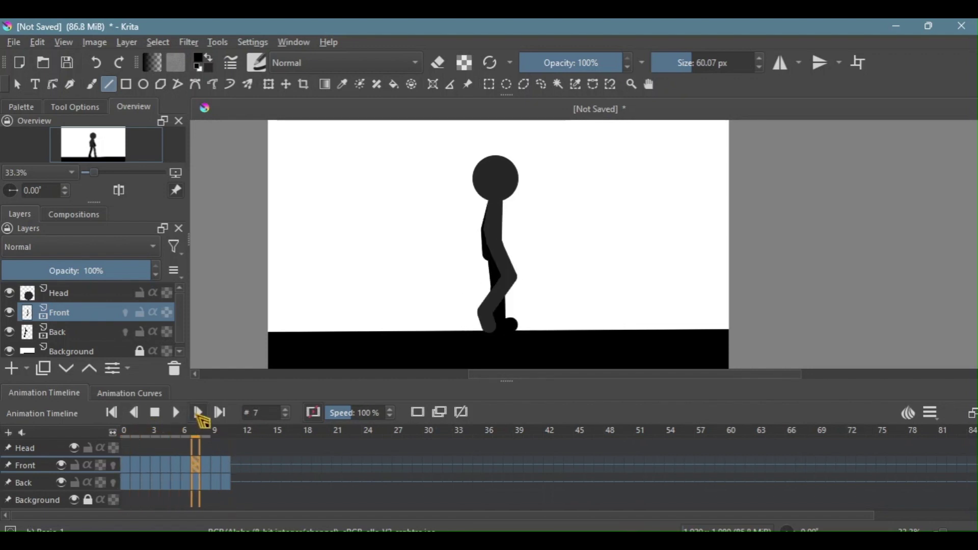
pyautogui.click(198, 412)
pyautogui.click(199, 412)
pyautogui.click(199, 413)
pyautogui.click(198, 412)
# Step backward through the walk cycle to check the poses in reverse, ending at frame 0.
pyautogui.click(134, 413)
pyautogui.click(134, 413)
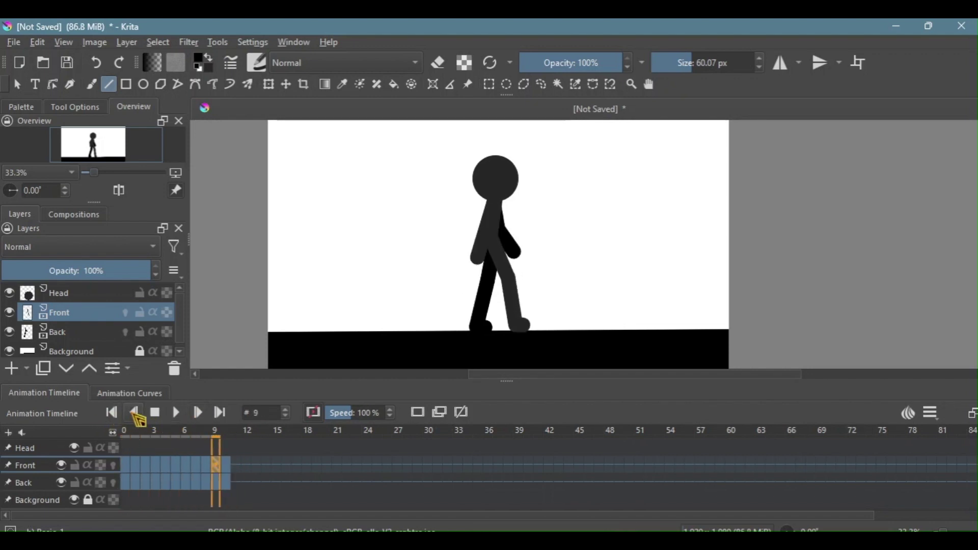
pyautogui.click(134, 413)
pyautogui.click(134, 413)
pyautogui.click(134, 413)
pyautogui.click(134, 413)
pyautogui.click(134, 413)
pyautogui.click(134, 413)
pyautogui.click(134, 413)
pyautogui.click(134, 413)
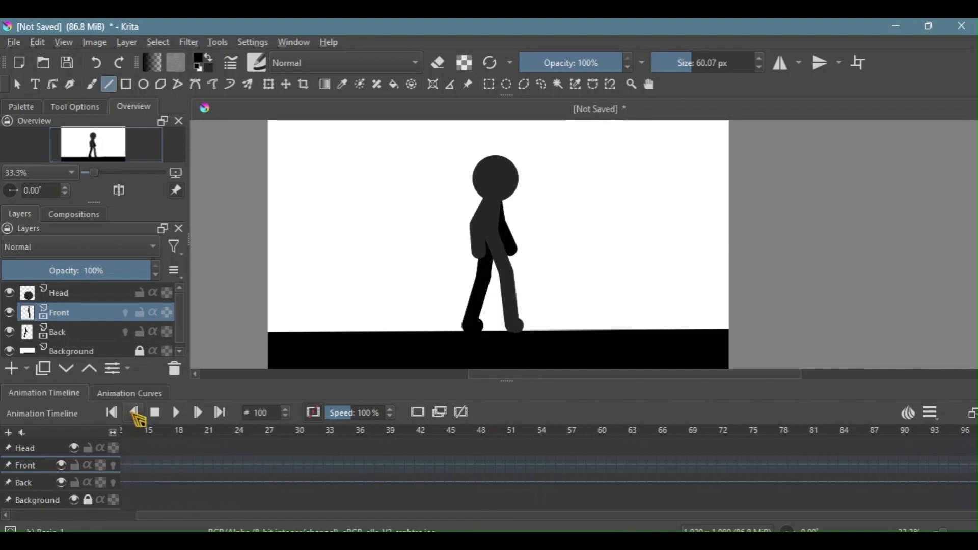
pyautogui.click(199, 413)
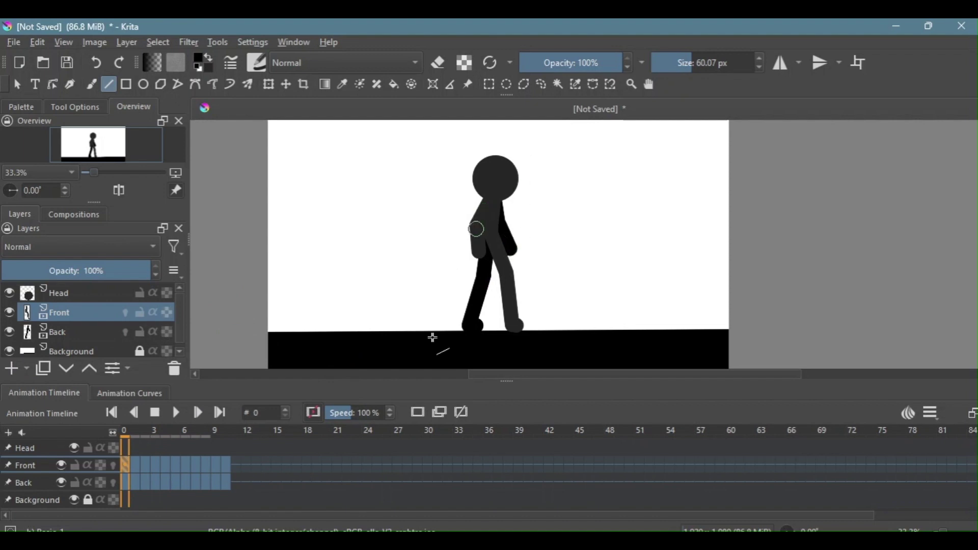
# Add a keyframe to the Head layer at frame 0 and compare the body poses across frames 0 to 2.
pyautogui.click(107, 294)
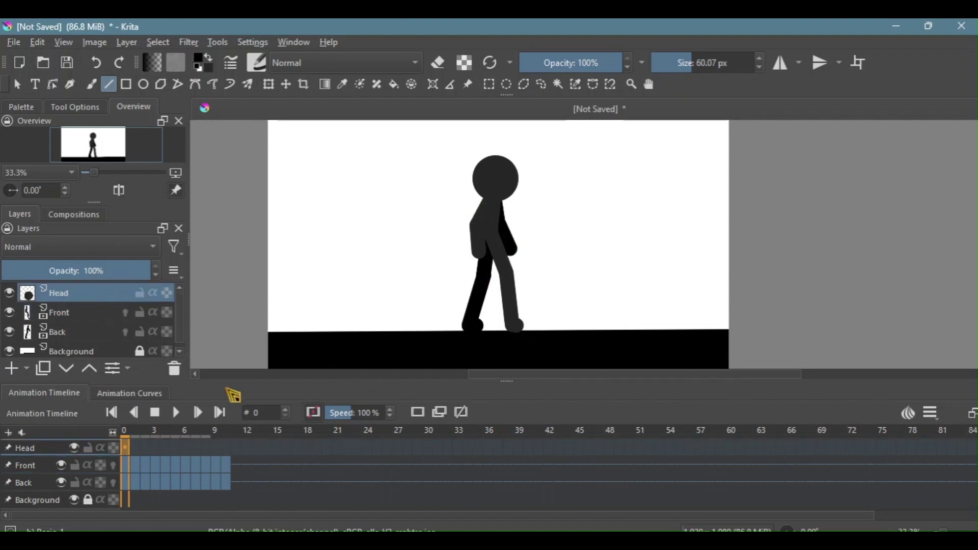
pyautogui.click(427, 412)
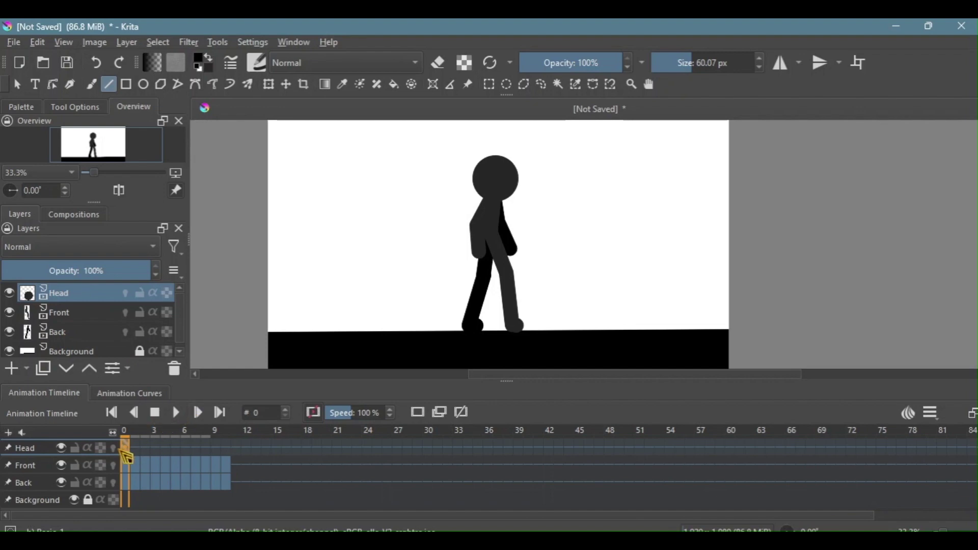
pyautogui.click(205, 414)
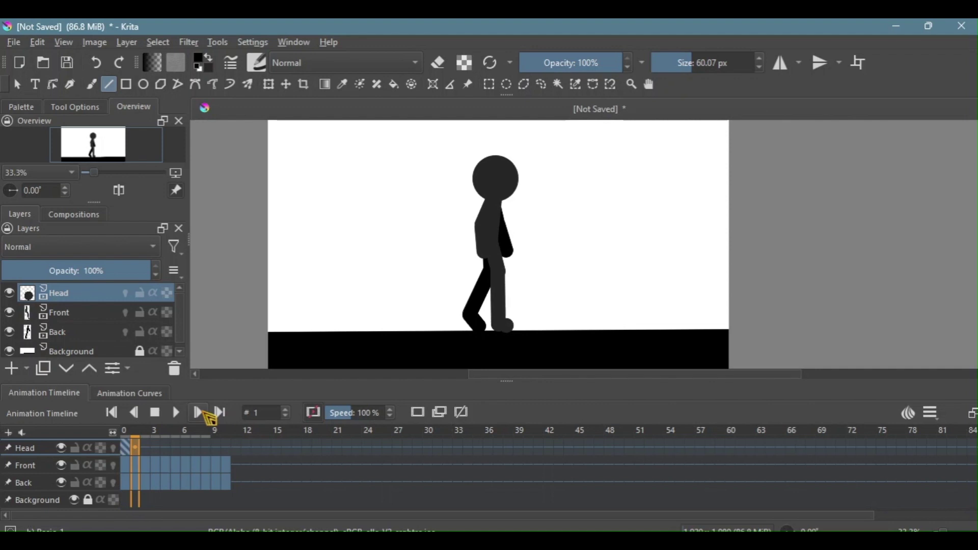
pyautogui.click(206, 414)
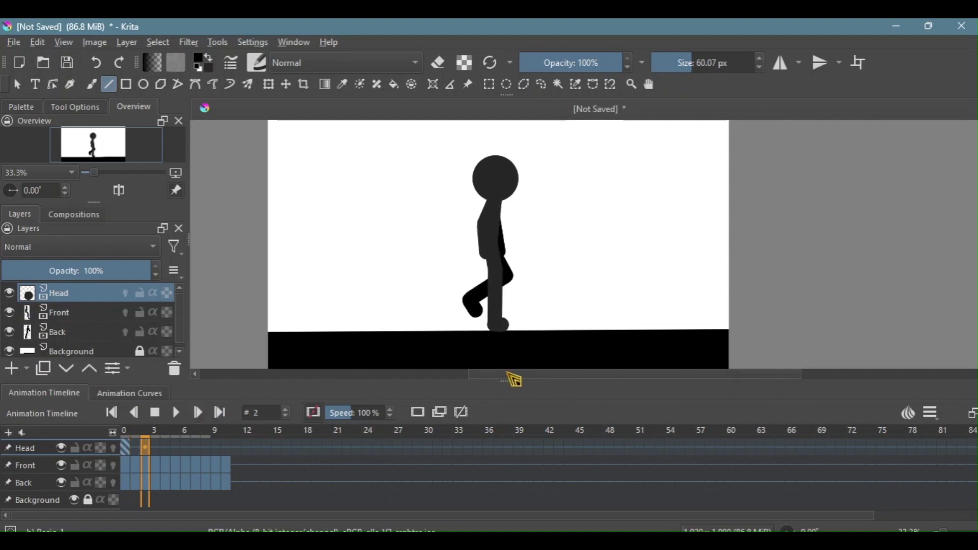
pyautogui.click(137, 414)
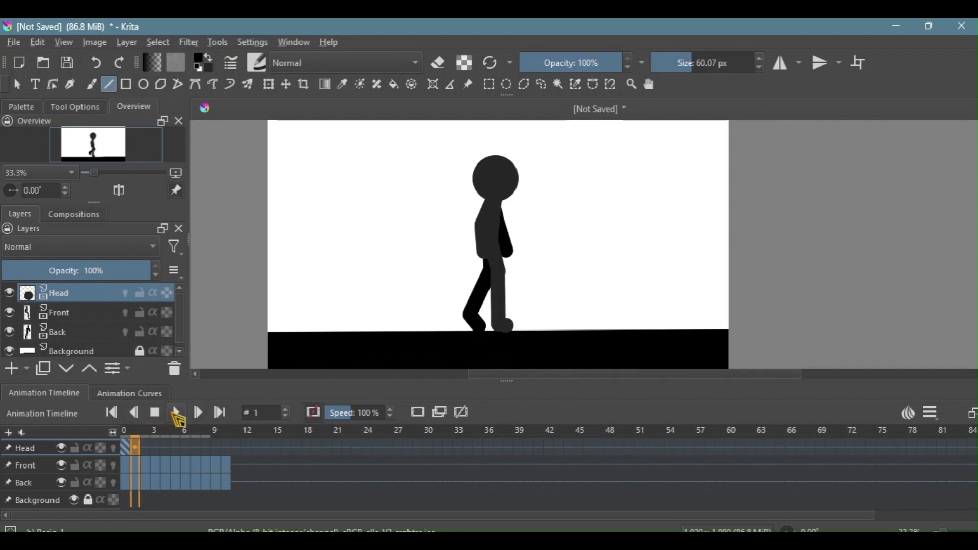
pyautogui.click(134, 414)
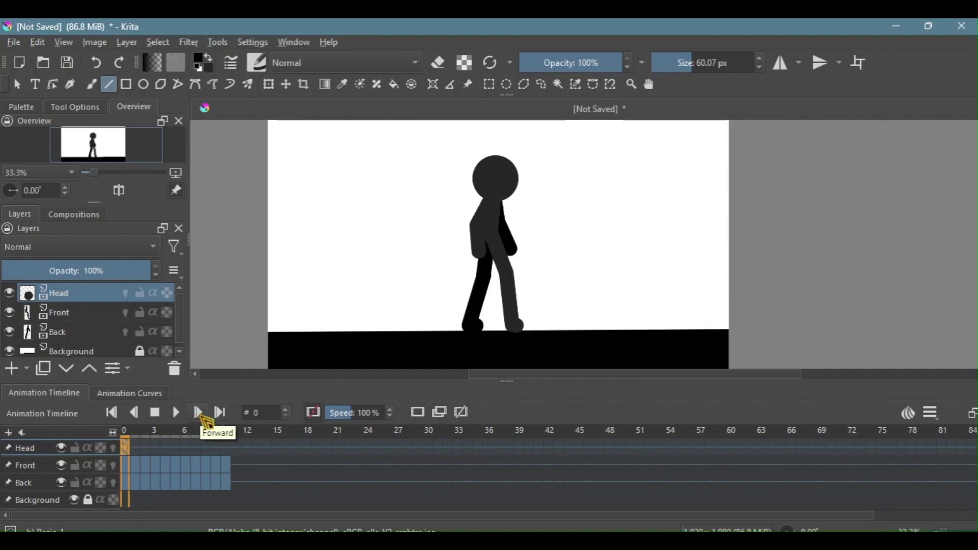
# At frame 2, select the head with a rectangle about 471 by 312 px, transform it slightly upward, and clear the selection.
pyautogui.click(199, 414)
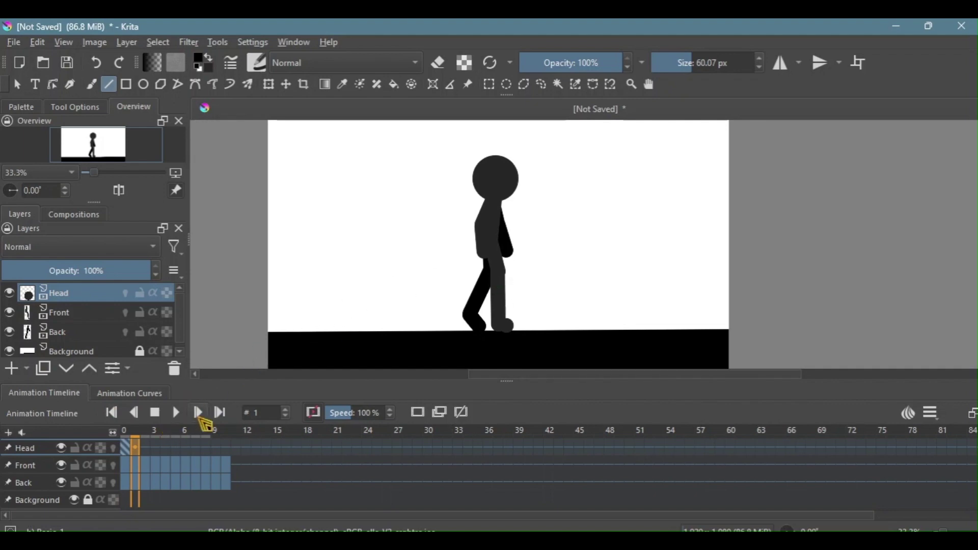
pyautogui.click(199, 414)
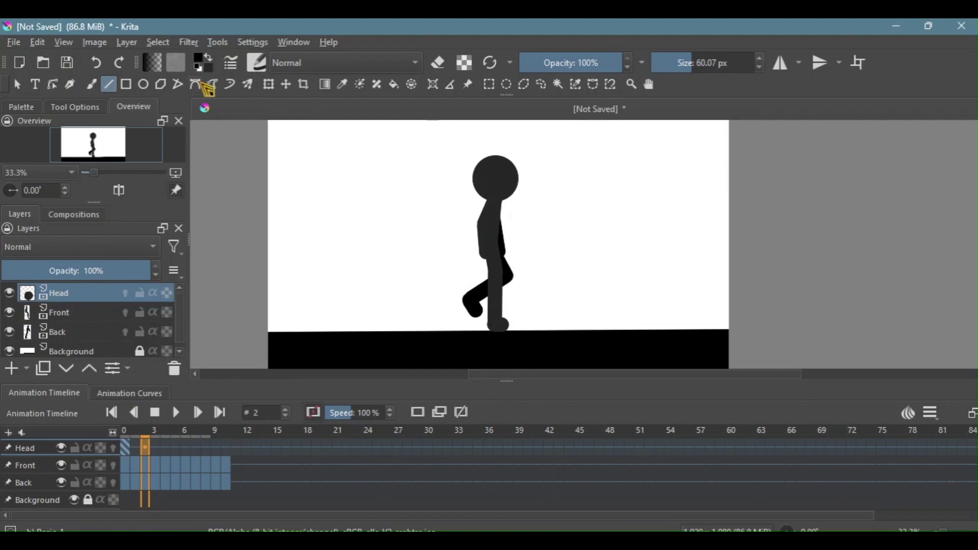
pyautogui.click(92, 84)
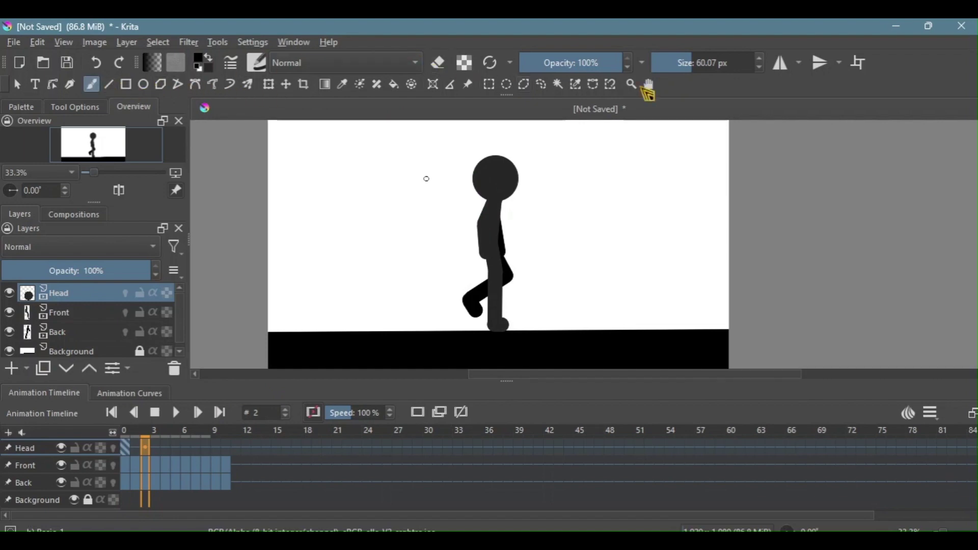
pyautogui.click(489, 84)
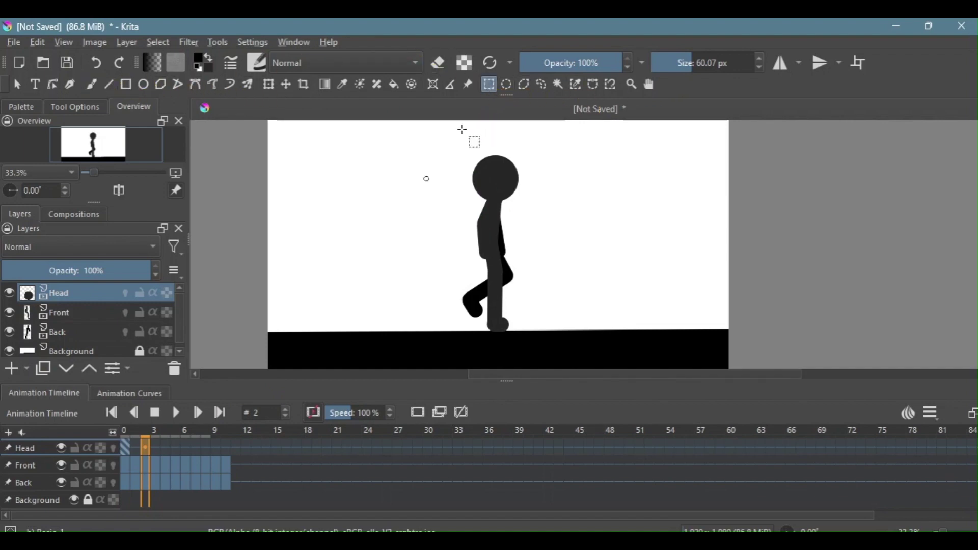
pyautogui.moveTo(444, 142); pyautogui.dragTo(559, 217)
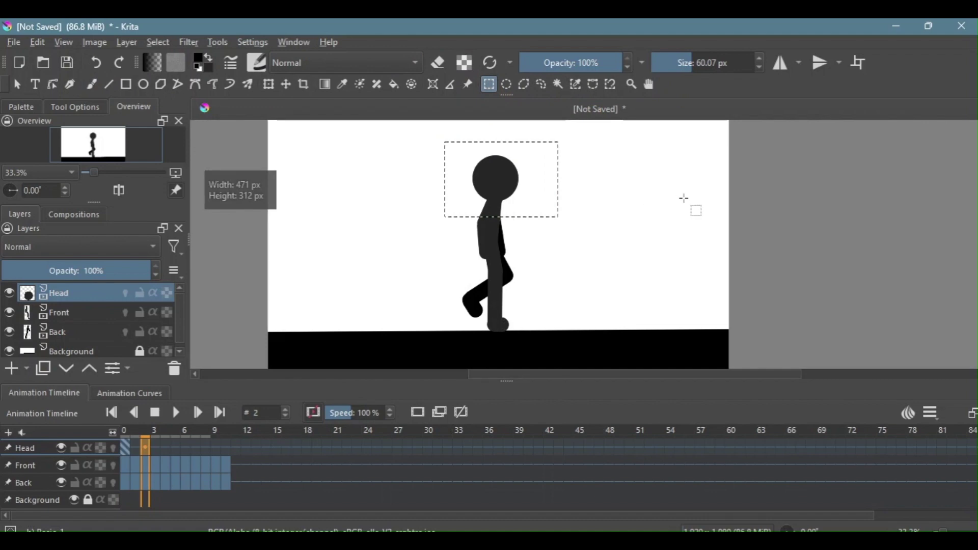
pyautogui.click(275, 87)
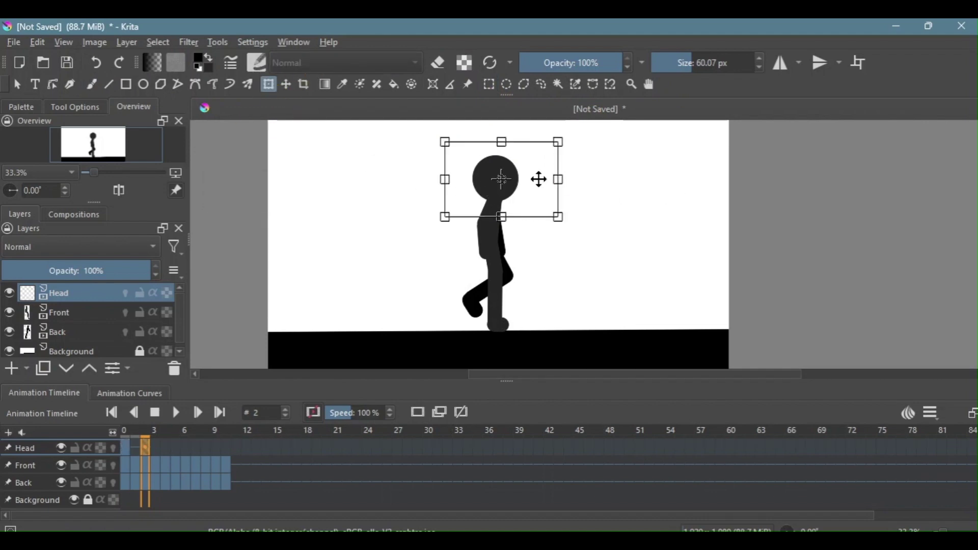
pyautogui.moveTo(538, 179); pyautogui.dragTo(539, 178)
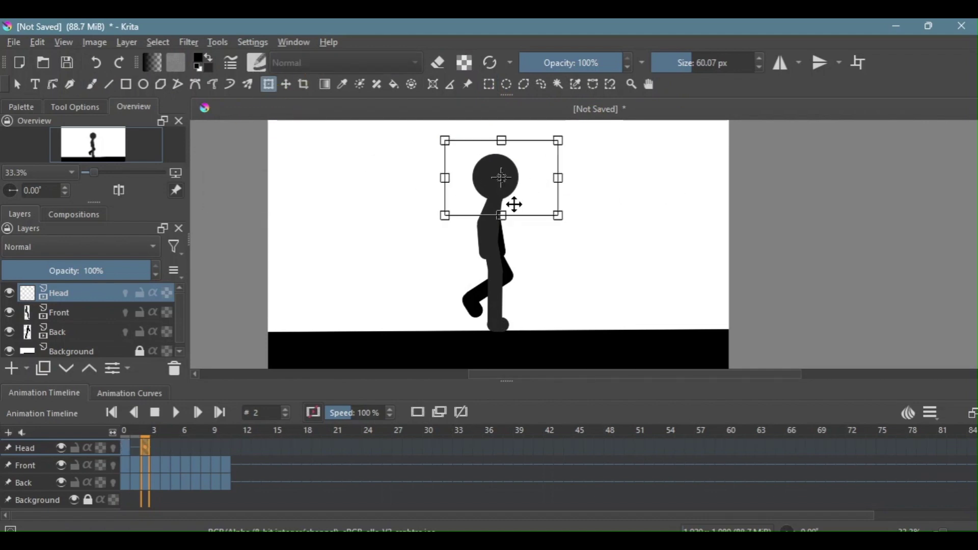
pyautogui.click(125, 448)
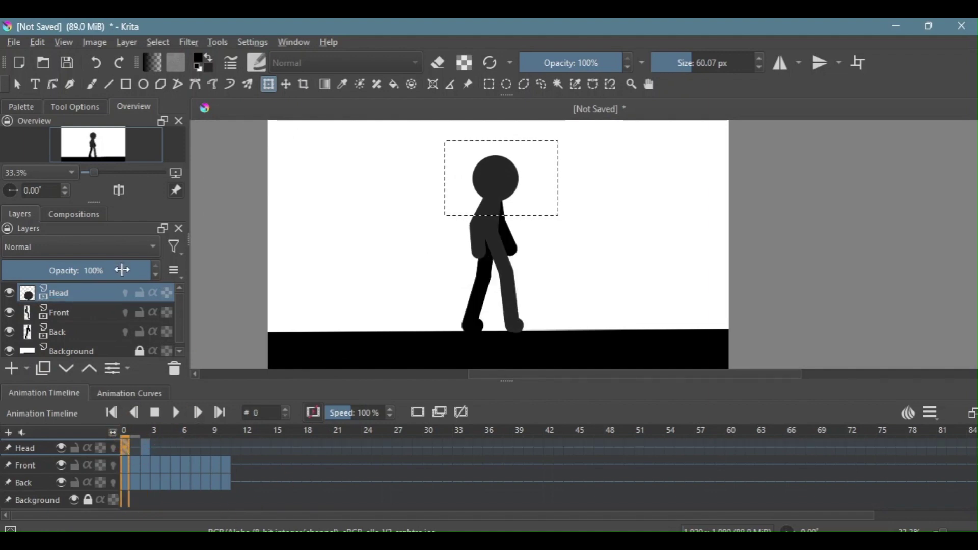
pyautogui.hotkey('ctrl', 'shift', 'a')
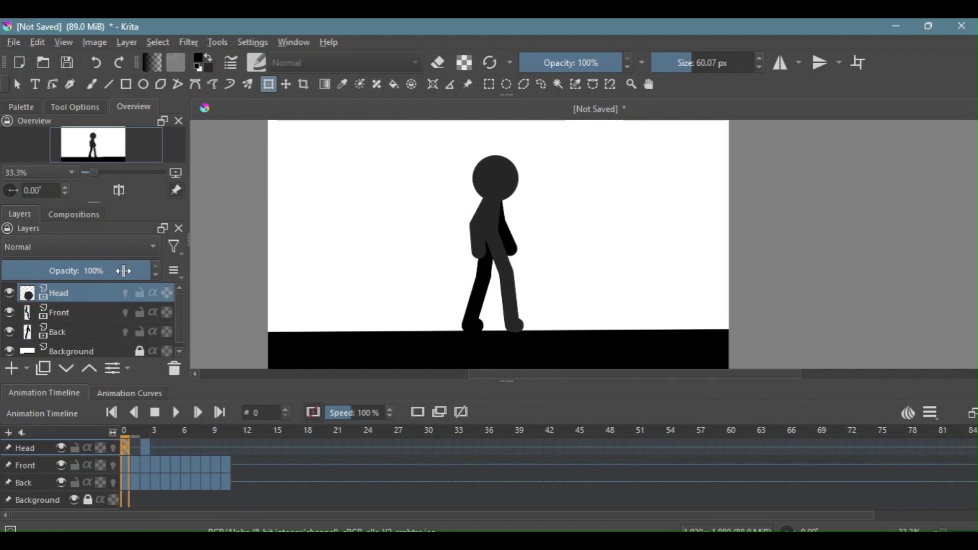
# Step back and forth between frames 0 and 4 to examine the head's up-and-down movement.
pyautogui.click(199, 413)
pyautogui.click(199, 413)
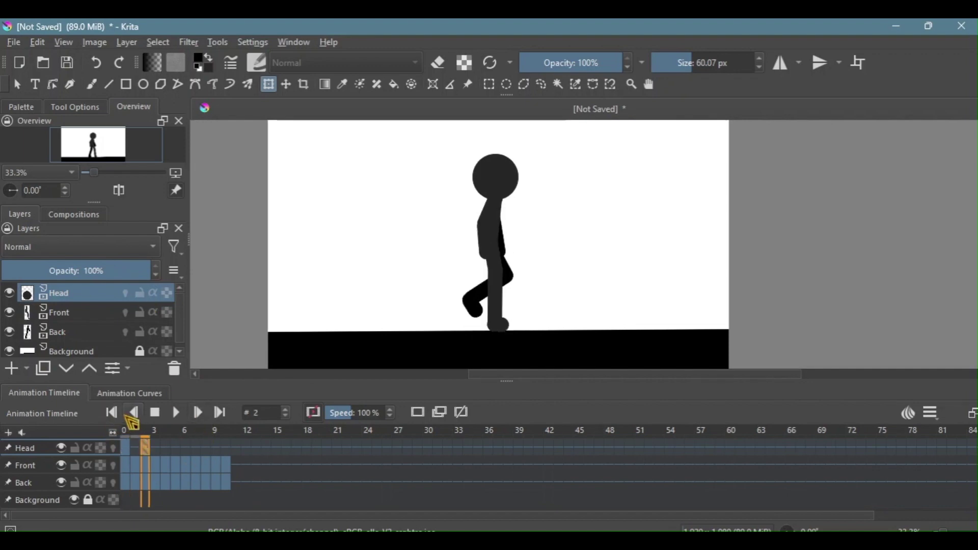
pyautogui.click(134, 413)
pyautogui.click(134, 413)
pyautogui.click(198, 413)
pyautogui.click(198, 413)
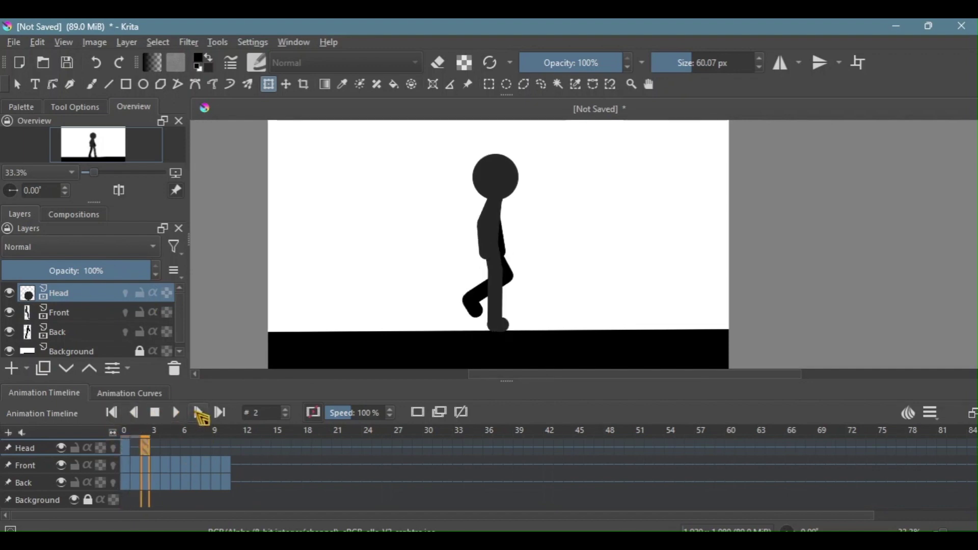
pyautogui.click(200, 413)
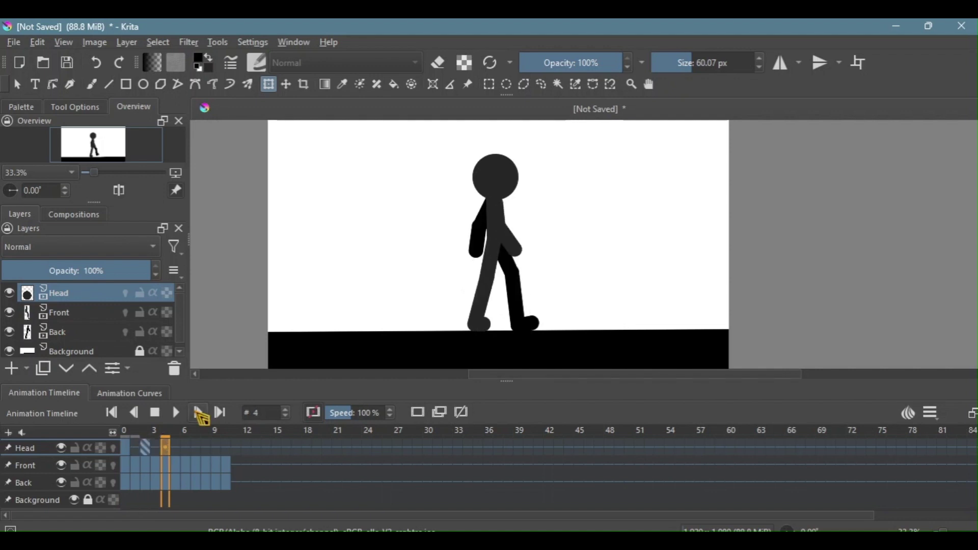
pyautogui.click(130, 448)
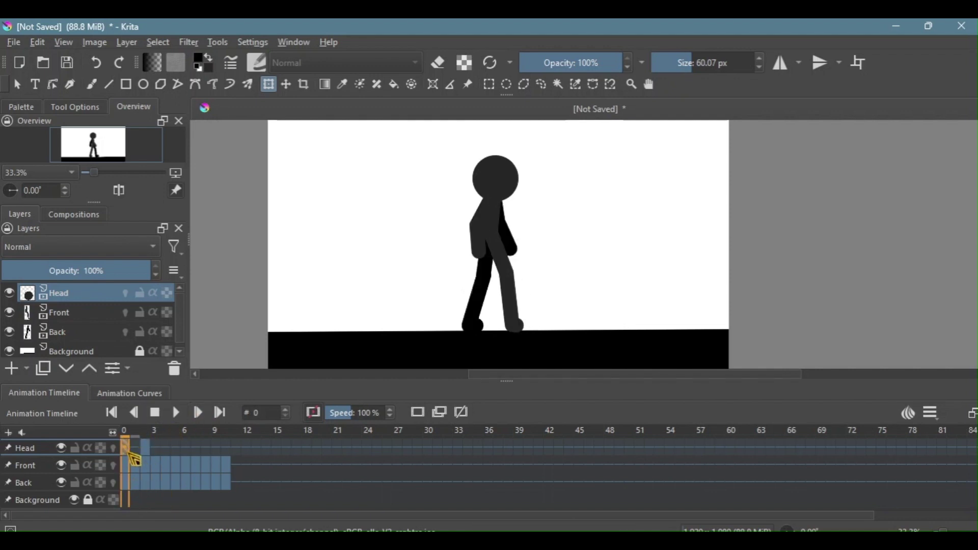
# Copy the Head layer's keyframe at frame 0 and paste it at frame 4.
pyautogui.rightClick(134, 451)
pyautogui.click(205, 320)
pyautogui.click(165, 449)
pyautogui.rightClick(165, 449)
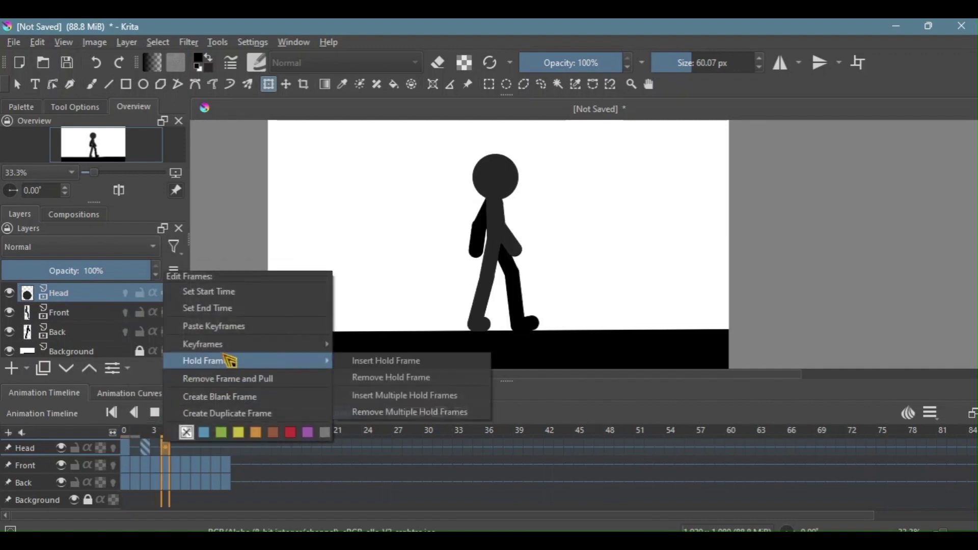
pyautogui.click(233, 329)
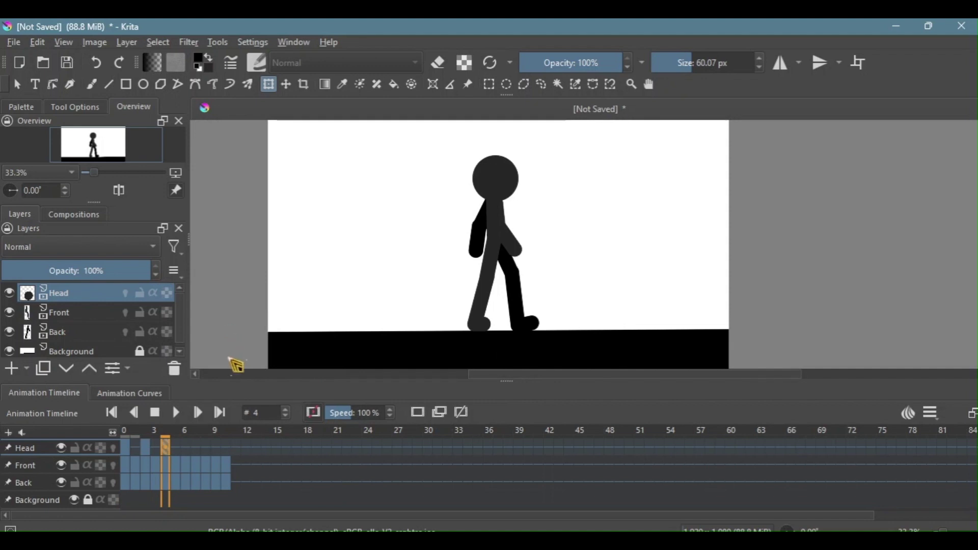
# Step forward through frames 0 to 7 to examine how the head position matches the body poses.
pyautogui.click(135, 453)
pyautogui.click(199, 413)
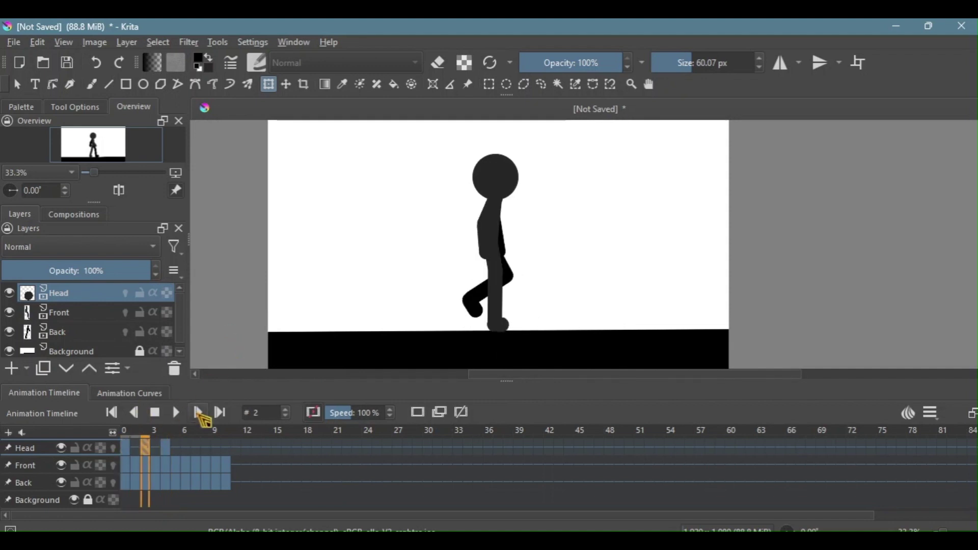
pyautogui.click(200, 413)
pyautogui.click(199, 414)
pyautogui.click(199, 413)
pyautogui.click(199, 414)
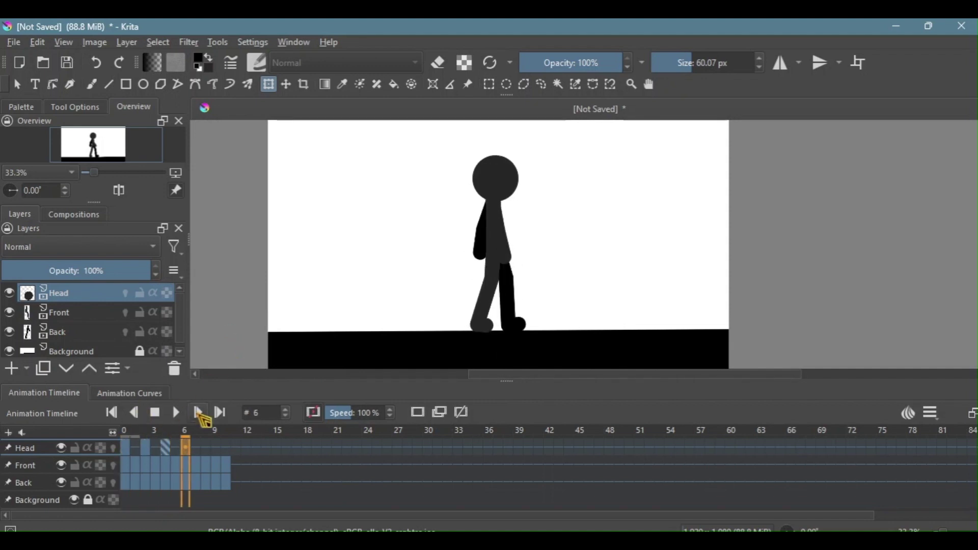
pyautogui.click(125, 449)
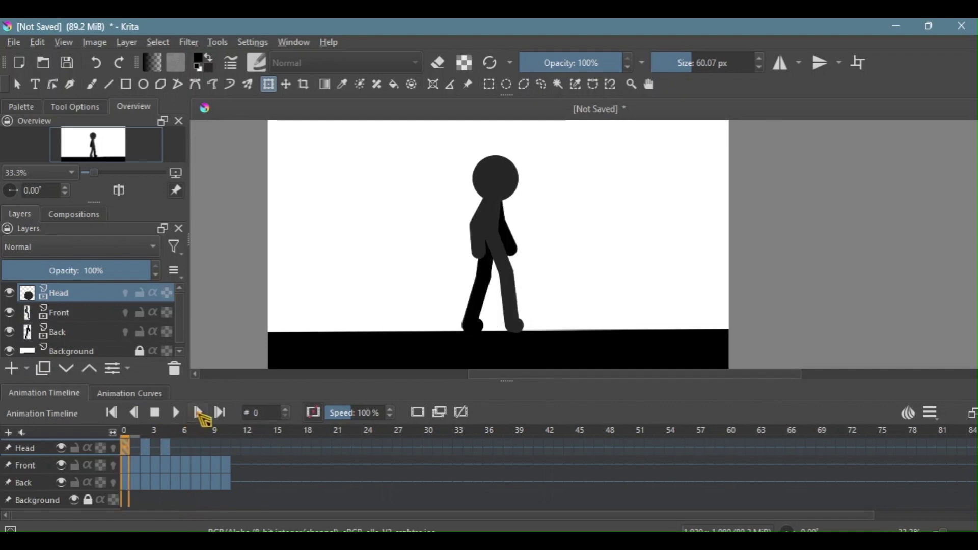
pyautogui.click(200, 413)
pyautogui.click(200, 413)
pyautogui.click(200, 414)
pyautogui.click(199, 413)
pyautogui.click(200, 413)
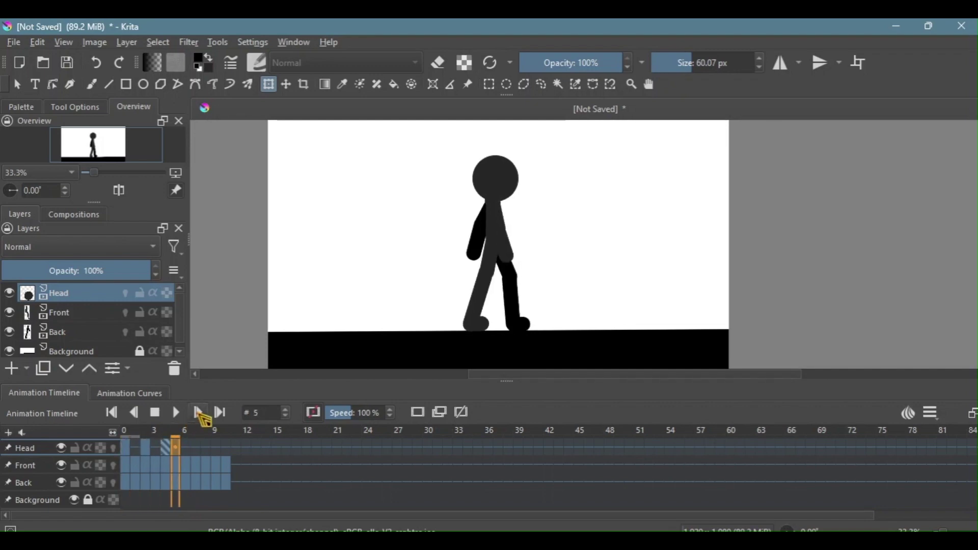
pyautogui.click(200, 414)
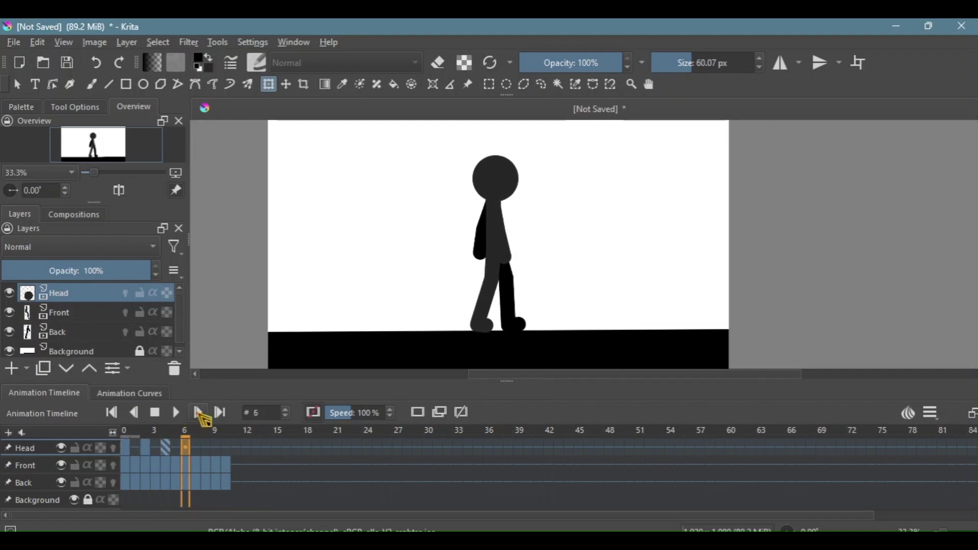
pyautogui.click(199, 414)
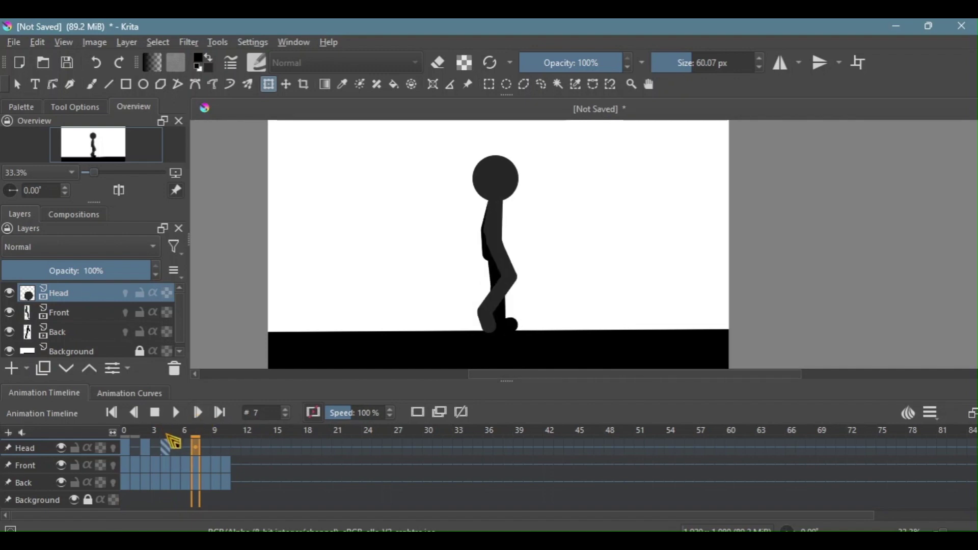
# Copy the Head layer's raised keyframe at frame 2 and paste it at frame 7.
pyautogui.click(153, 448)
pyautogui.click(145, 448)
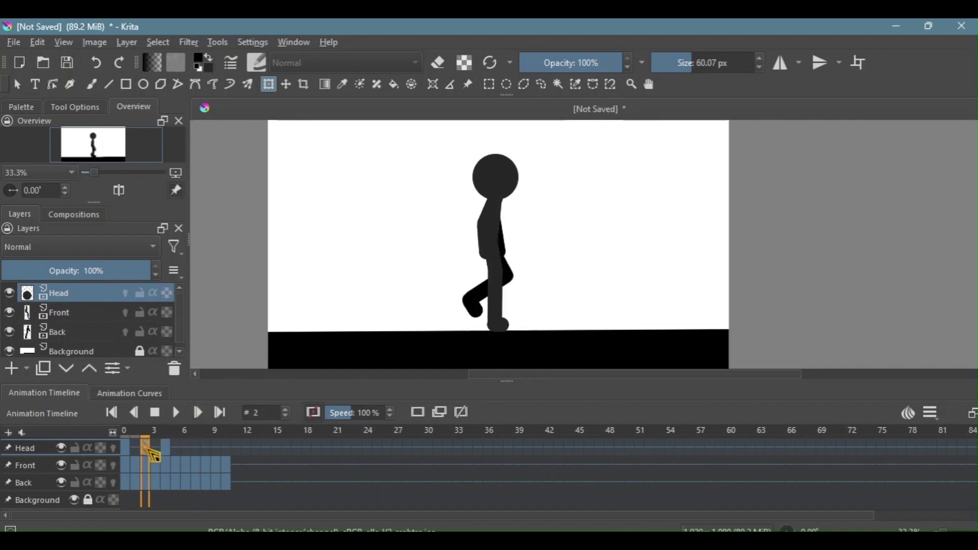
pyautogui.rightClick(145, 448)
pyautogui.click(195, 316)
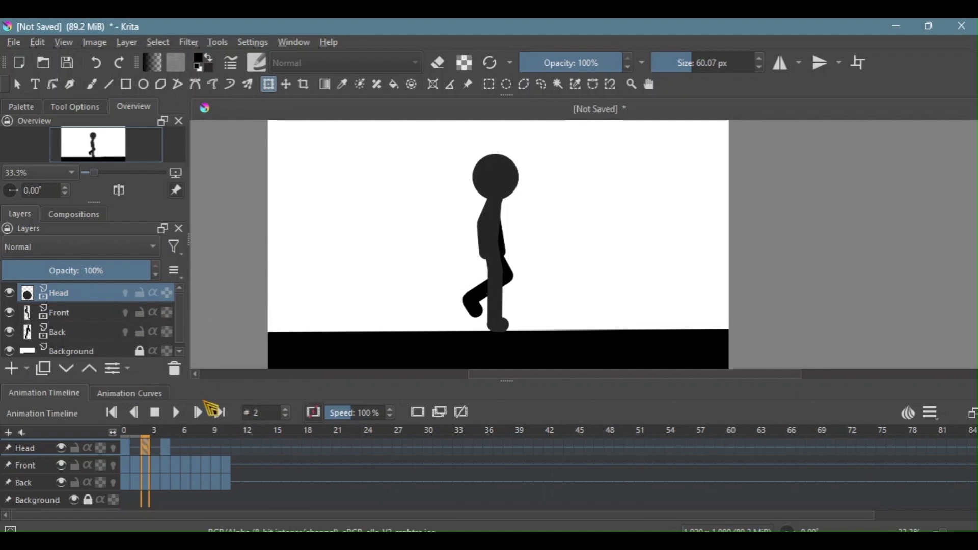
pyautogui.click(185, 448)
pyautogui.click(197, 449)
pyautogui.rightClick(196, 448)
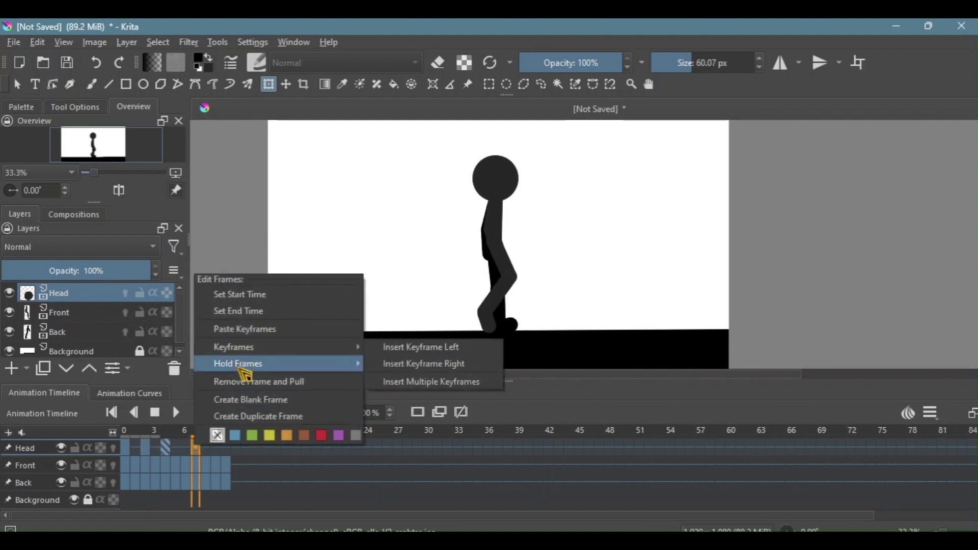
pyautogui.click(240, 332)
# Copy the Head layer's keyframe at frame 0 and paste it at frame 9.
pyautogui.click(200, 413)
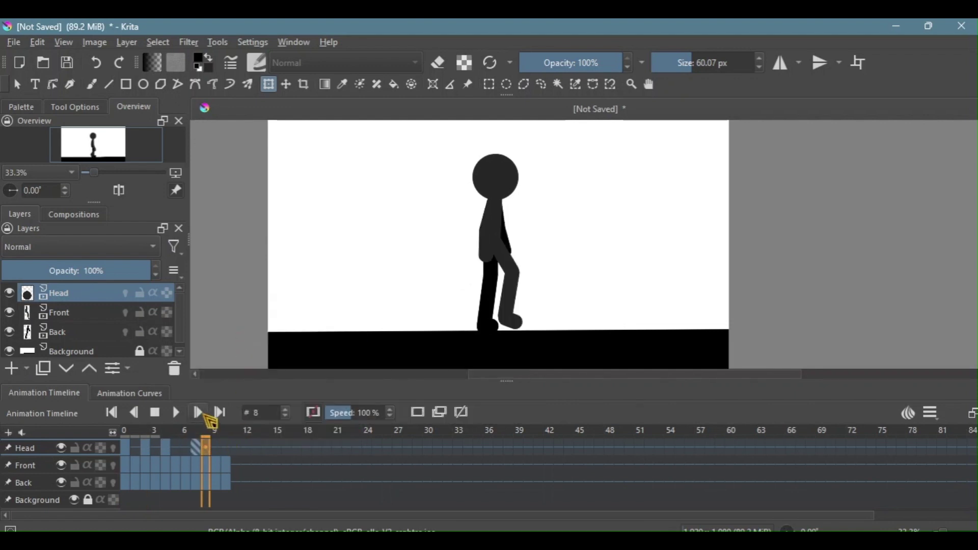
pyautogui.click(200, 413)
pyautogui.click(146, 449)
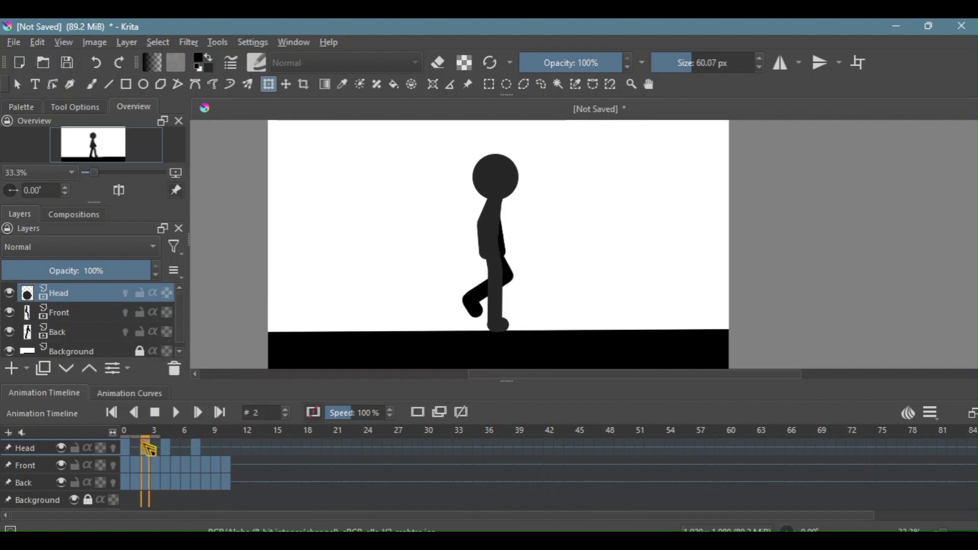
pyautogui.rightClick(149, 448)
pyautogui.click(208, 411)
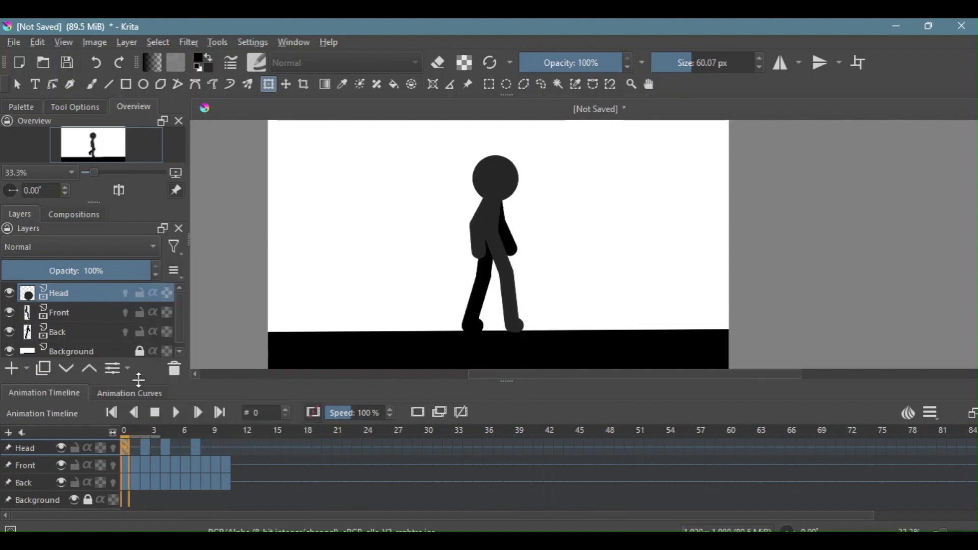
pyautogui.rightClick(131, 450)
pyautogui.click(148, 316)
pyautogui.click(217, 447)
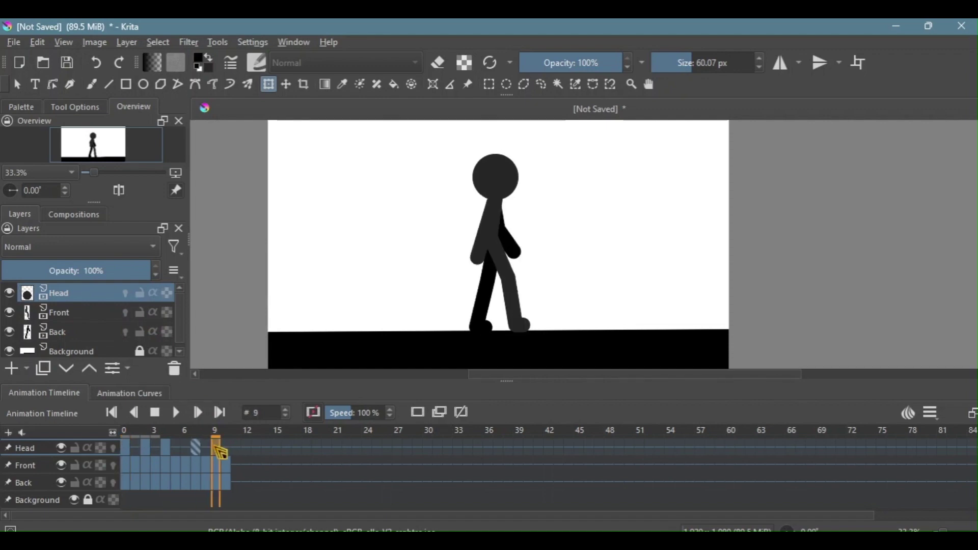
pyautogui.rightClick(216, 448)
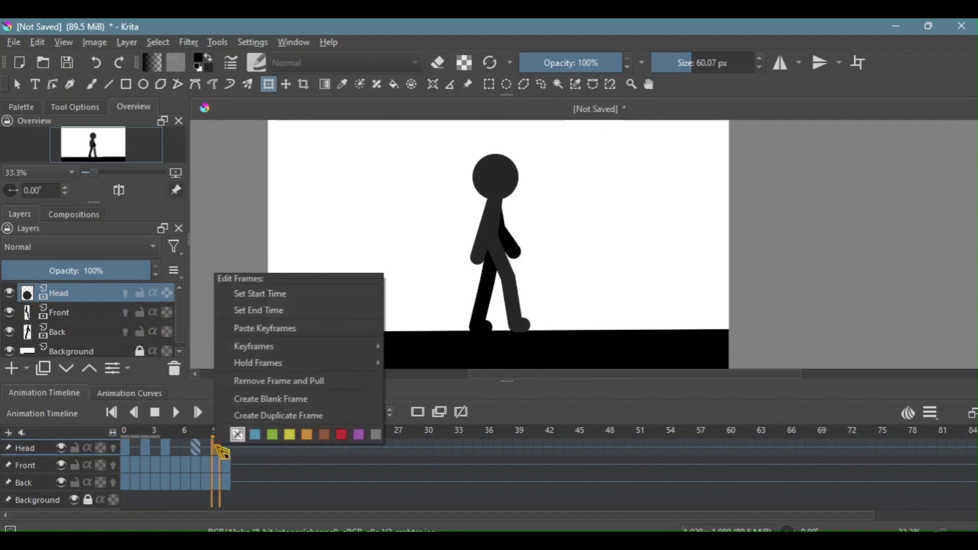
pyautogui.click(271, 329)
pyautogui.click(227, 448)
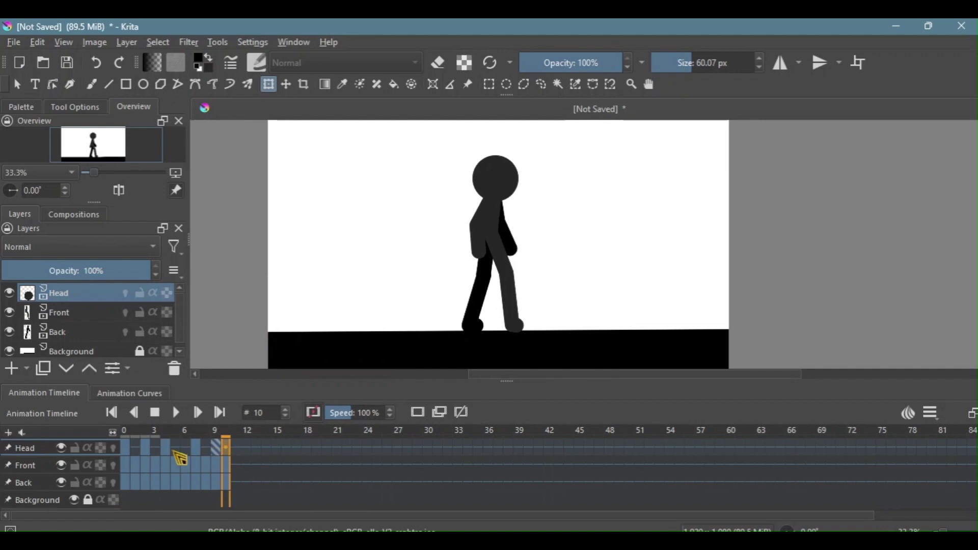
# Step through and play the walk cycle from frame 0 to check the head bob, then stop playback.
pyautogui.click(125, 448)
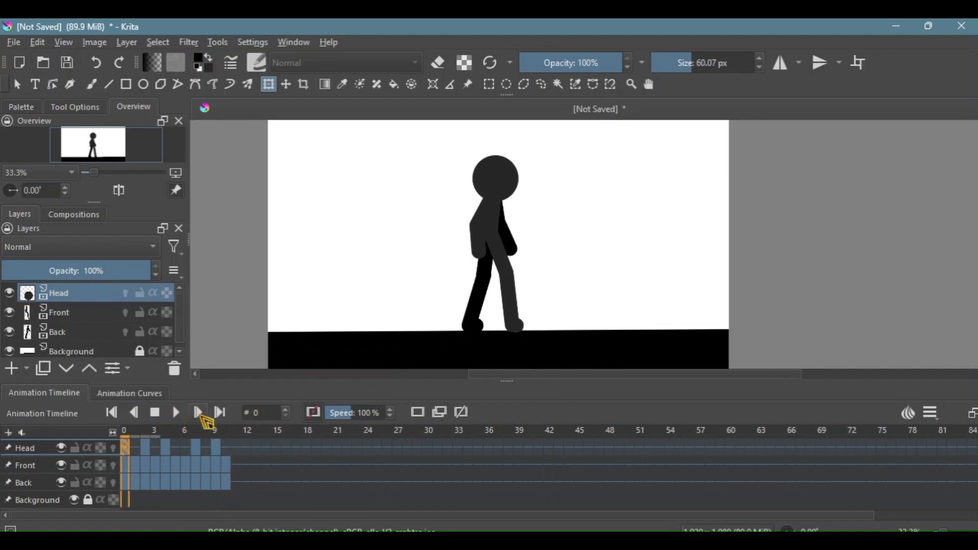
pyautogui.click(200, 413)
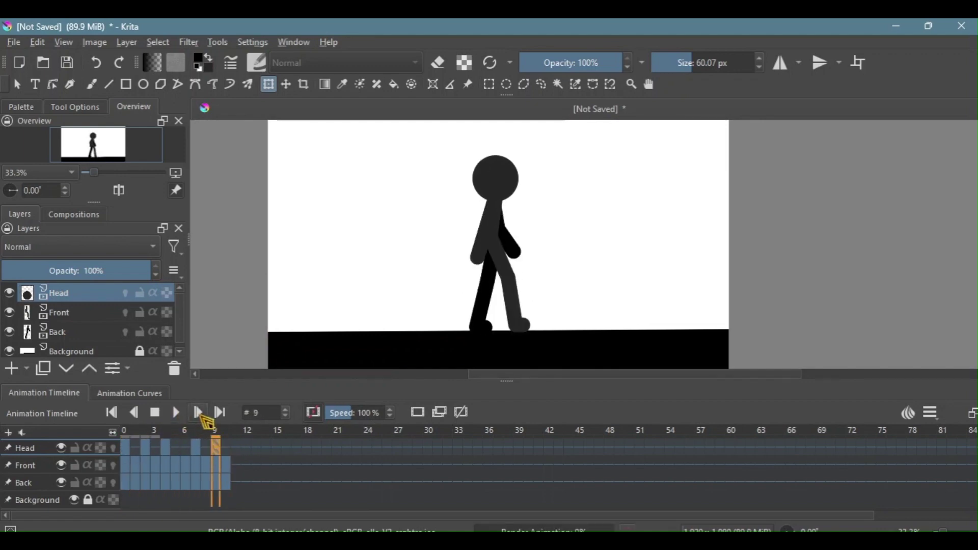
pyautogui.click(157, 414)
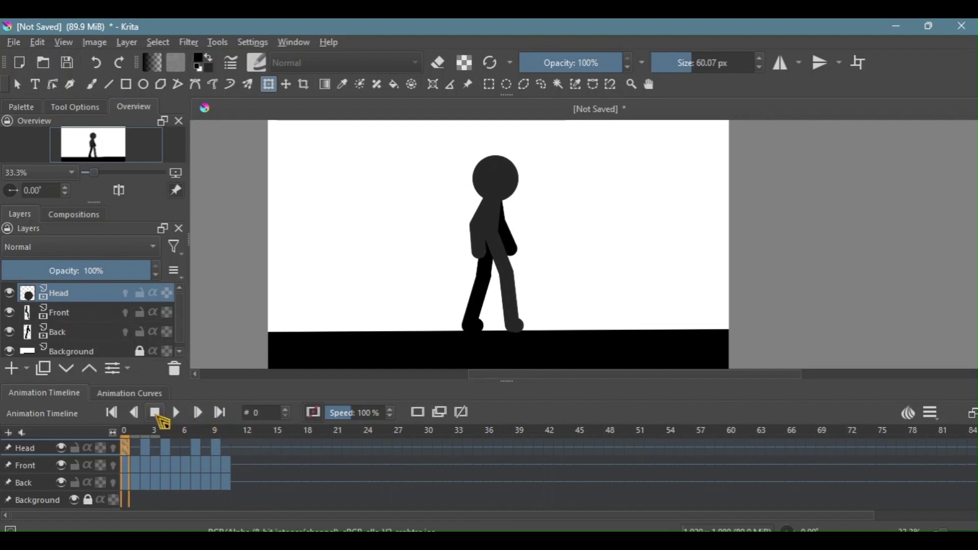
pyautogui.click(182, 413)
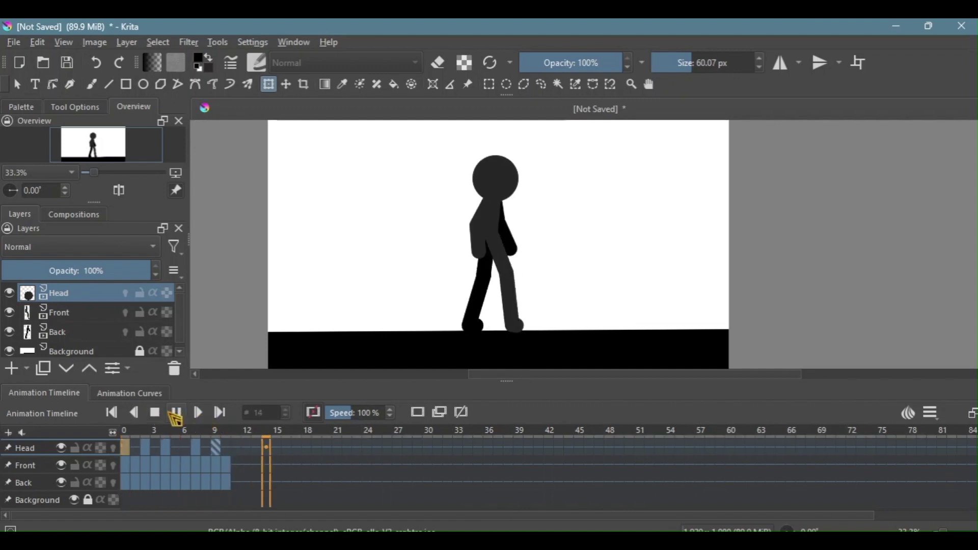
pyautogui.click(182, 413)
pyautogui.click(182, 414)
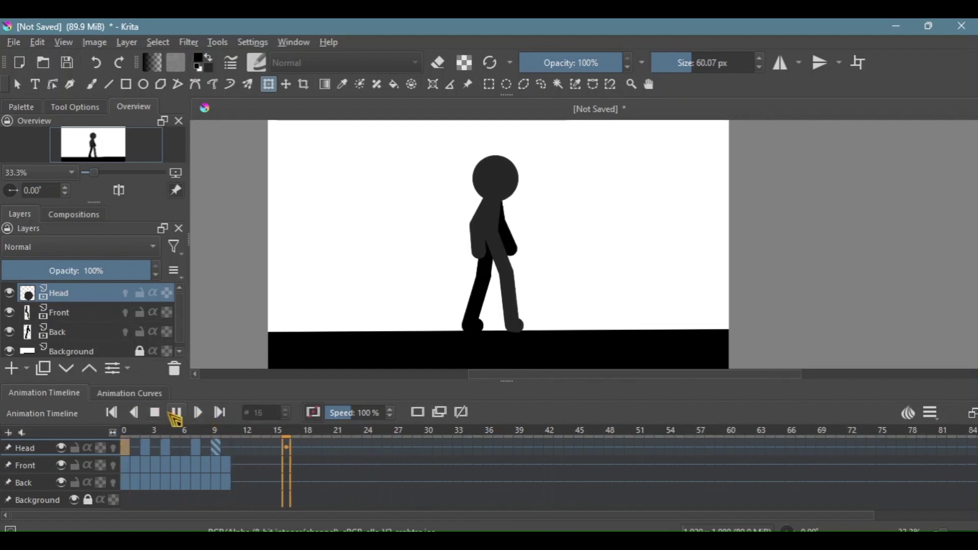
pyautogui.click(169, 417)
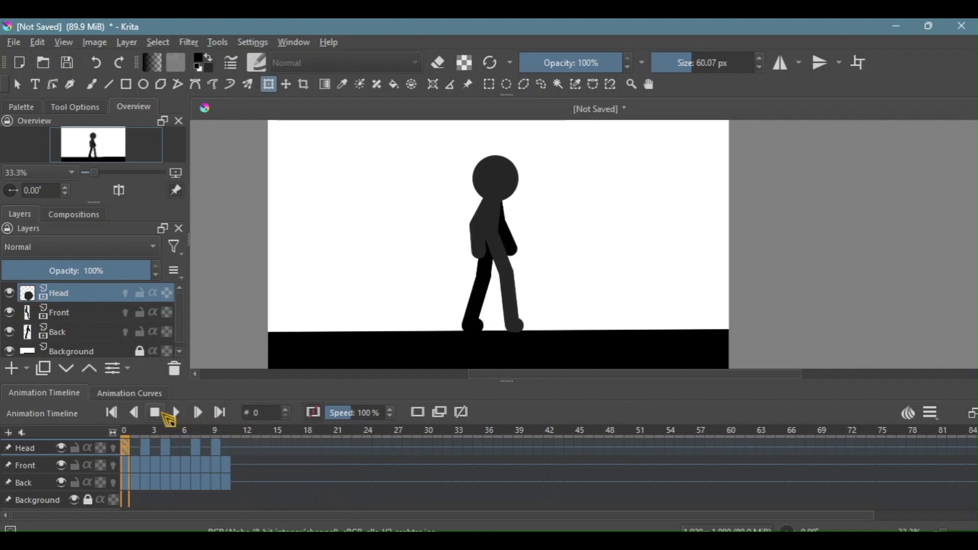
pyautogui.click(171, 416)
pyautogui.click(174, 414)
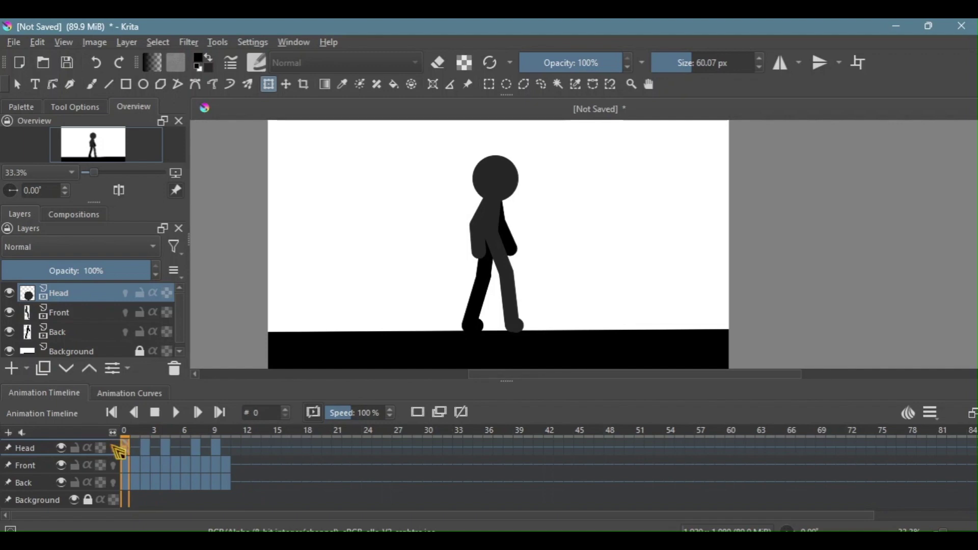
# Select frames 0 to 10 on the Head, Front and Back layers and insert 1 hold frame after each keyframe.
pyautogui.keyDown('shift'); pyautogui.click(228, 484); pyautogui.keyUp('shift')
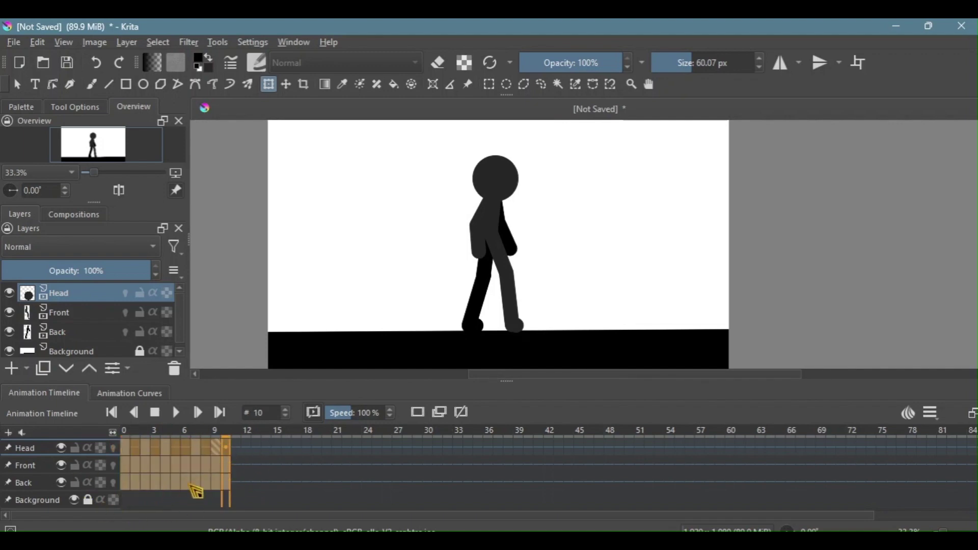
pyautogui.rightClick(216, 473)
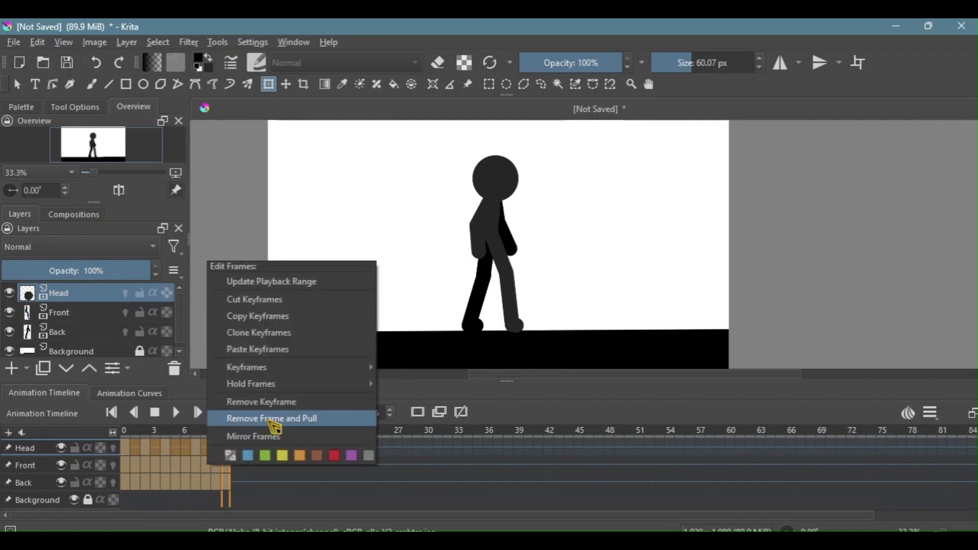
pyautogui.moveTo(283, 386)
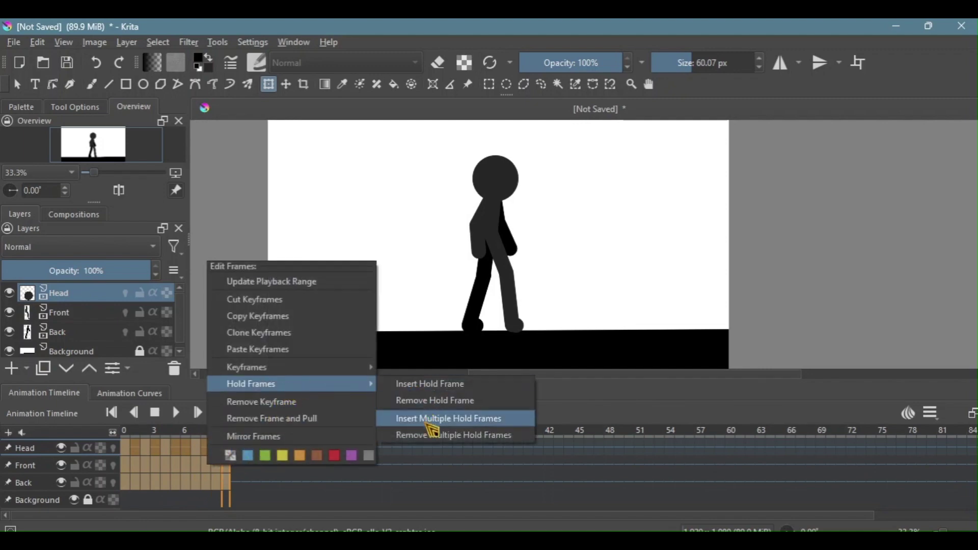
pyautogui.click(430, 418)
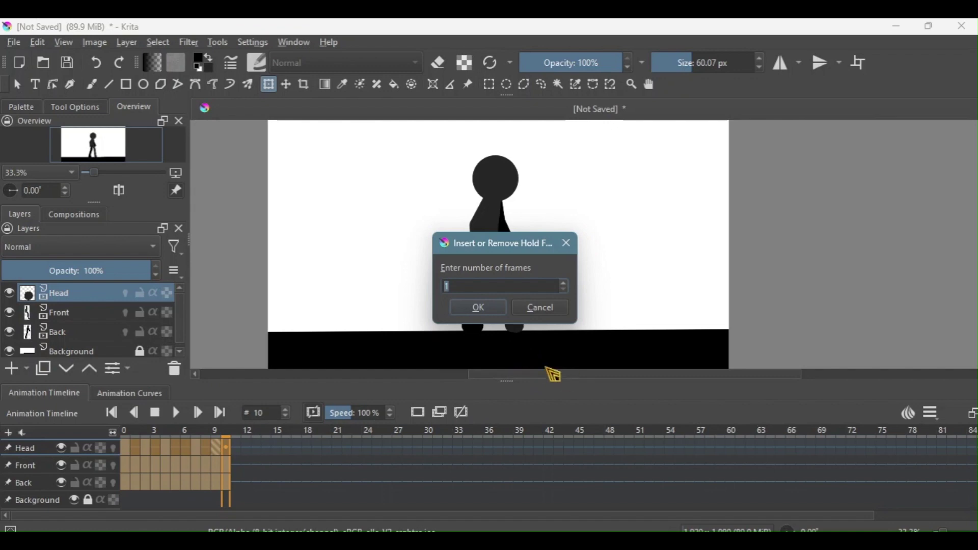
pyautogui.click(486, 310)
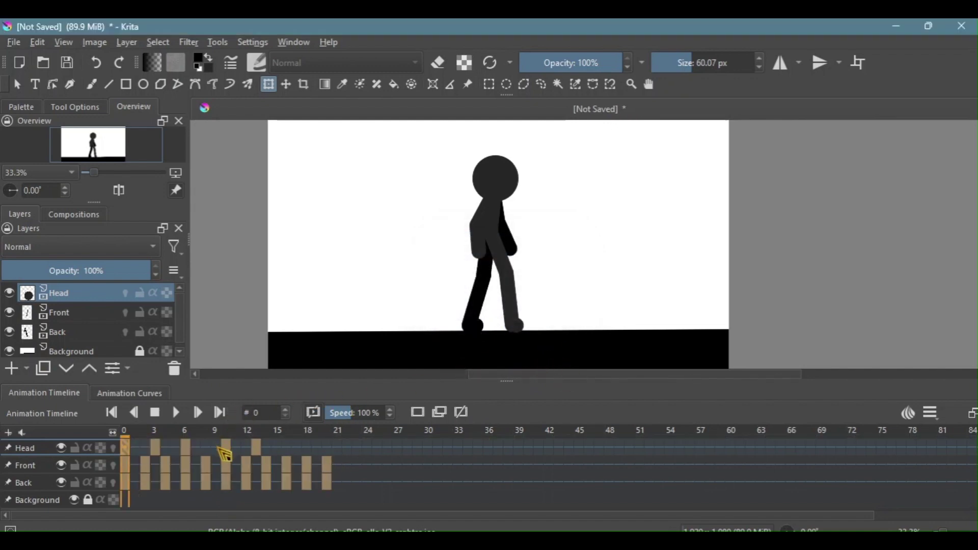
# Play the re-timed animation repeatedly from frame 0 to check its walking speed, stopping playback at the end.
pyautogui.click(127, 451)
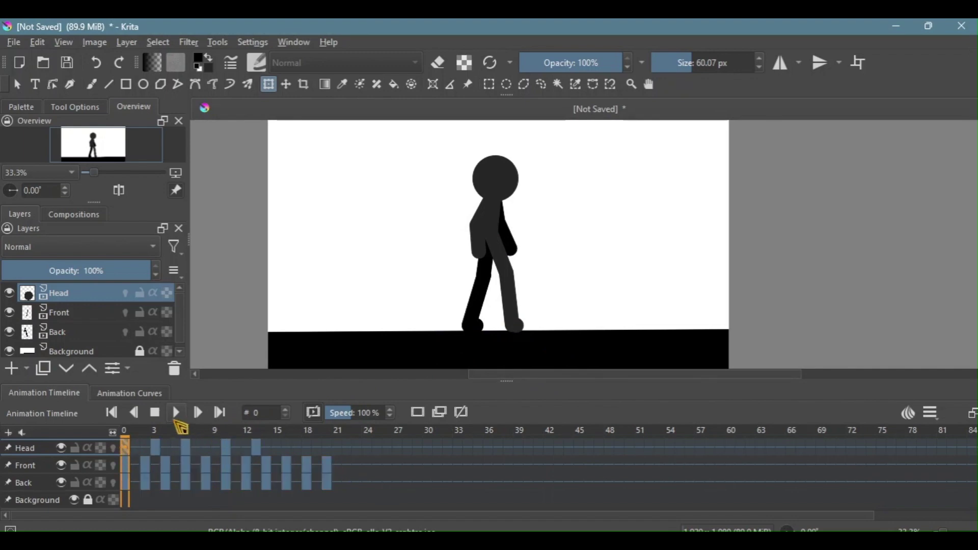
pyautogui.click(177, 421)
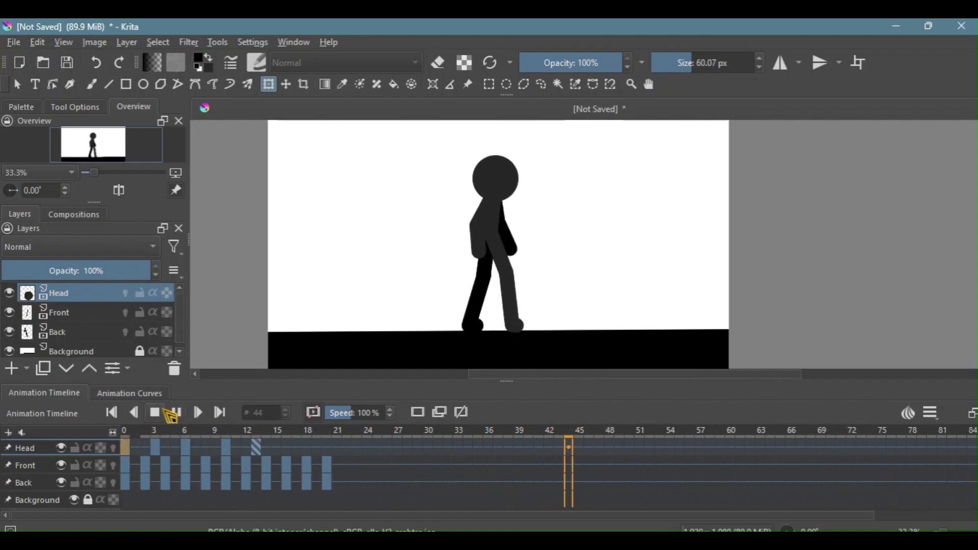
pyautogui.click(159, 412)
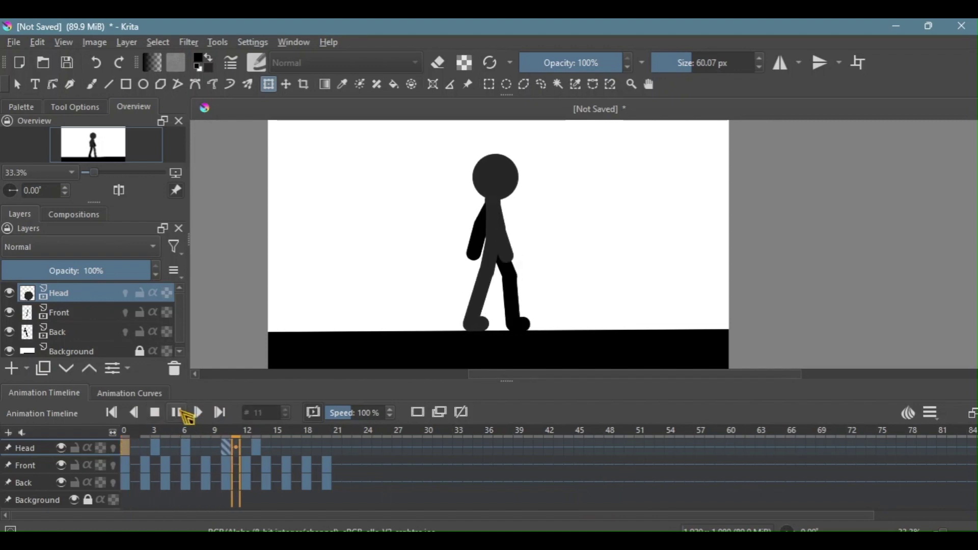
pyautogui.click(157, 414)
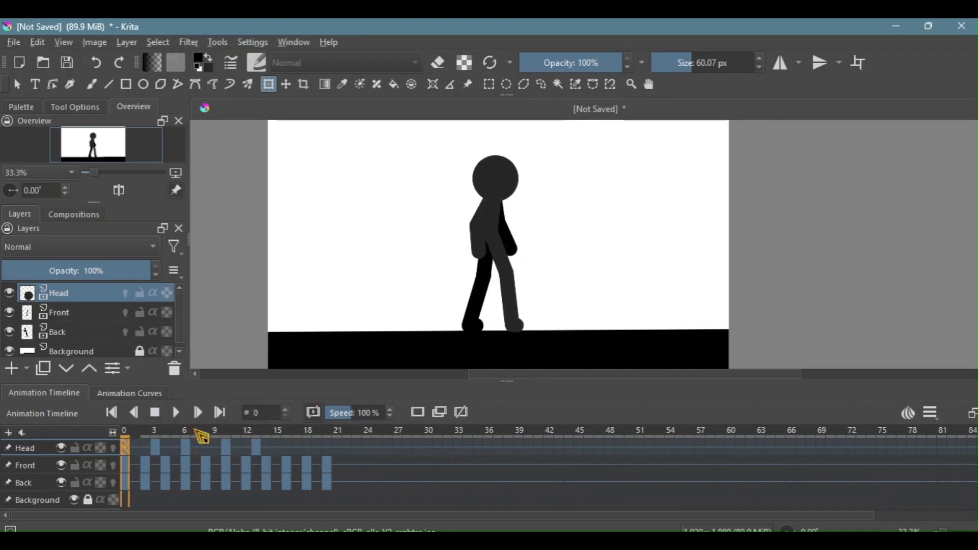
pyautogui.click(174, 415)
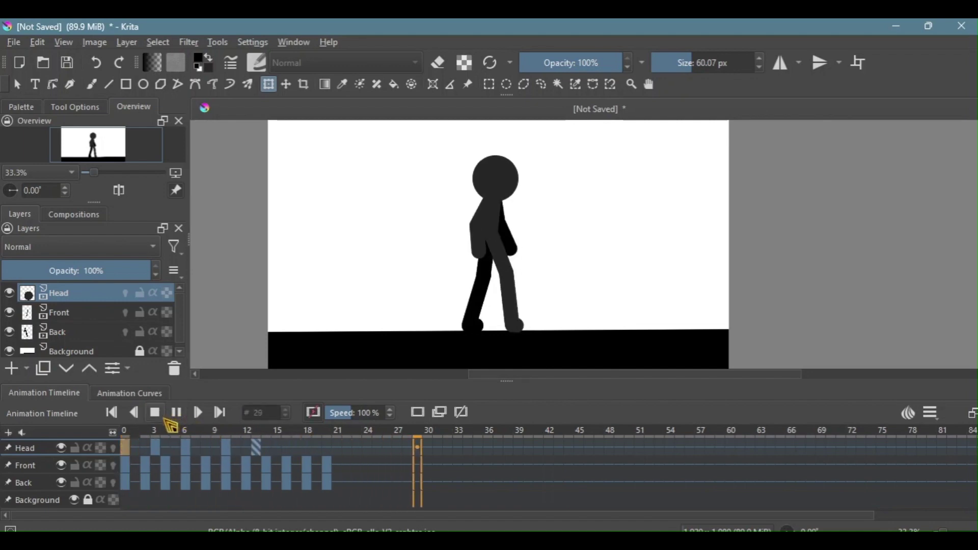
pyautogui.click(156, 415)
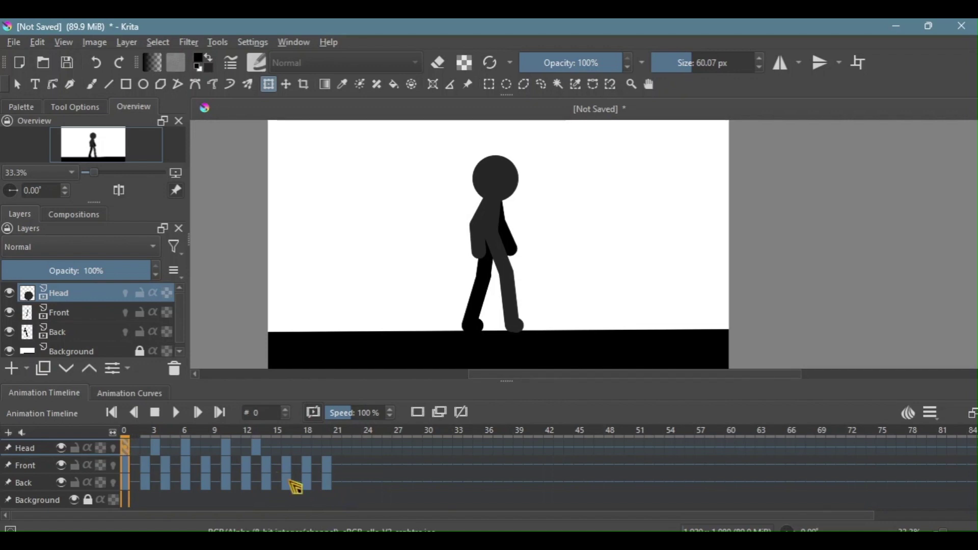
# Copy frames 0 to 20 on the Head, Front and Back layers and paste the keyframes at frame 22.
pyautogui.keyDown('shift'); pyautogui.click(327, 492); pyautogui.keyUp('shift')
pyautogui.rightClick(330, 498)
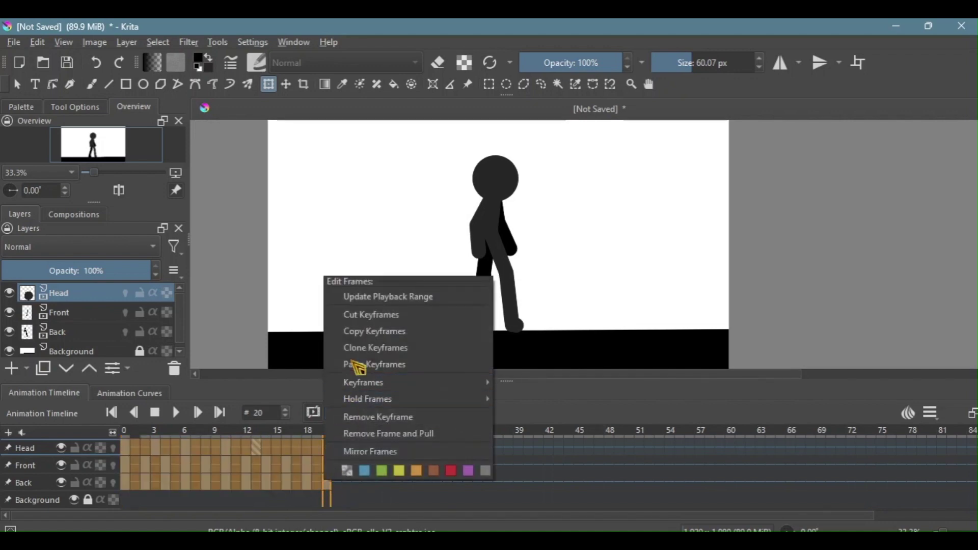
pyautogui.click(354, 332)
pyautogui.click(348, 450)
pyautogui.rightClick(348, 451)
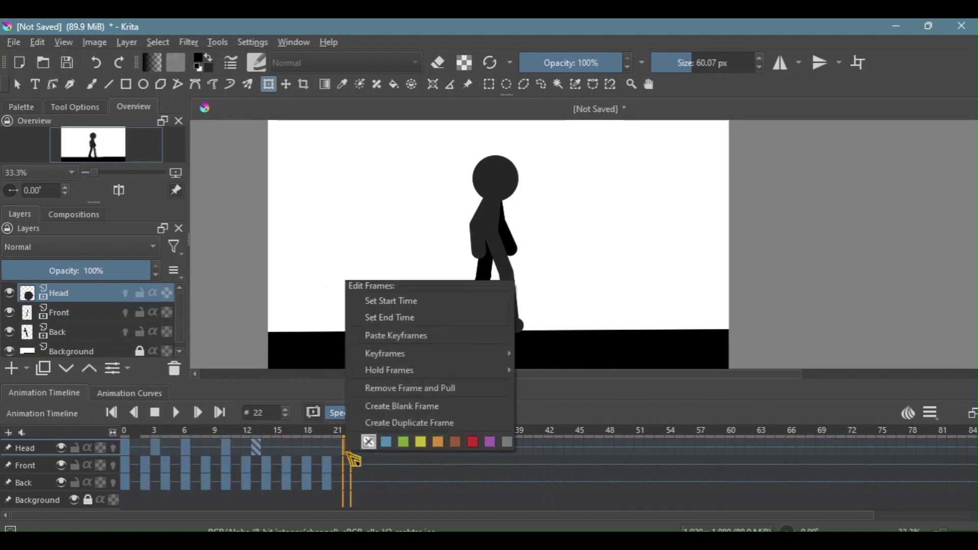
pyautogui.click(387, 336)
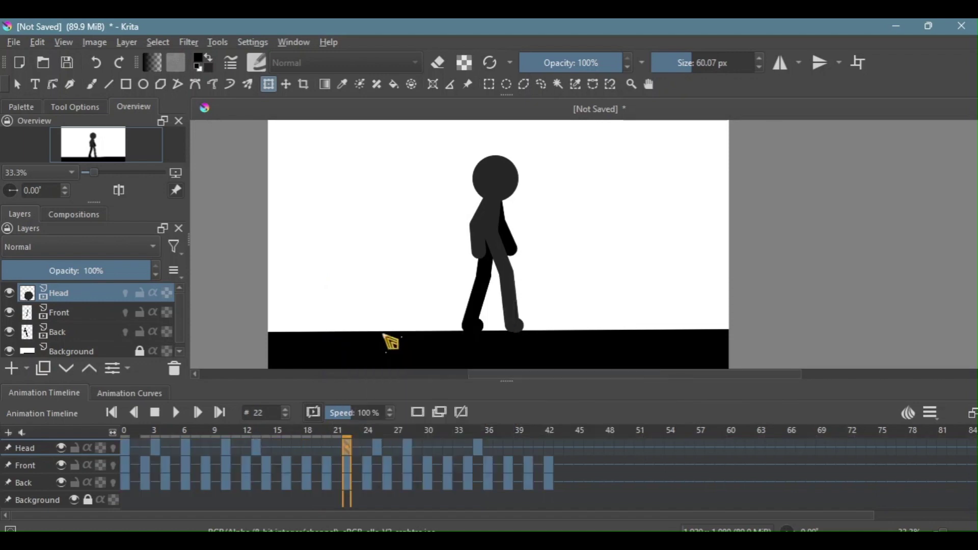
# Copy the keyframes from frames 0 to 42 on the Head, Front and Back layers and paste them at frame 44.
pyautogui.click(552, 500)
pyautogui.click(124, 456)
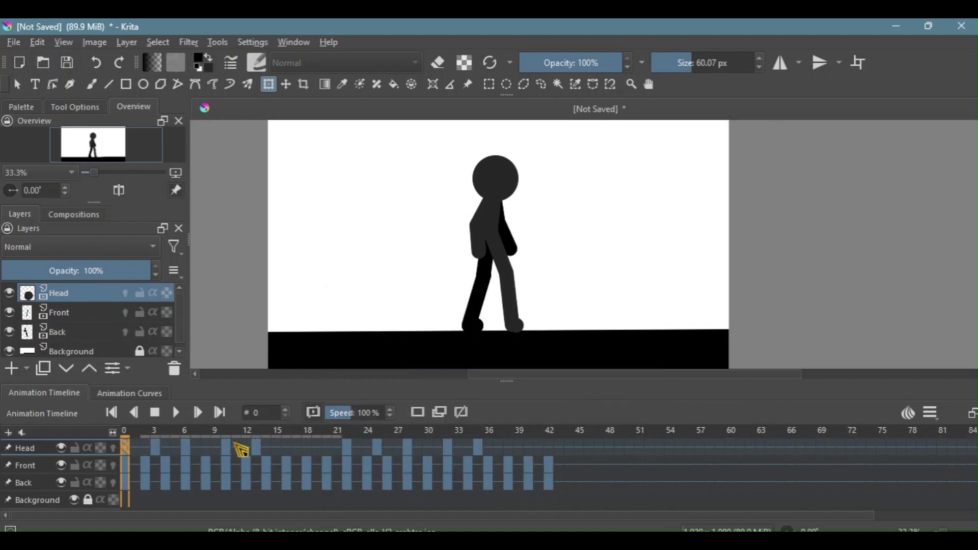
pyautogui.keyDown('shift'); pyautogui.click(560, 490); pyautogui.keyUp('shift')
pyautogui.rightClick(560, 489)
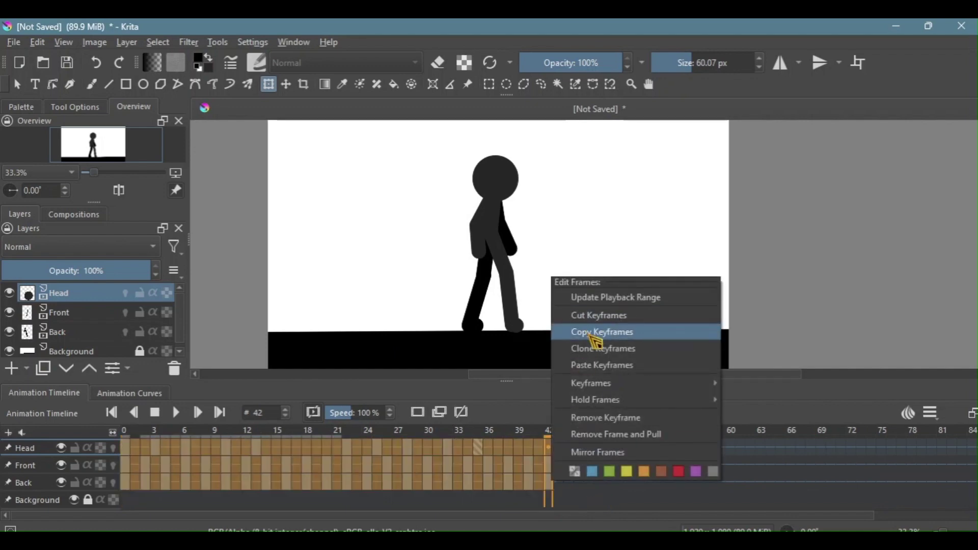
pyautogui.click(591, 340)
pyautogui.click(569, 447)
pyautogui.rightClick(572, 446)
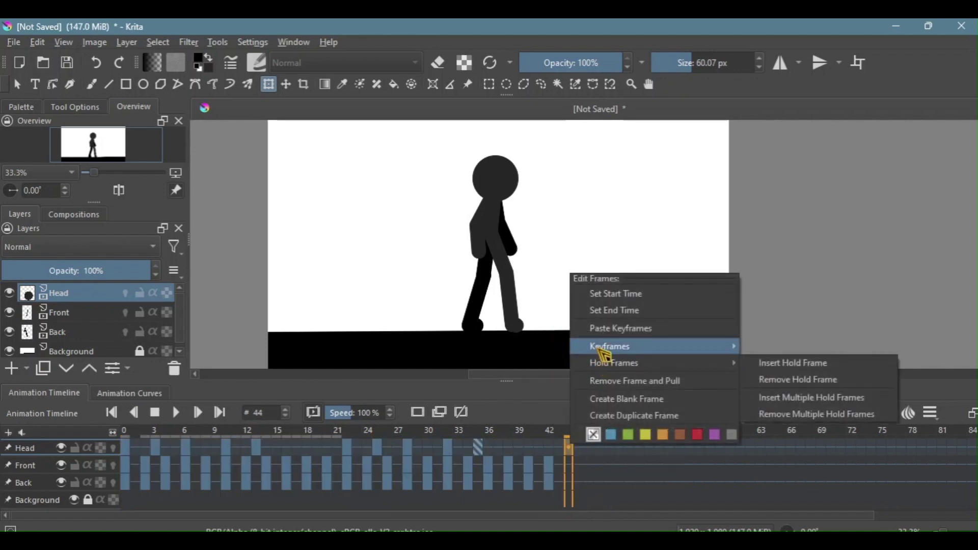
pyautogui.click(598, 330)
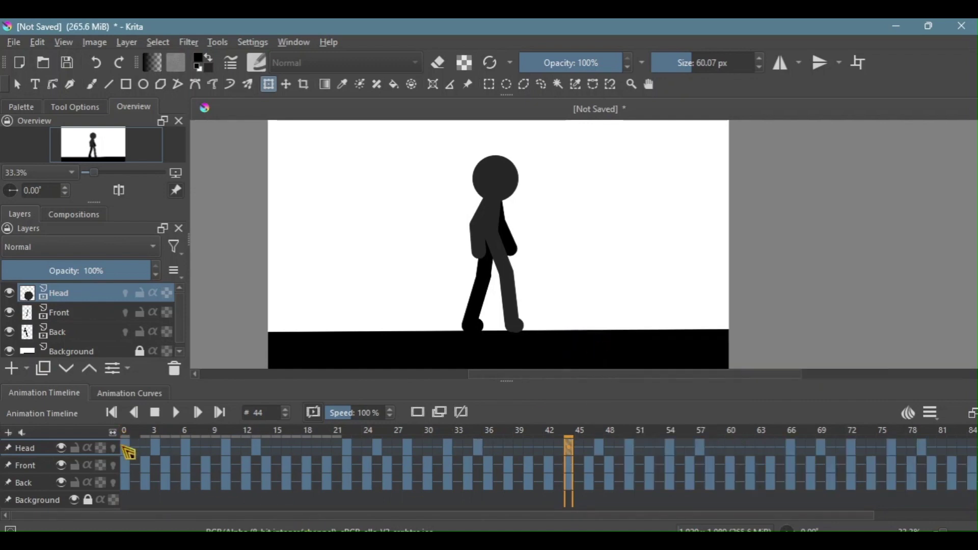
# Play the extended walk cycle from frame 0 to check the repeated loops, and stop playback.
pyautogui.click(125, 448)
pyautogui.click(178, 413)
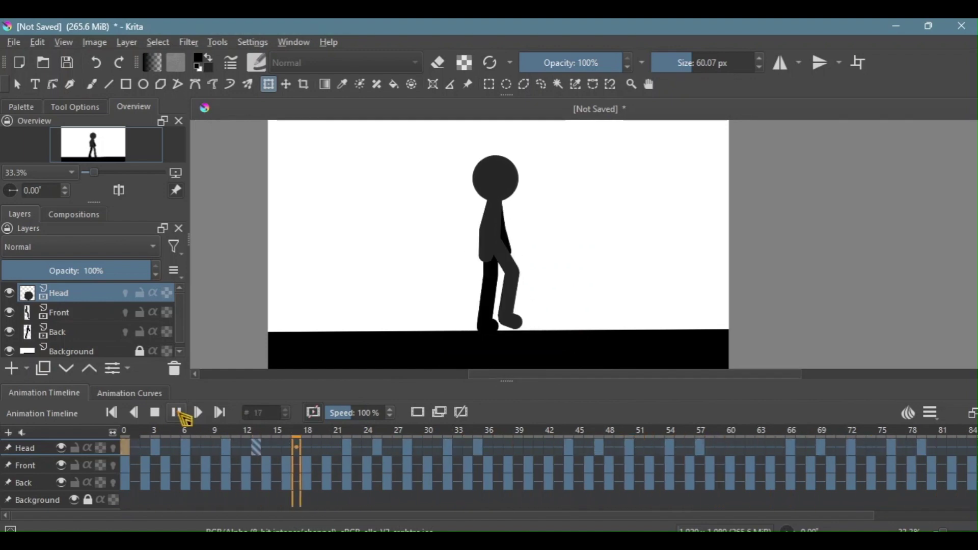
pyautogui.click(155, 412)
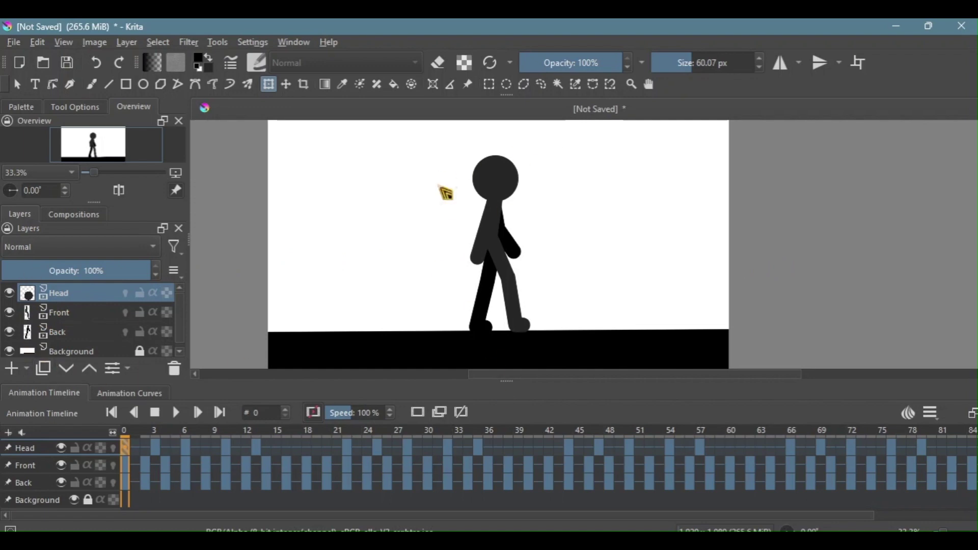
# Merge the Head layer down into Front and Front down into Back, and rename the merged layer Man.
pyautogui.click(89, 333)
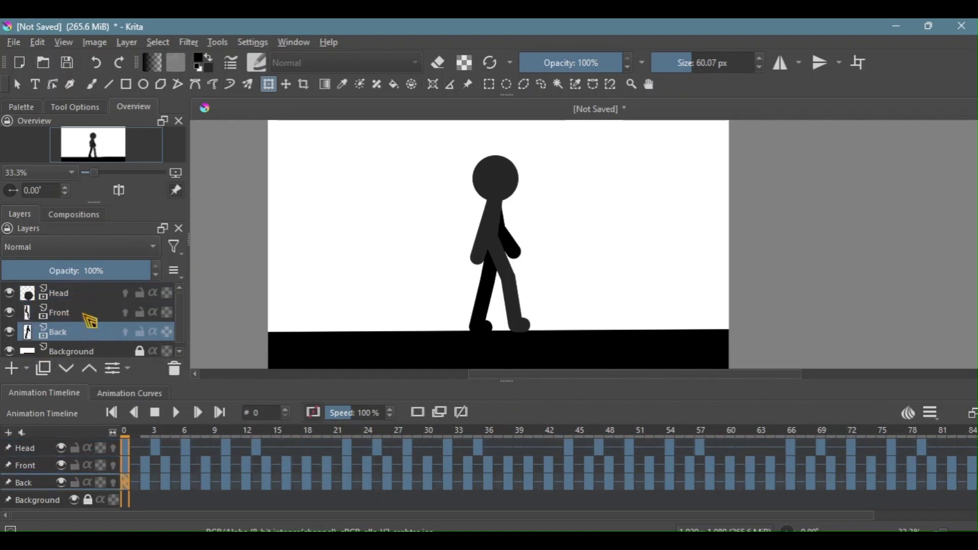
pyautogui.click(92, 313)
pyautogui.click(92, 294)
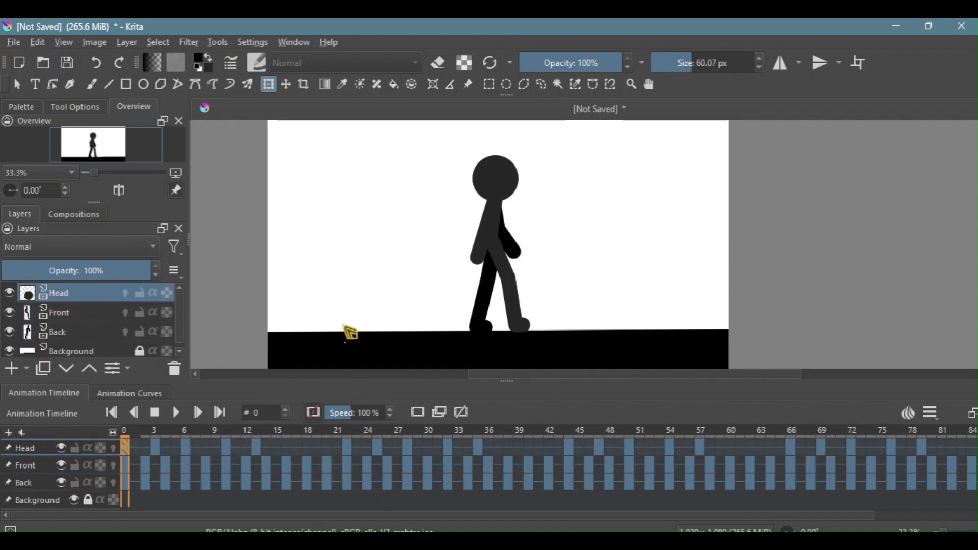
pyautogui.rightClick(79, 300)
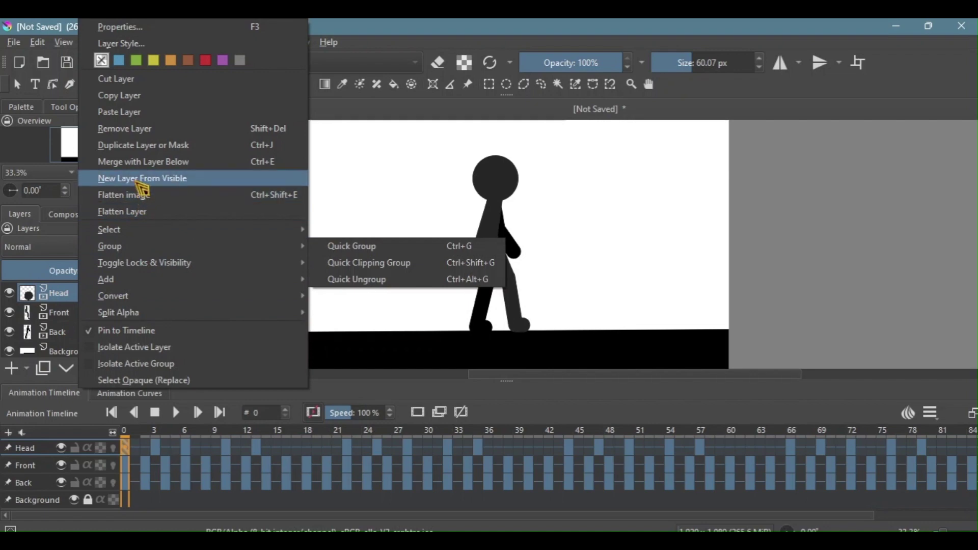
pyautogui.click(210, 165)
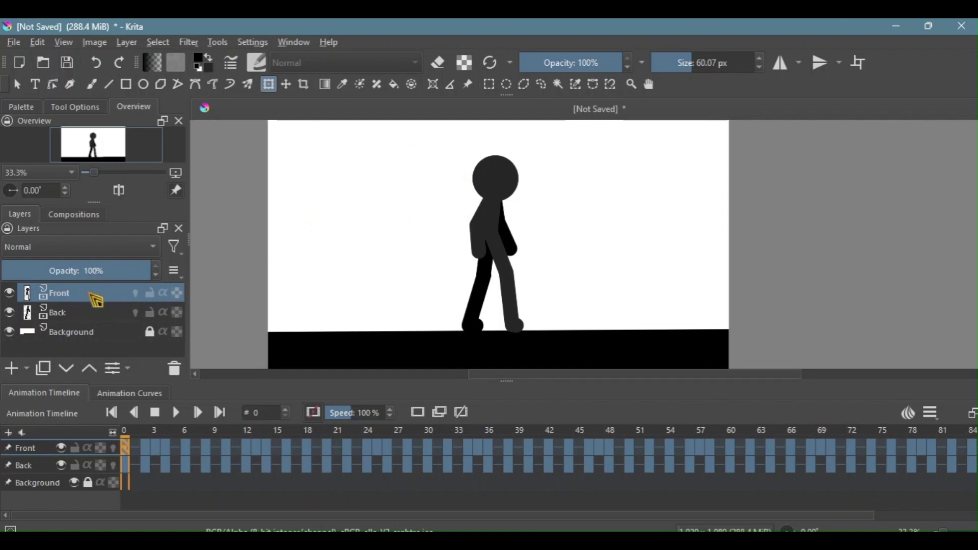
pyautogui.rightClick(90, 295)
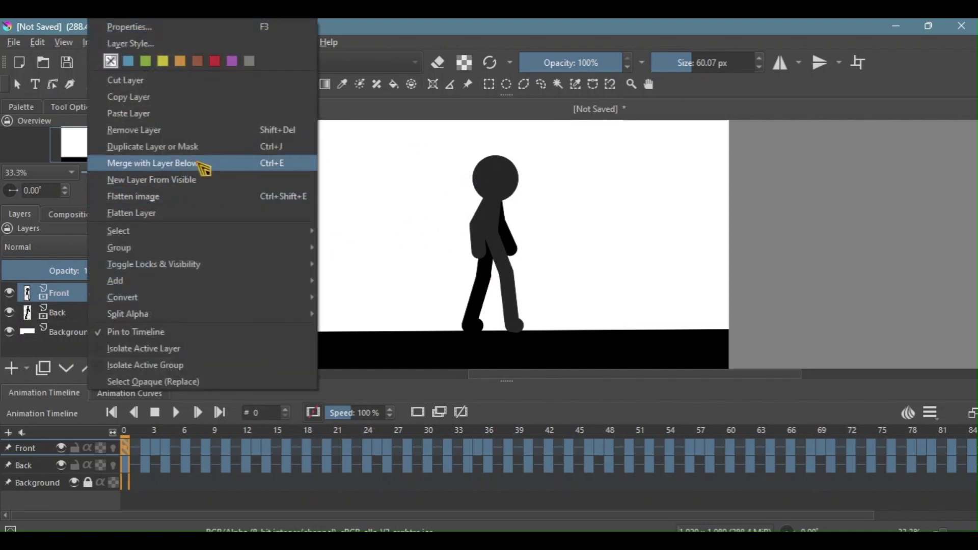
pyautogui.click(402, 159)
pyautogui.hotkey('ctrl', 'e')
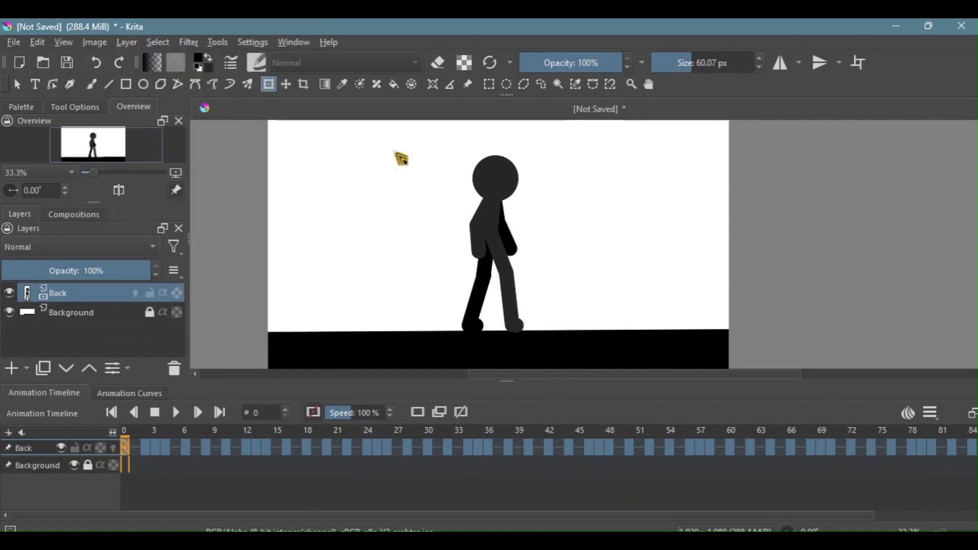
pyautogui.doubleClick(61, 298)
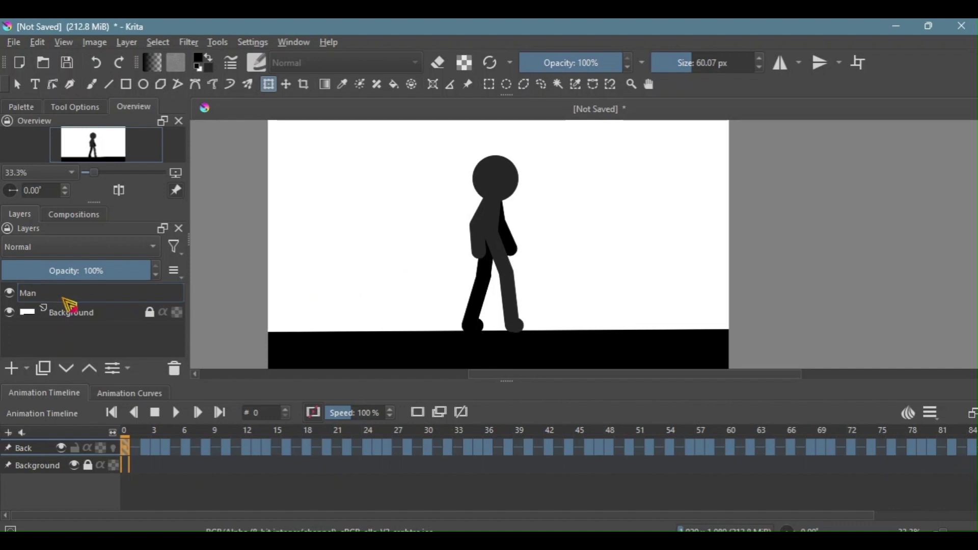
pyautogui.press('Return')
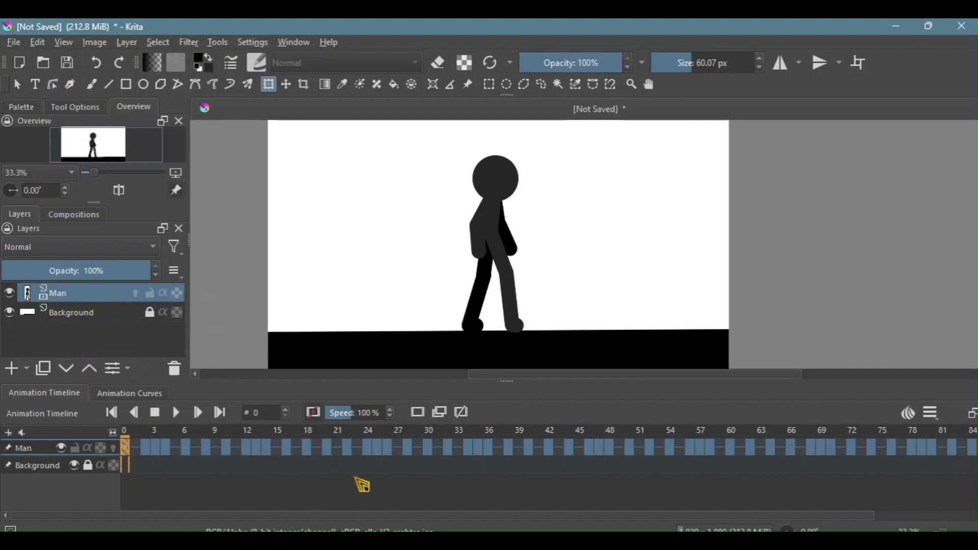
# Look over the Man layer's keyframes and play the merged animation from frame 0, stopping it after the check.
pyautogui.hscroll(5, 537, 474)
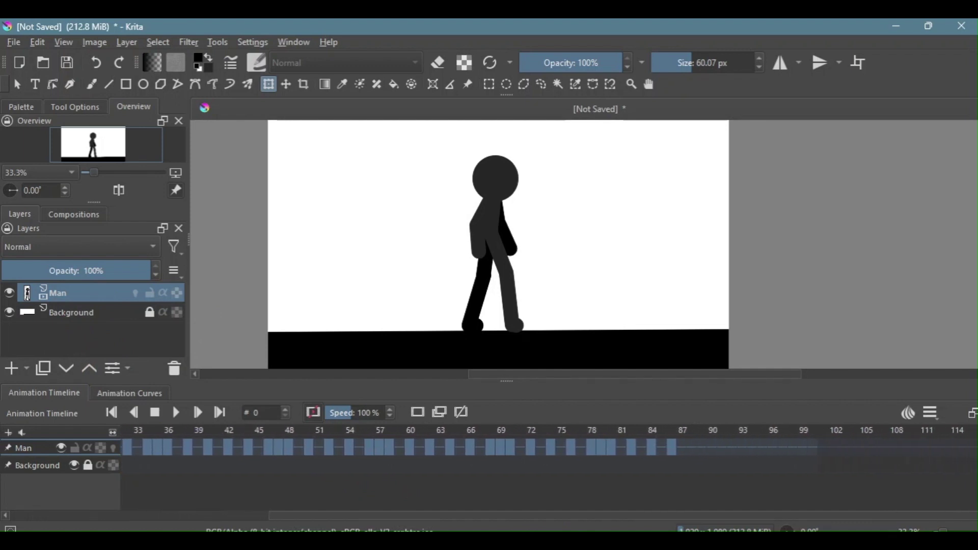
pyautogui.hscroll(-5, 537, 474)
pyautogui.click(174, 420)
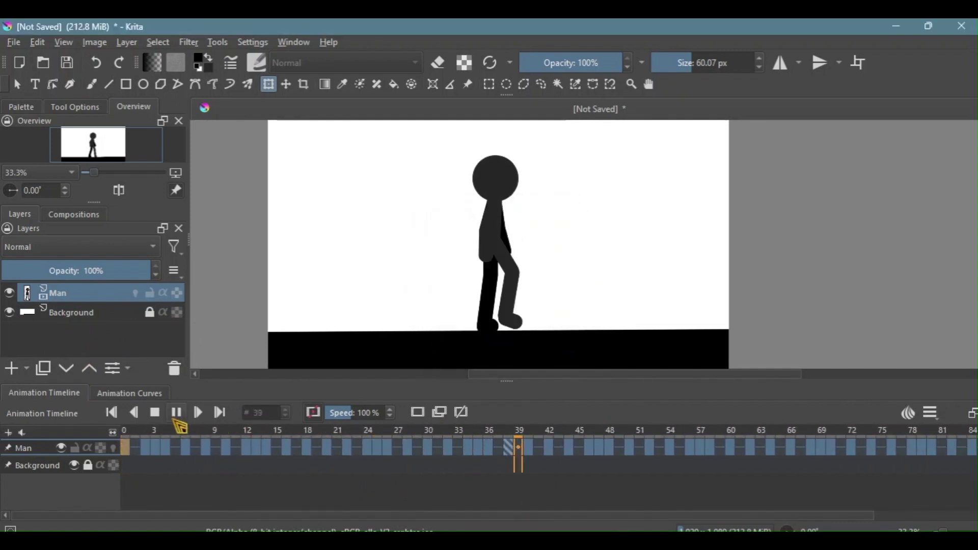
pyautogui.click(155, 413)
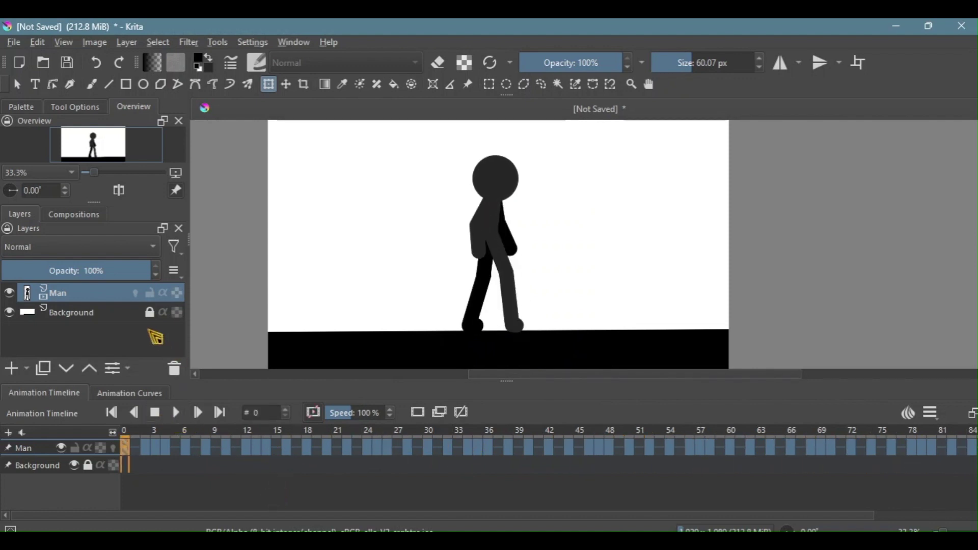
# Turn on onion skins for the Man layer, select the frame 0 figure with a rectangle about 582 × 894 px, and move it to the canvas's left edge.
pyautogui.click(135, 293)
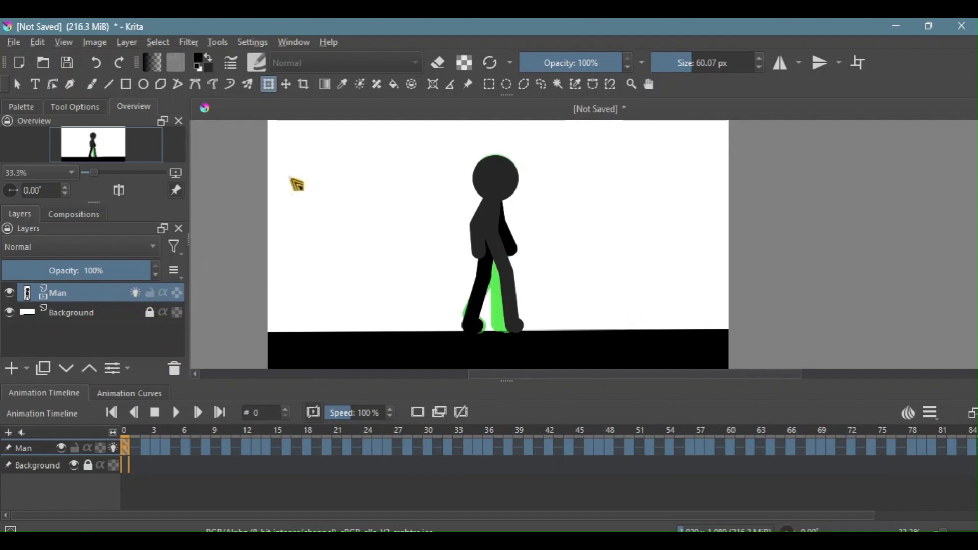
pyautogui.click(489, 84)
pyautogui.moveTo(433, 132); pyautogui.dragTo(574, 348)
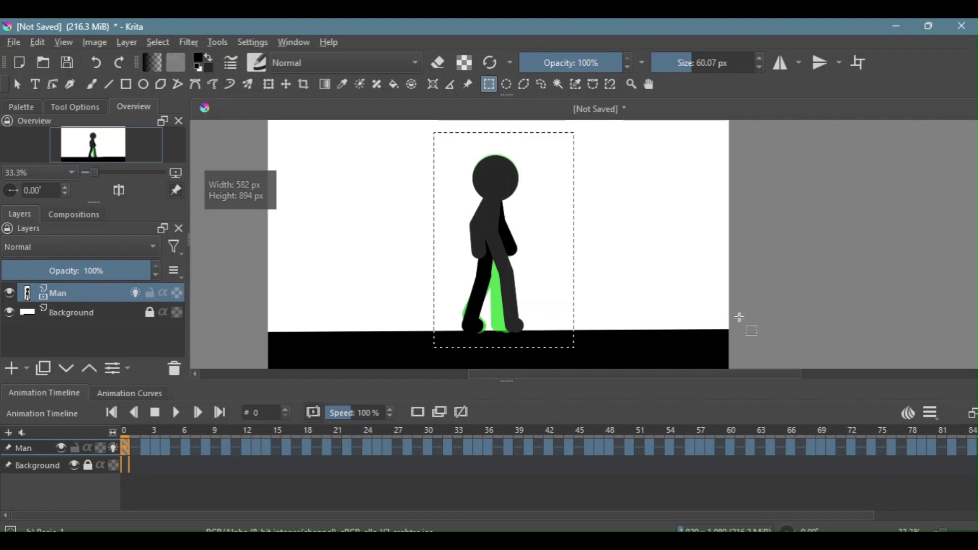
pyautogui.click(269, 84)
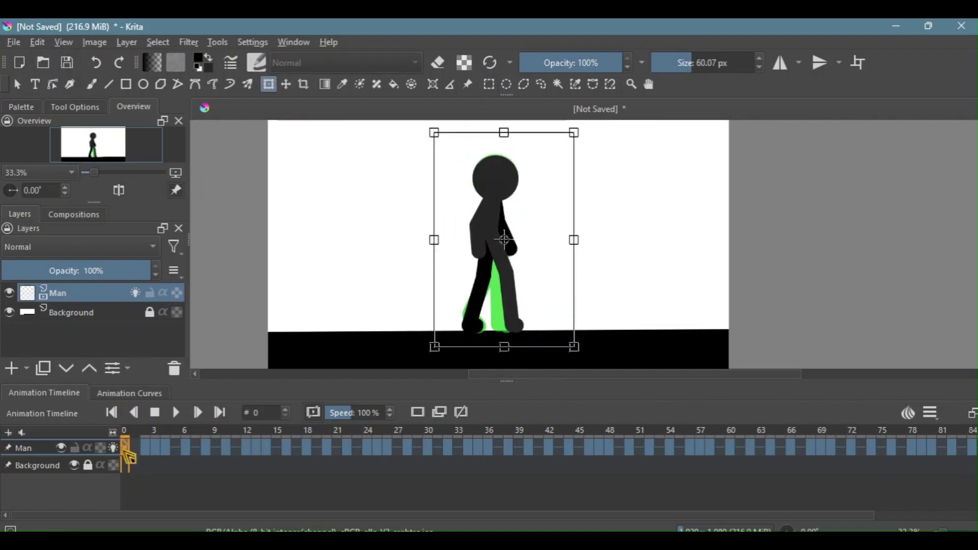
pyautogui.moveTo(519, 218); pyautogui.dragTo(314, 212)
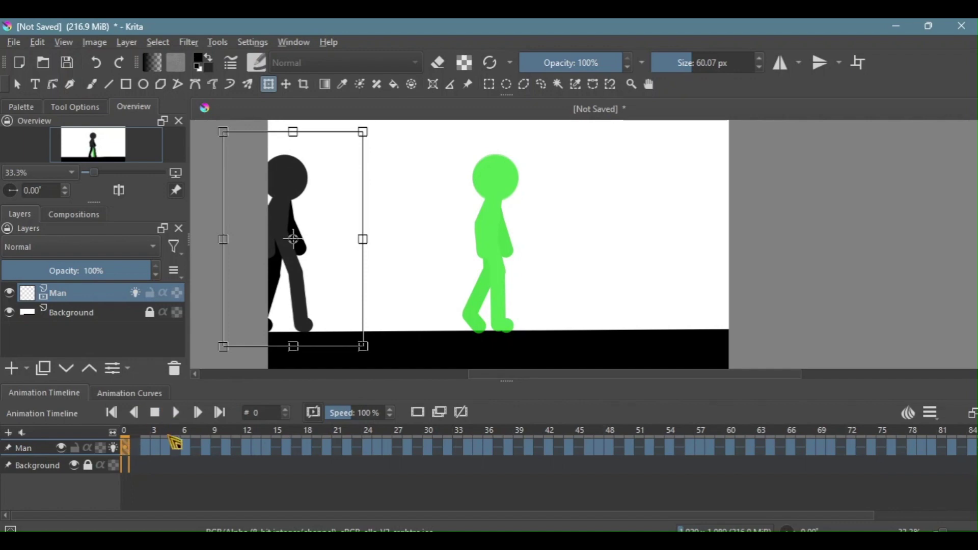
# At frame 2, select the figure with a rectangle about 549 × 933 px and move it left, between its original position and the frame 0 figure.
pyautogui.click(141, 450)
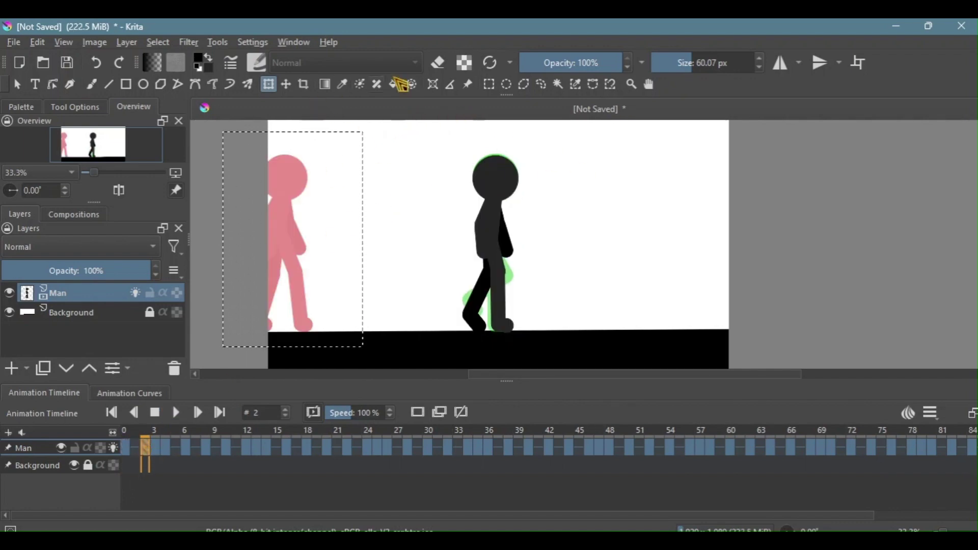
pyautogui.click(488, 86)
pyautogui.moveTo(443, 148); pyautogui.dragTo(574, 358)
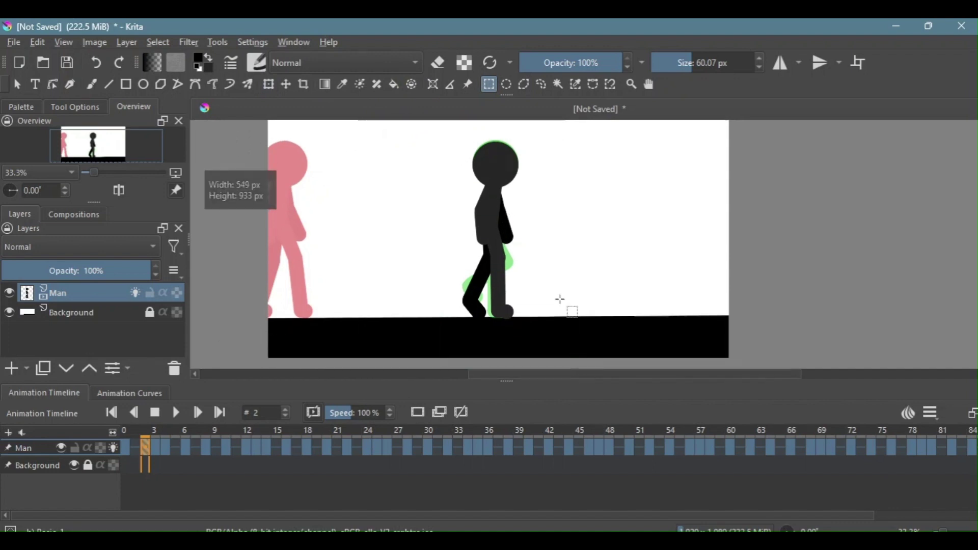
pyautogui.click(269, 84)
pyautogui.moveTo(537, 170); pyautogui.dragTo(472, 179)
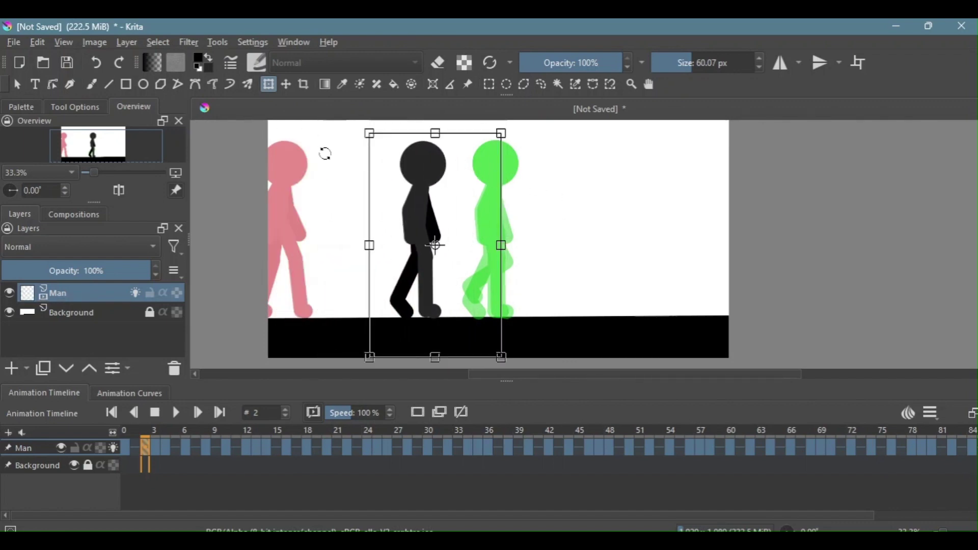
pyautogui.press('Return')
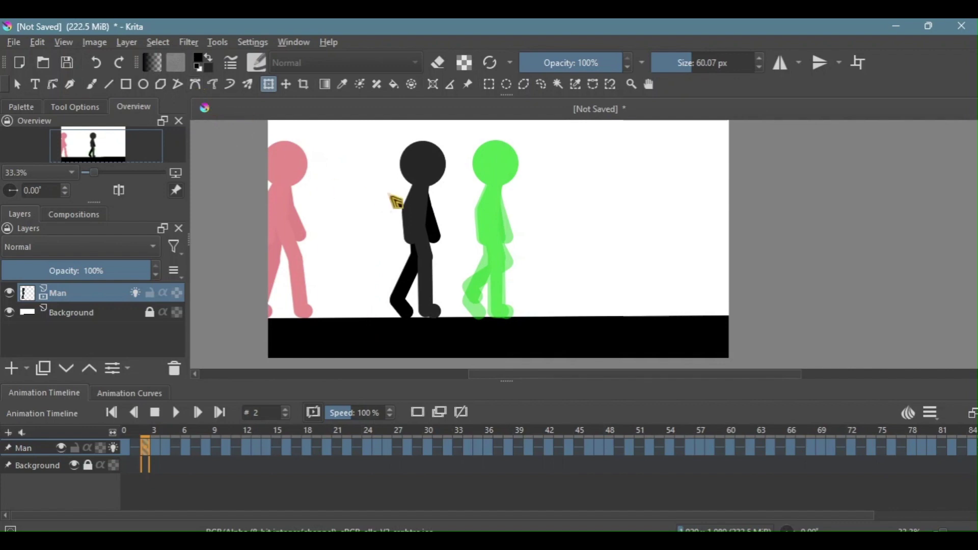
pyautogui.scroll(-1, 294, 211)
pyautogui.scroll(1, 312, 203)
pyautogui.moveTo(312, 203); pyautogui.dragTo(317, 219)
# Create a new custom document of 1920 × 1080 px at 720 pixels/inch in RGB/Alpha, 8-bit.
pyautogui.click(14, 42)
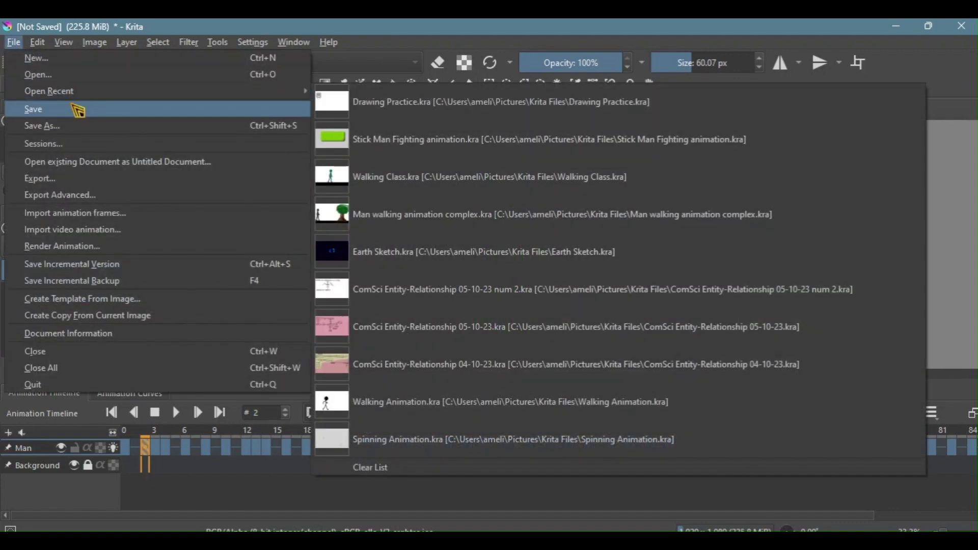
pyautogui.click(35, 56)
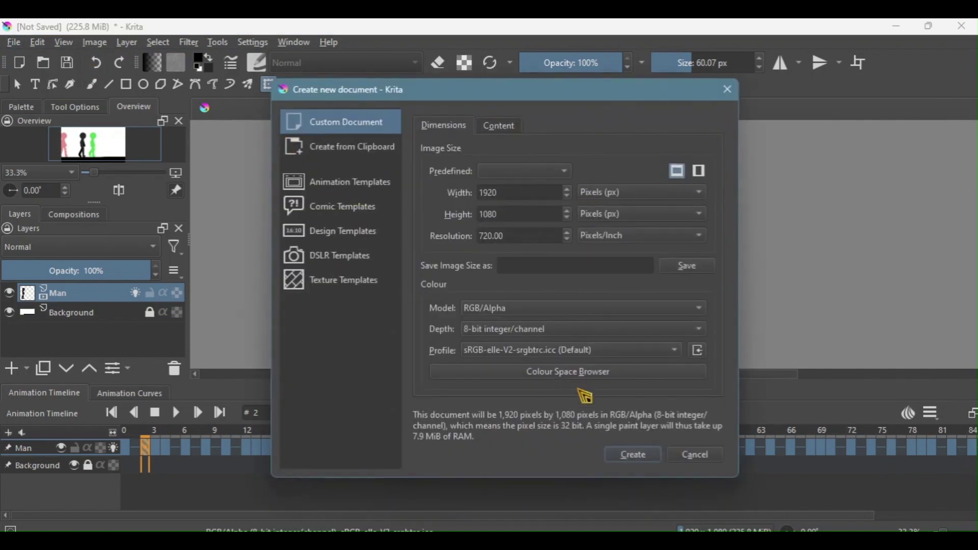
pyautogui.click(632, 453)
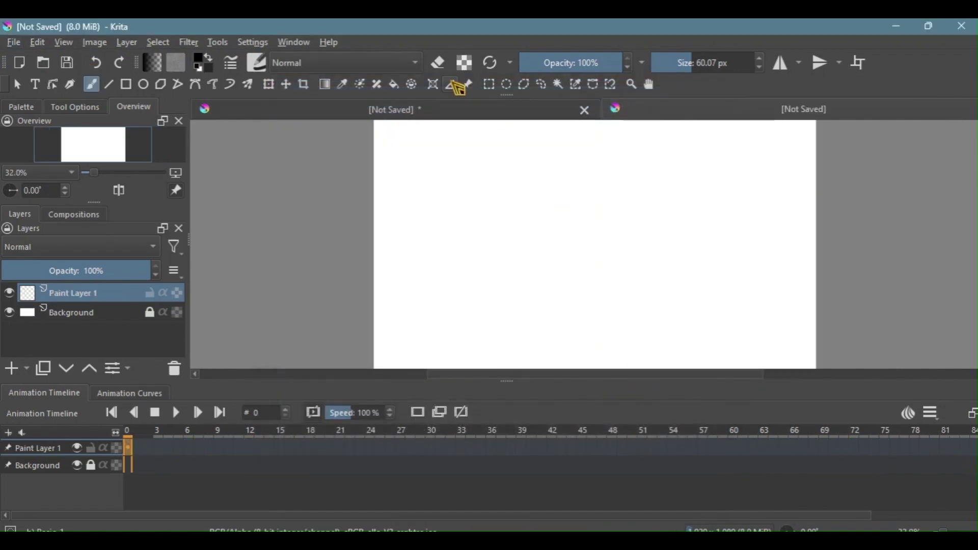
# Paint an upright leg with a long foot and a slanted rear leg on Paint Layer 1, and undo the slanted leg.
pyautogui.scroll(1, 589, 267)
pyautogui.hscroll(3, 689, 135)
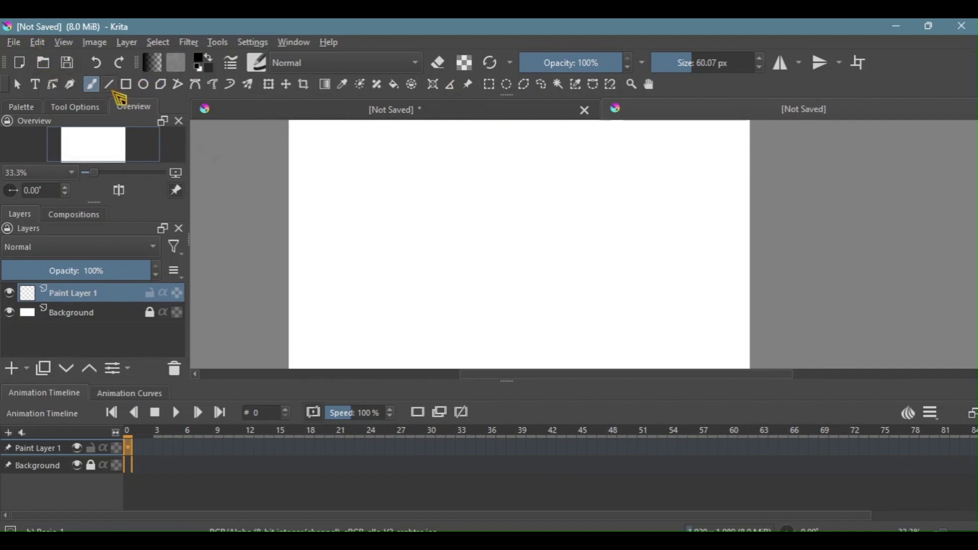
pyautogui.scroll(1, 463, 268)
pyautogui.scroll(-2, 451, 137)
pyautogui.scroll(-1, 449, 174)
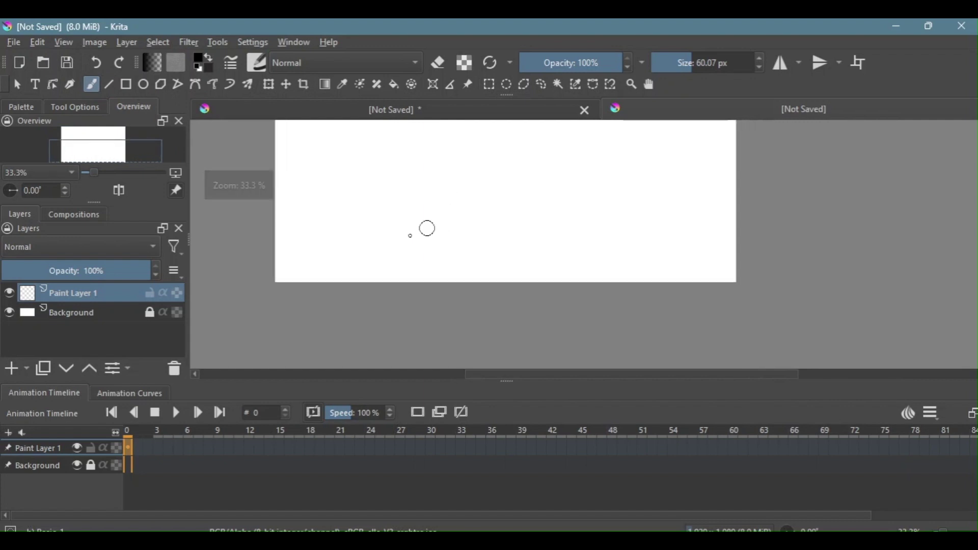
pyautogui.moveTo(499, 161)
pyautogui.mouseDown()
pyautogui.moveTo(503, 242)
pyautogui.moveTo(555, 245)
pyautogui.moveTo(499, 242)
pyautogui.mouseUp()
pyautogui.moveTo(498, 159)
pyautogui.mouseDown()
pyautogui.moveTo(452, 258)
pyautogui.moveTo(464, 253)
pyautogui.mouseUp()
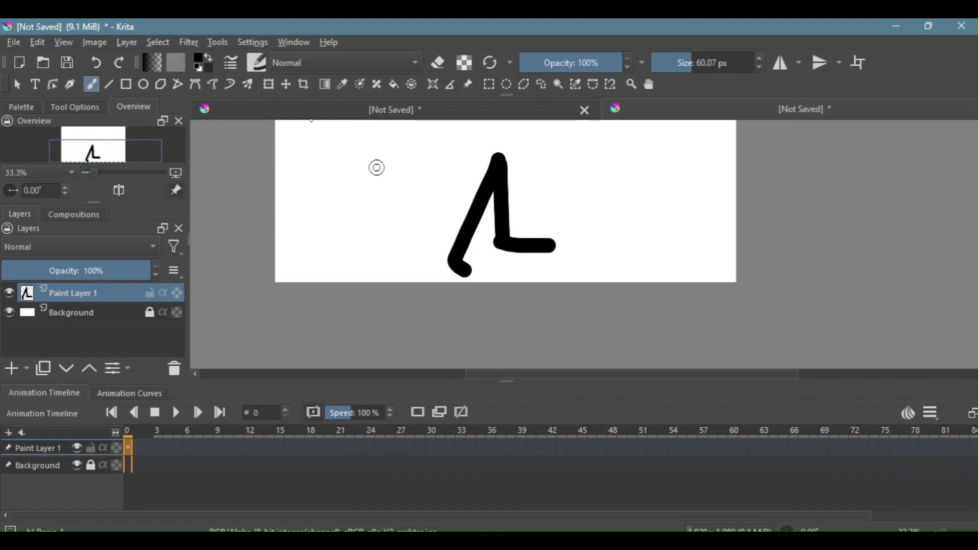
pyautogui.click(100, 64)
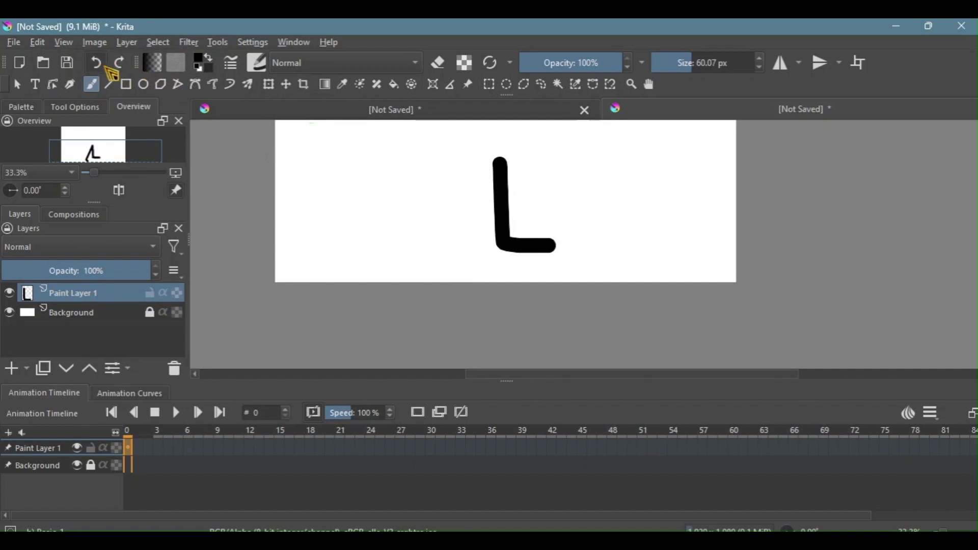
# Undo the upright leg and draw a straight black ground line about 2193 px long across the canvas's lower part.
pyautogui.click(99, 64)
pyautogui.click(109, 84)
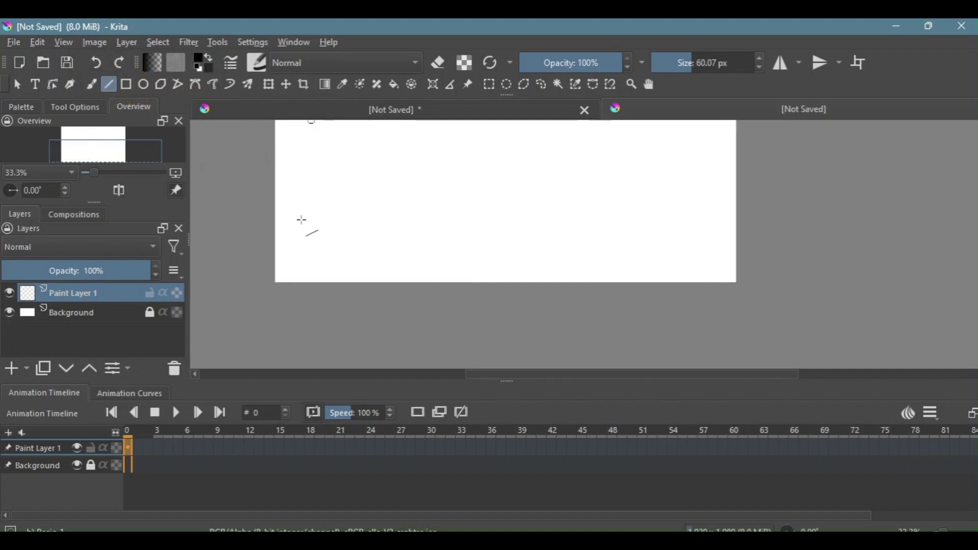
pyautogui.moveTo(277, 246); pyautogui.dragTo(802, 250)
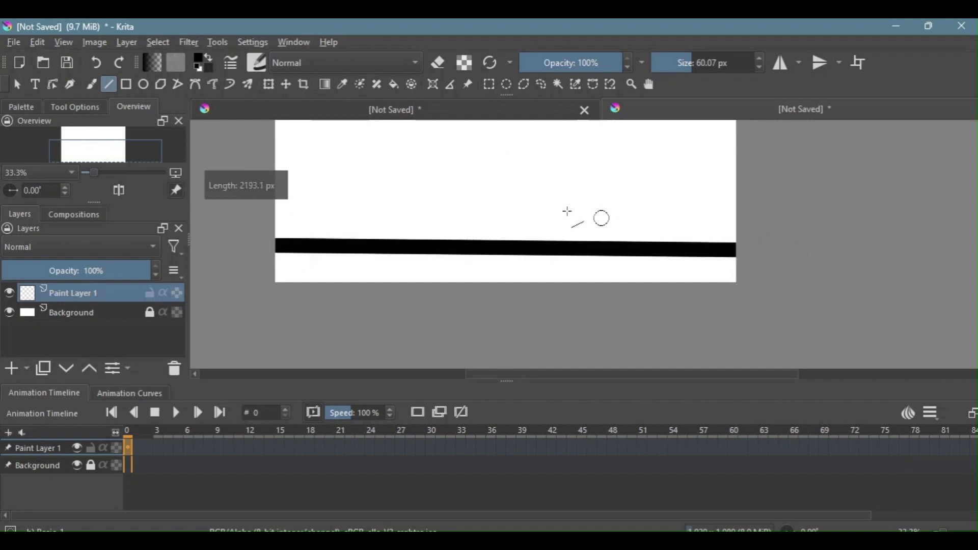
# Draw a dark grey straight leg with its foot on the ground line and a black bent leg crossing it from the same hip.
pyautogui.scroll(2, 542, 200)
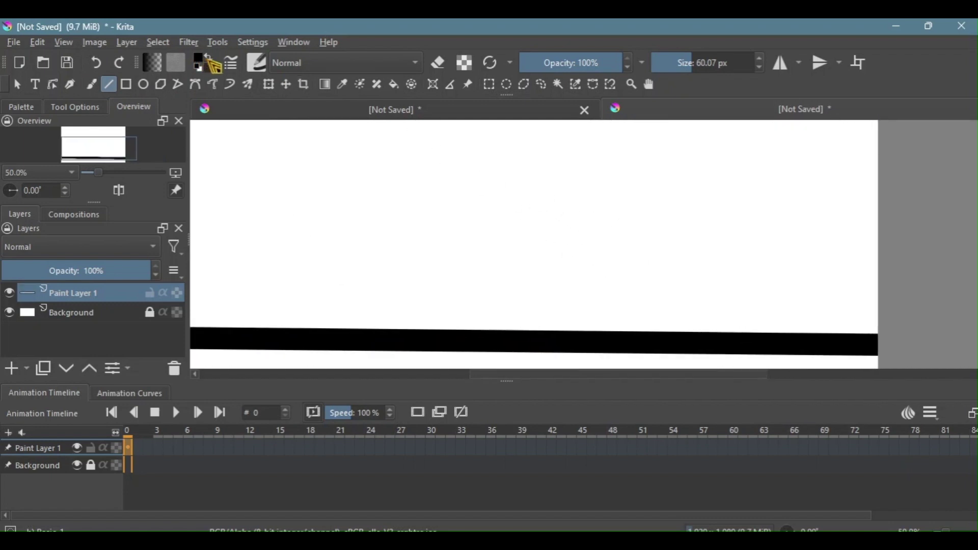
pyautogui.moveTo(490, 207); pyautogui.dragTo(523, 323)
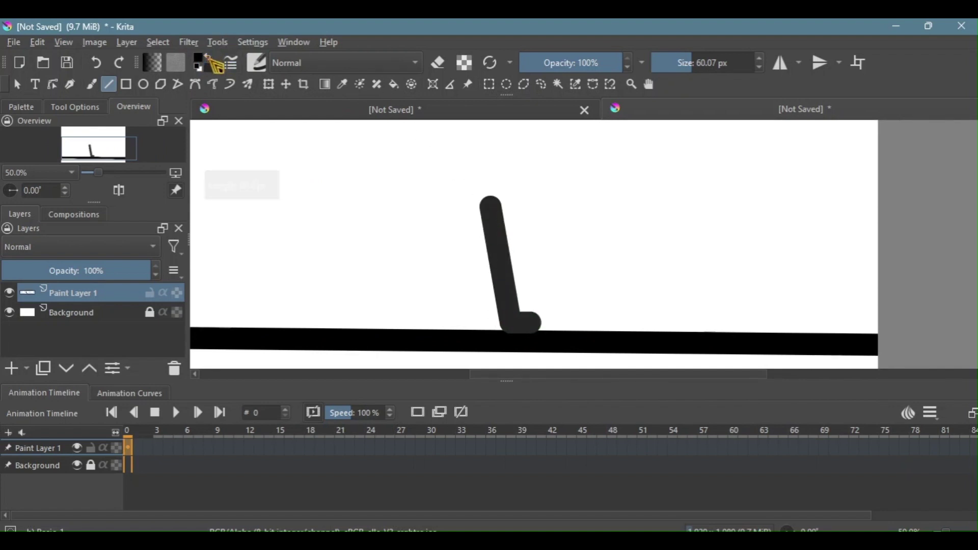
pyautogui.moveTo(496, 207)
pyautogui.mouseDown()
pyautogui.moveTo(474, 268)
pyautogui.moveTo(480, 285)
pyautogui.moveTo(517, 267)
pyautogui.moveTo(474, 319)
pyautogui.mouseUp()
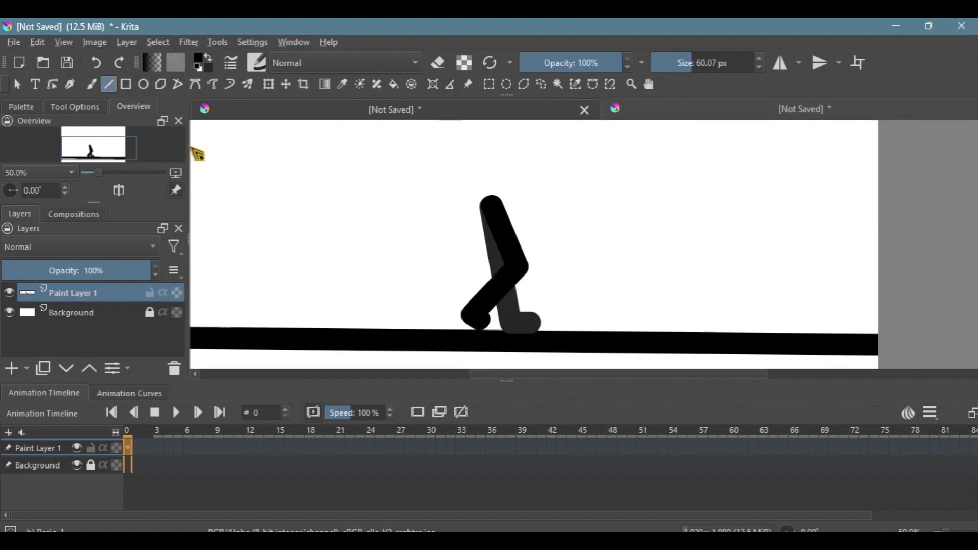
pyautogui.moveTo(426, 199); pyautogui.dragTo(345, 177)
pyautogui.scroll(1, 359, 170)
pyautogui.moveTo(430, 190); pyautogui.dragTo(431, 150)
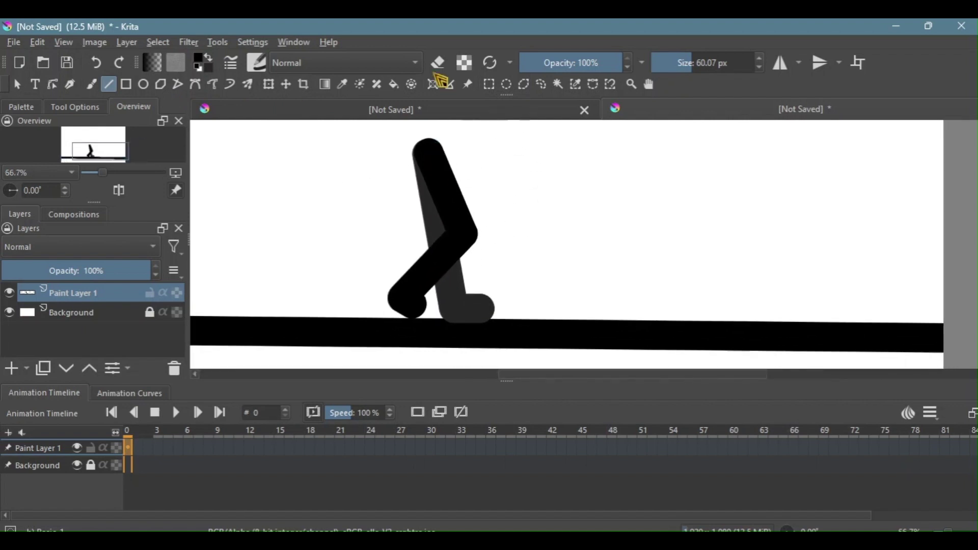
# With a 3.18 px red brush, circle the planted foot, point an arrow at it, circle the bent leg, and undo these marks.
pyautogui.click(200, 59)
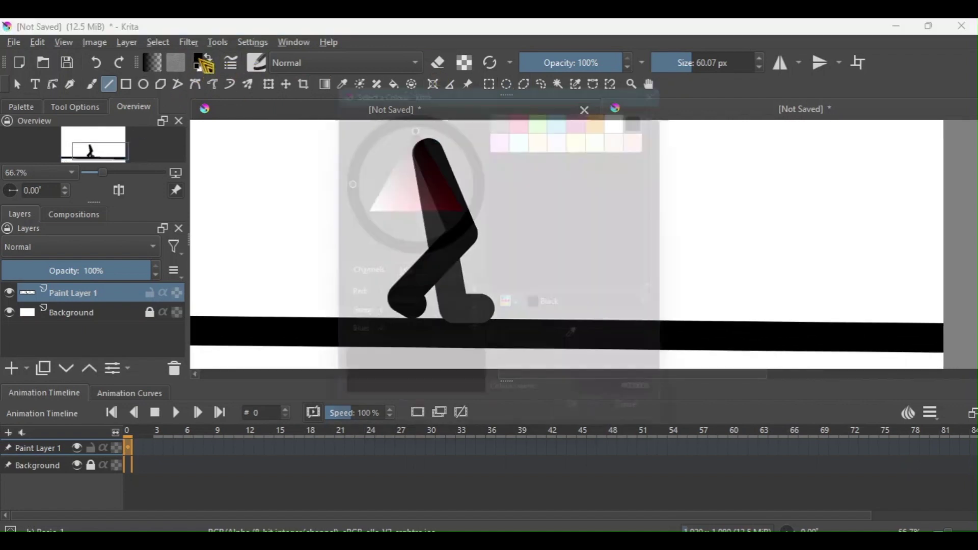
pyautogui.click(460, 206)
pyautogui.click(583, 428)
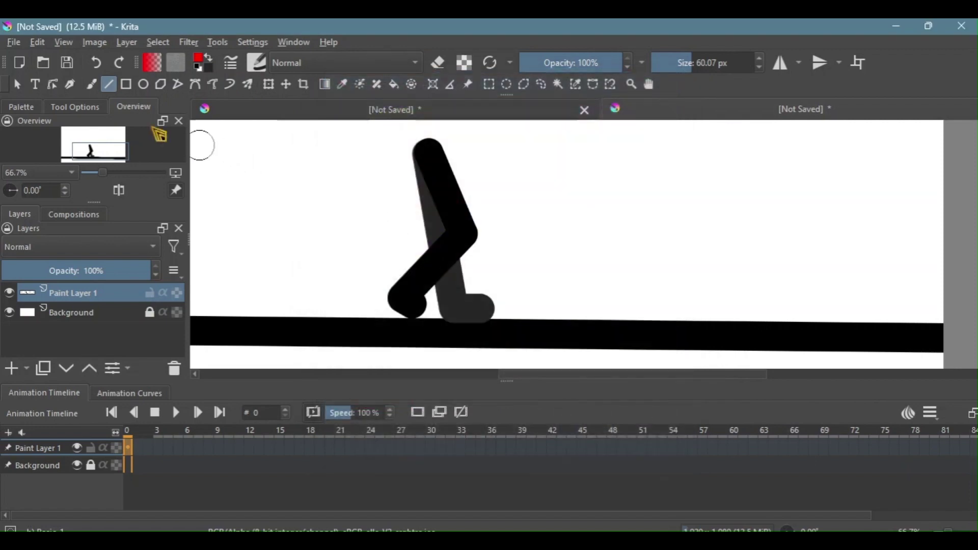
pyautogui.moveTo(685, 64); pyautogui.dragTo(665, 78)
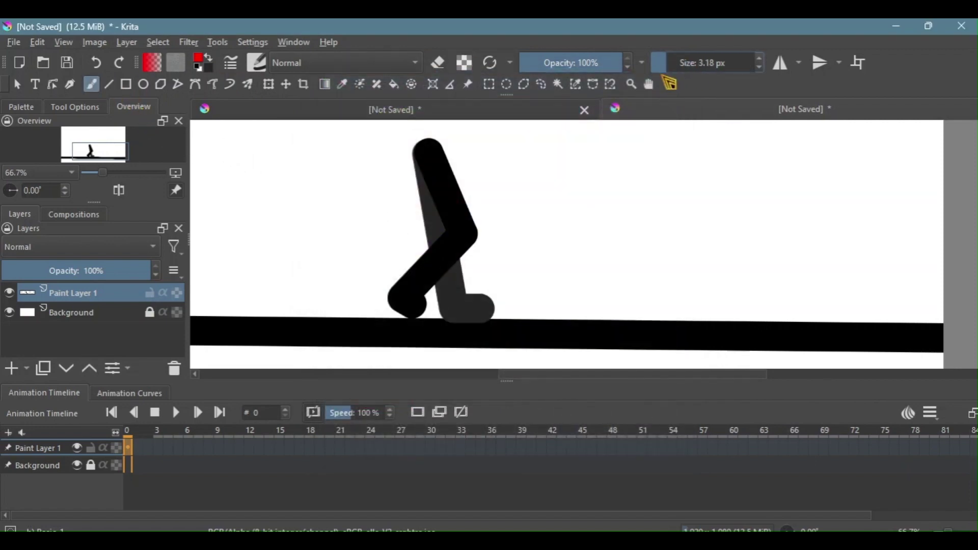
pyautogui.moveTo(436, 288)
pyautogui.mouseDown()
pyautogui.moveTo(483, 339)
pyautogui.moveTo(429, 298)
pyautogui.mouseUp()
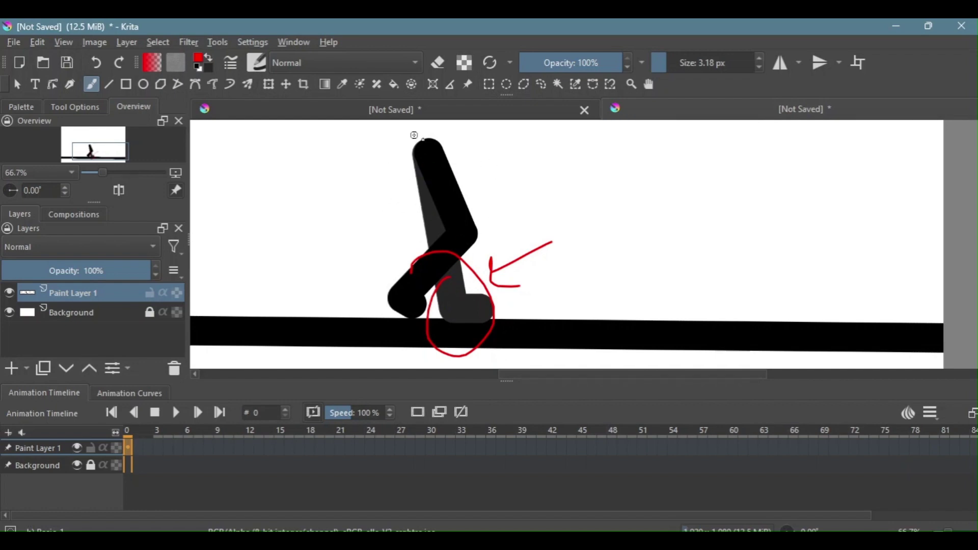
pyautogui.moveTo(414, 135)
pyautogui.mouseDown()
pyautogui.moveTo(454, 283)
pyautogui.moveTo(394, 141)
pyautogui.mouseUp()
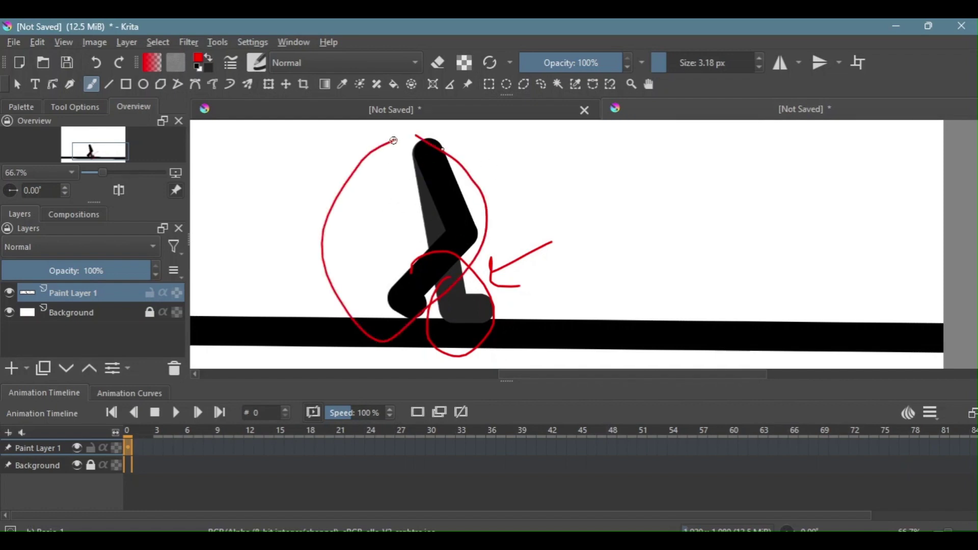
pyautogui.click(97, 63)
pyautogui.click(96, 64)
pyautogui.click(96, 63)
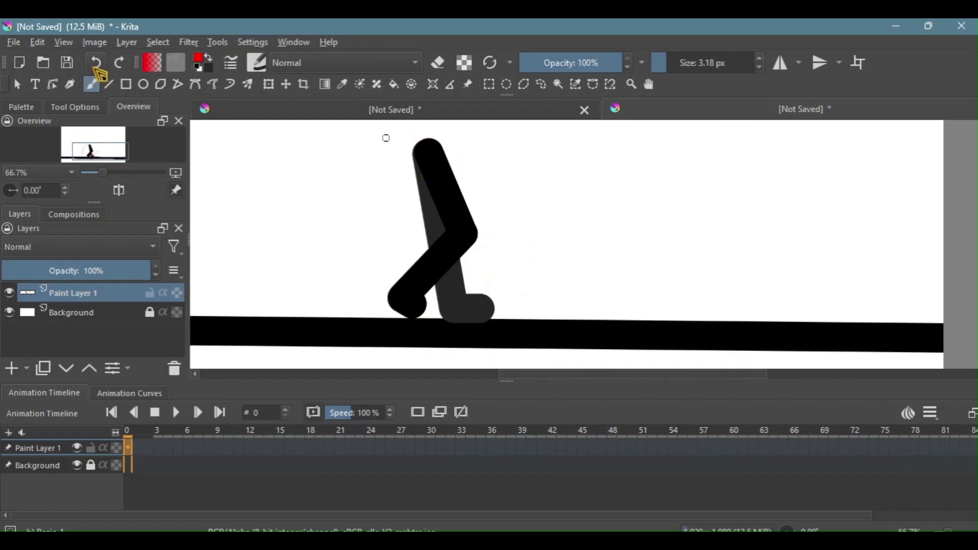
# Return to the Line tool with a very dark grey foreground colour and a brush size of 40.24 px.
pyautogui.click(110, 85)
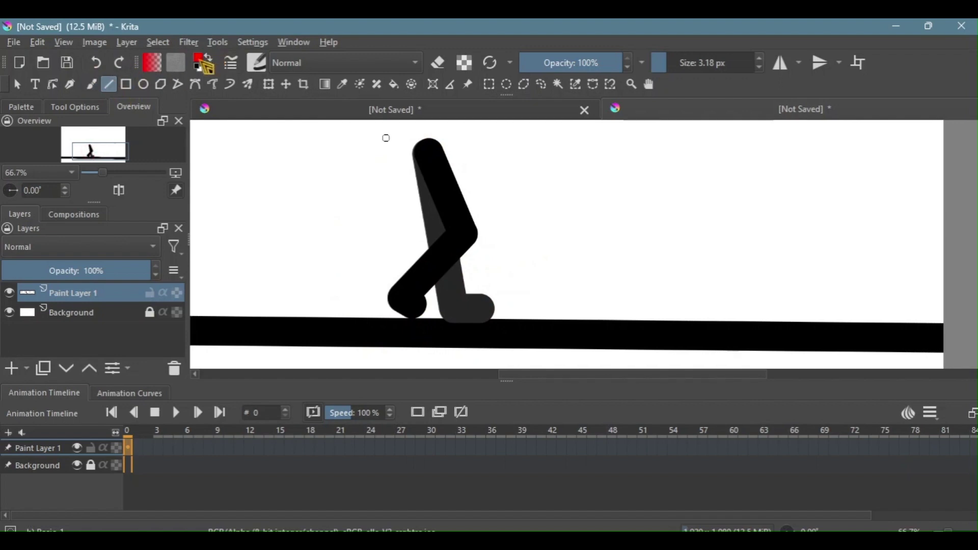
pyautogui.click(206, 66)
pyautogui.click(397, 168)
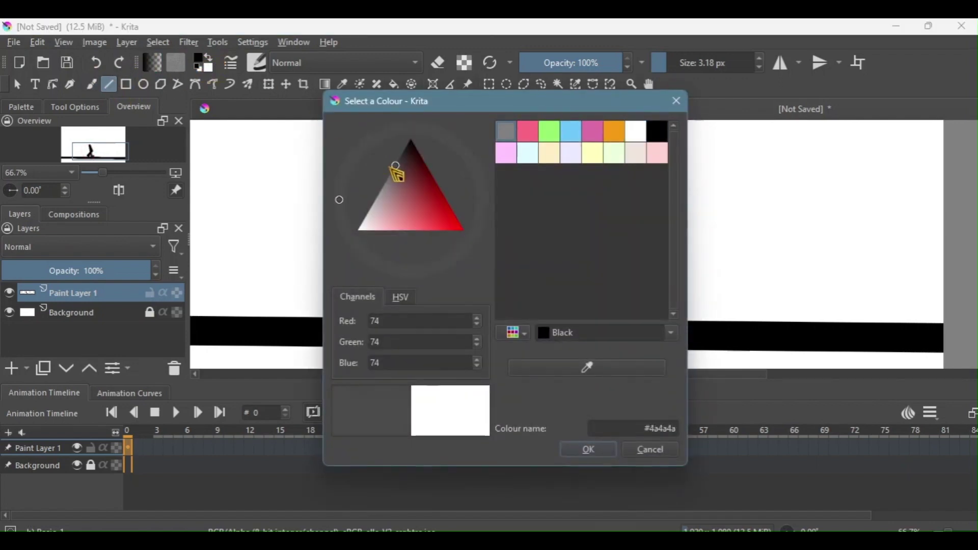
pyautogui.moveTo(396, 166); pyautogui.dragTo(405, 151)
pyautogui.click(593, 449)
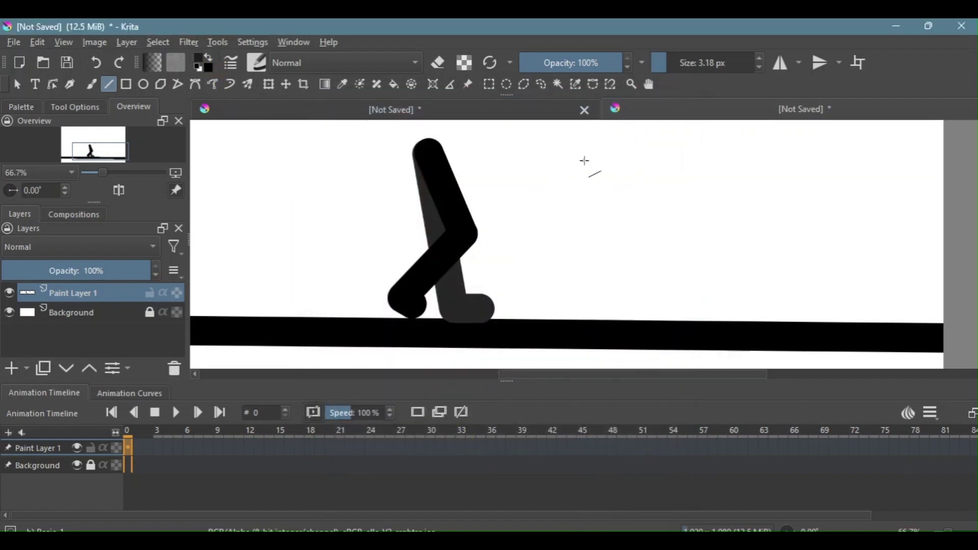
pyautogui.moveTo(666, 69); pyautogui.dragTo(695, 71)
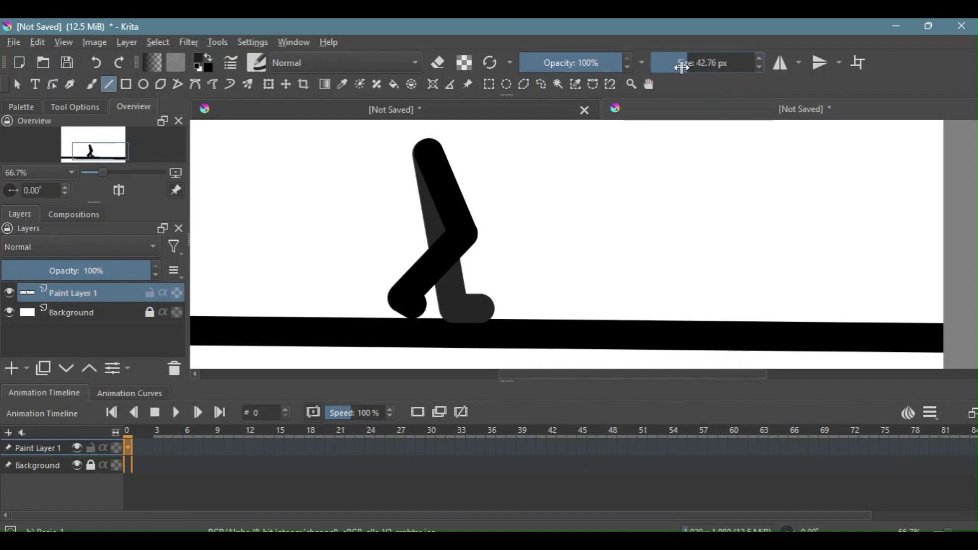
# Draw a dark grey straight leg and a black forward leg beside the first pair, undo them, and redraw a leg there.
pyautogui.moveTo(598, 161)
pyautogui.mouseDown()
pyautogui.moveTo(613, 303)
pyautogui.moveTo(617, 315)
pyautogui.moveTo(637, 319)
pyautogui.mouseUp()
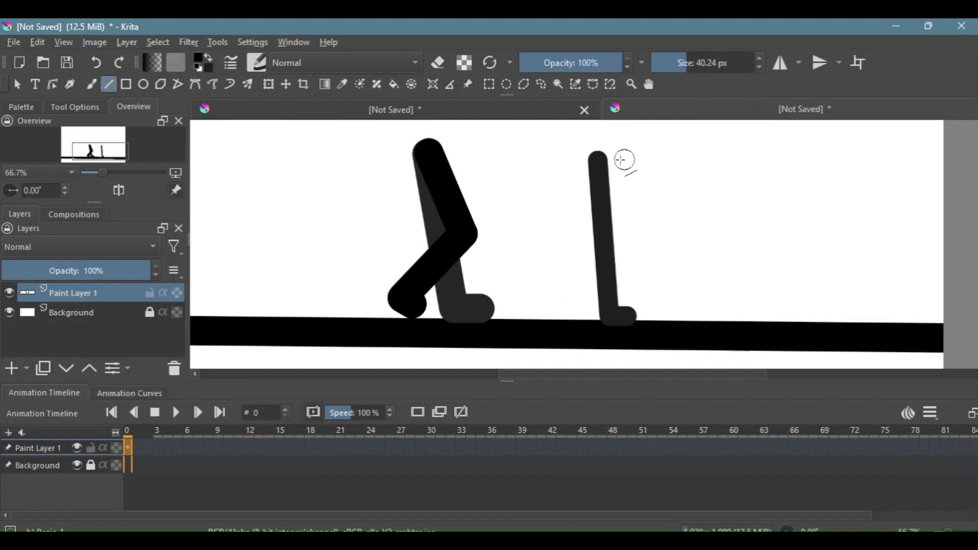
pyautogui.moveTo(604, 155)
pyautogui.mouseDown()
pyautogui.moveTo(699, 253)
pyautogui.moveTo(666, 251)
pyautogui.moveTo(677, 262)
pyautogui.moveTo(668, 298)
pyautogui.mouseUp()
pyautogui.click(95, 64)
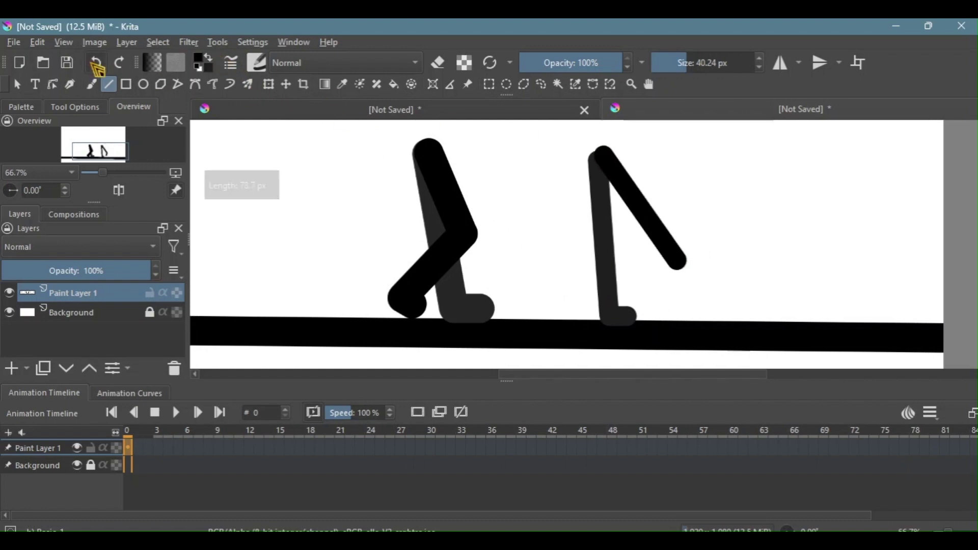
pyautogui.click(95, 64)
pyautogui.click(96, 64)
pyautogui.click(96, 64)
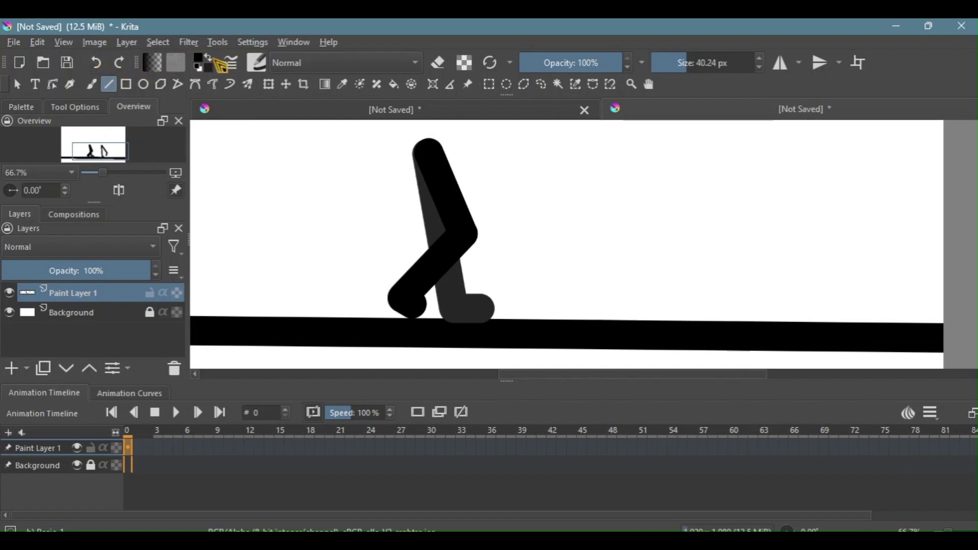
pyautogui.moveTo(643, 162)
pyautogui.mouseDown()
pyautogui.moveTo(606, 313)
pyautogui.moveTo(631, 308)
pyautogui.mouseUp()
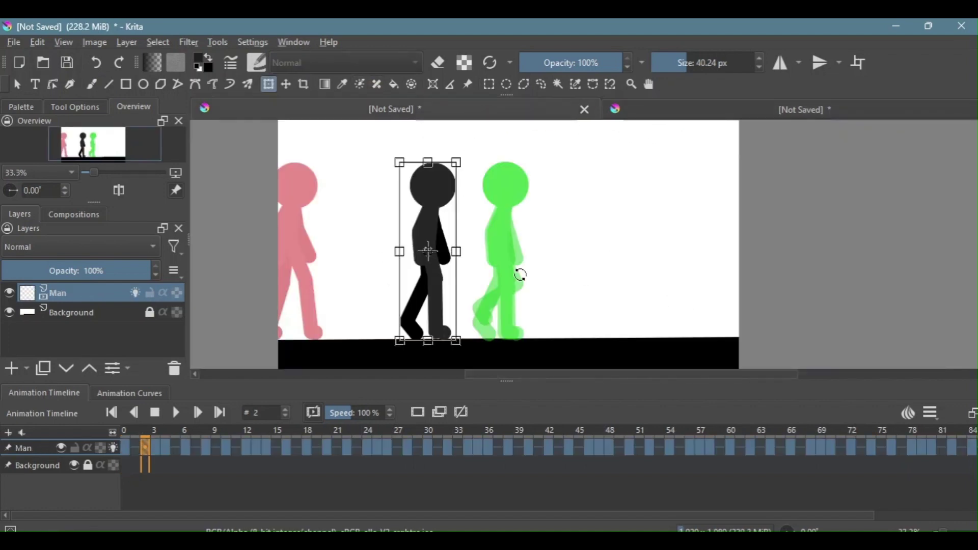
# Move the frame 2 figure of the Man layer further left so it overlaps the frame 0 figure, slightly ahead of it.
pyautogui.scroll(2, 621, 258)
pyautogui.scroll(-2, 700, 225)
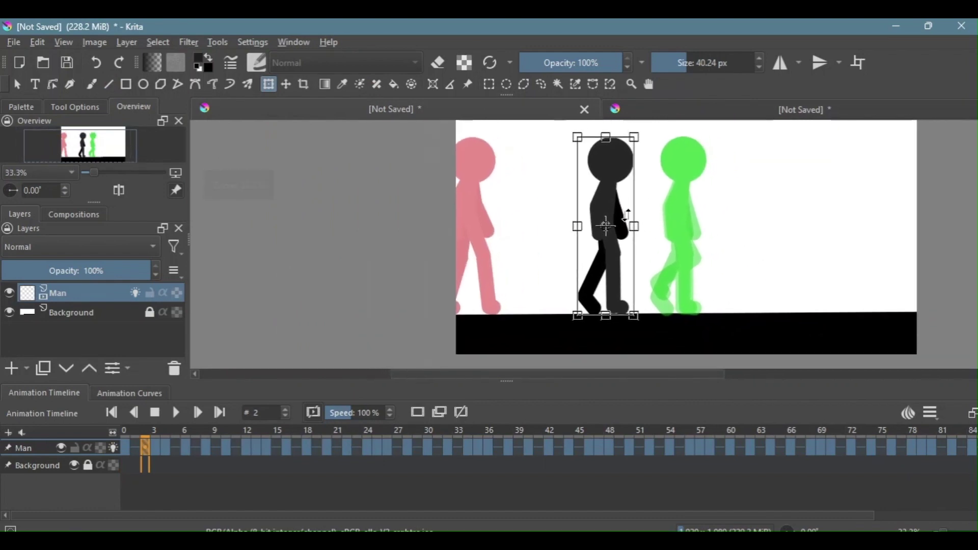
pyautogui.scroll(1, 627, 214)
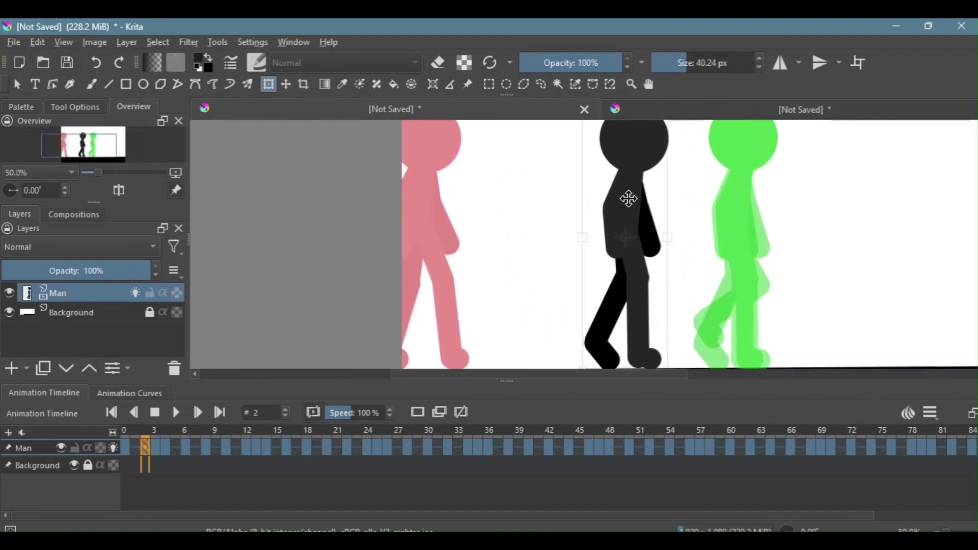
pyautogui.moveTo(628, 198); pyautogui.dragTo(447, 201)
pyautogui.scroll(-1, 609, 185)
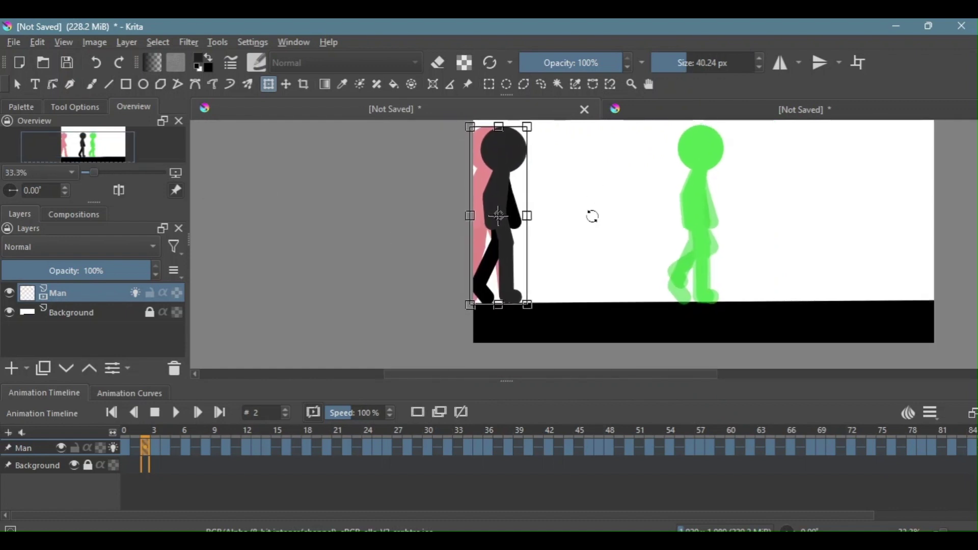
pyautogui.scroll(1, 592, 216)
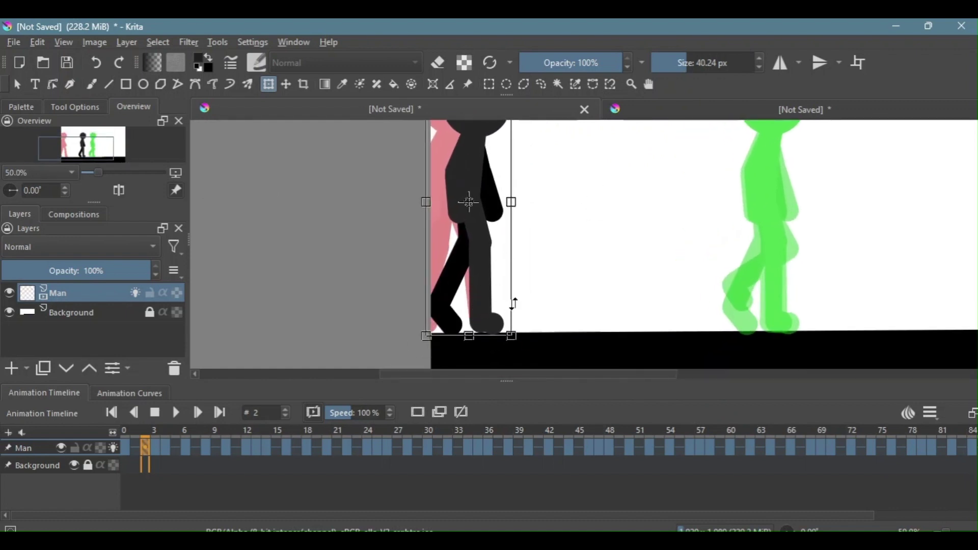
pyautogui.scroll(-1, 564, 228)
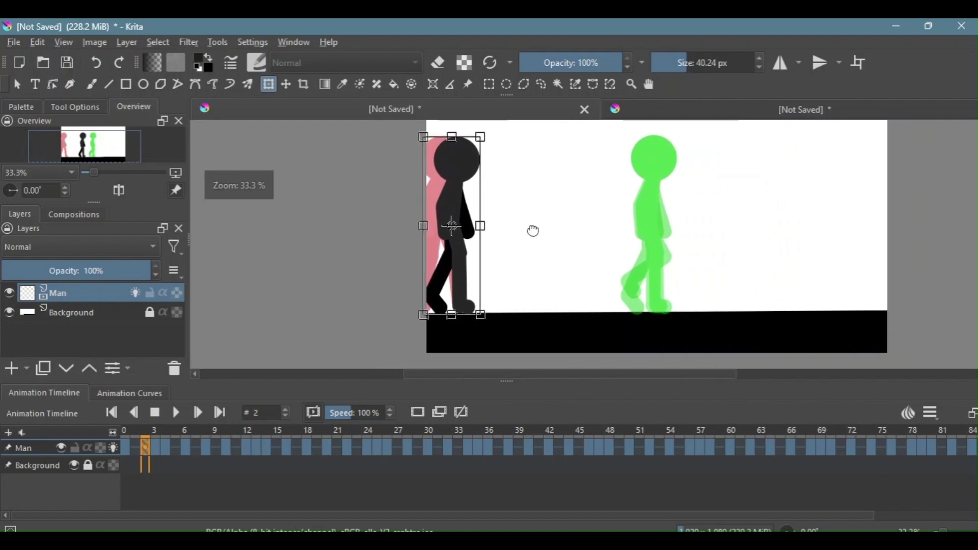
# At frame 3, select the whole figure with a rectangle and move it left, onto the frame 2 figure's position.
pyautogui.click(153, 448)
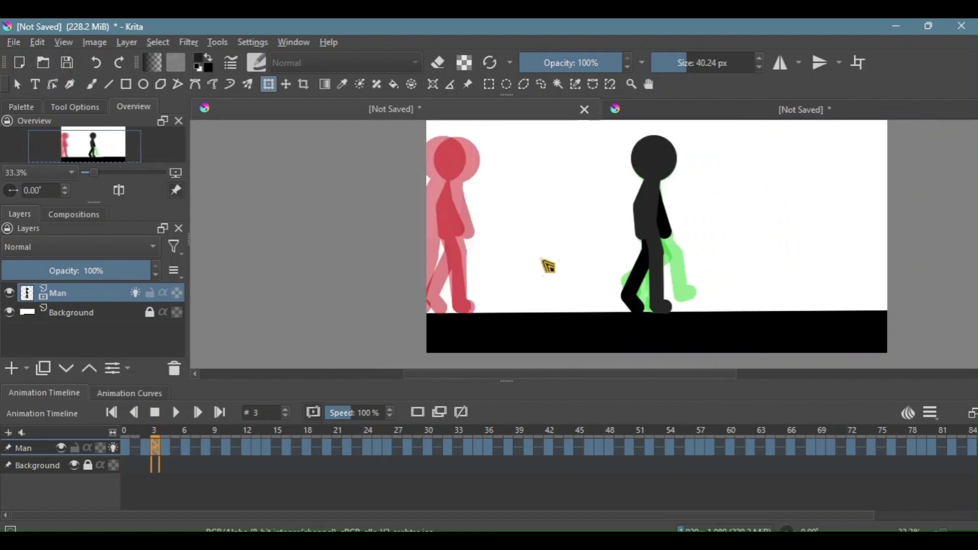
pyautogui.hscroll(2, 514, 229)
pyautogui.click(489, 85)
pyautogui.moveTo(535, 128); pyautogui.dragTo(652, 331)
pyautogui.click(268, 85)
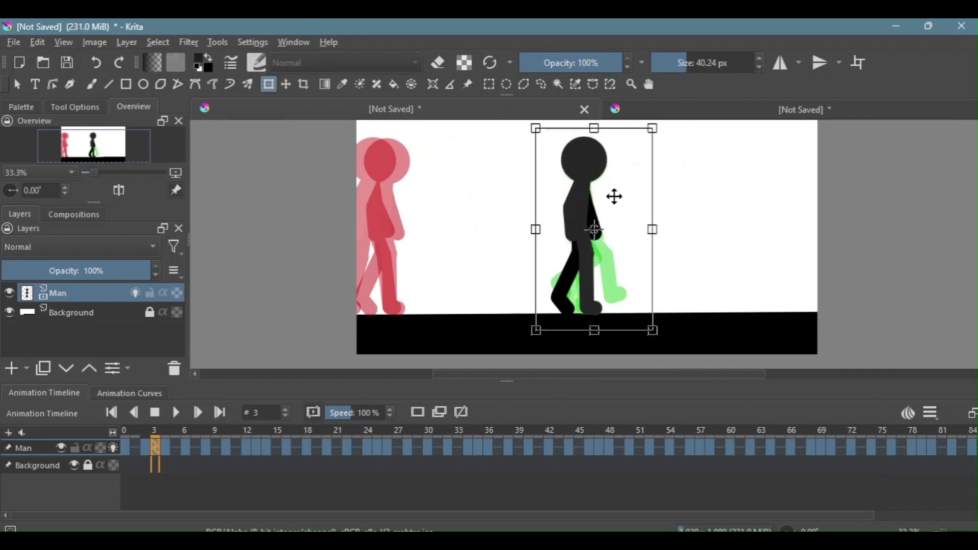
pyautogui.moveTo(613, 197); pyautogui.dragTo(426, 190)
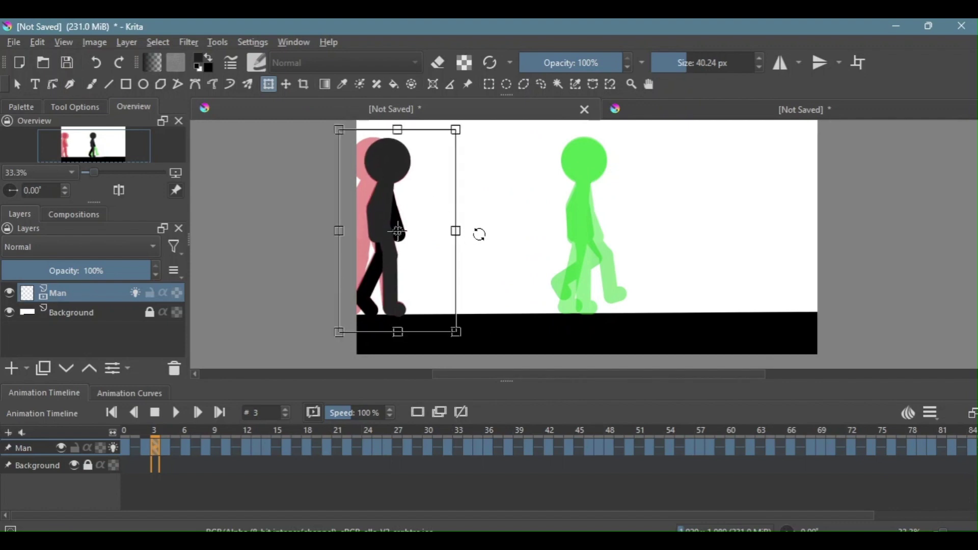
pyautogui.moveTo(547, 214); pyautogui.dragTo(576, 198)
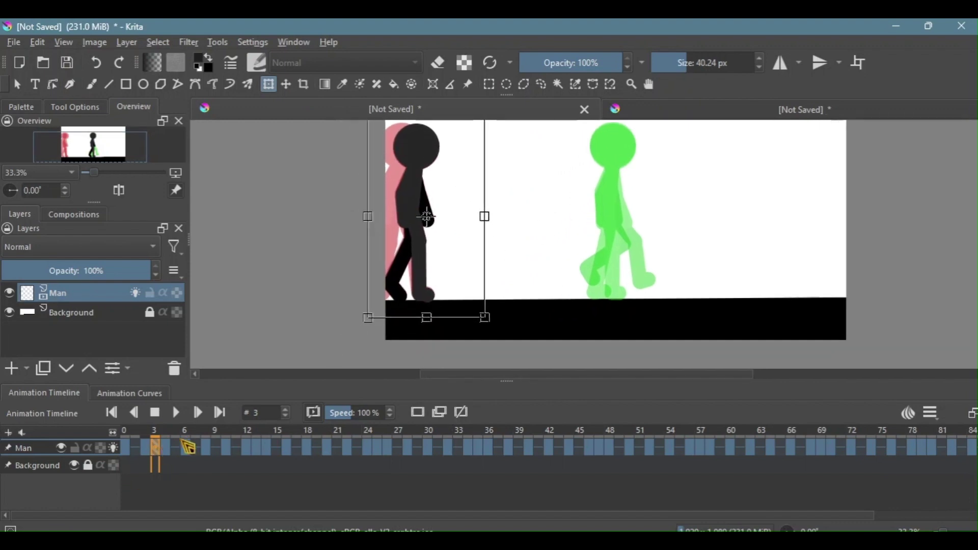
# At frame 4, select the figure with a rectangle about 537 × 858 px and move it left, just ahead of the frame 3 figure.
pyautogui.click(166, 447)
pyautogui.moveTo(571, 269); pyautogui.dragTo(531, 278)
pyautogui.click(488, 84)
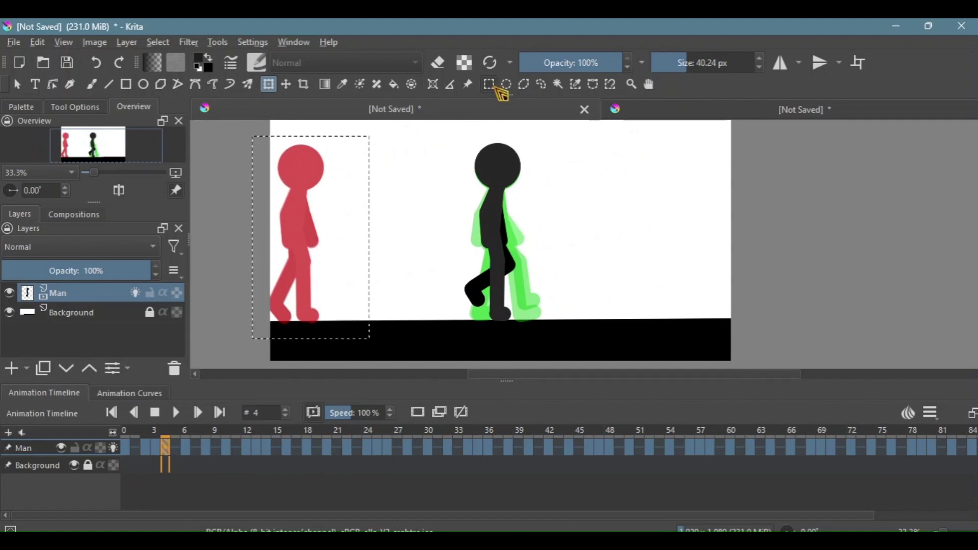
pyautogui.moveTo(439, 131); pyautogui.dragTo(569, 337)
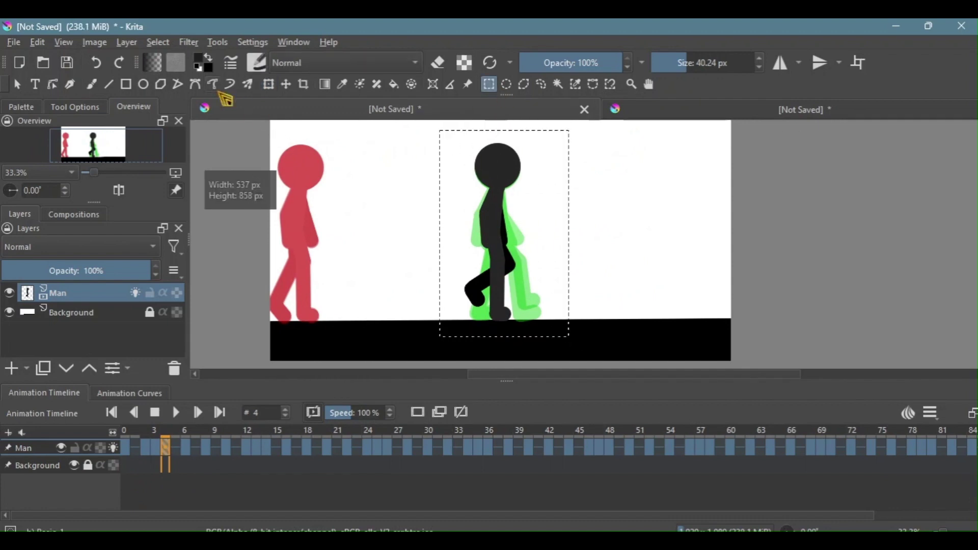
pyautogui.click(269, 84)
pyautogui.moveTo(524, 194); pyautogui.dragTo(338, 199)
pyautogui.moveTo(537, 179); pyautogui.dragTo(623, 157)
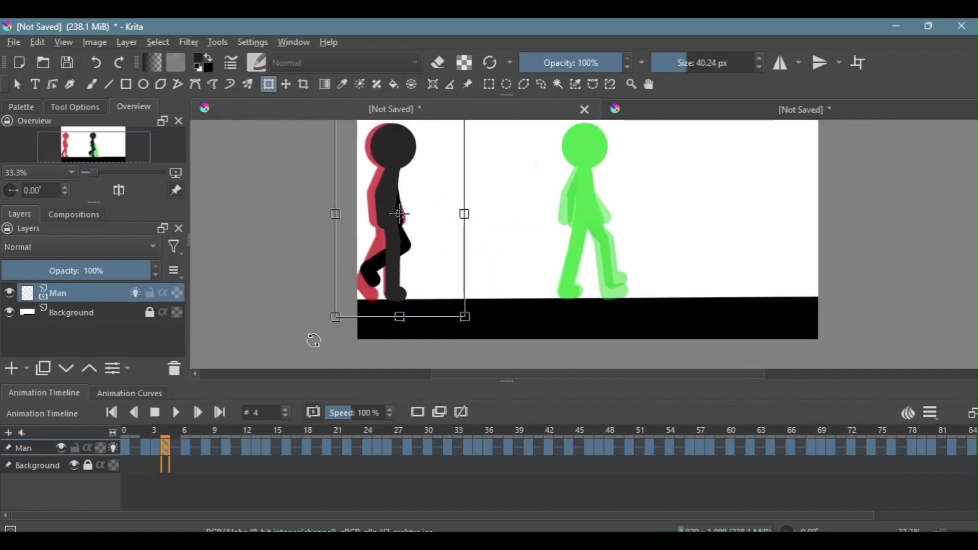
# At frame 6, select the figure with a rectangle about 459 × 960 px and move it left, just ahead of the frame 4 figure.
pyautogui.click(189, 448)
pyautogui.moveTo(570, 266); pyautogui.dragTo(465, 297)
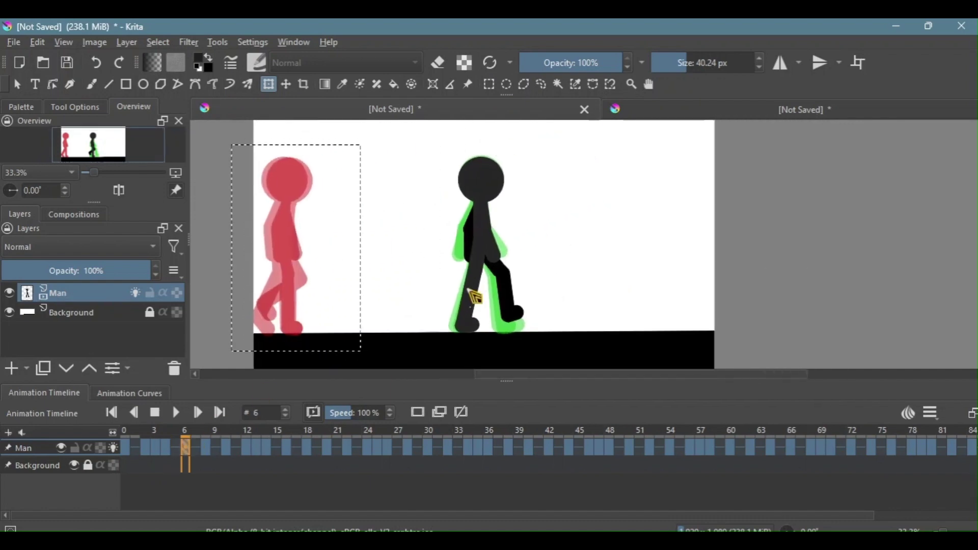
pyautogui.click(489, 84)
pyautogui.moveTo(429, 143); pyautogui.dragTo(540, 366)
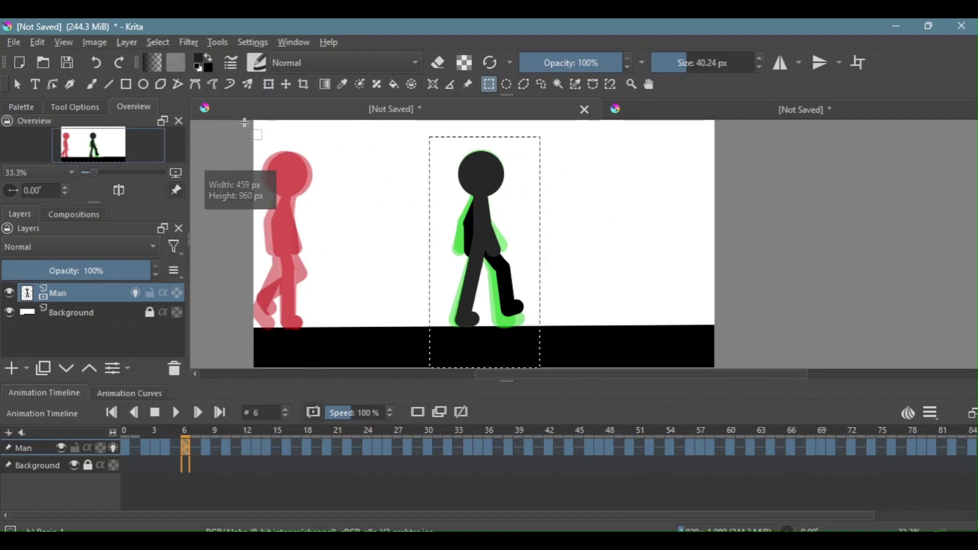
pyautogui.click(268, 84)
pyautogui.moveTo(484, 251); pyautogui.dragTo(340, 187)
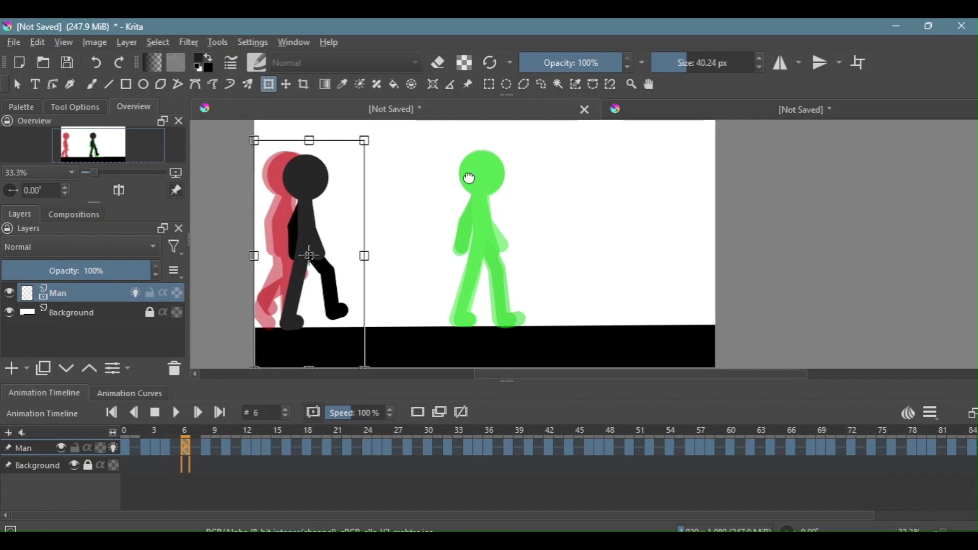
# From frame 10 to frame 22, select each pose of the figure and move it left, just ahead of the preceding pose.
pyautogui.click(224, 450)
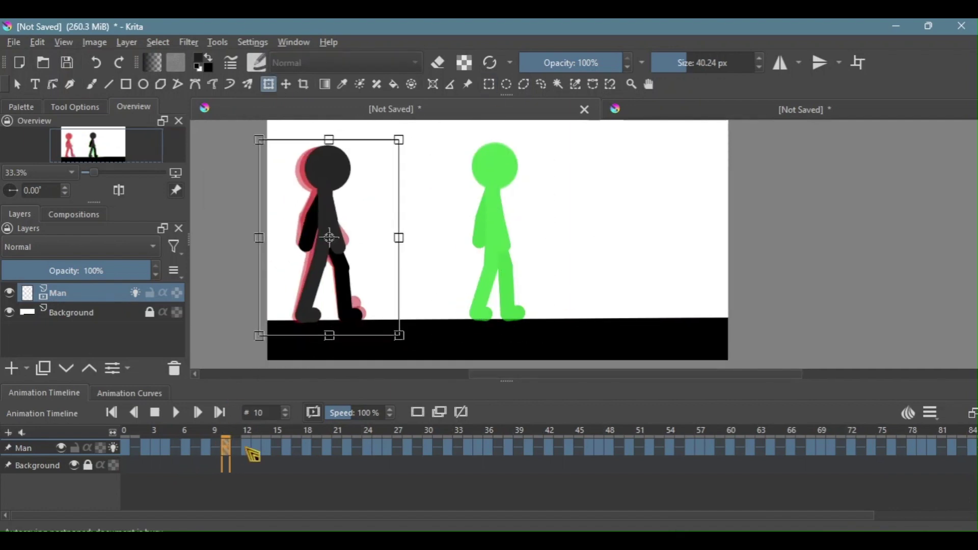
pyautogui.click(488, 84)
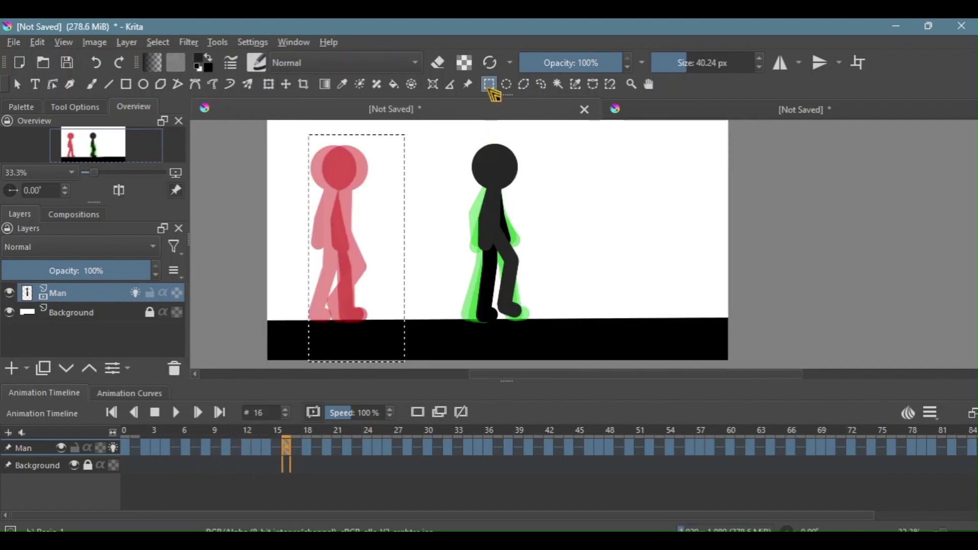
pyautogui.click(268, 84)
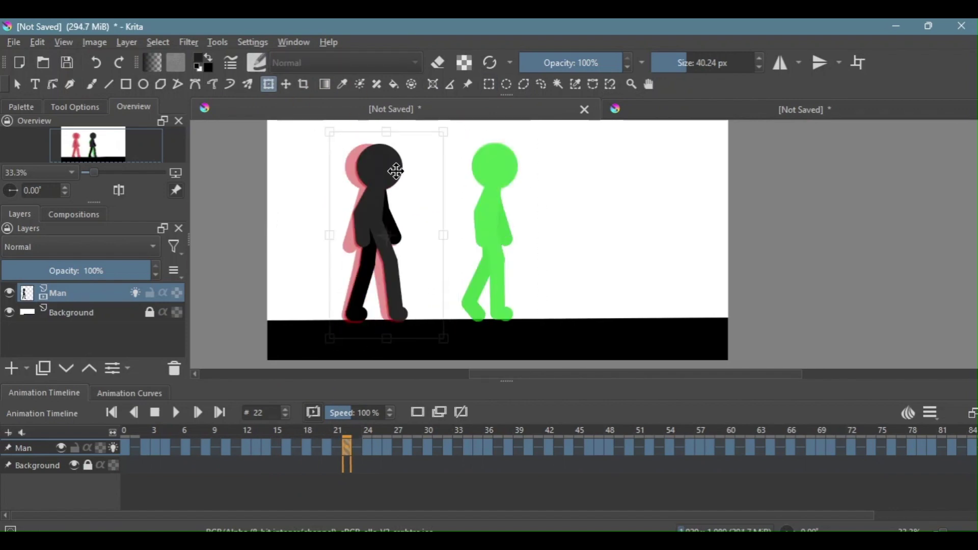
pyautogui.click(488, 84)
pyautogui.click(489, 84)
# From frame 28 to frame 32, select each figure with a rectangle and move it left, slightly ahead of the preceding pose.
pyautogui.moveTo(585, 147); pyautogui.dragTo(494, 256)
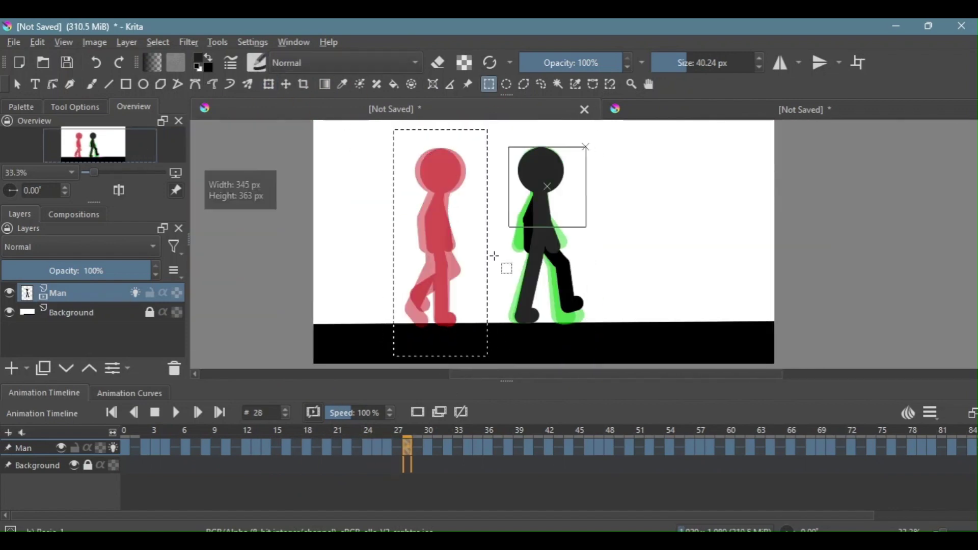
pyautogui.click(268, 84)
pyautogui.click(488, 84)
pyautogui.click(268, 84)
pyautogui.moveTo(556, 198); pyautogui.dragTo(483, 199)
pyautogui.click(488, 84)
pyautogui.click(268, 84)
pyautogui.click(488, 84)
# From frame 34 to frame 40, select each figure with a rectangle and move it left, just ahead of the preceding pose.
pyautogui.moveTo(601, 139); pyautogui.dragTo(494, 333)
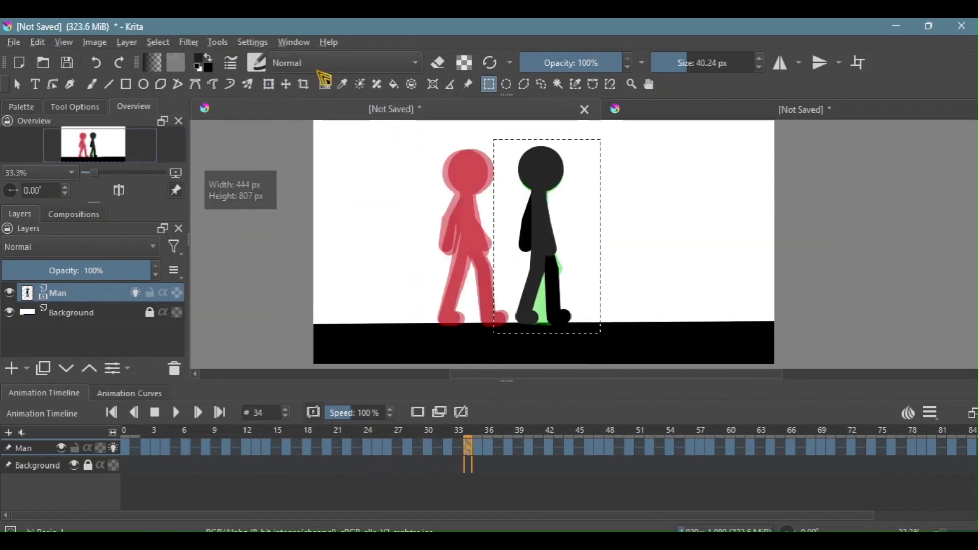
pyautogui.click(269, 84)
pyautogui.click(488, 84)
pyautogui.moveTo(566, 141)
pyautogui.mouseDown()
pyautogui.moveTo(501, 333)
pyautogui.moveTo(479, 352)
pyautogui.moveTo(498, 360)
pyautogui.moveTo(495, 352)
pyautogui.mouseUp()
pyautogui.click(268, 84)
pyautogui.click(488, 84)
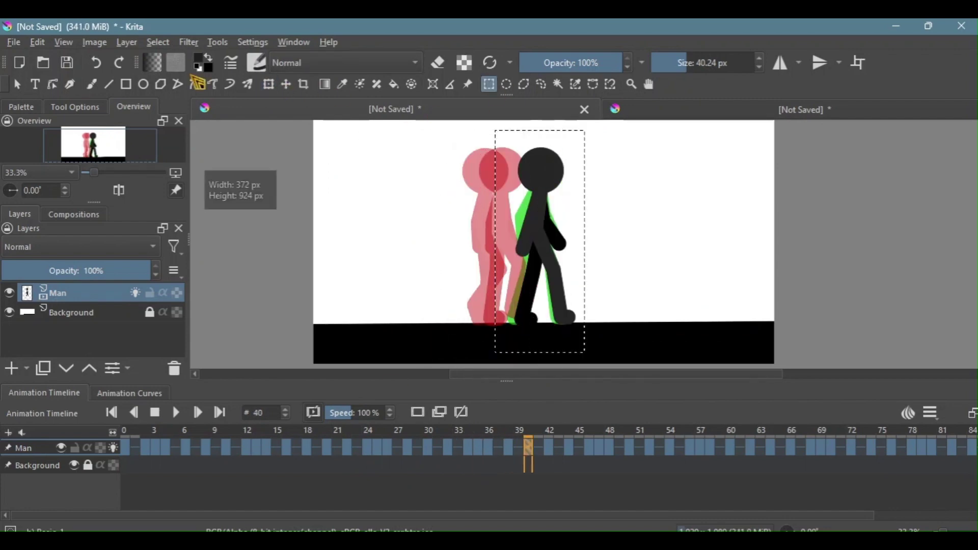
pyautogui.click(269, 84)
# At frames 42 and 44, select the figure with a rectangle and move it left so it follows the preceding pose.
pyautogui.click(547, 448)
pyautogui.click(488, 84)
pyautogui.moveTo(620, 145); pyautogui.dragTo(528, 364)
pyautogui.moveTo(603, 127); pyautogui.dragTo(511, 325)
pyautogui.click(268, 84)
# At frames 46 and 47, select the whole figure with a rectangle and line it up with the preceding pose.
pyautogui.click(589, 447)
pyautogui.click(488, 84)
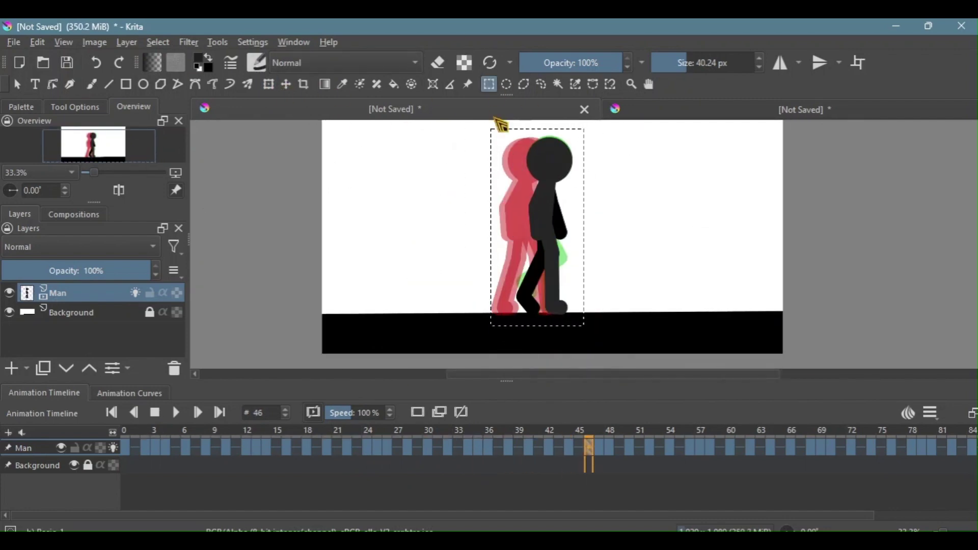
pyautogui.click(268, 84)
pyautogui.click(599, 448)
pyautogui.click(488, 84)
pyautogui.moveTo(596, 133); pyautogui.dragTo(490, 337)
pyautogui.click(268, 84)
# From frame 48 to frame 54, reposition each figure so it stands just ahead of the preceding pose.
pyautogui.click(609, 448)
pyautogui.click(629, 447)
pyautogui.click(648, 447)
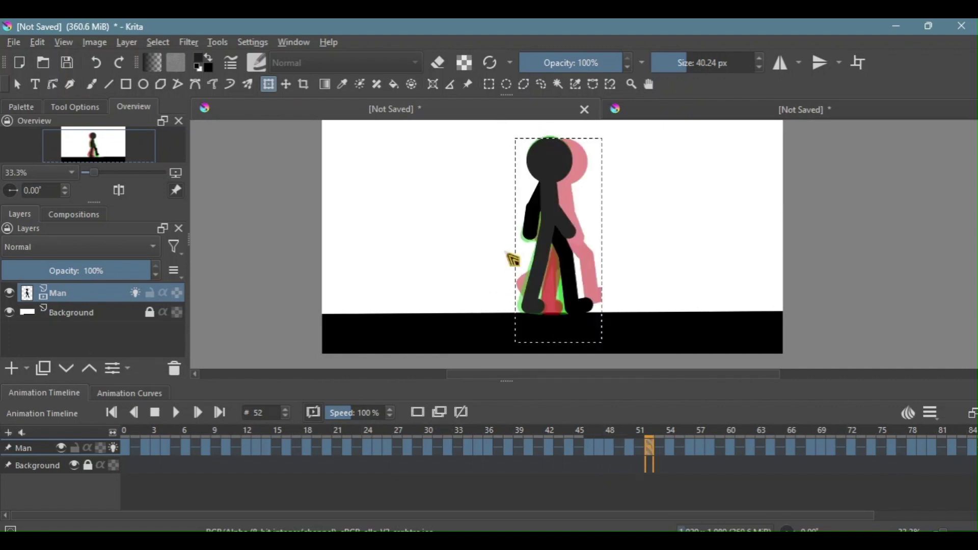
pyautogui.click(669, 447)
pyautogui.click(488, 84)
pyautogui.moveTo(618, 124); pyautogui.dragTo(524, 334)
pyautogui.click(268, 84)
# At frames 56 and 57, move the figure right to follow the preceding pose, selecting frame 57 with a rectangle about 513 × 834 px.
pyautogui.click(689, 447)
pyautogui.click(700, 448)
pyautogui.click(488, 84)
pyautogui.moveTo(617, 123); pyautogui.dragTo(494, 323)
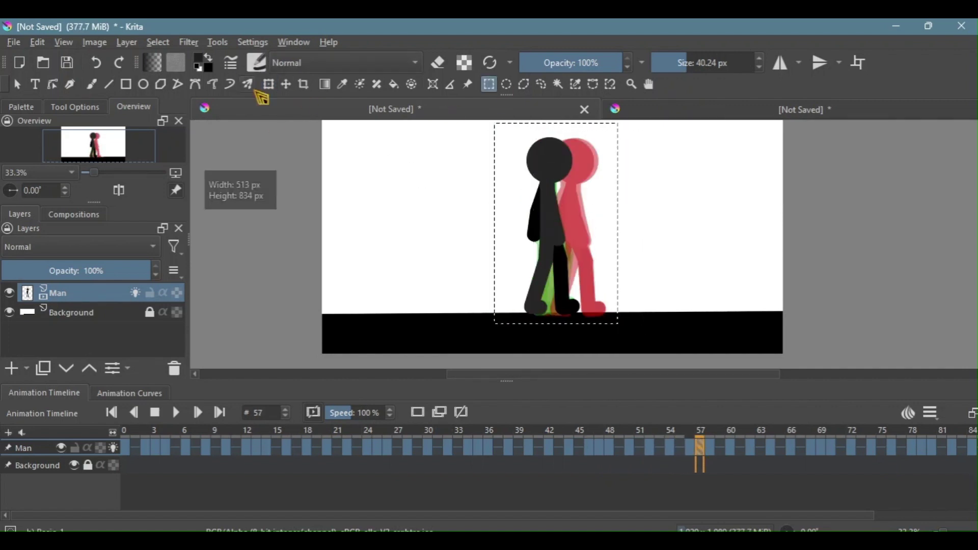
pyautogui.click(269, 84)
# At frame 58, select the figure with a wide rectangle and move it right, just ahead of the frame 57 figure.
pyautogui.click(710, 447)
pyautogui.click(489, 84)
pyautogui.moveTo(430, 125); pyautogui.dragTo(690, 321)
pyautogui.click(269, 84)
# From frame 60 to frame 72, select each figure and move it right, continuing the walk from the preceding pose.
pyautogui.click(729, 448)
pyautogui.click(770, 448)
pyautogui.click(791, 448)
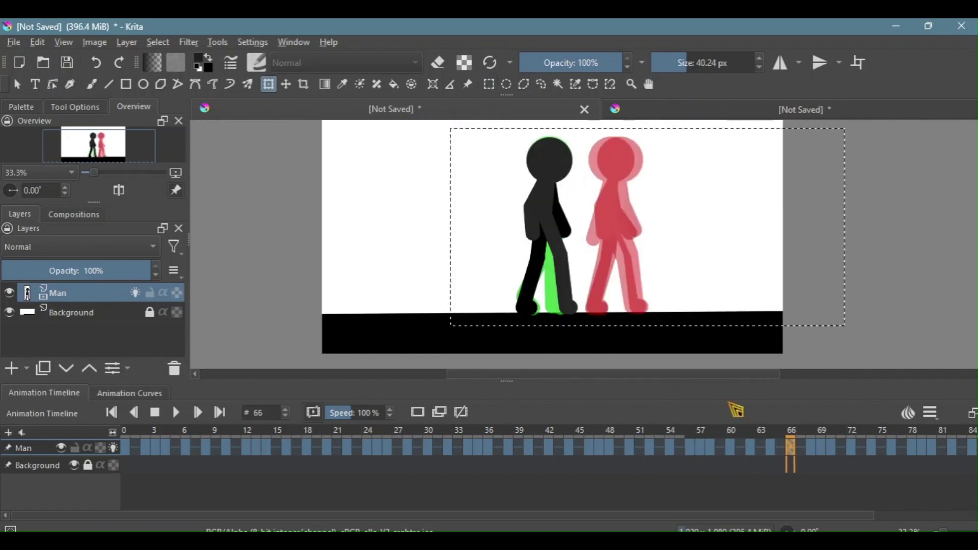
pyautogui.moveTo(524, 131); pyautogui.dragTo(814, 349)
pyautogui.moveTo(491, 128); pyautogui.dragTo(580, 227)
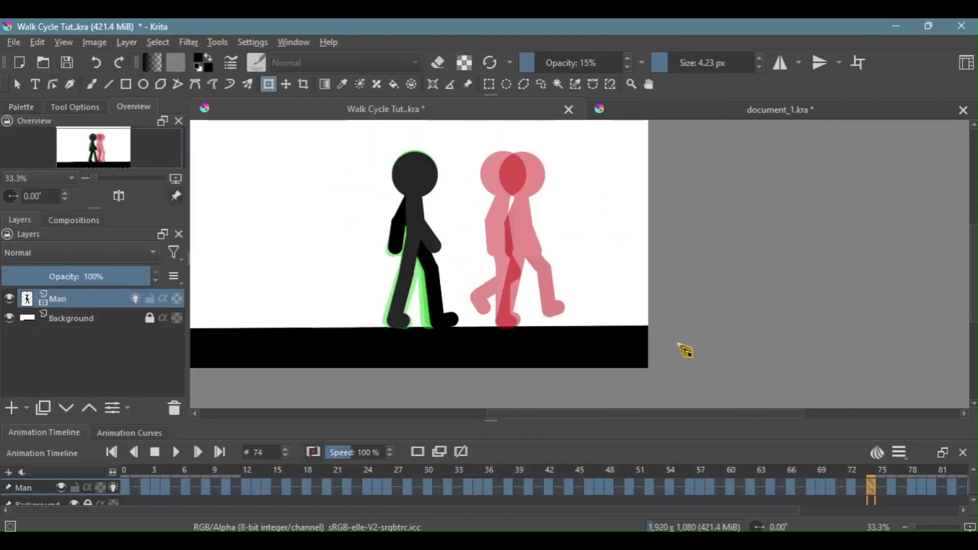
# At frames 76 and 78, move the figure right so it continues from the preceding pose.
pyautogui.press('Right')
pyautogui.press('Right')
pyautogui.moveTo(423, 229); pyautogui.dragTo(628, 240)
pyautogui.press('Right')
pyautogui.press('Right')
pyautogui.click(489, 84)
pyautogui.click(268, 84)
# Continue through frames 80, 82 and 84, moving each figure right to just ahead of the preceding pose.
pyautogui.press('Right')
pyautogui.press('Right')
pyautogui.press('Right')
pyautogui.press('Right')
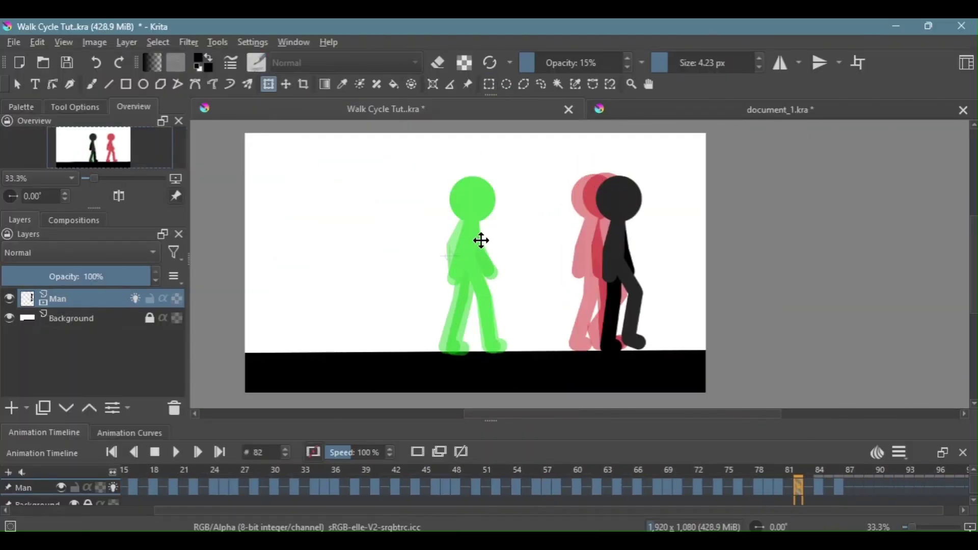
pyautogui.press('Right')
pyautogui.press('Right')
pyautogui.moveTo(480, 240); pyautogui.dragTo(634, 239)
# At frame 86, move the figure right, just ahead of the frame 84 figure, and apply the transform.
pyautogui.press('Right')
pyautogui.press('Right')
pyautogui.scroll(-2, 639, 277)
pyautogui.moveTo(639, 276); pyautogui.dragTo(722, 276)
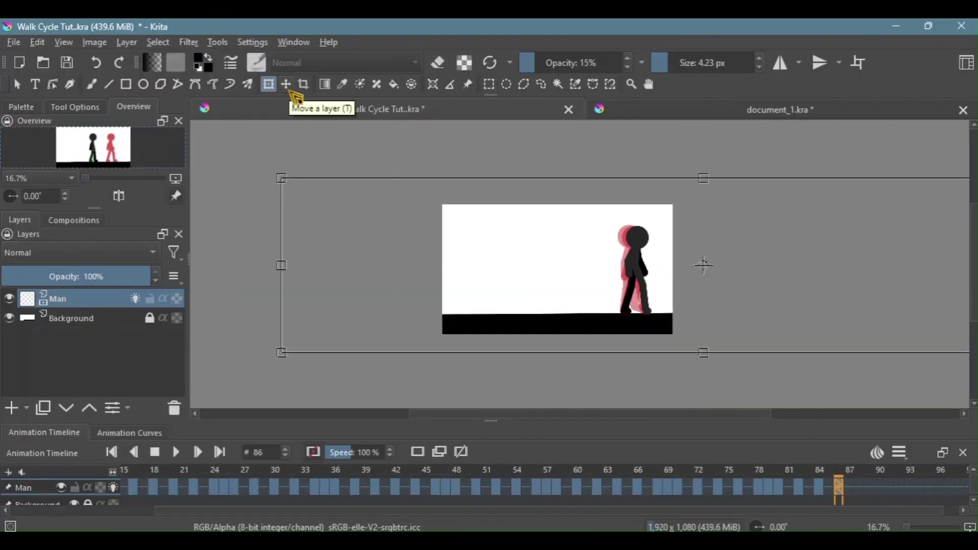
pyautogui.press('Return')
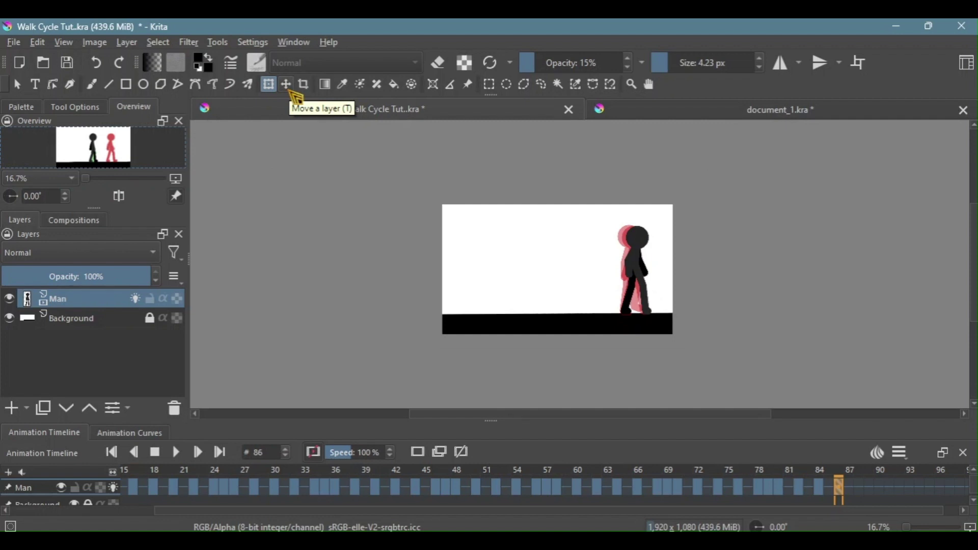
# Turn off onion skinning for the Man layer and return to frame 0.
pyautogui.click(134, 299)
pyautogui.moveTo(260, 511); pyautogui.dragTo(116, 511)
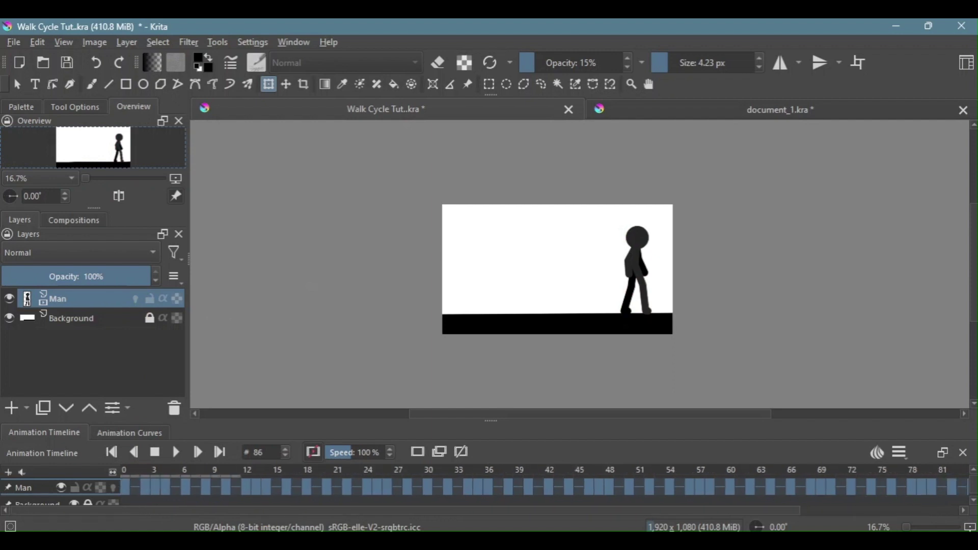
pyautogui.click(125, 488)
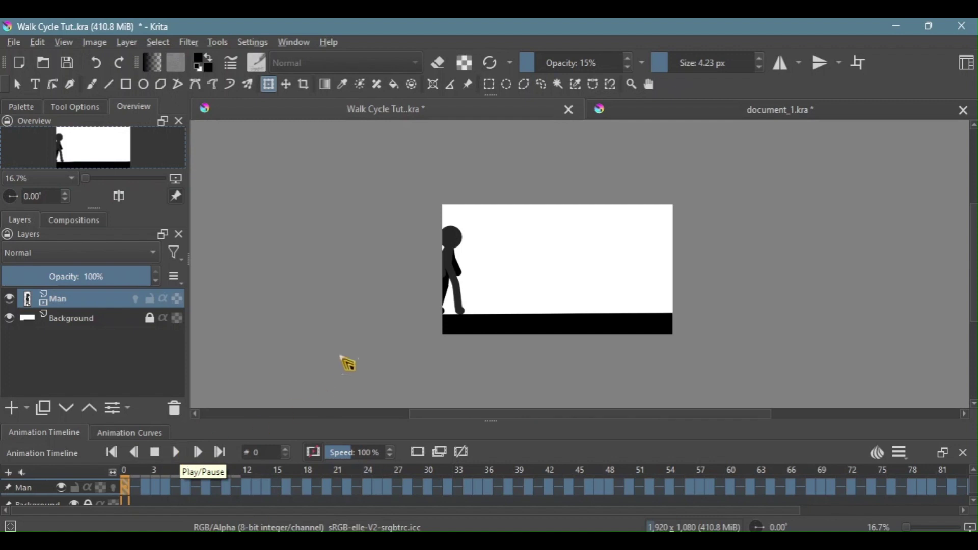
# Play the walk animation from frame 0 to check the movement across the canvas, and stop playback.
pyautogui.scroll(1, 343, 352)
pyautogui.moveTo(343, 351); pyautogui.dragTo(233, 370)
pyautogui.click(189, 451)
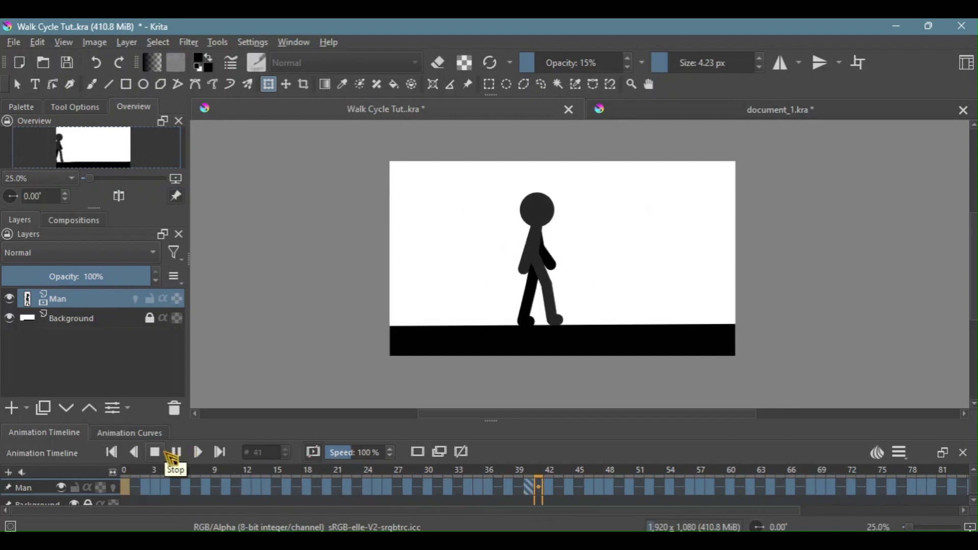
pyautogui.click(158, 453)
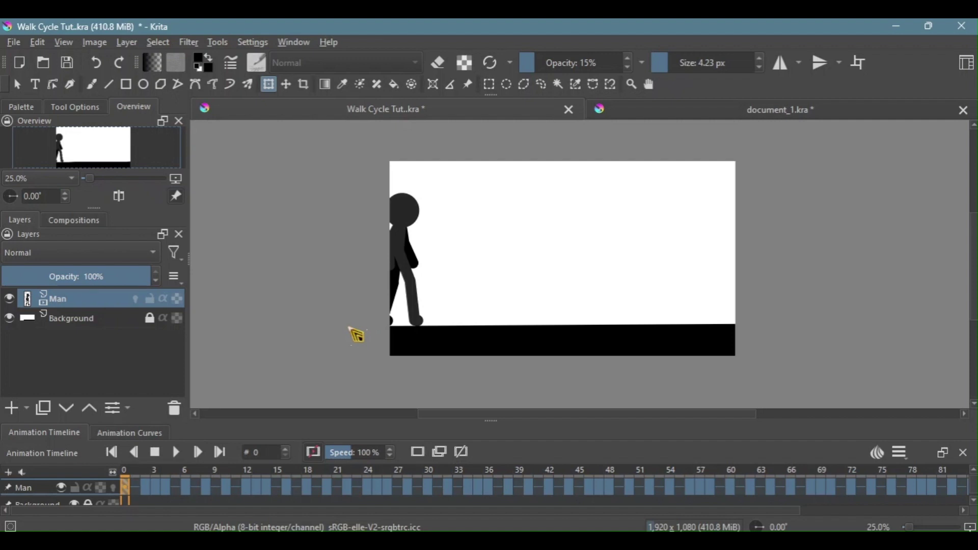
# Open the Render Animation settings, look at the Image Sequence options and set the export to Video.
pyautogui.click(14, 43)
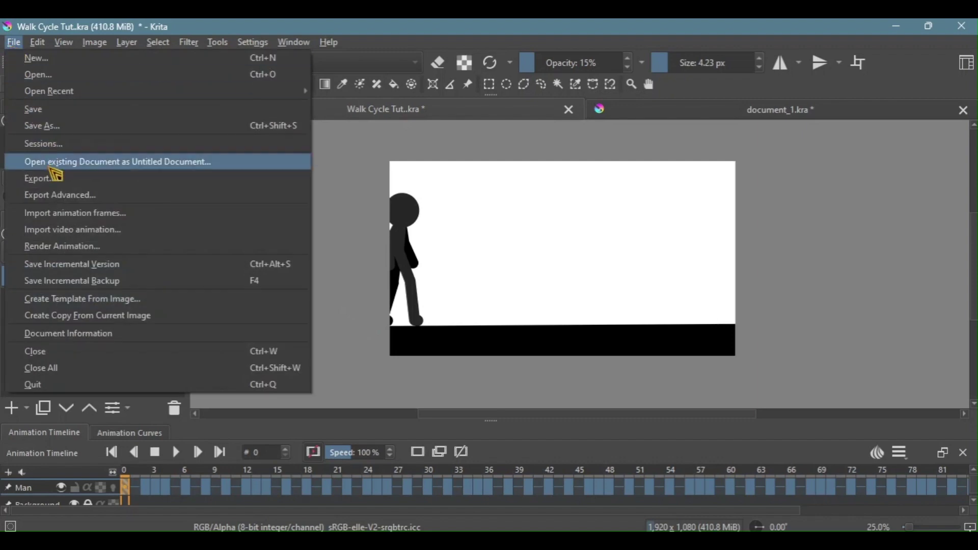
pyautogui.click(117, 253)
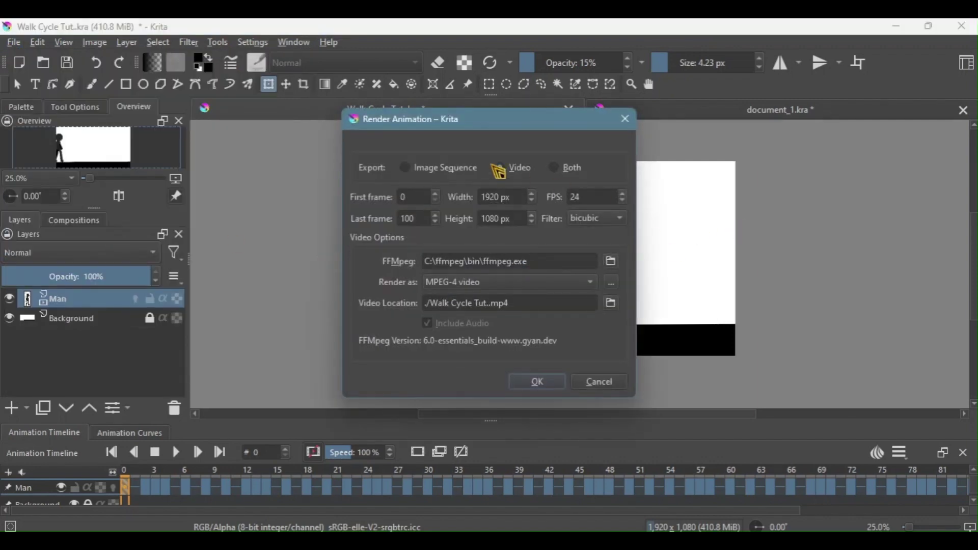
pyautogui.click(418, 170)
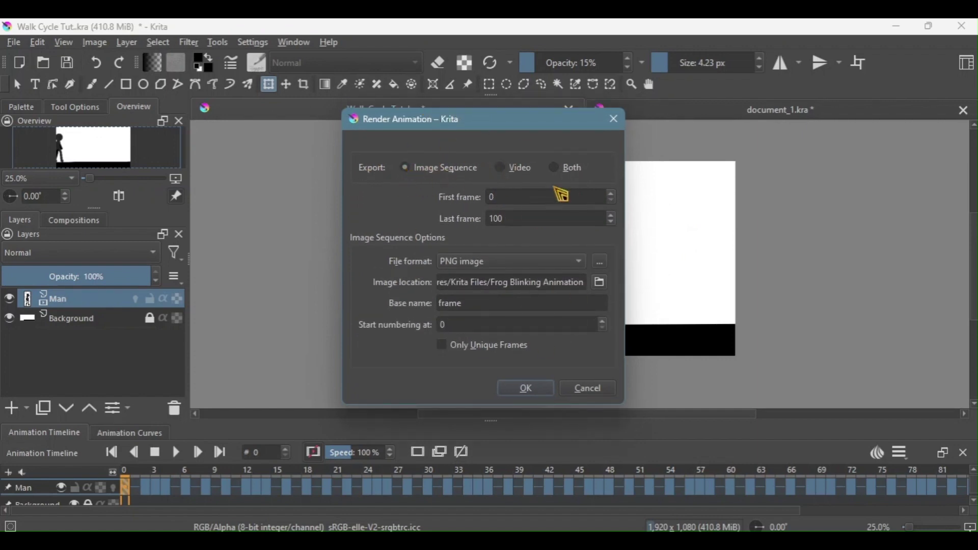
pyautogui.click(508, 174)
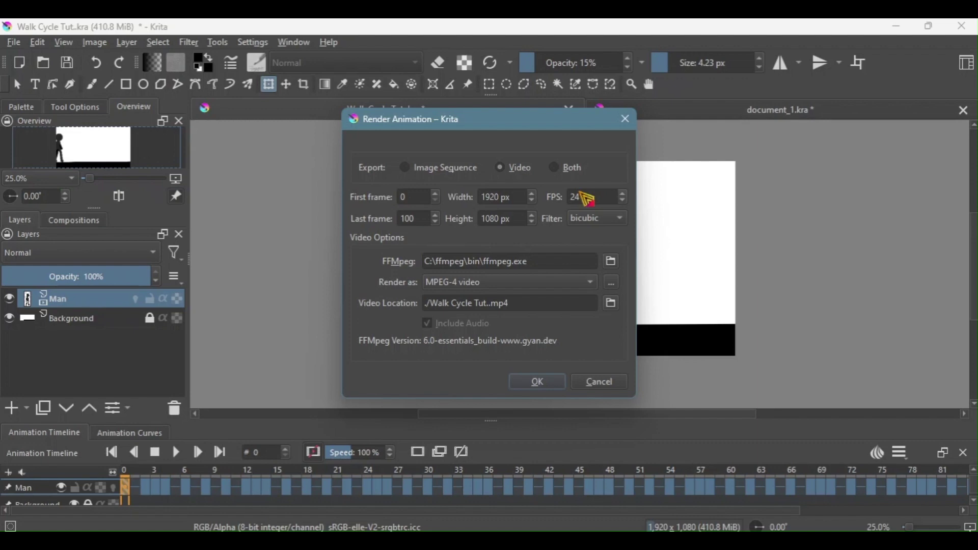
# Set the FFmpeg location to the ffmpeg application in C:/ffmpeg/bin.
pyautogui.click(613, 263)
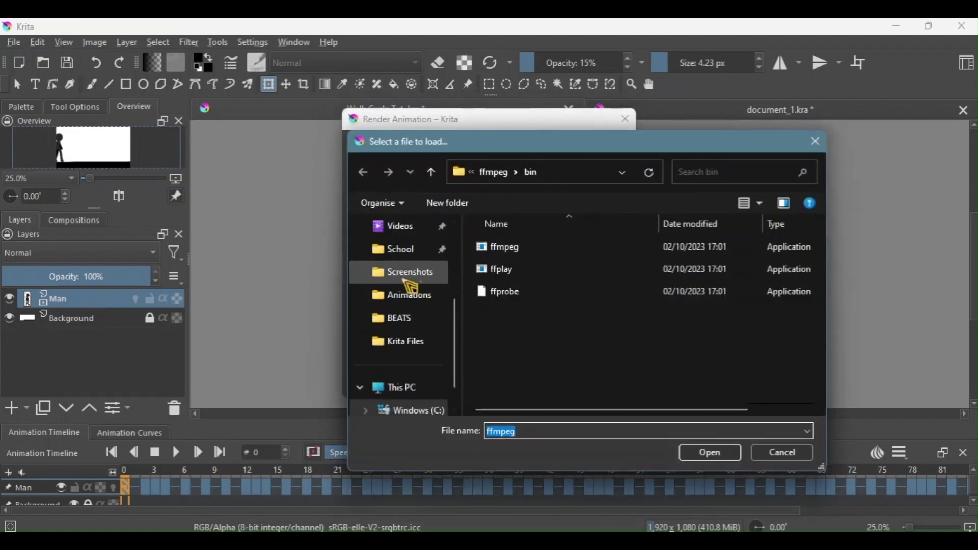
pyautogui.scroll(-1, 521, 266)
pyautogui.scroll(2, 406, 317)
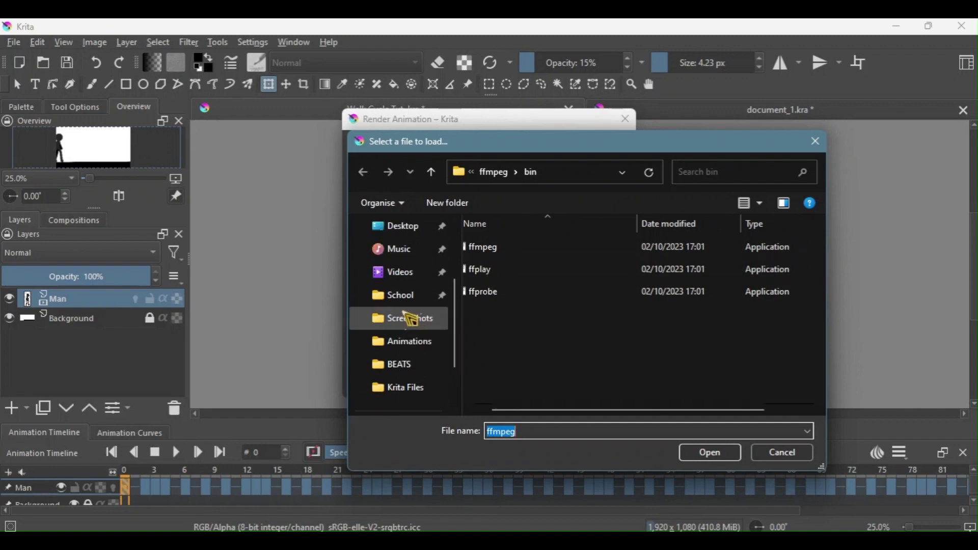
pyautogui.scroll(-3, 403, 362)
pyautogui.click(401, 366)
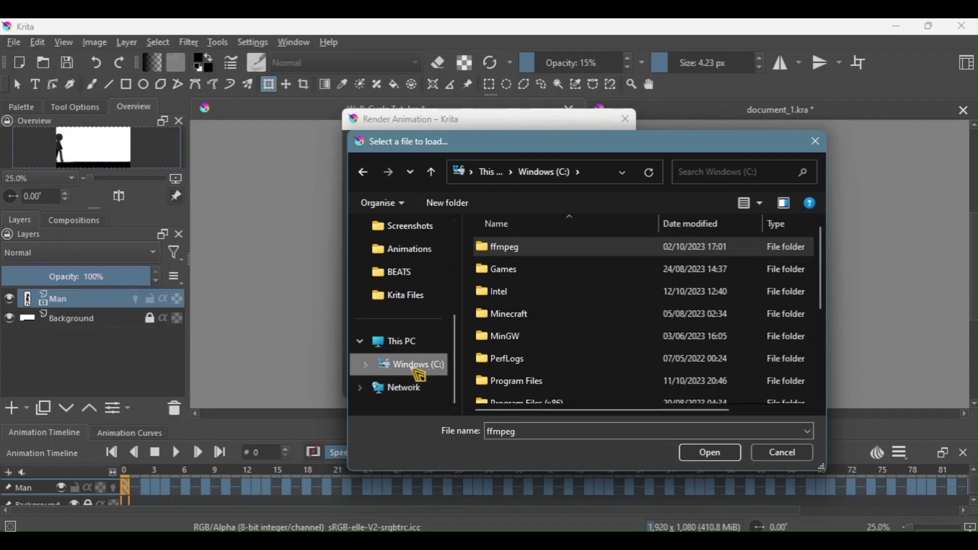
pyautogui.scroll(-3, 569, 321)
pyautogui.scroll(3, 566, 291)
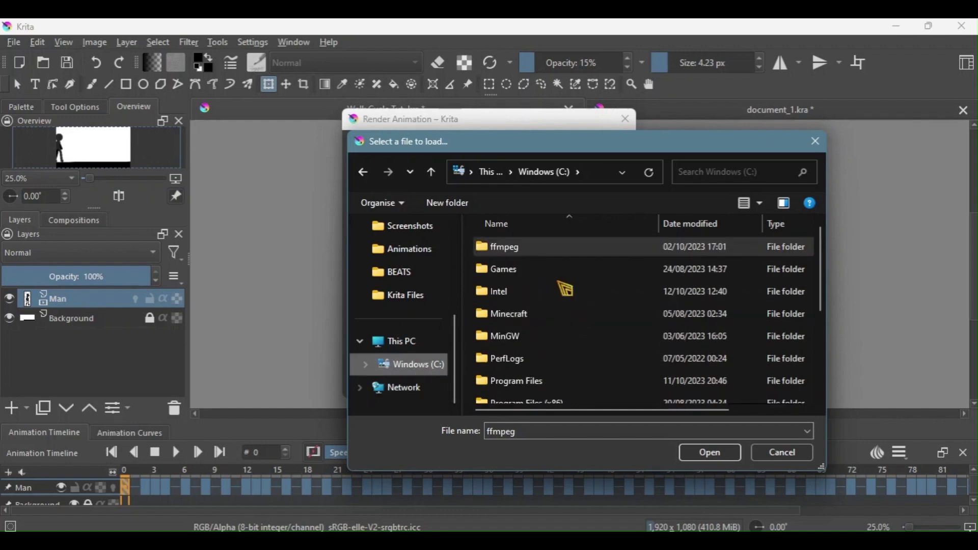
pyautogui.doubleClick(578, 254)
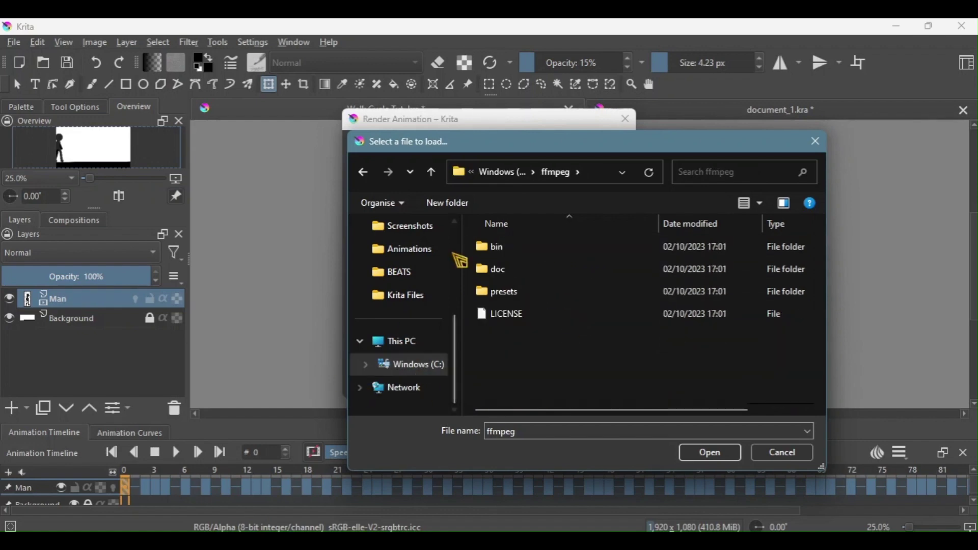
pyautogui.doubleClick(540, 253)
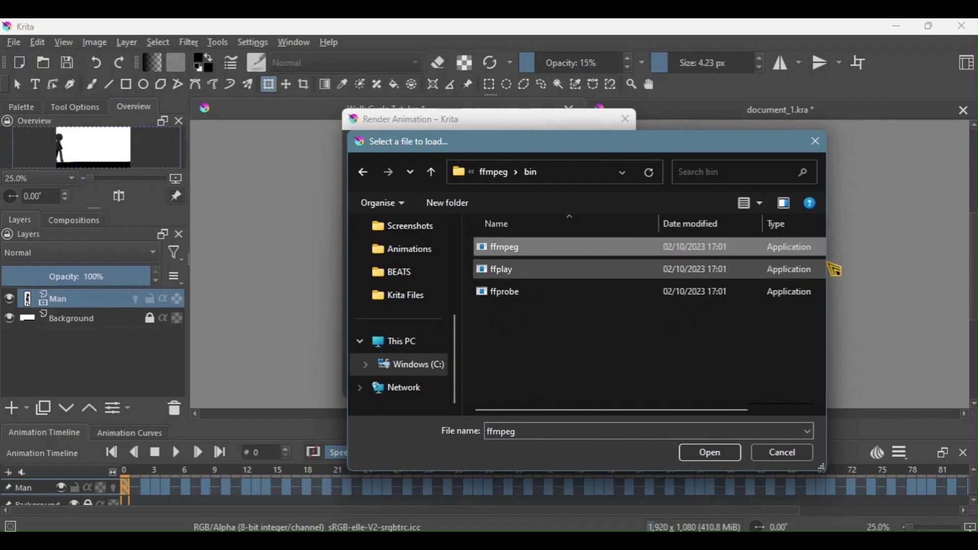
pyautogui.click(726, 455)
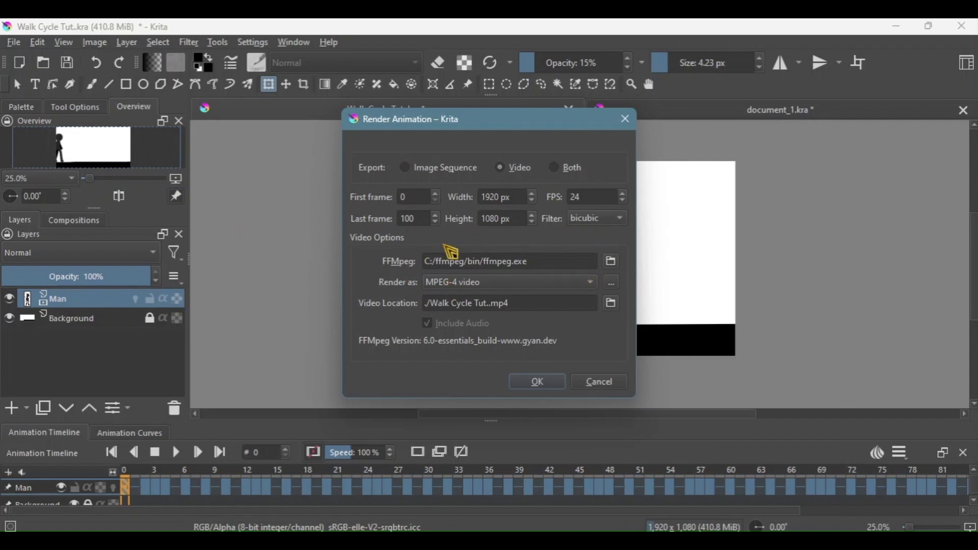
# Set the video location to Walk Cycle Tut in the Animations folder under Videos, and render the animation as an MPEG-4 video.
pyautogui.click(614, 304)
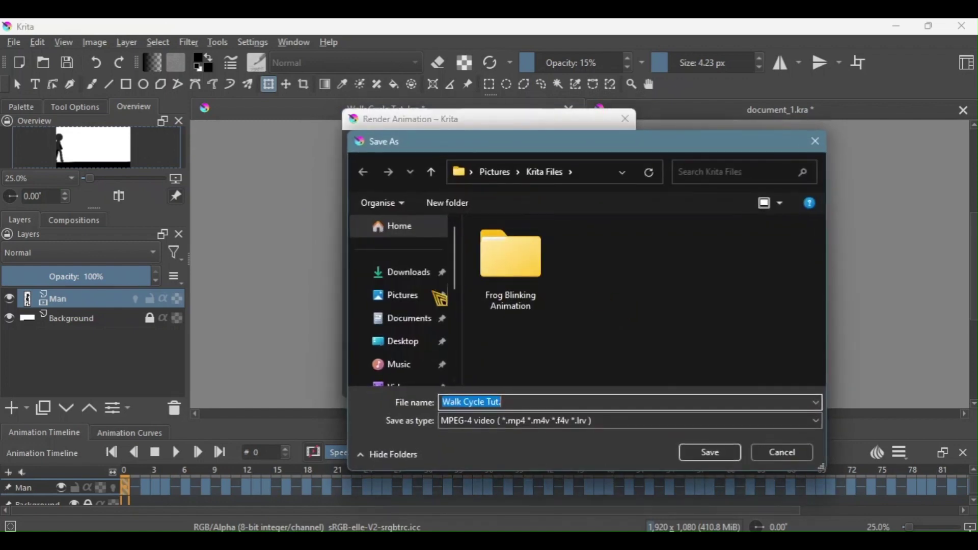
pyautogui.scroll(-1, 406, 362)
pyautogui.click(402, 365)
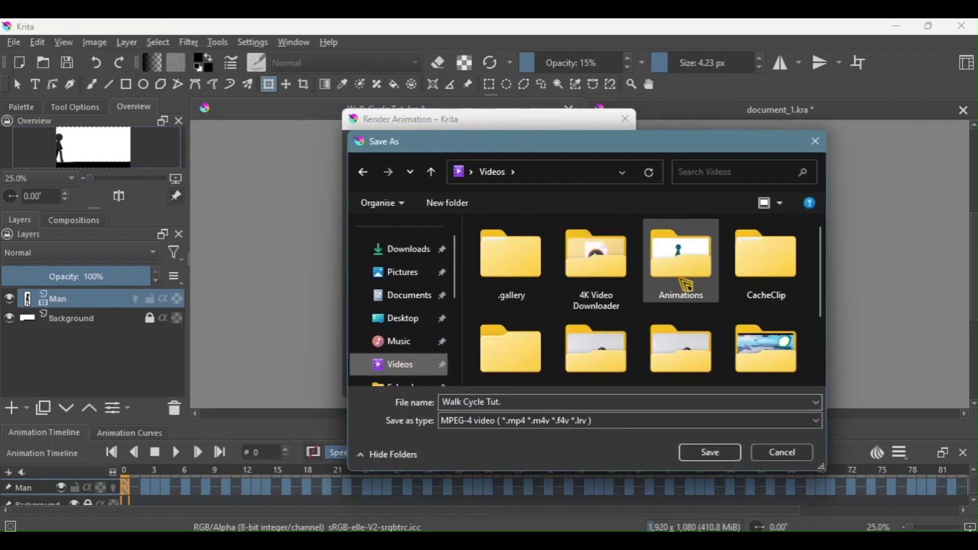
pyautogui.doubleClick(657, 257)
pyautogui.scroll(-1, 550, 375)
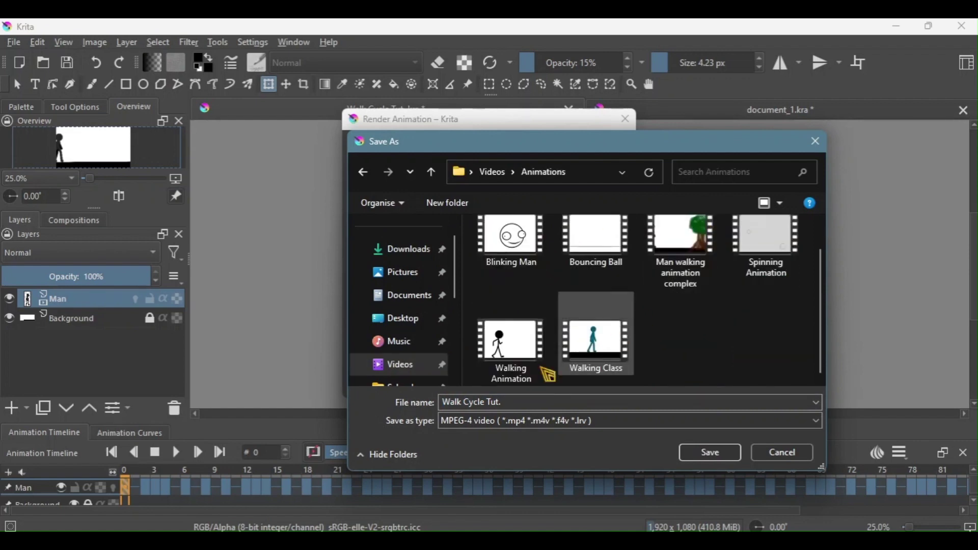
pyautogui.click(517, 407)
pyautogui.click(521, 408)
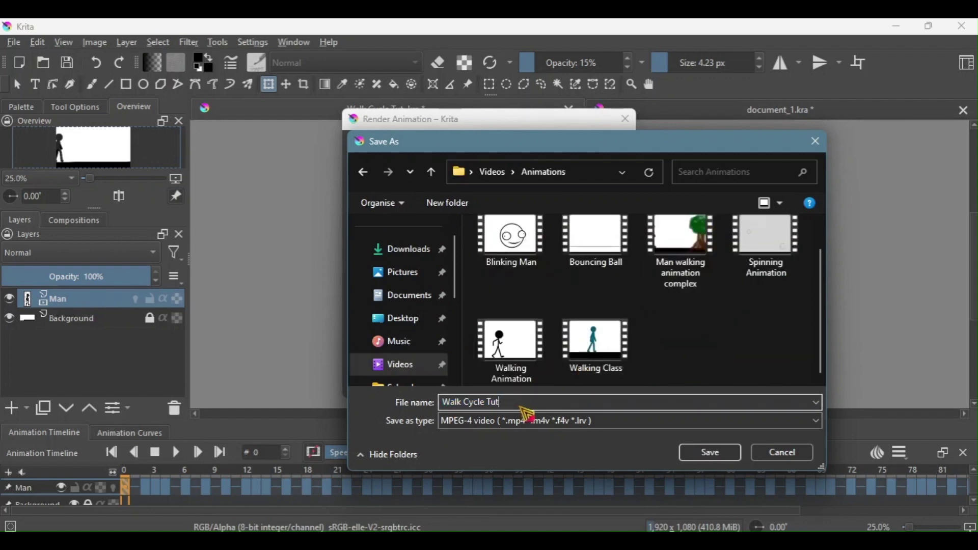
pyautogui.click(708, 456)
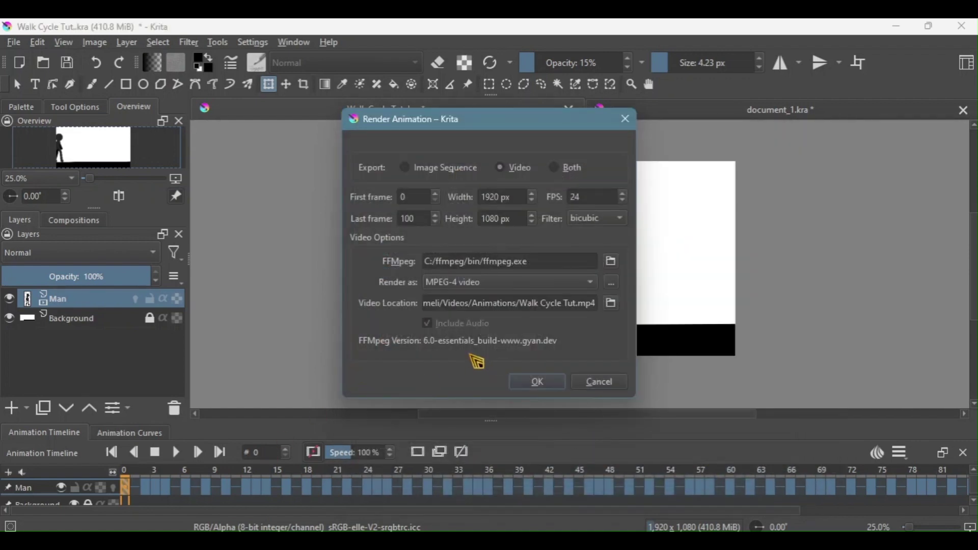
pyautogui.click(527, 384)
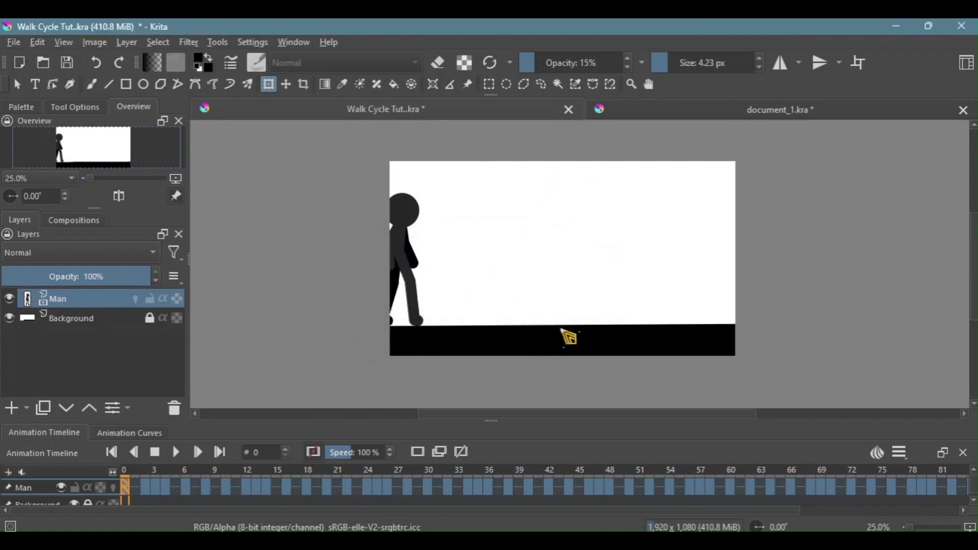
pyautogui.scroll(1, 502, 290)
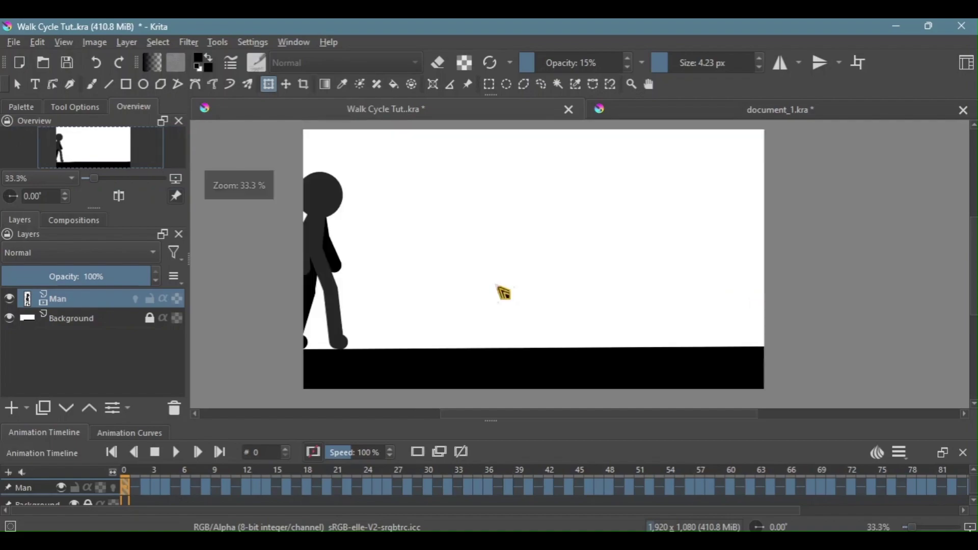